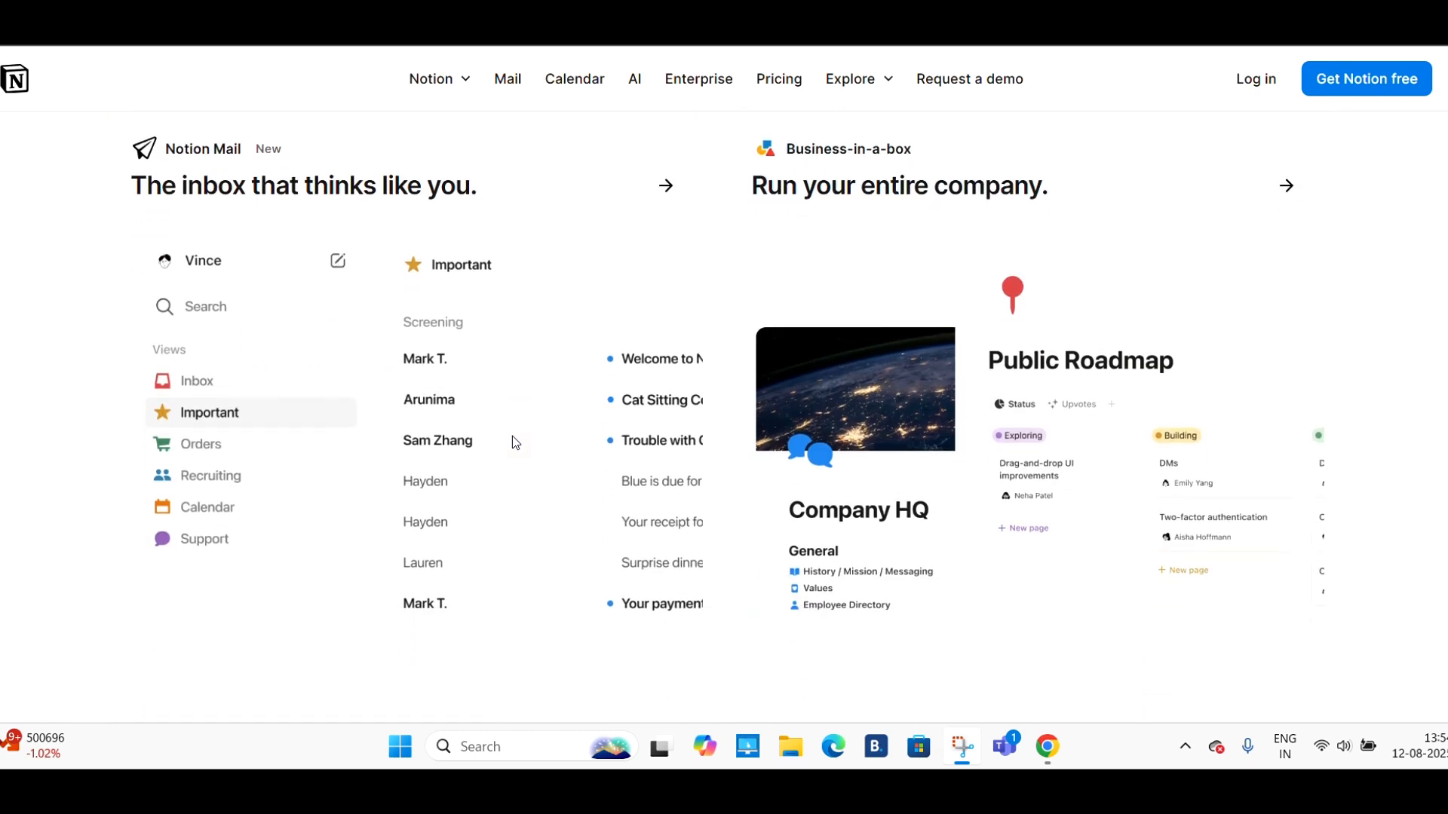
- Scroll through the Notion website to review its product features
{"action": "scroll", "coordinate": [514, 441], "scroll_direction": "up", "scroll_amount": 6}
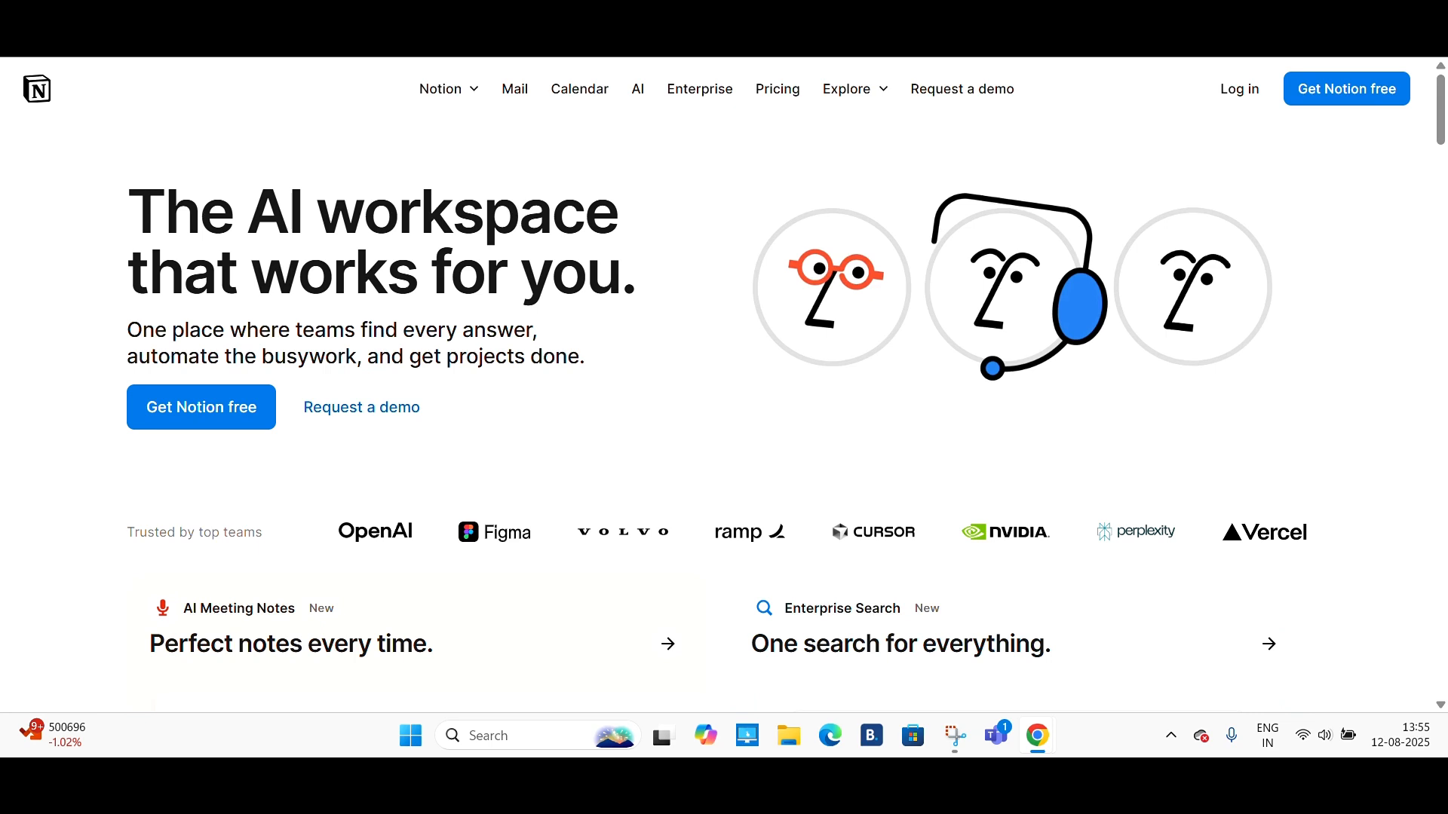
{"action": "scroll", "coordinate": [314, 448], "scroll_direction": "down", "scroll_amount": 7}
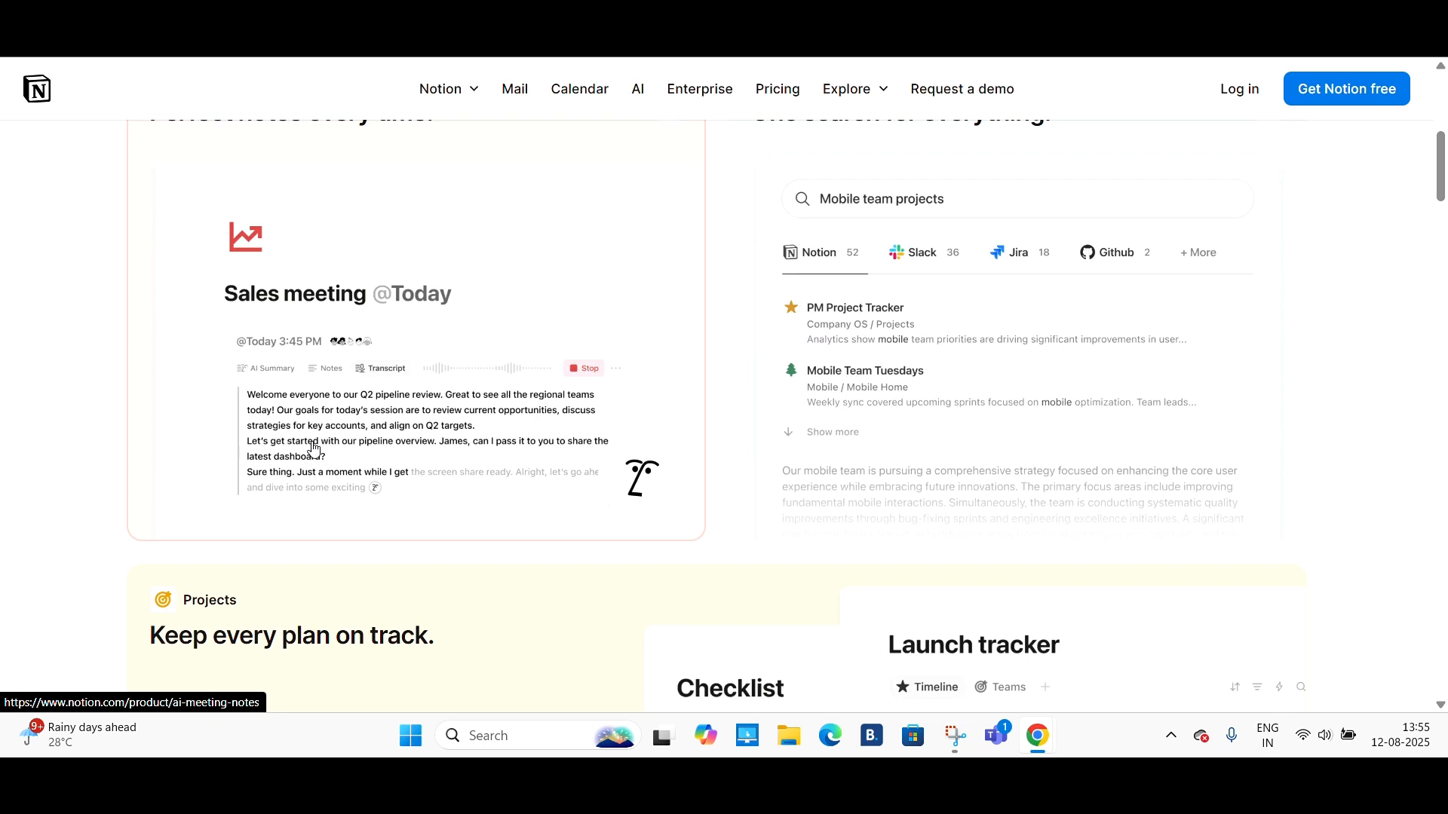
{"action": "scroll", "coordinate": [314, 449], "scroll_direction": "down", "scroll_amount": 4}
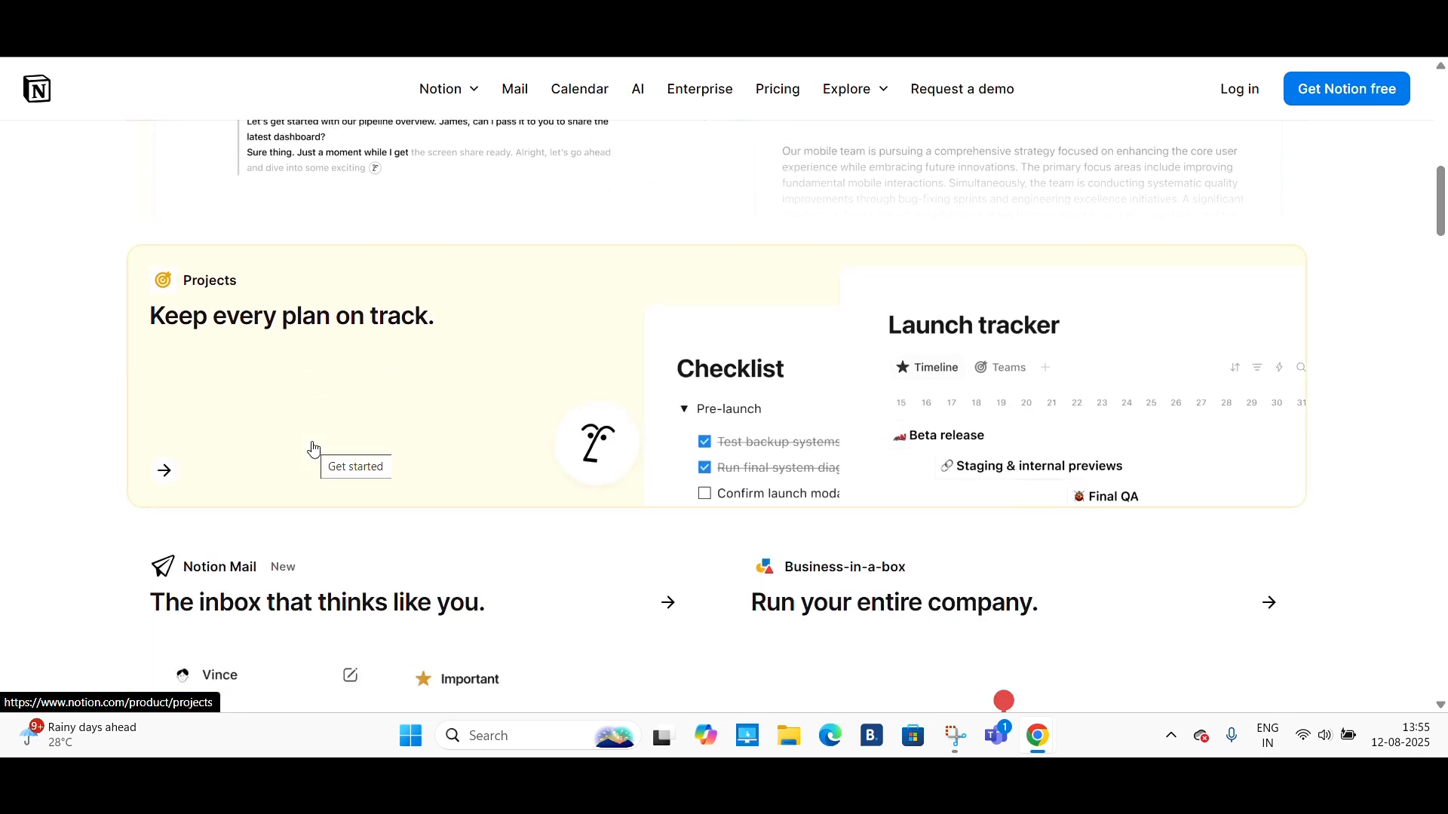
{"action": "scroll", "coordinate": [314, 449], "scroll_direction": "down", "scroll_amount": 1}
{"action": "scroll", "coordinate": [314, 448], "scroll_direction": "down", "scroll_amount": 3}
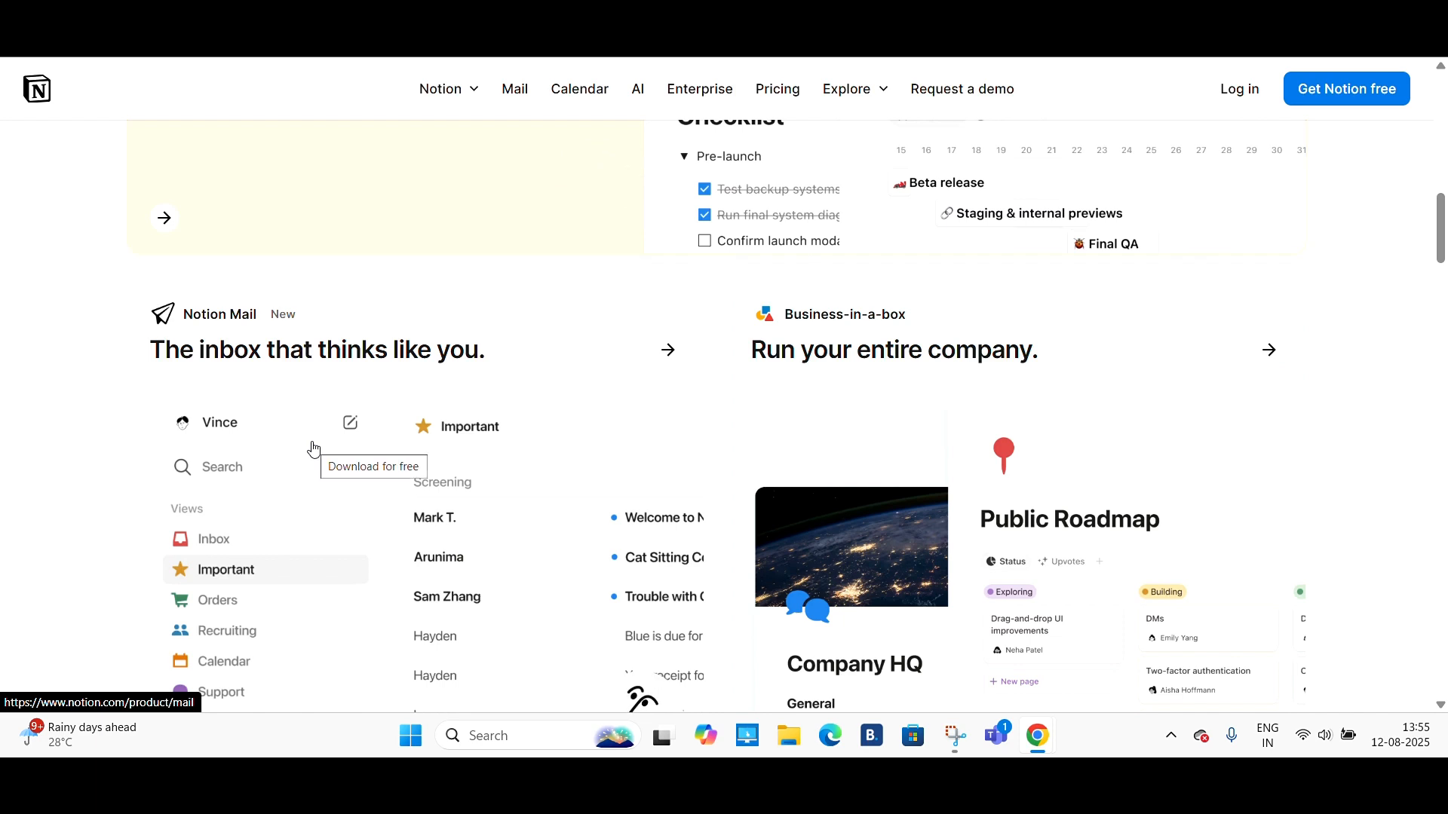
{"action": "scroll", "coordinate": [314, 449], "scroll_direction": "down", "scroll_amount": 1}
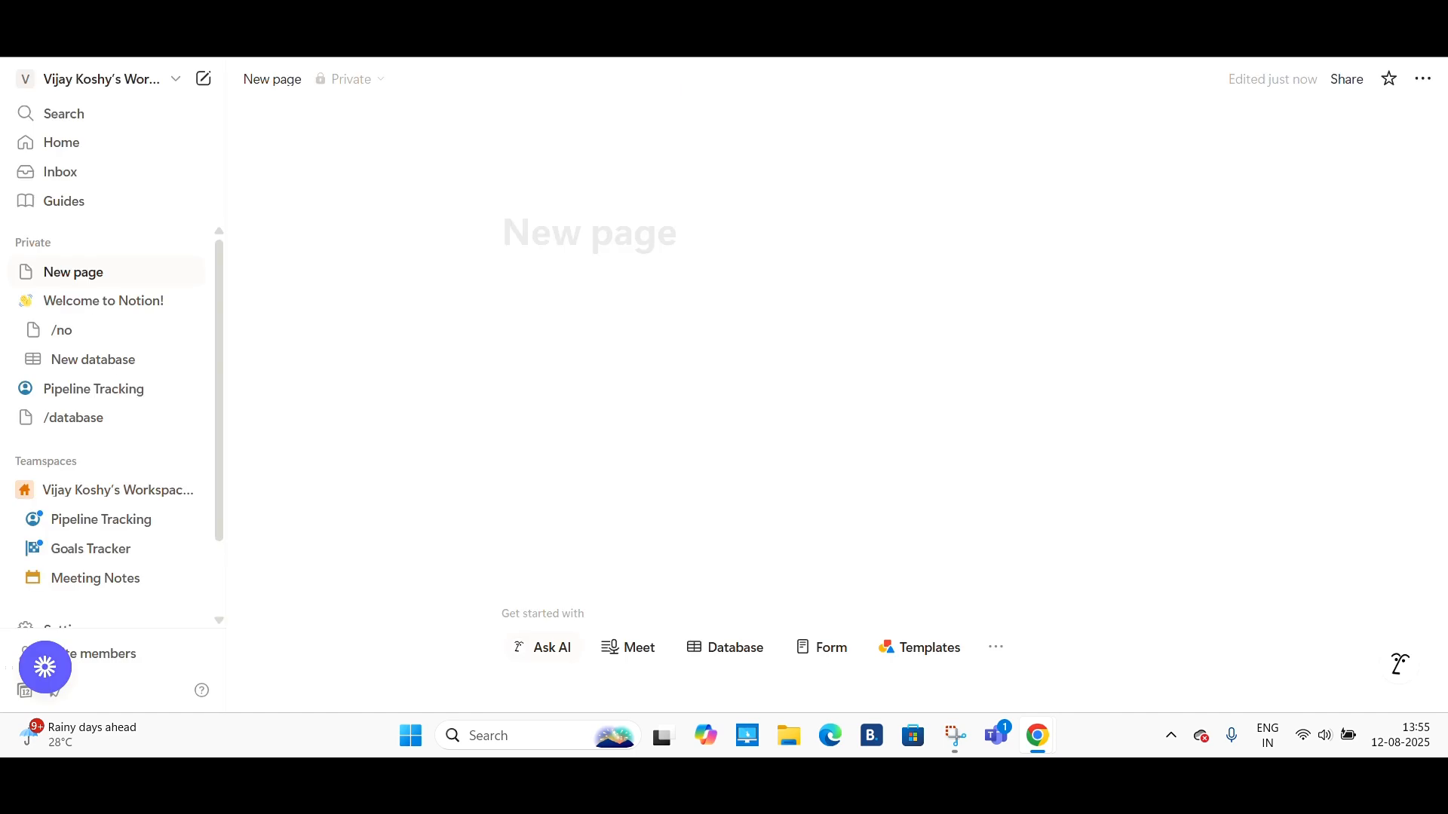
- Open the template marketplace and browse the featured templates and collections
{"action": "scroll", "coordinate": [140, 521], "scroll_direction": "down", "scroll_amount": 1}
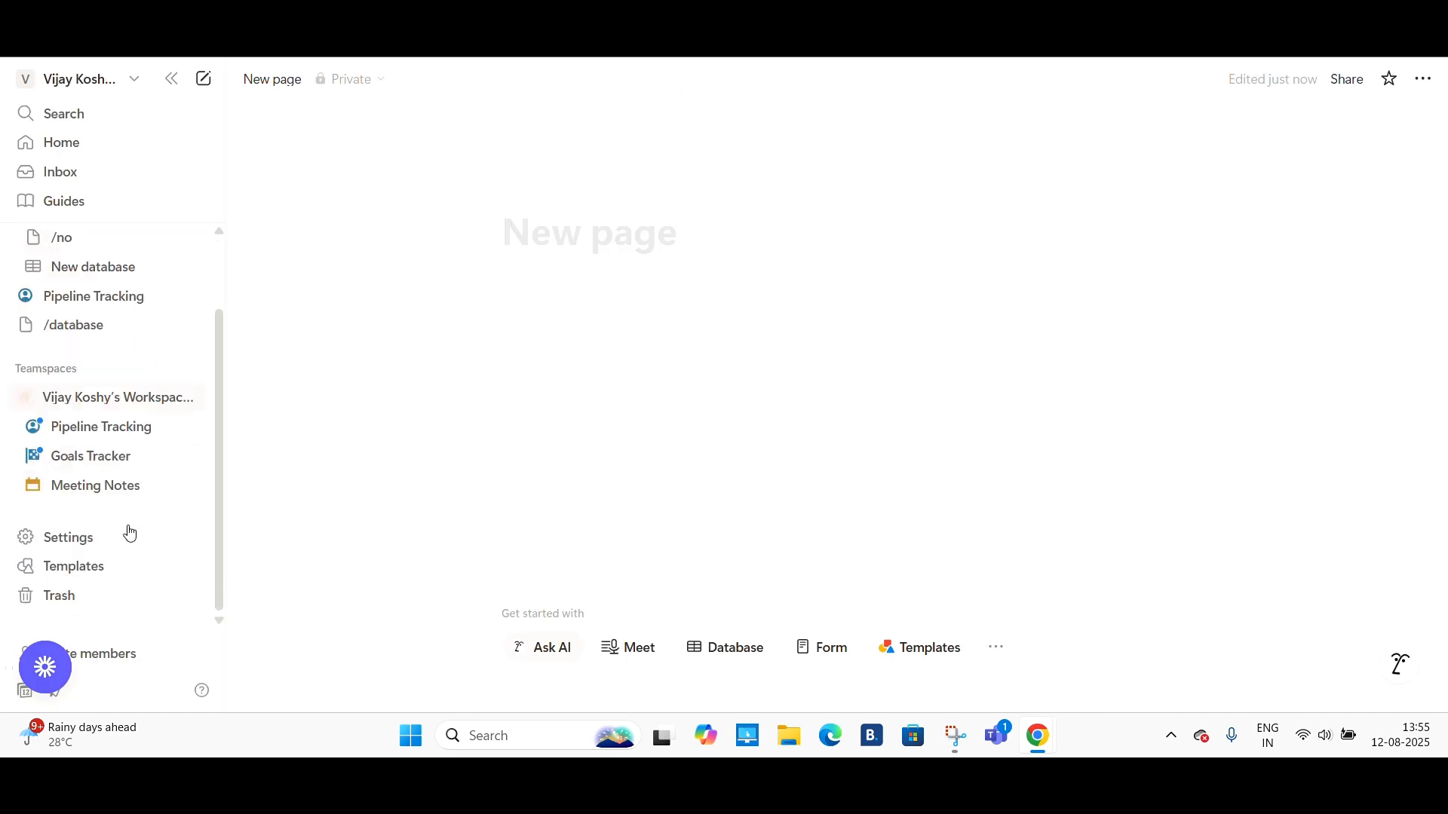
{"action": "left_click", "coordinate": [82, 577]}
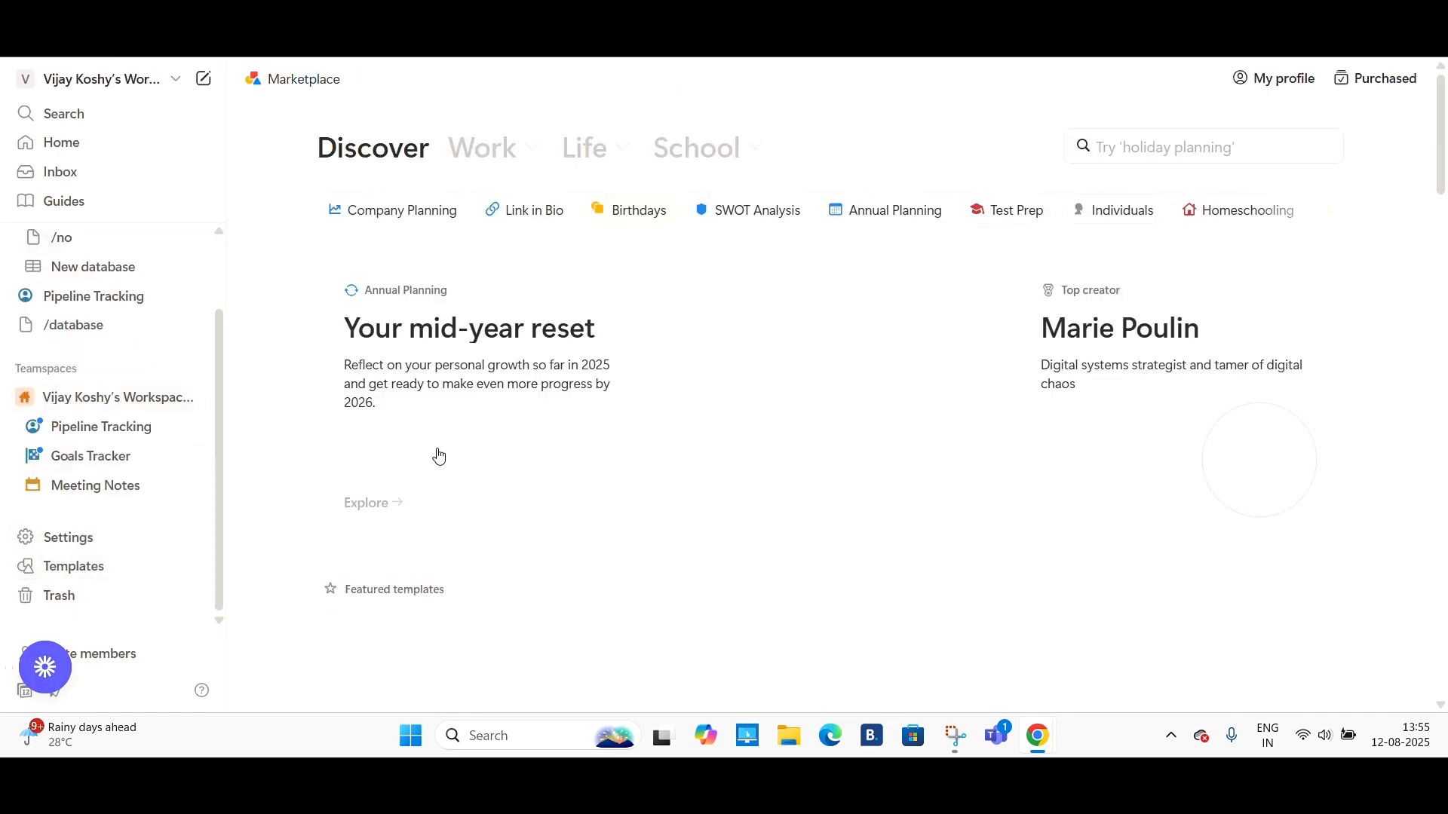
{"action": "scroll", "coordinate": [524, 426], "scroll_direction": "down", "scroll_amount": 3}
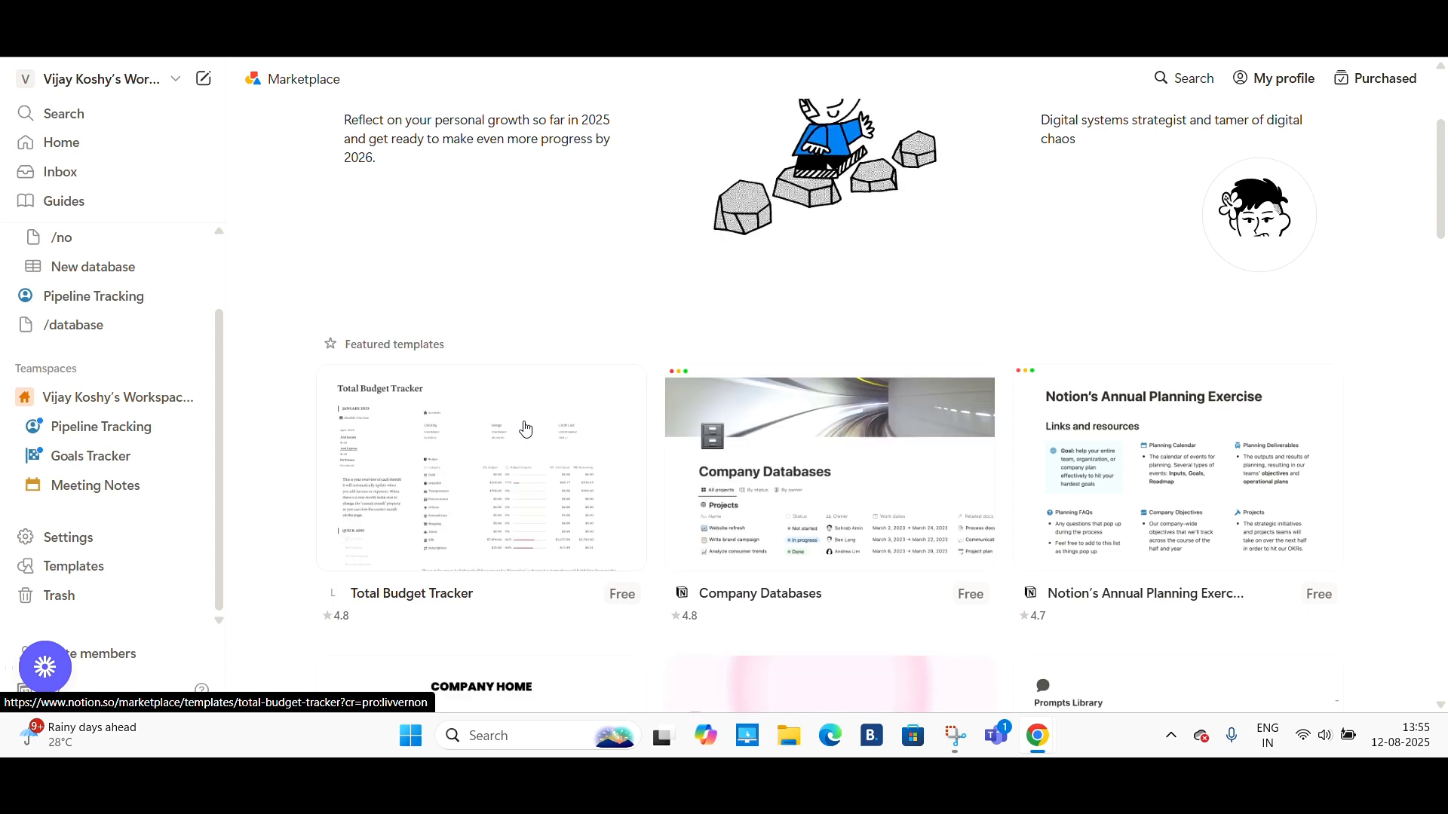
{"action": "scroll", "coordinate": [525, 429], "scroll_direction": "down", "scroll_amount": 3}
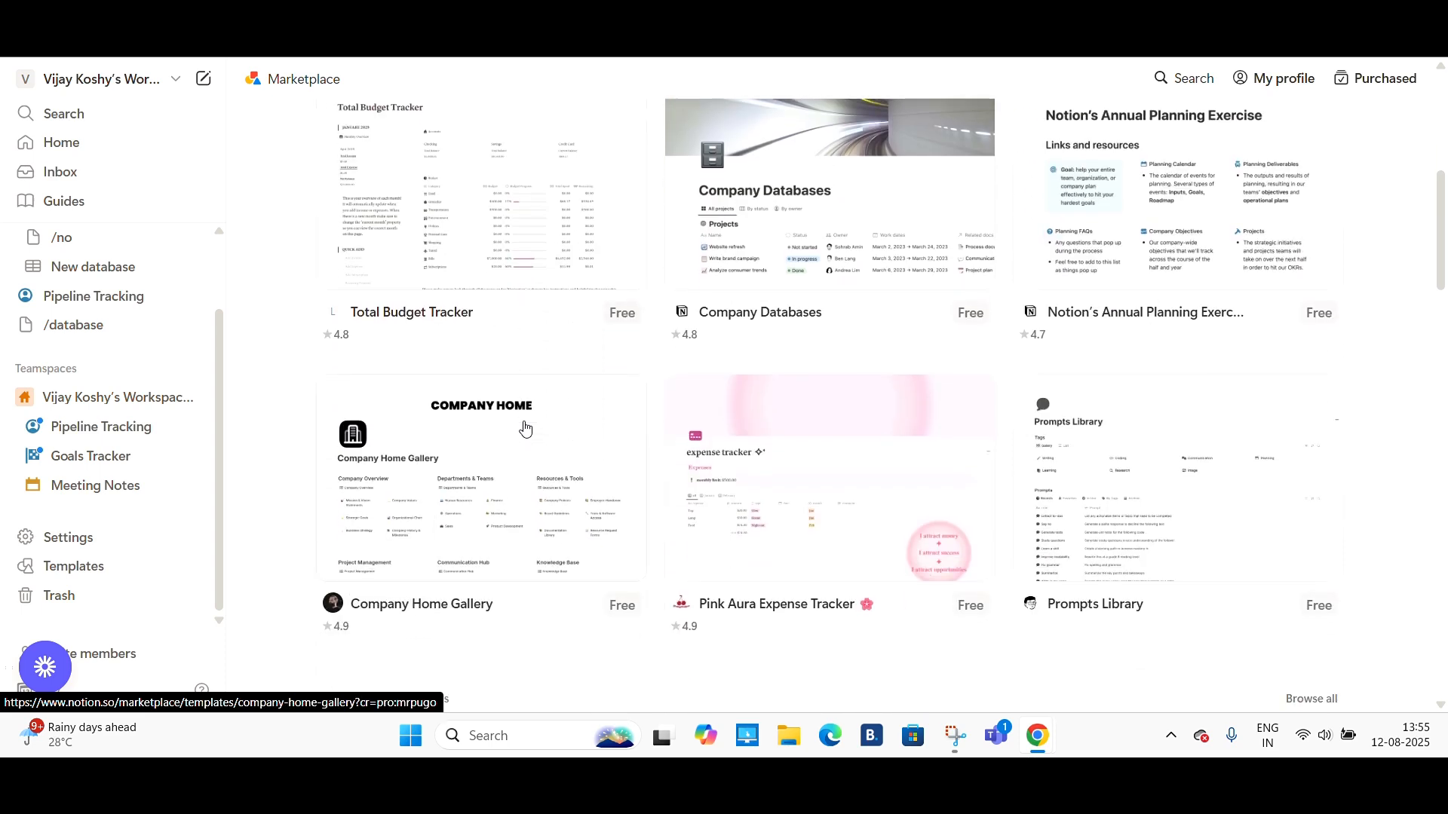
{"action": "scroll", "coordinate": [525, 428], "scroll_direction": "down", "scroll_amount": 3}
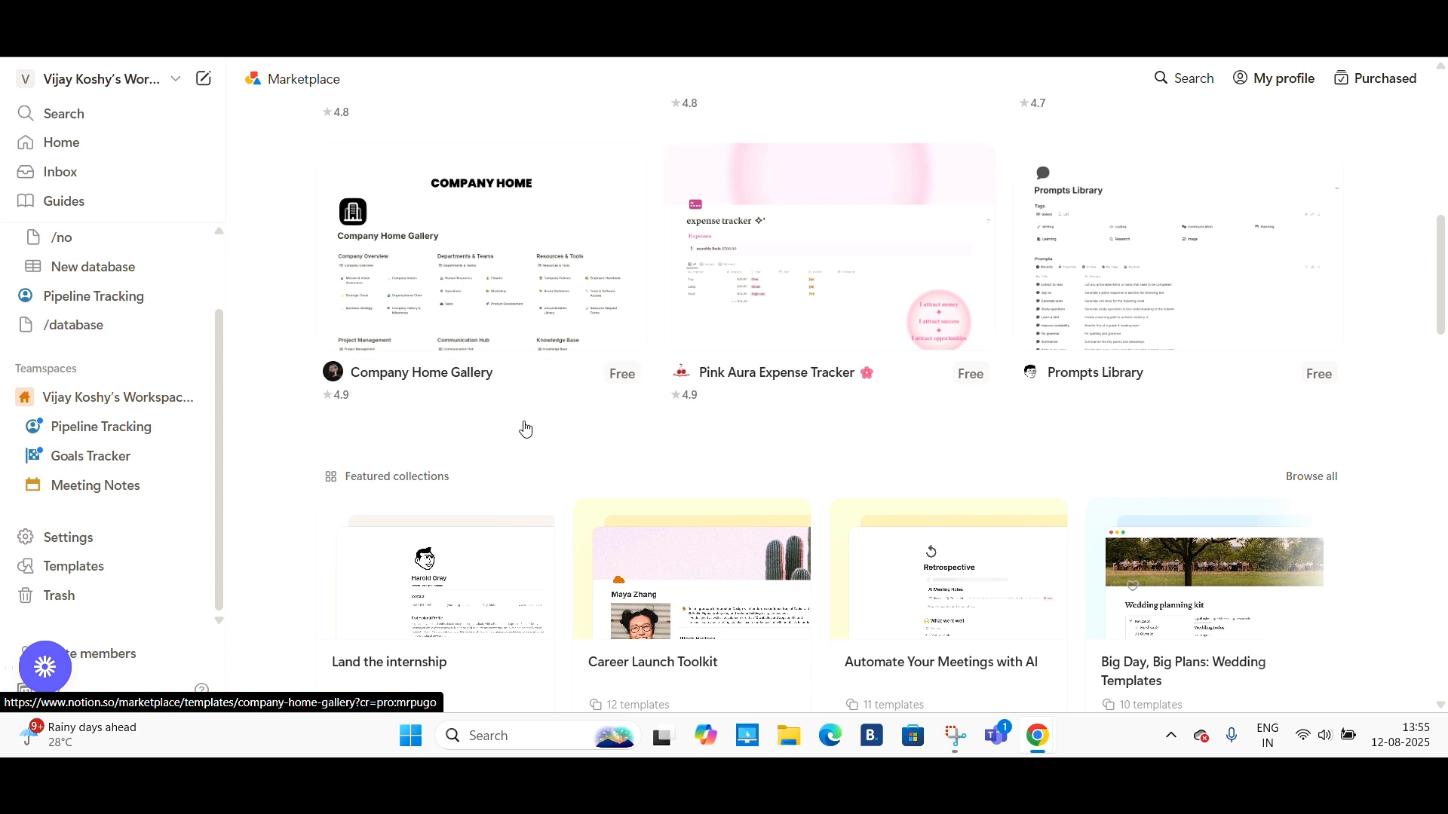
{"action": "scroll", "coordinate": [526, 429], "scroll_direction": "down", "scroll_amount": 2}
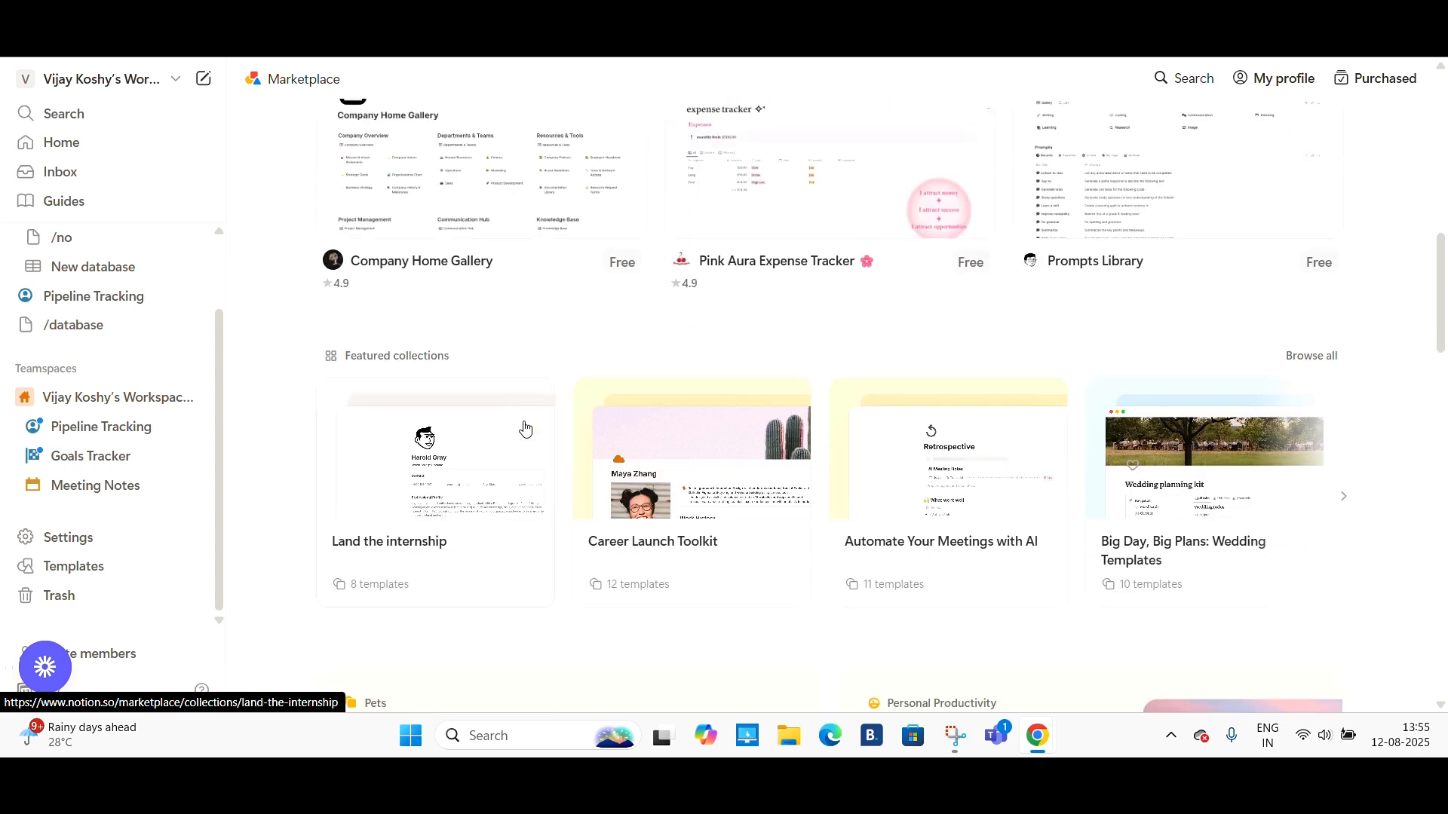
{"action": "scroll", "coordinate": [526, 429], "scroll_direction": "down", "scroll_amount": 2}
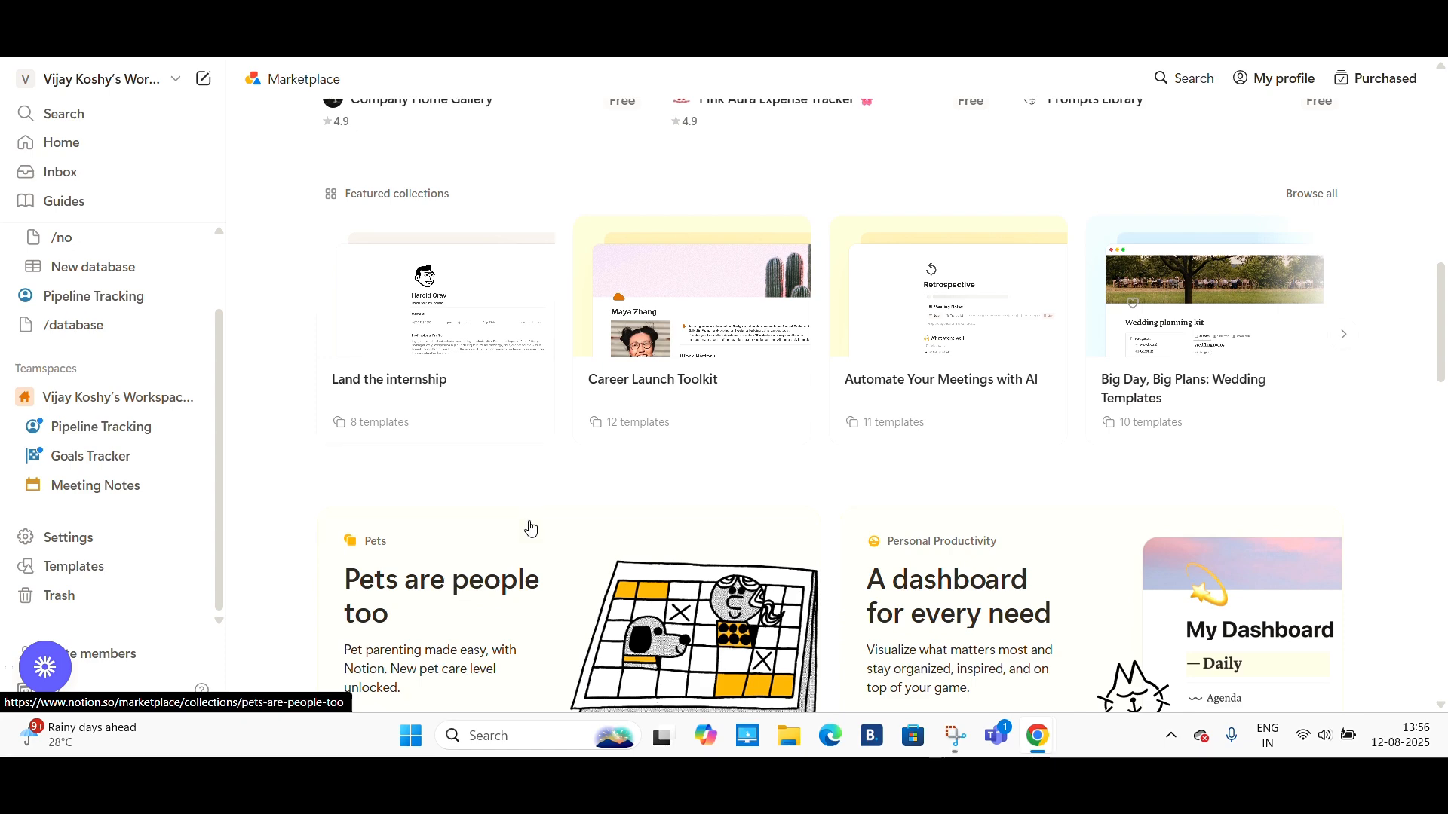
{"action": "scroll", "coordinate": [528, 528], "scroll_direction": "down", "scroll_amount": 3}
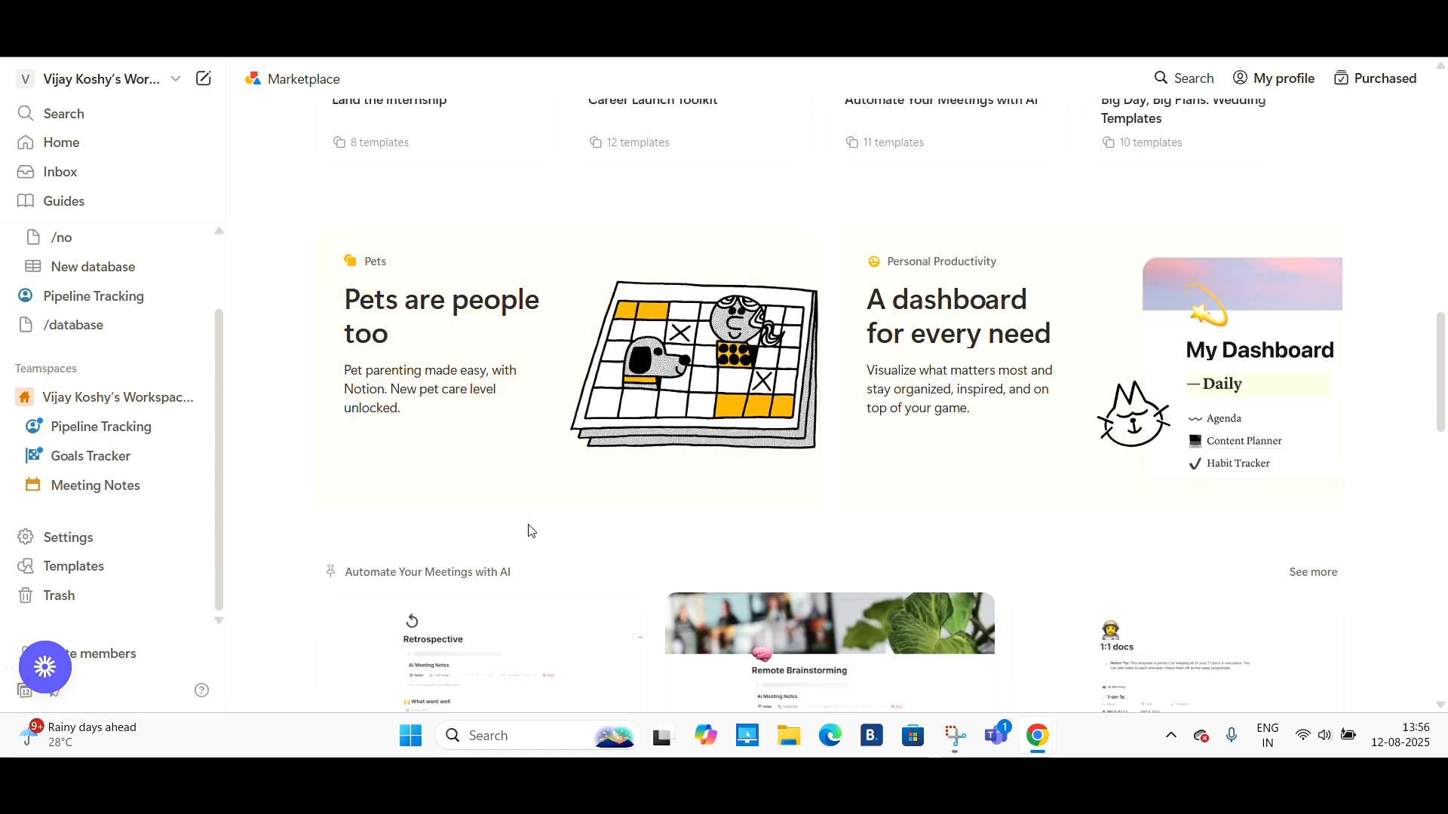
{"action": "scroll", "coordinate": [528, 527], "scroll_direction": "up", "scroll_amount": 10}
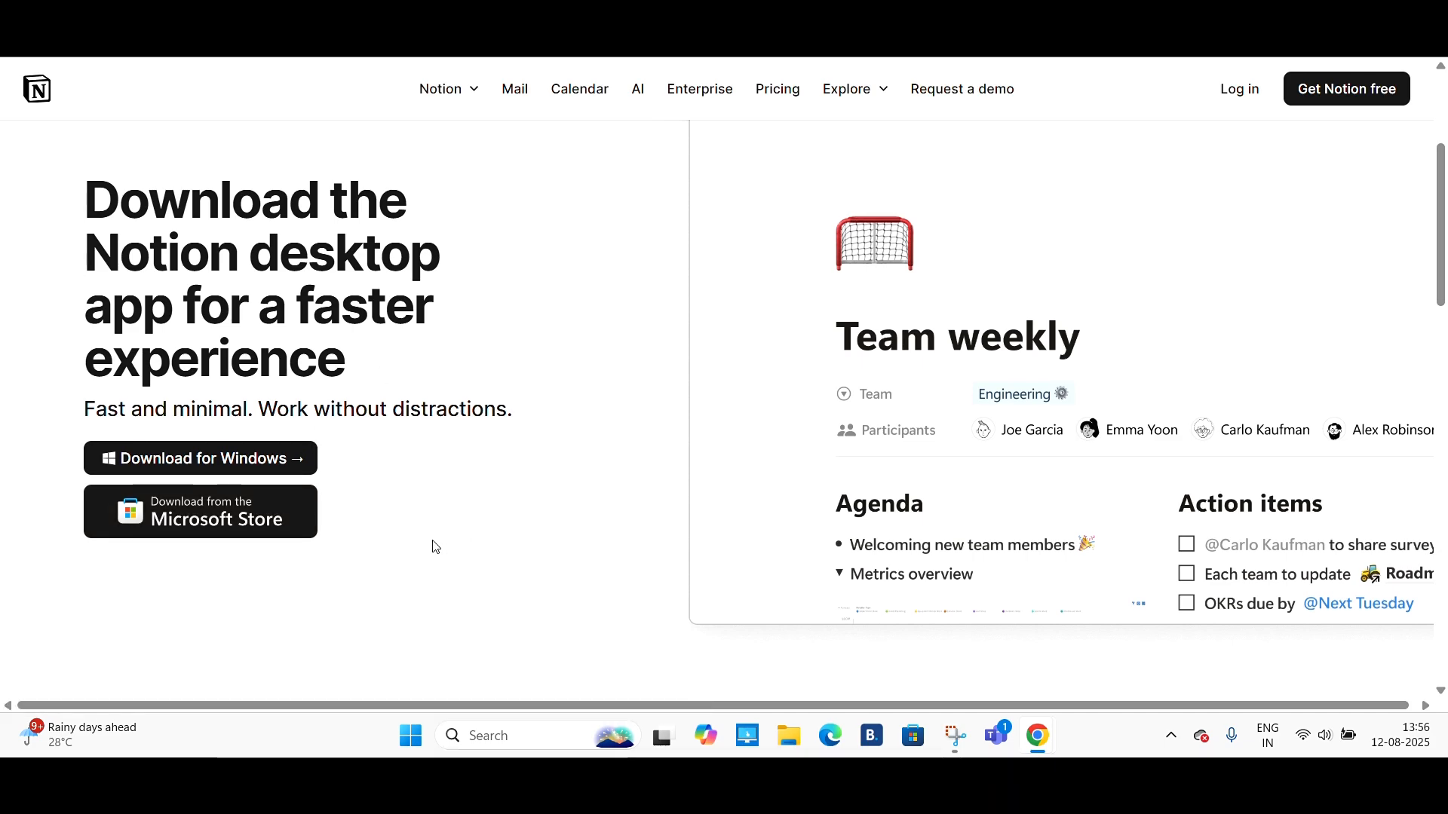
{"action": "scroll", "coordinate": [430, 546], "scroll_direction": "down", "scroll_amount": 8}
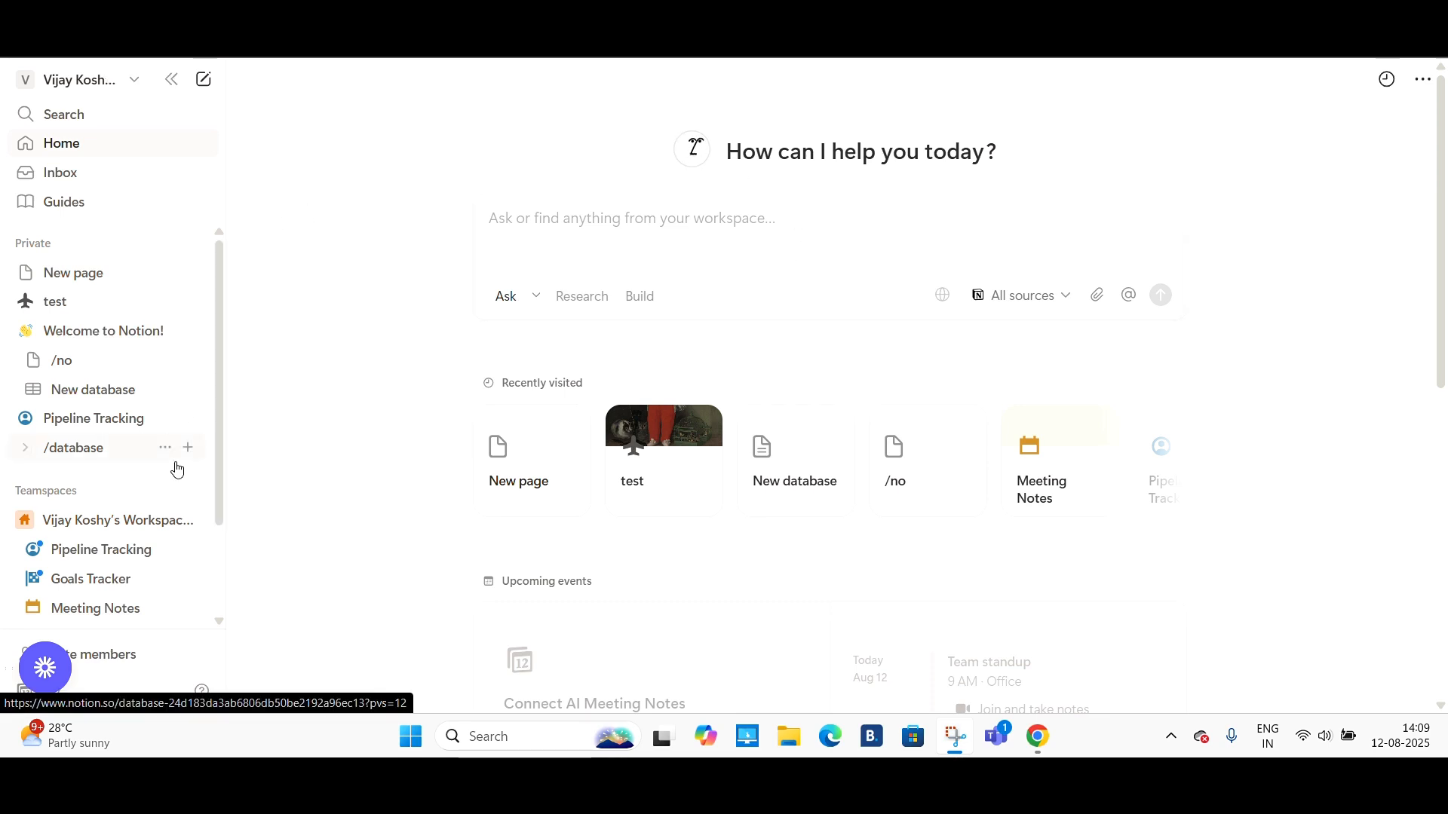
{"action": "scroll", "coordinate": [176, 468], "scroll_direction": "down", "scroll_amount": 2}
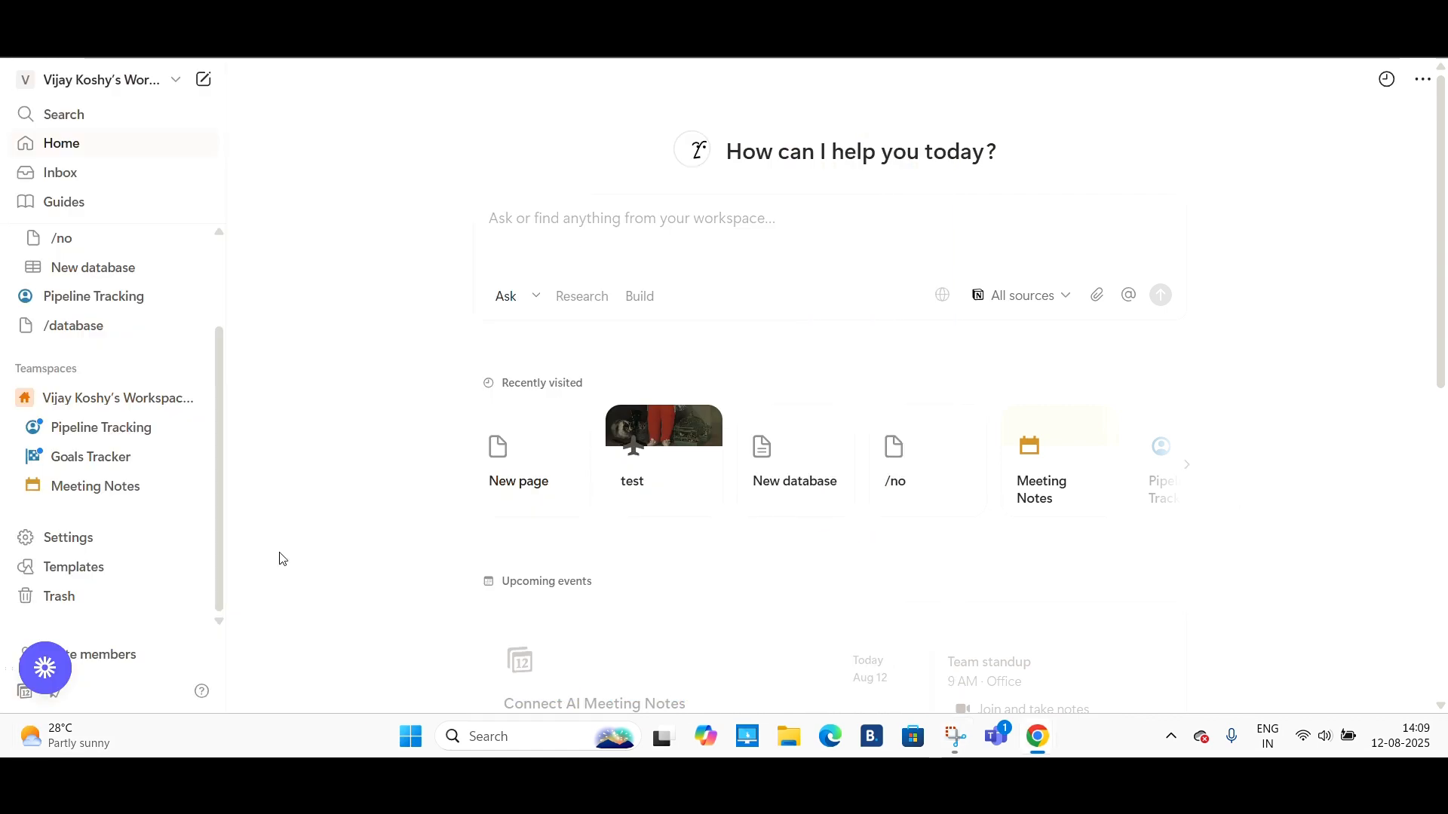
- Open the settings preferences and switch the appearance to Dark
{"action": "left_click", "coordinate": [84, 537]}
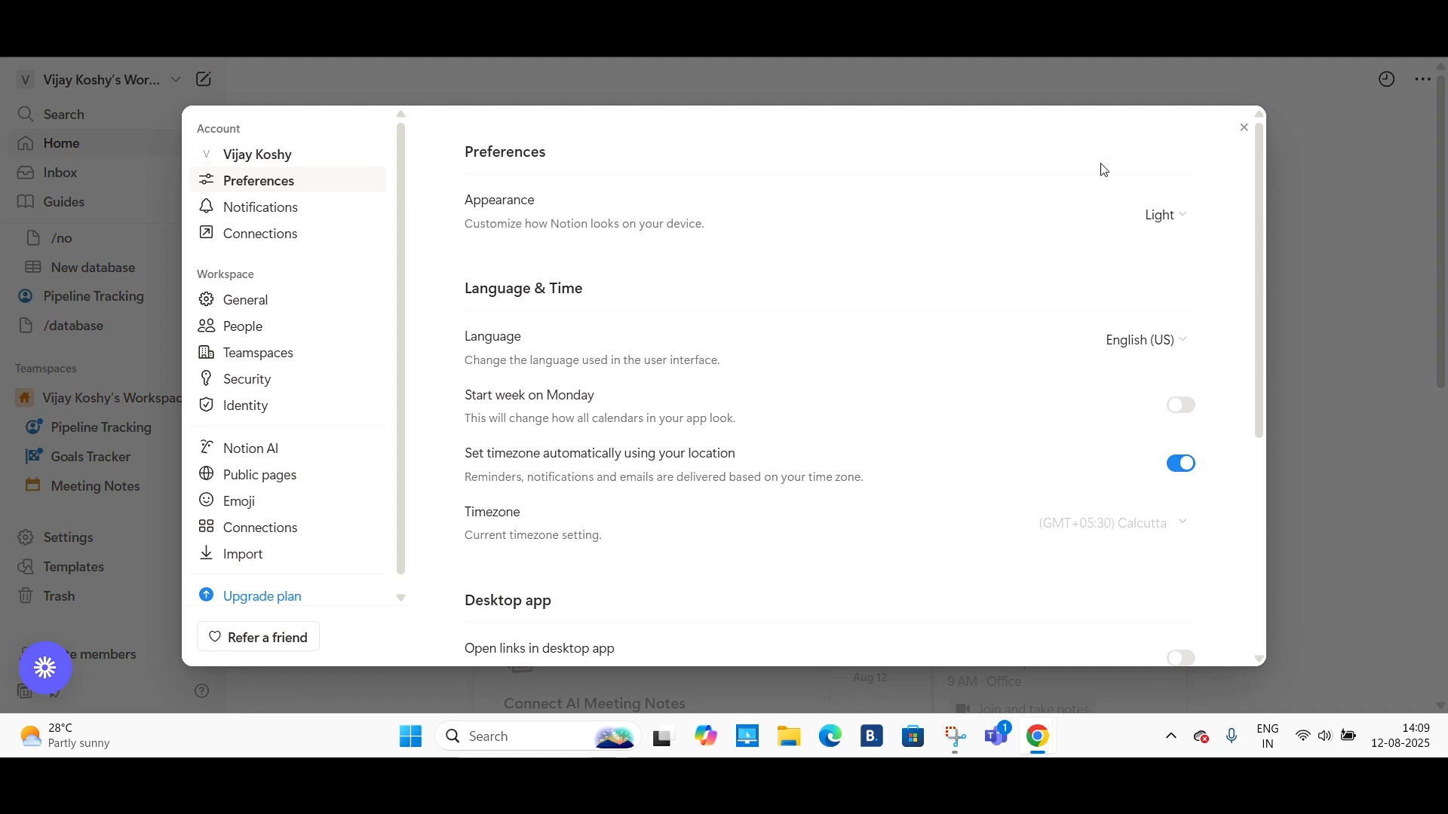
{"action": "left_click", "coordinate": [1167, 218]}
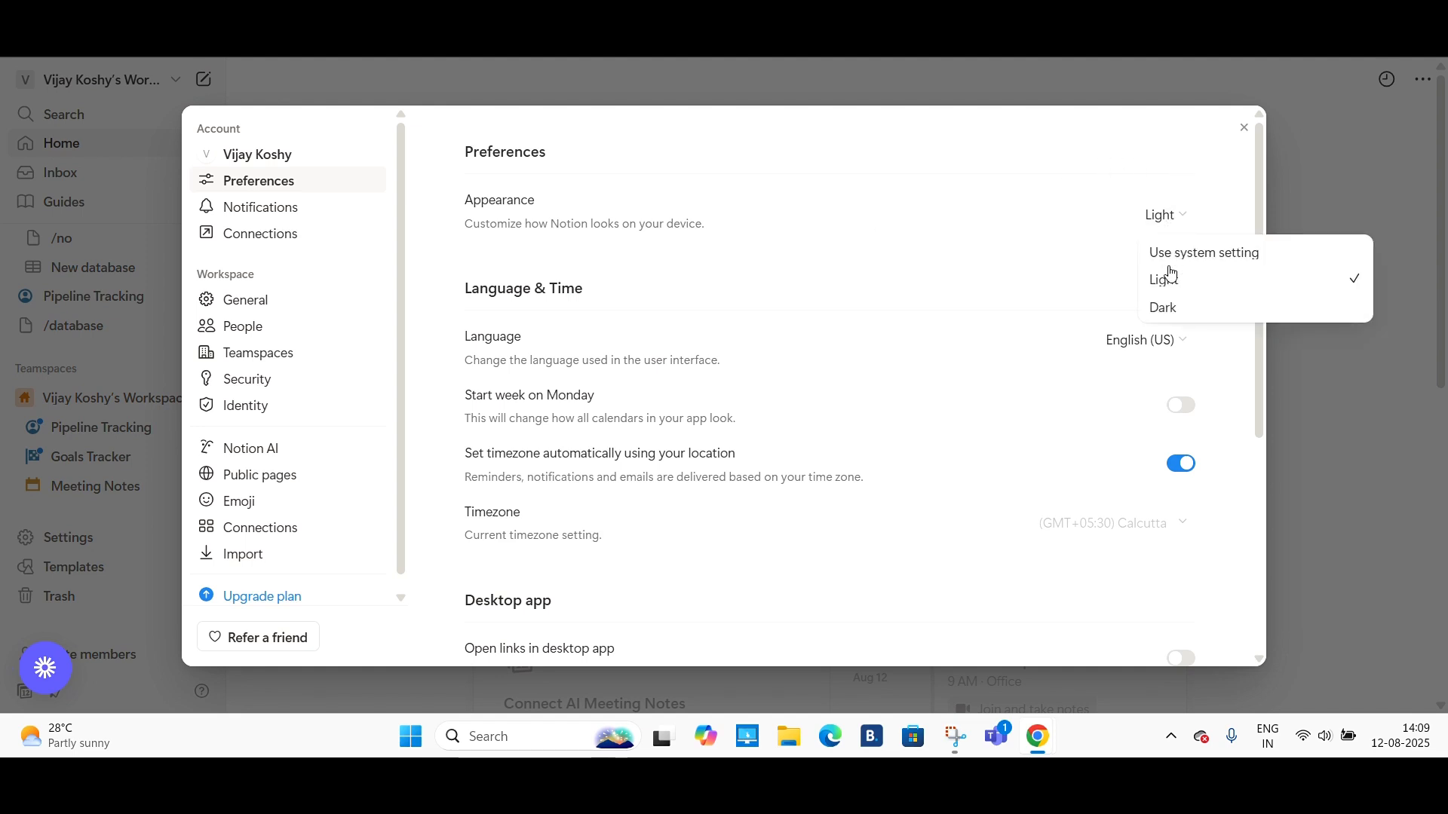
{"action": "left_click", "coordinate": [1188, 308]}
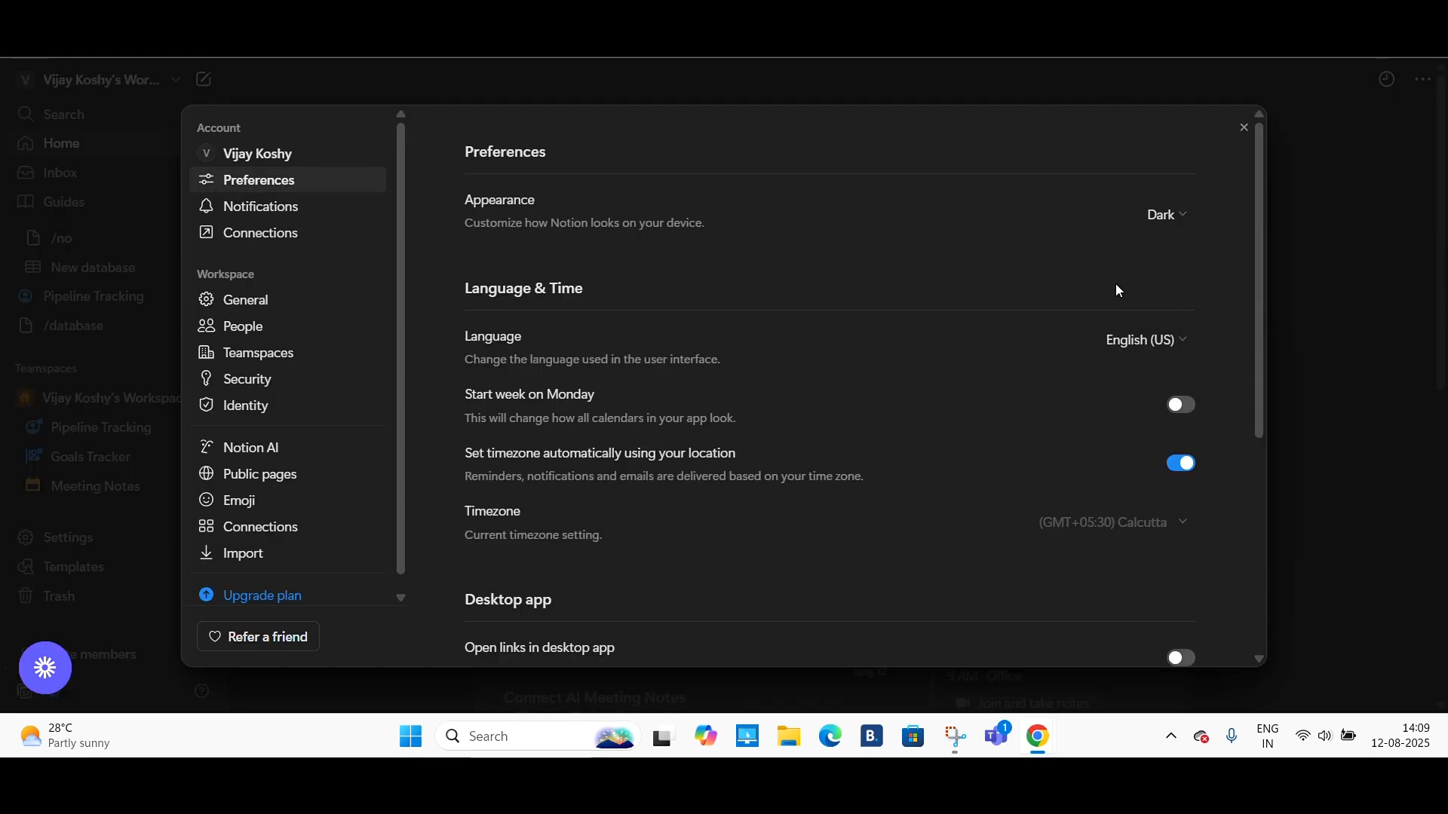
- Switch the appearance back to Light and close the settings
{"action": "left_click", "coordinate": [1173, 219]}
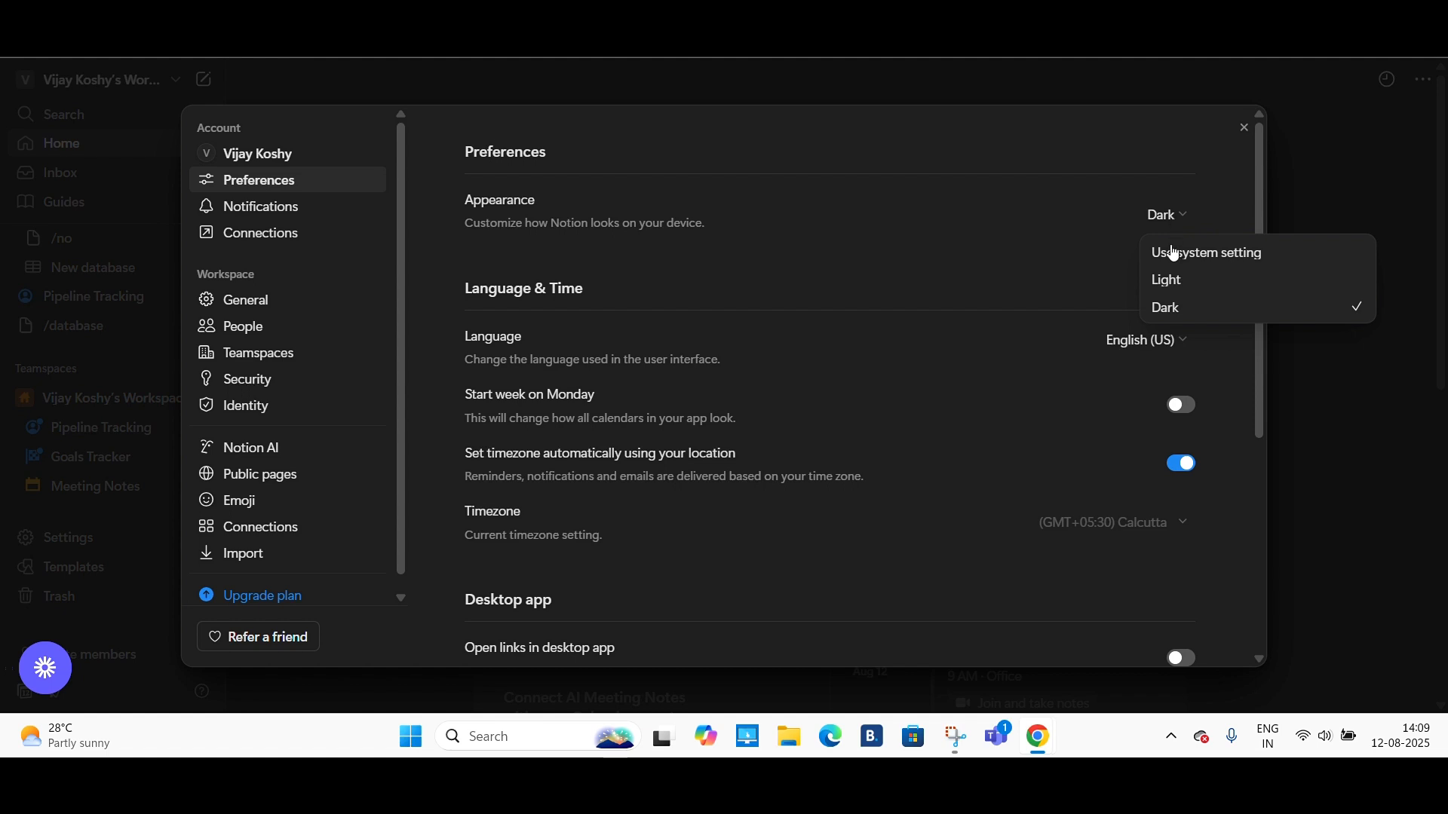
{"action": "left_click", "coordinate": [1167, 280]}
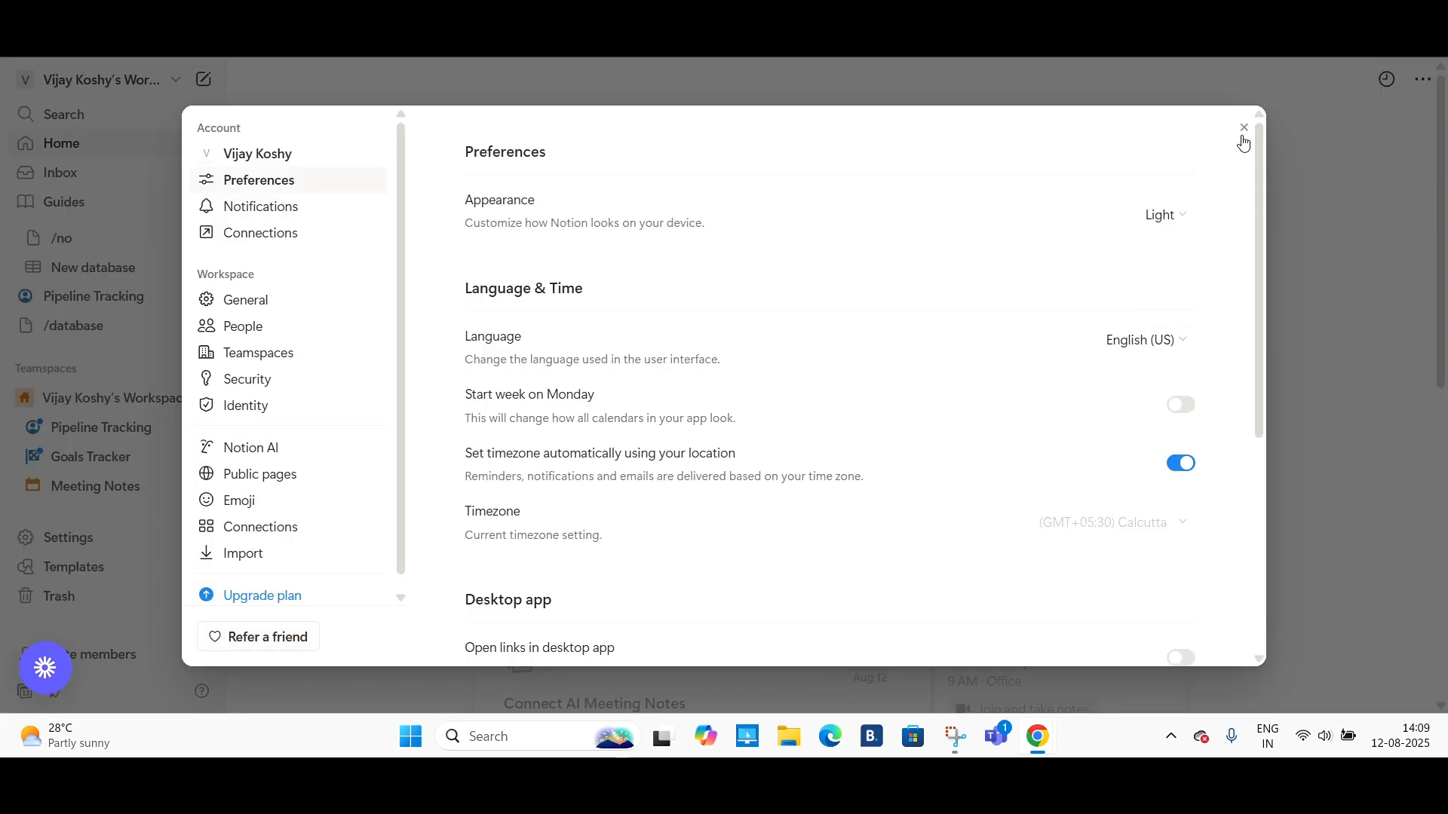
{"action": "left_click", "coordinate": [1244, 130]}
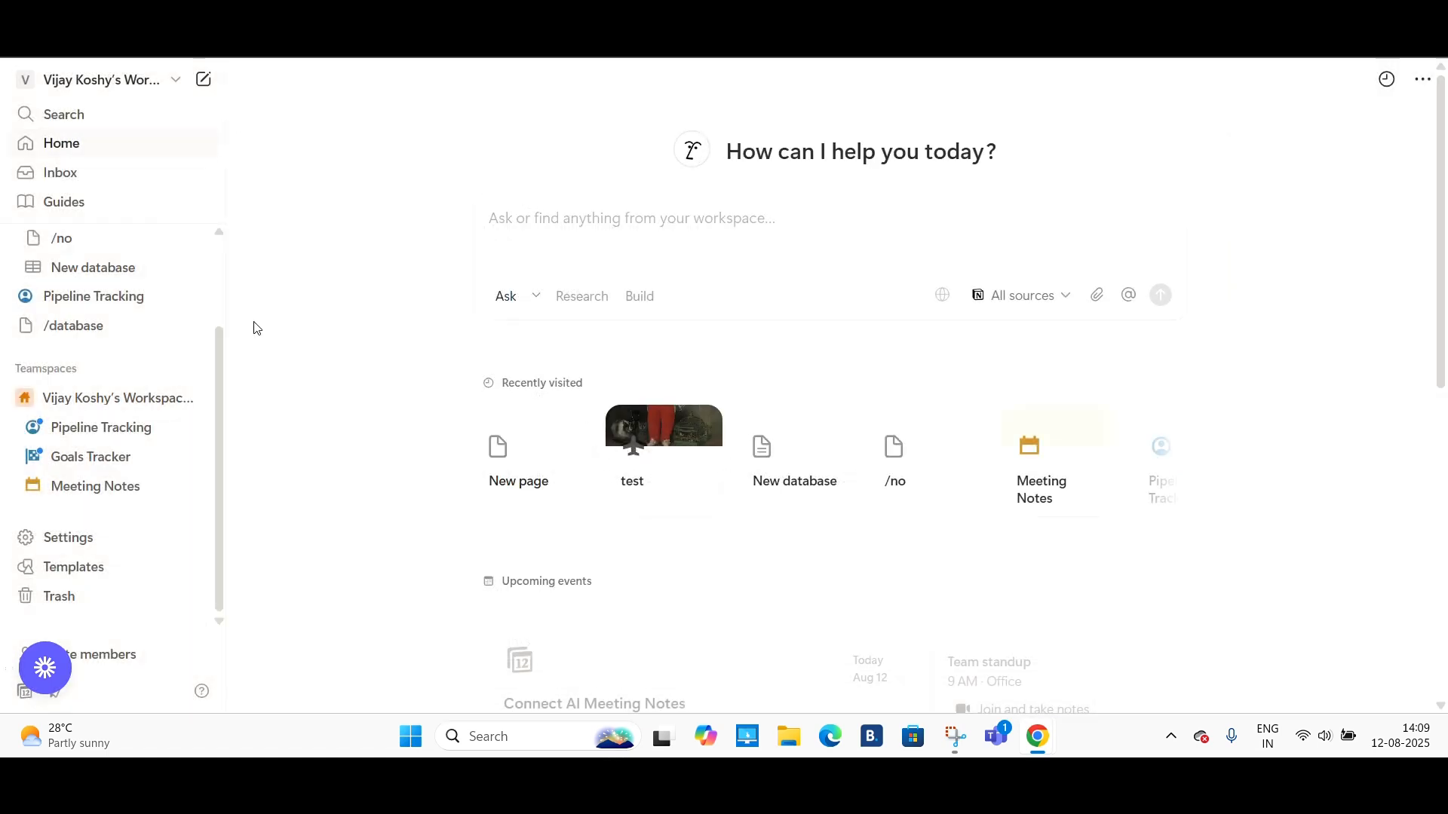
- Create a new page in the Private section of the sidebar
{"action": "scroll", "coordinate": [75, 321], "scroll_direction": "up", "scroll_amount": 3}
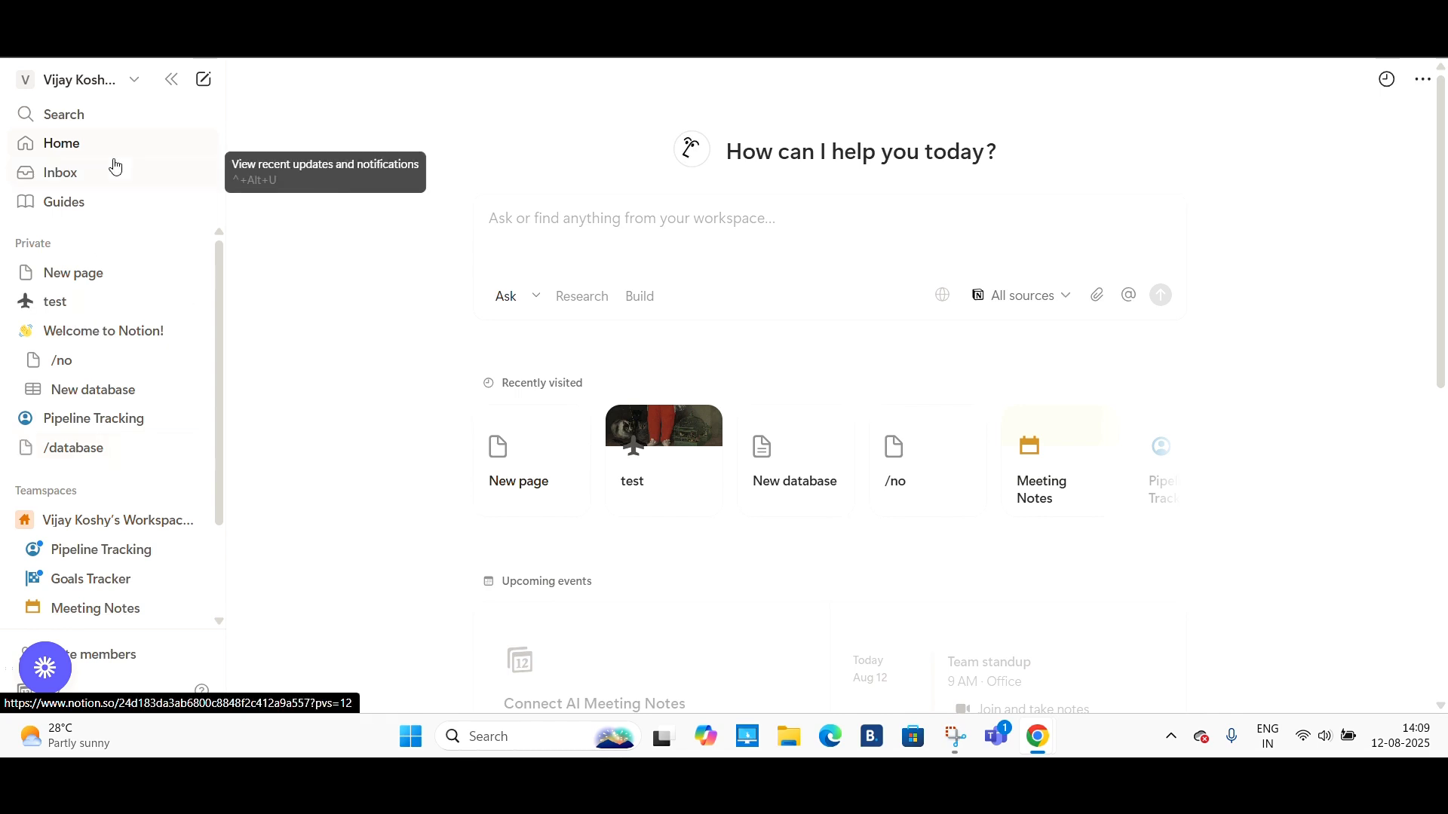
{"action": "left_click", "coordinate": [559, 221]}
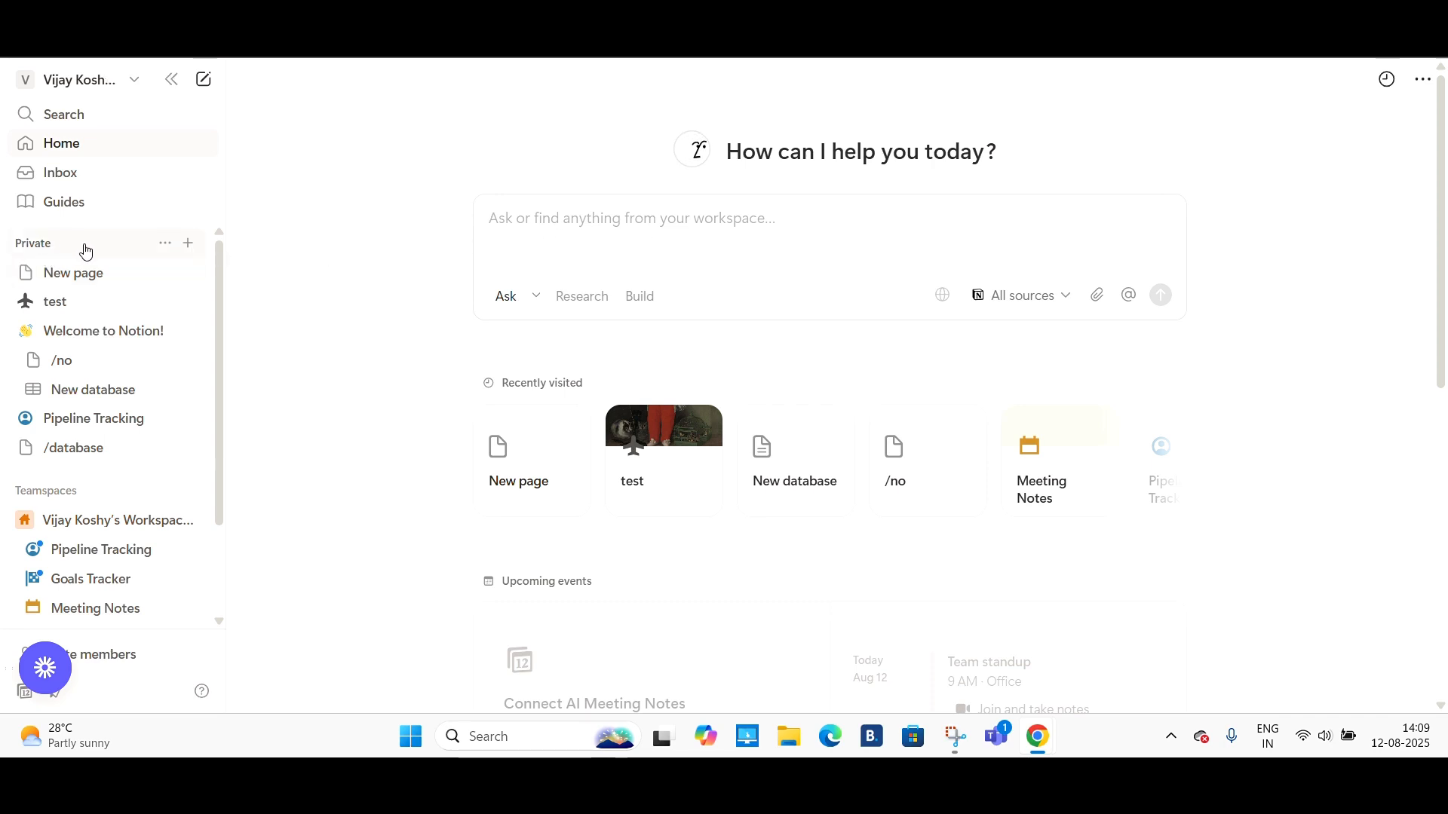
{"action": "left_click", "coordinate": [195, 251]}
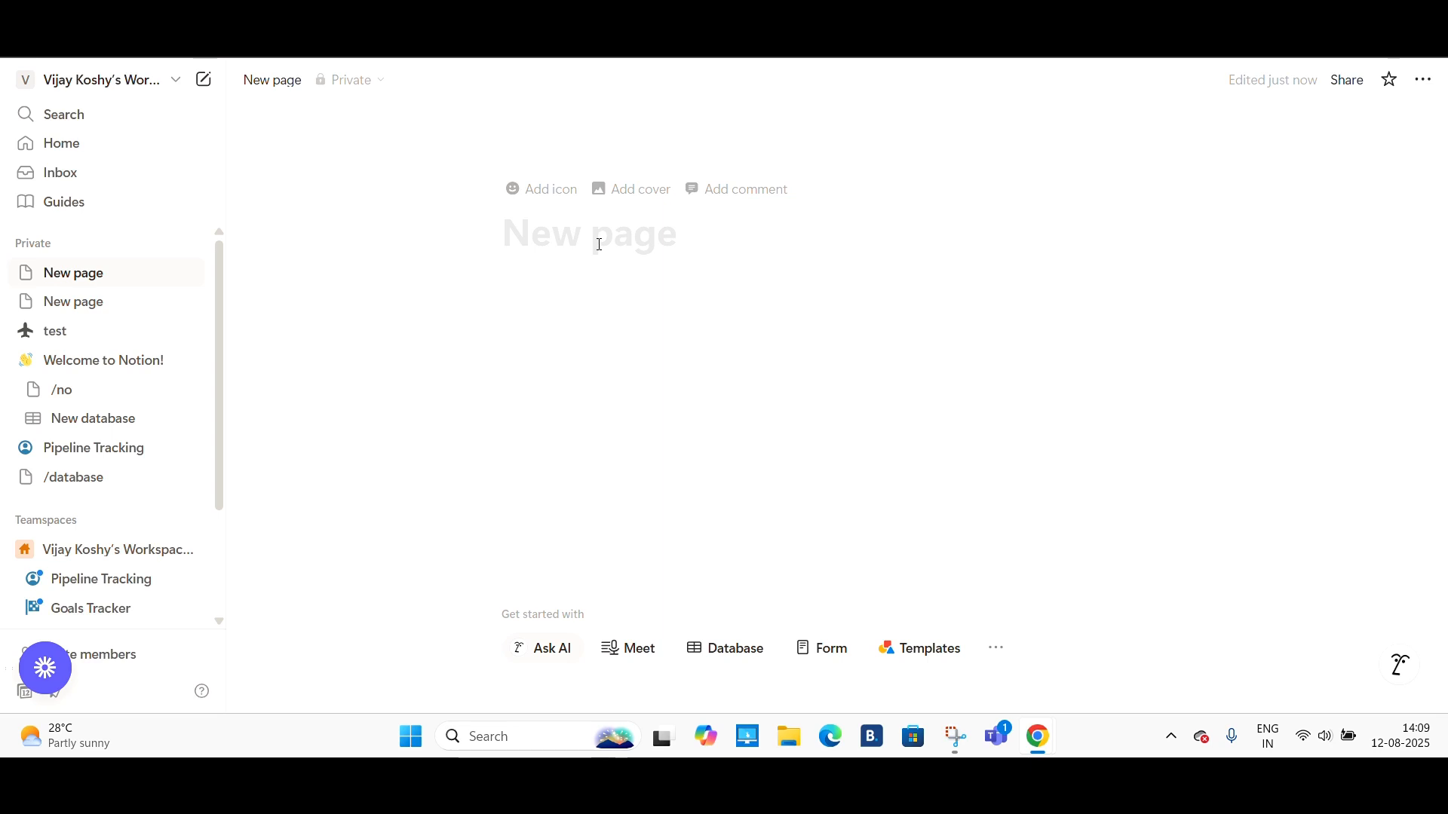
- Title the new page SELP IMPROVEMENT
{"action": "type", "text": "SE"}
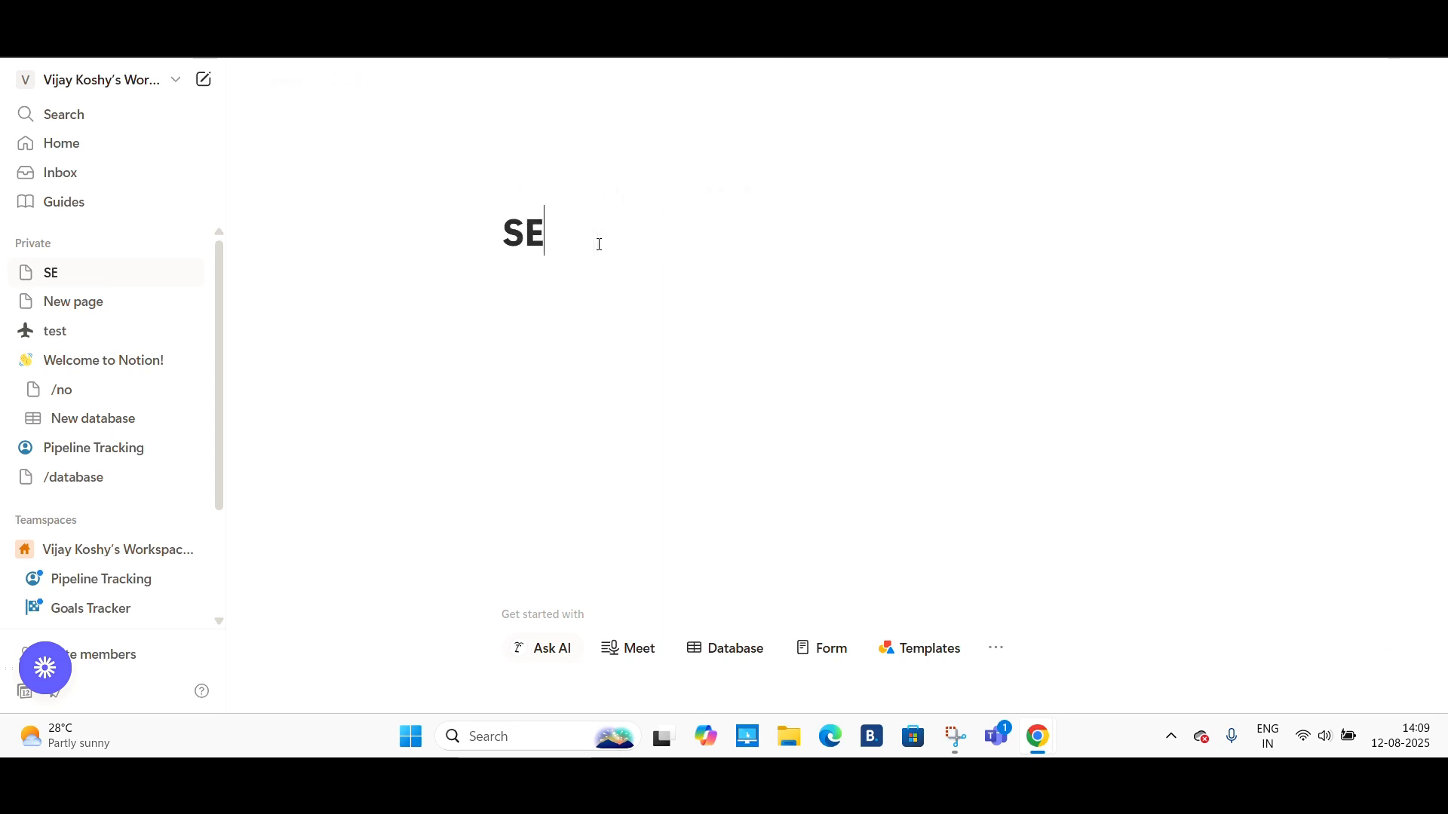
{"action": "type", "text": "LP IMPROVEMENT"}
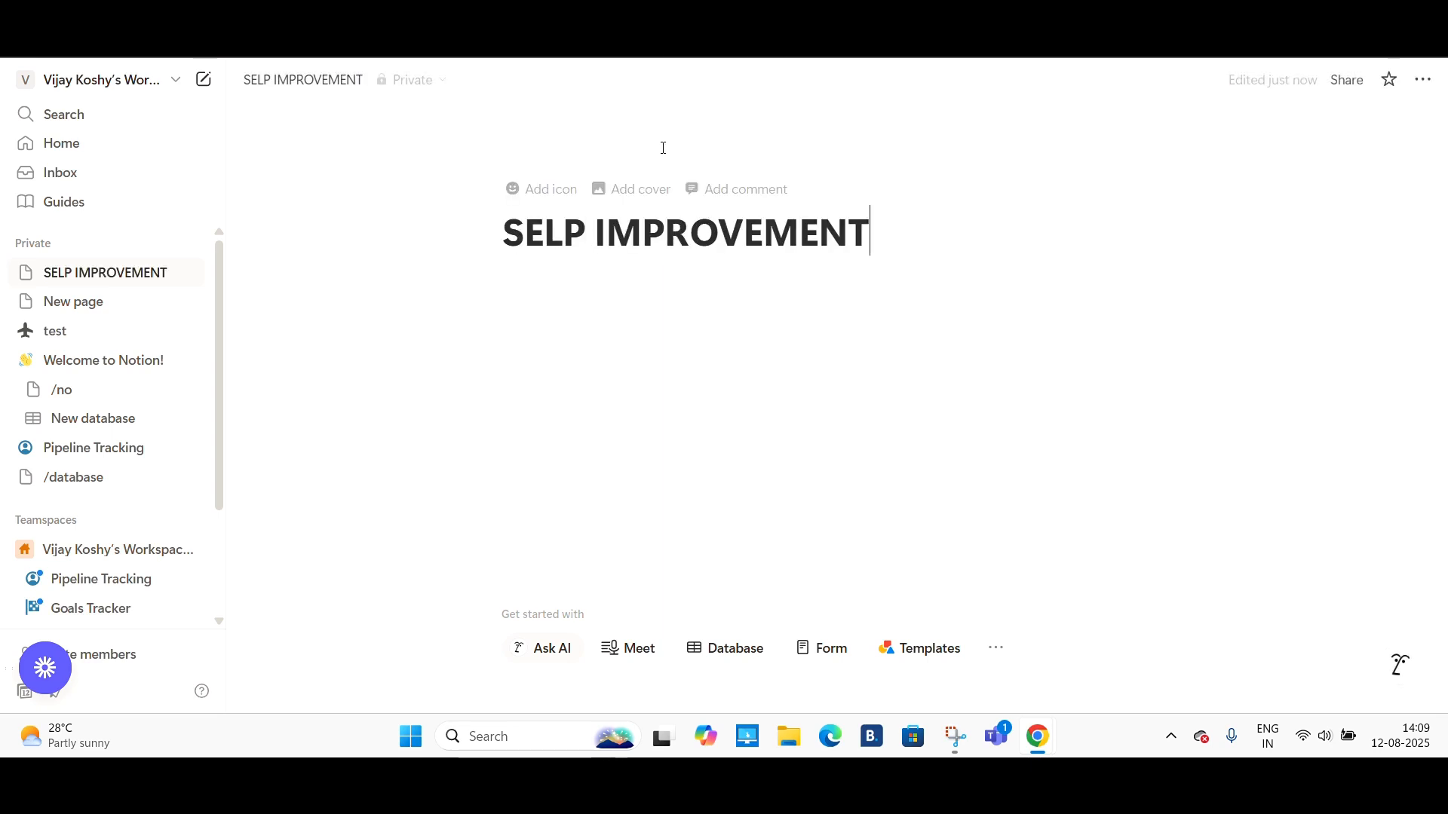
- Give the page an icon by searching icons for WORK and choosing the red briefcase
{"action": "left_click", "coordinate": [566, 191]}
{"action": "left_click", "coordinate": [564, 193]}
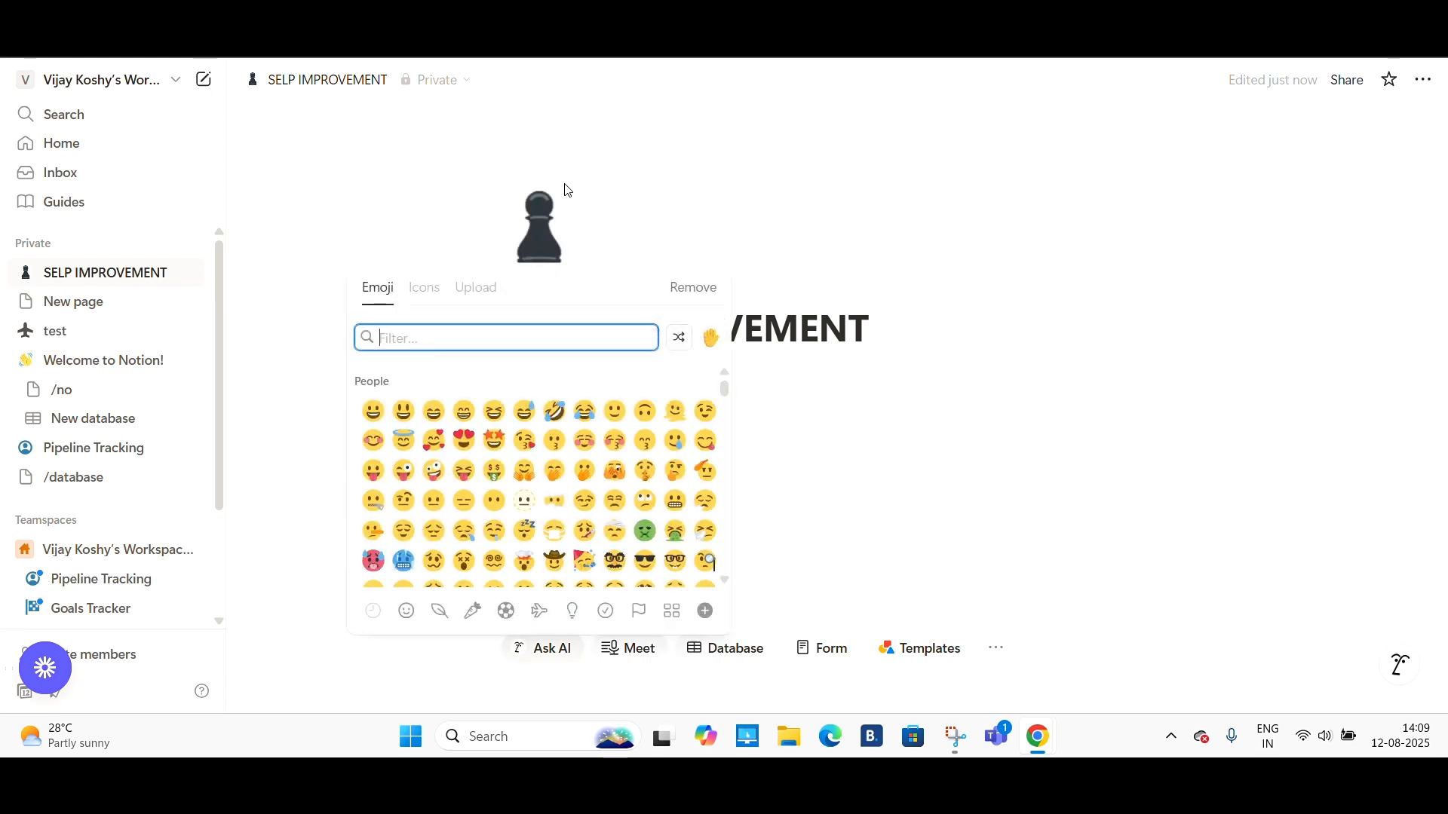
{"action": "left_click", "coordinate": [424, 291]}
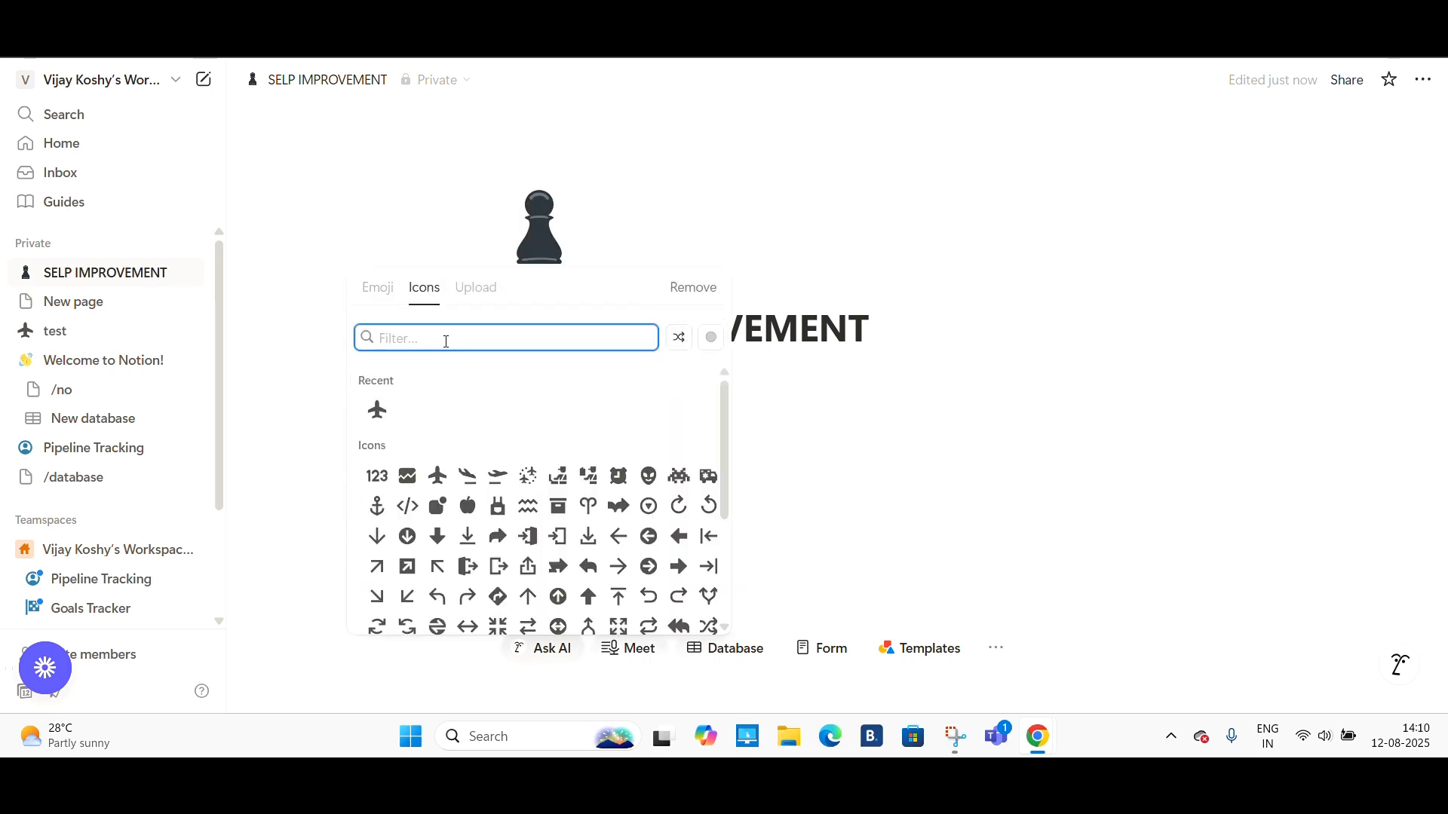
{"action": "type", "text": "WORK"}
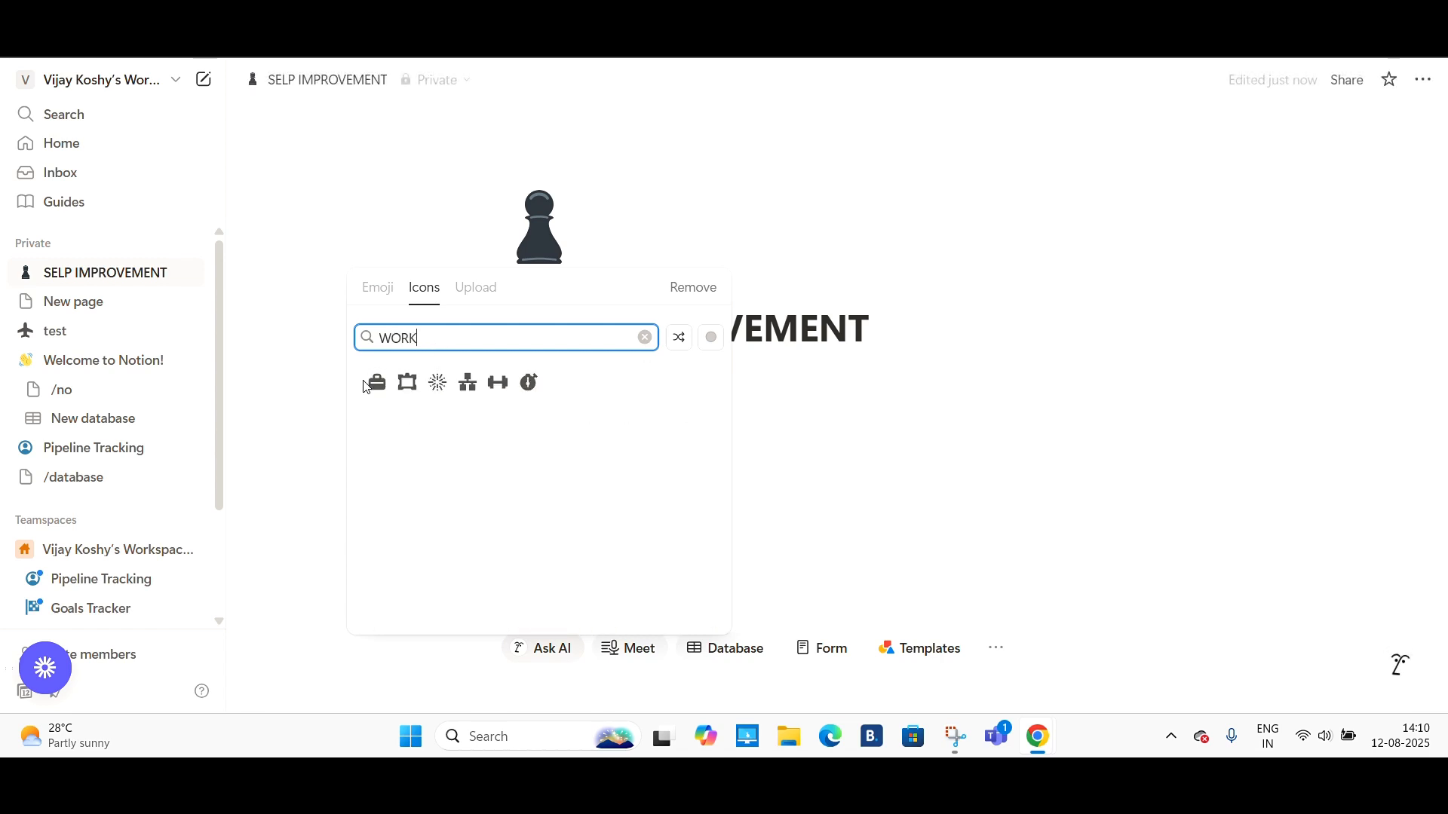
{"action": "mouse_move", "coordinate": [377, 384]}
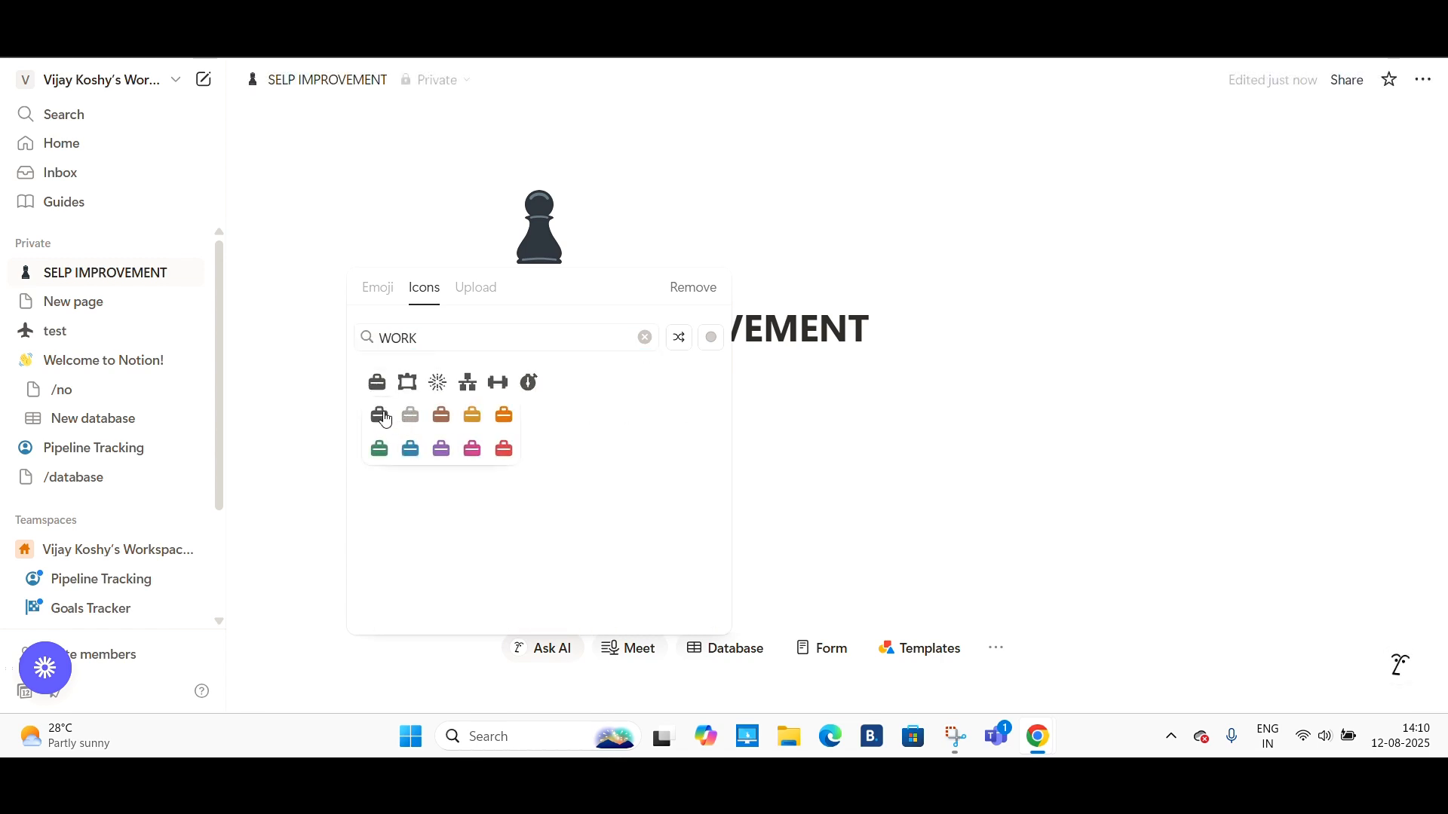
{"action": "left_click", "coordinate": [504, 449]}
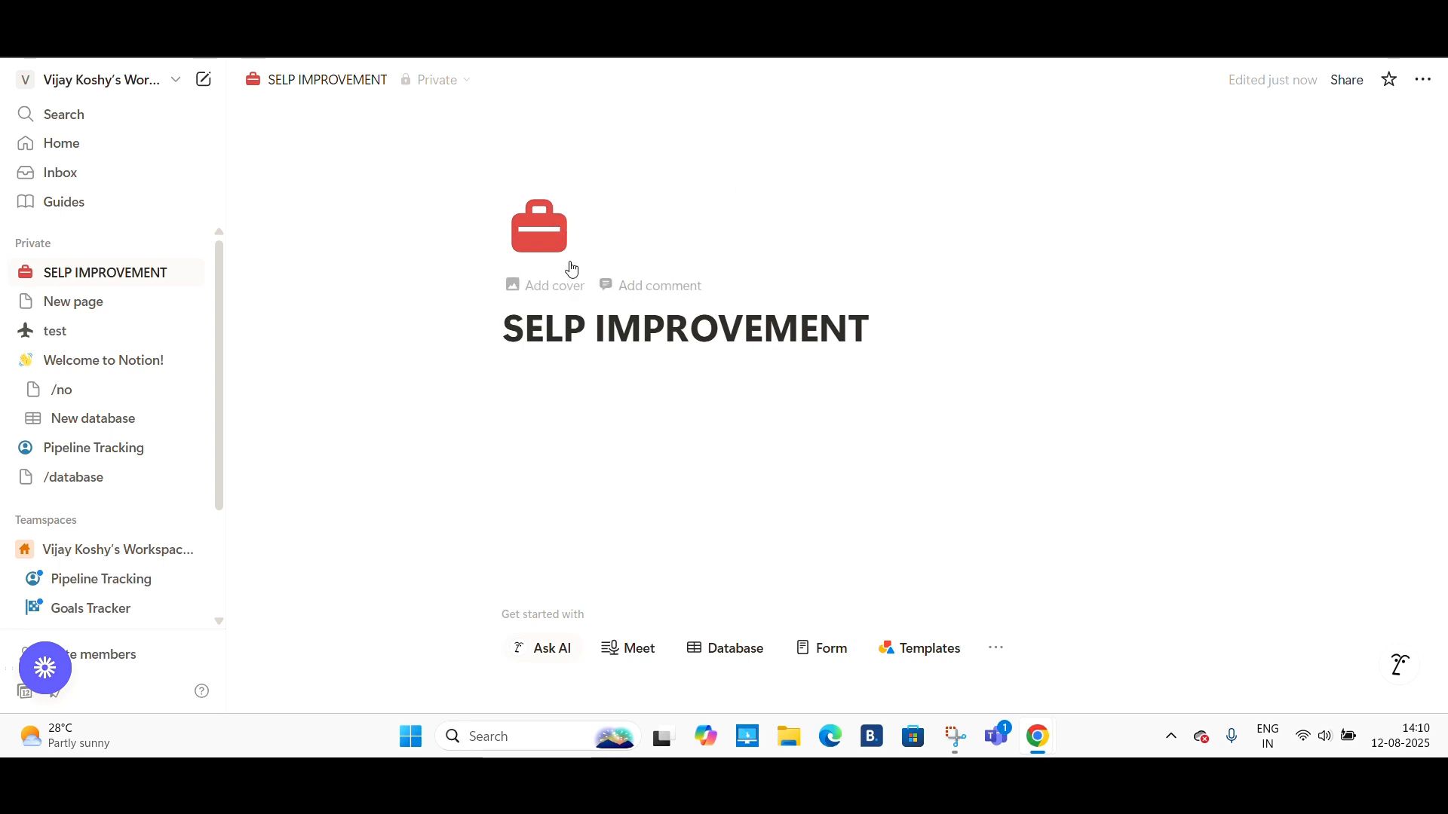
- Add a cover to the page and replace it with the Unsplash photo of two boats on turquoise water
{"action": "left_click", "coordinate": [553, 286]}
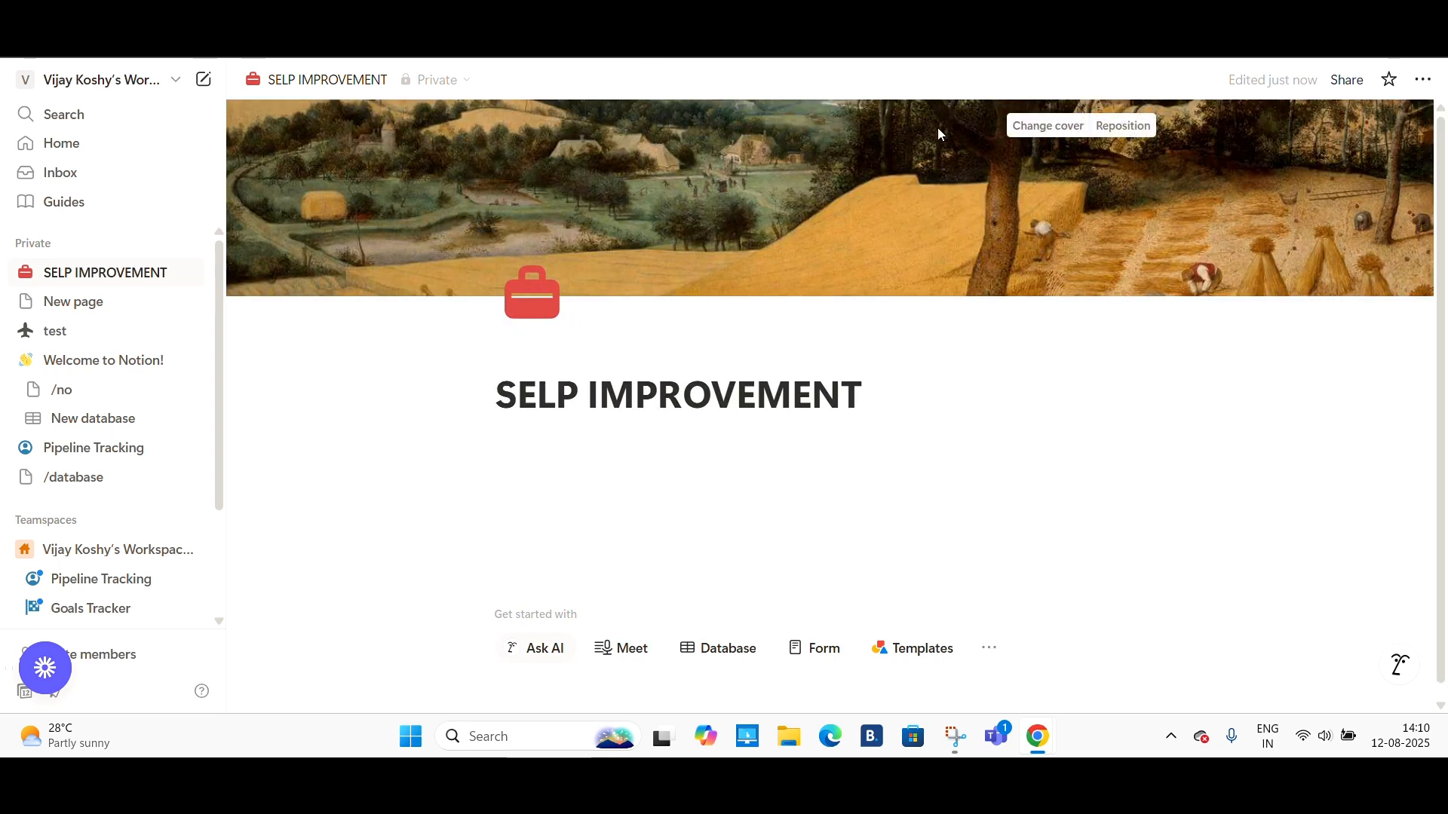
{"action": "left_click", "coordinate": [1051, 129]}
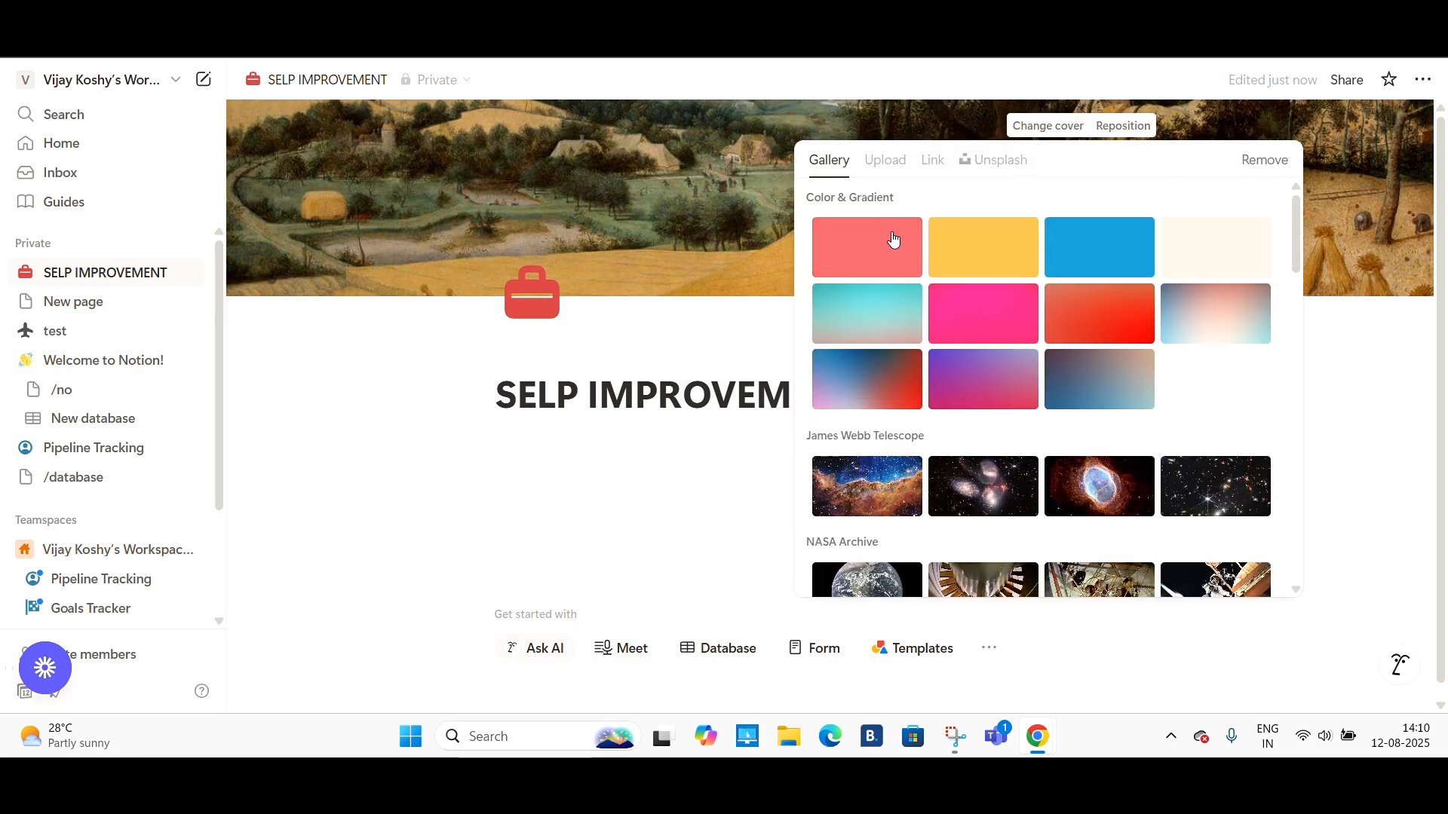
{"action": "scroll", "coordinate": [995, 453], "scroll_direction": "down", "scroll_amount": 12}
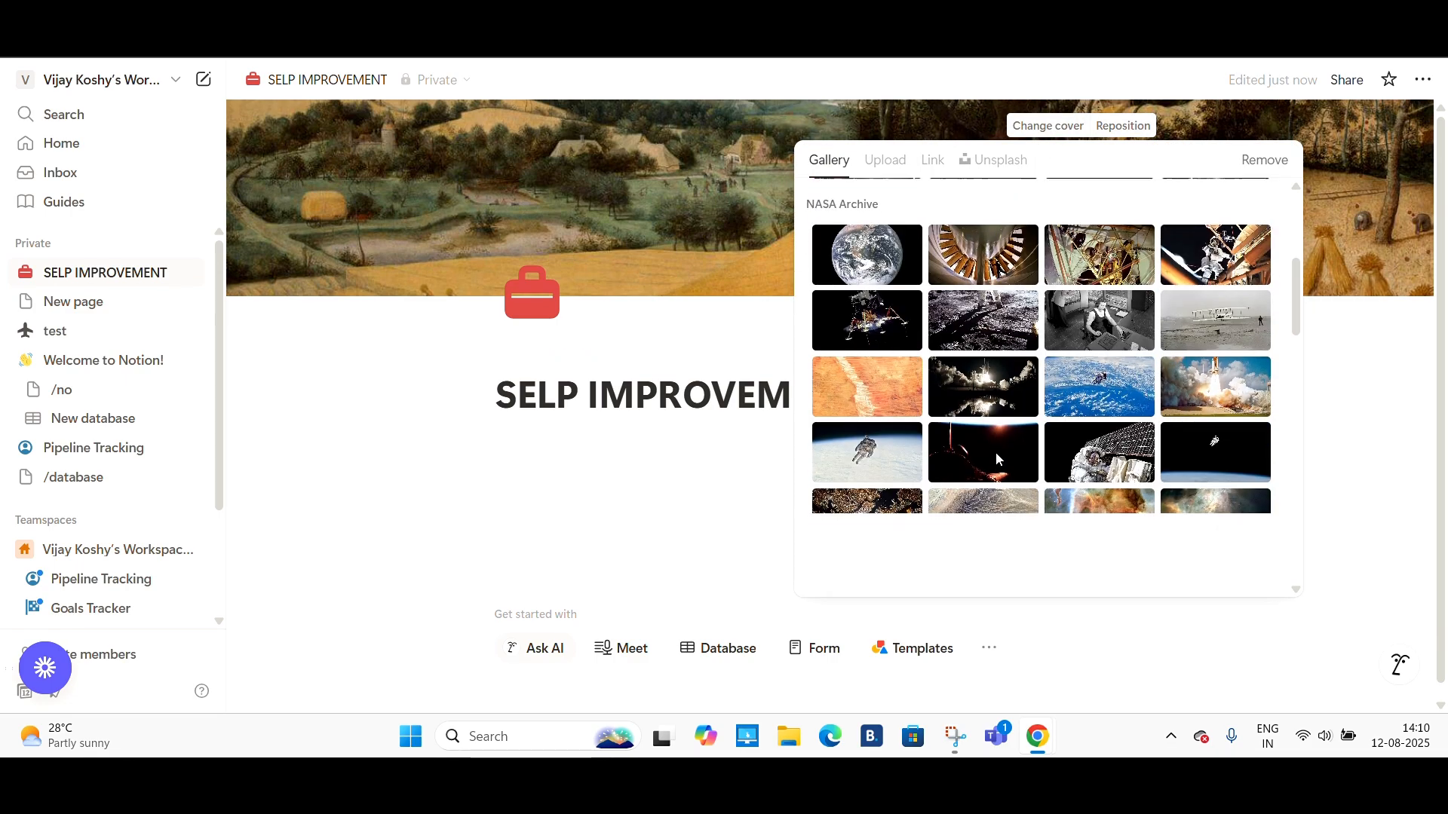
{"action": "scroll", "coordinate": [995, 456], "scroll_direction": "down", "scroll_amount": 8}
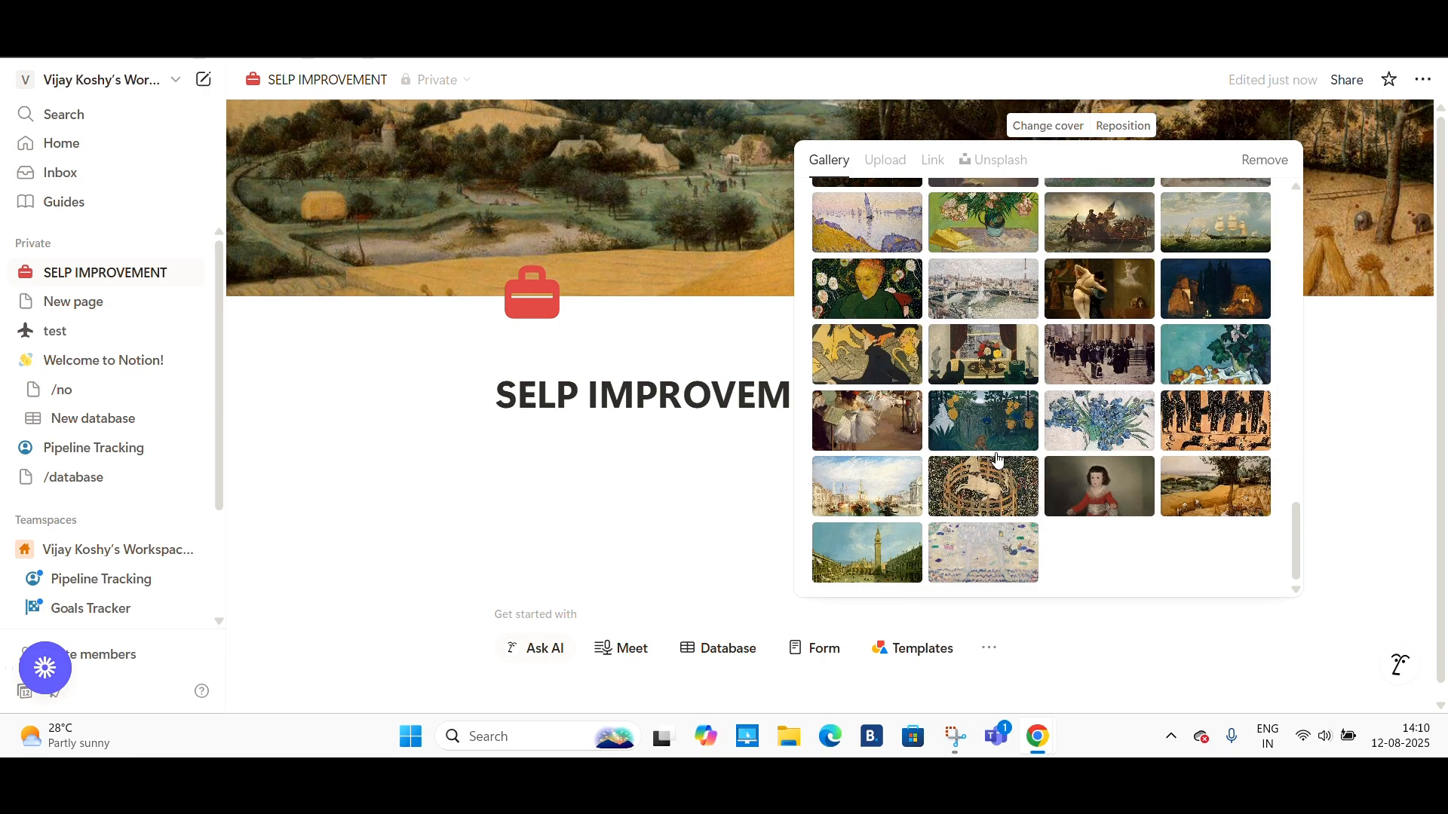
{"action": "scroll", "coordinate": [996, 456], "scroll_direction": "up", "scroll_amount": 15}
{"action": "scroll", "coordinate": [996, 455], "scroll_direction": "up", "scroll_amount": 8}
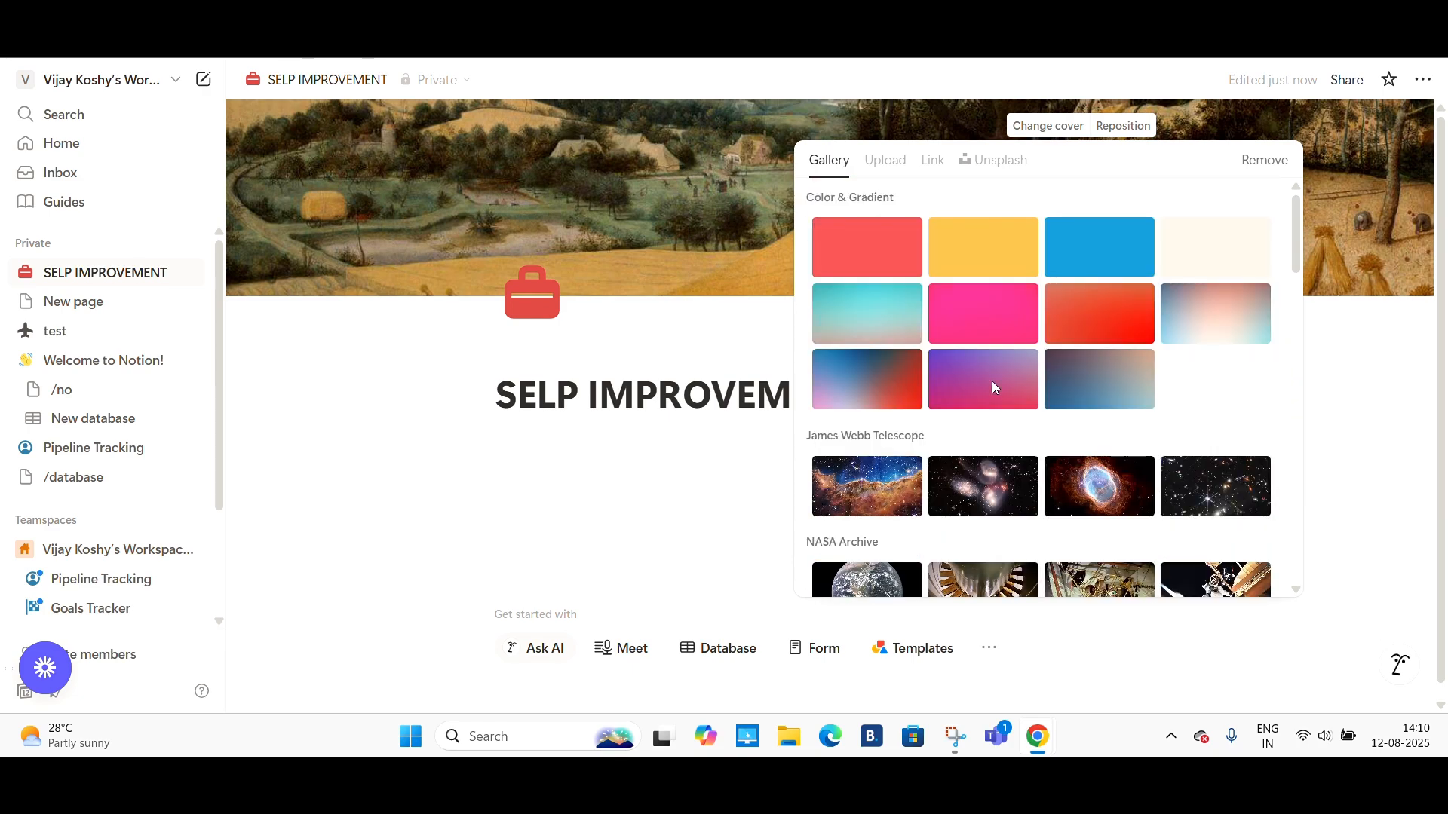
{"action": "left_click", "coordinate": [872, 168]}
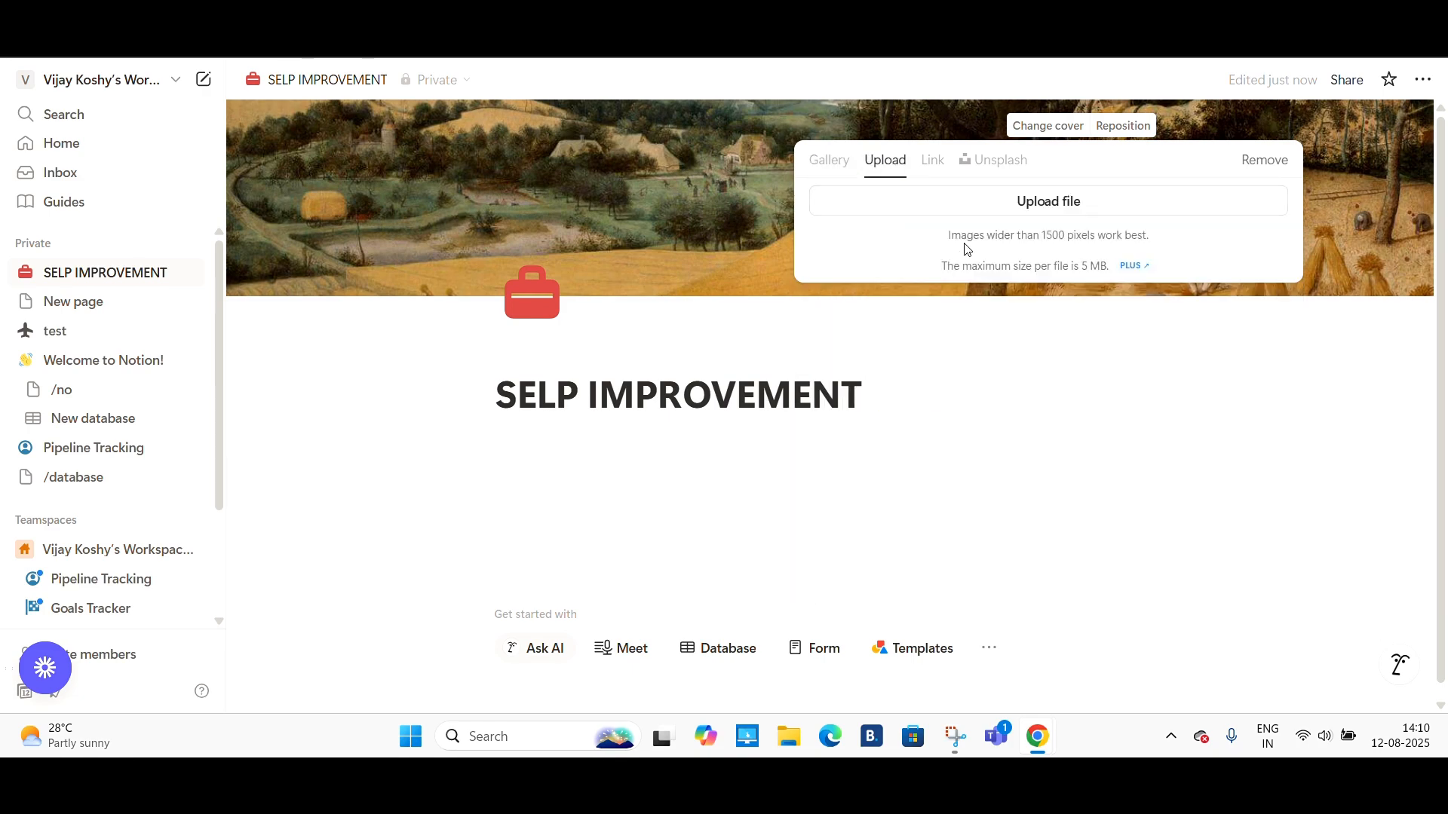
{"action": "left_click", "coordinate": [932, 161]}
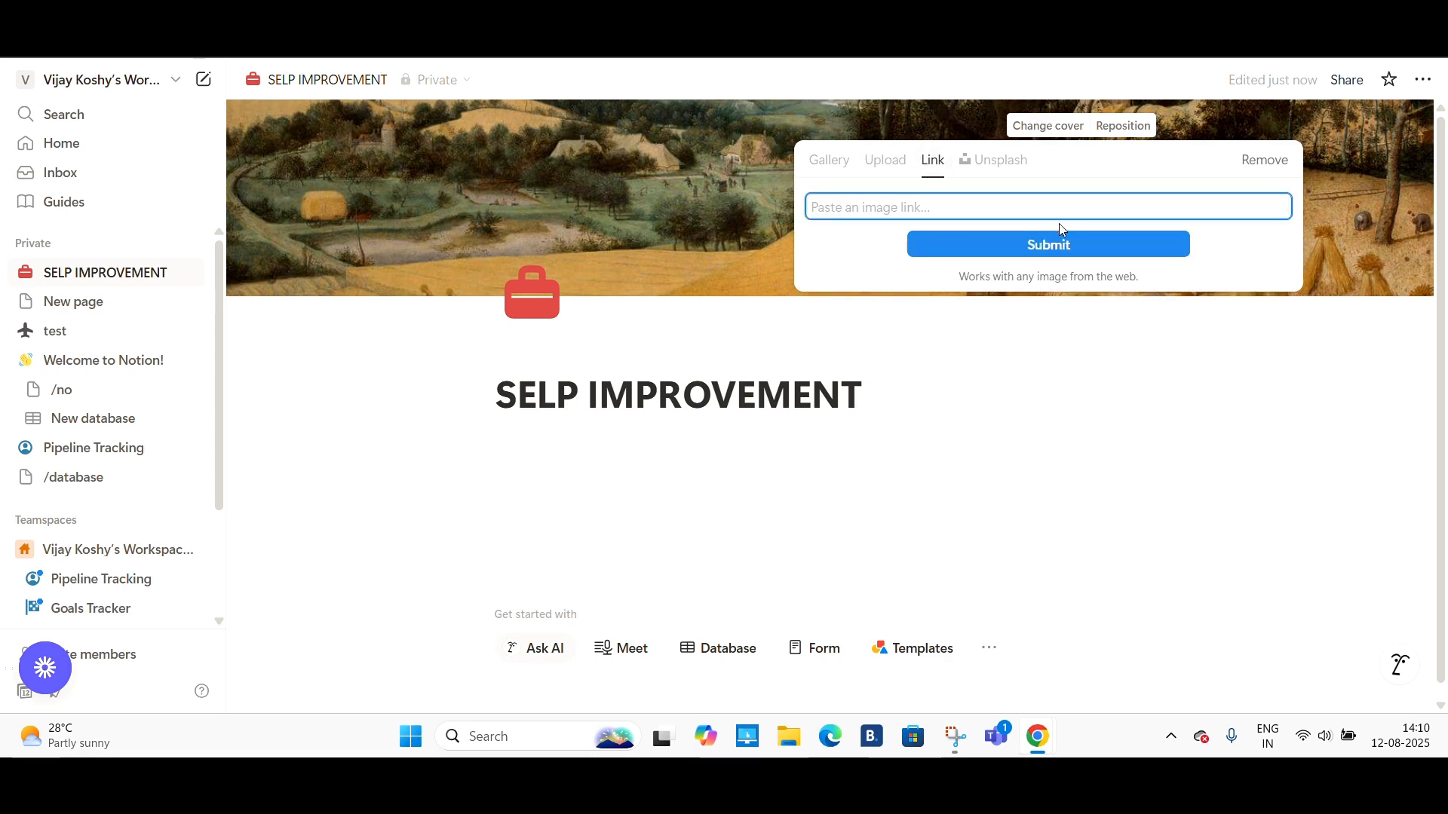
{"action": "left_click", "coordinate": [1003, 161]}
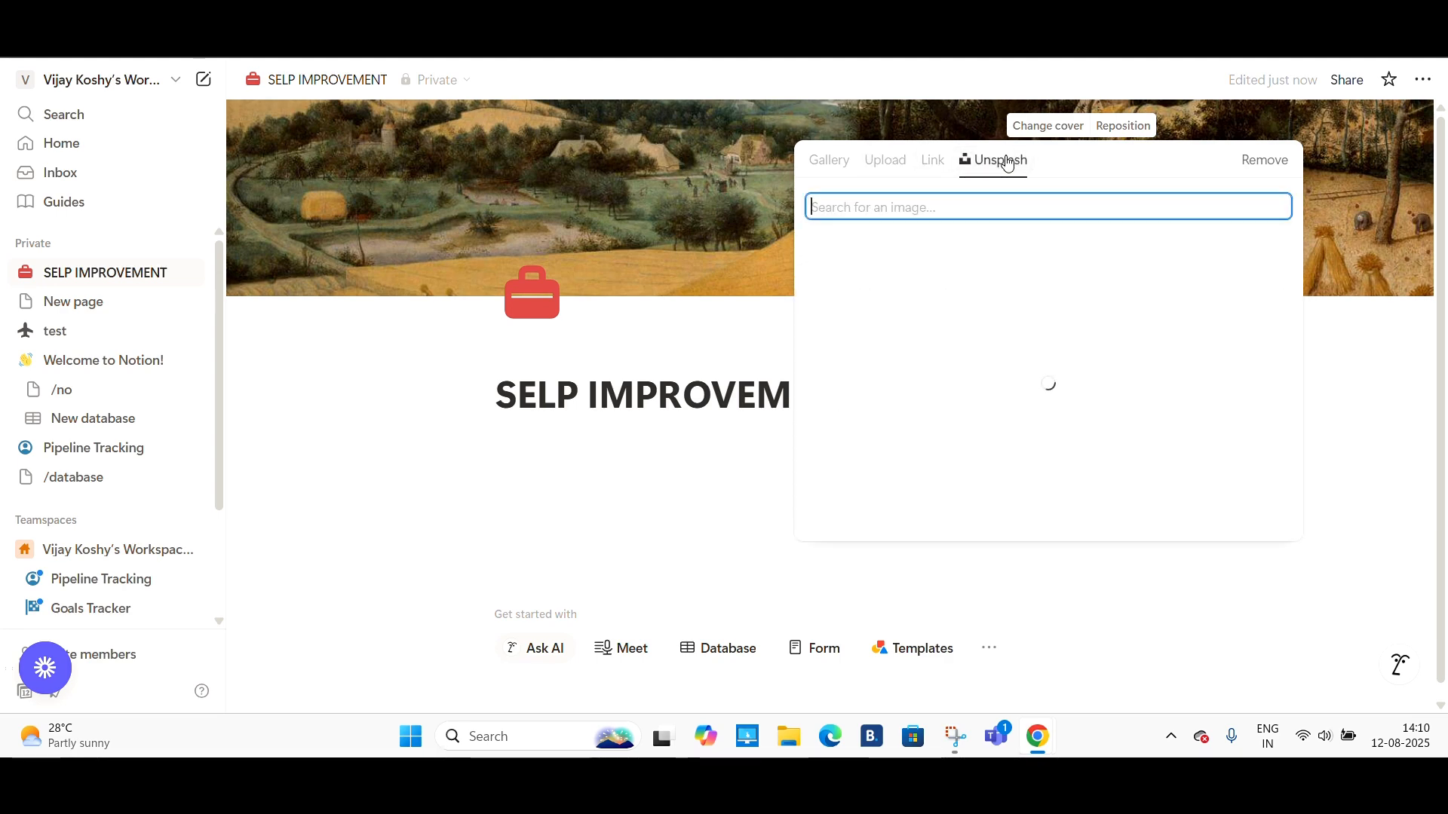
{"action": "scroll", "coordinate": [1101, 451], "scroll_direction": "down", "scroll_amount": 5}
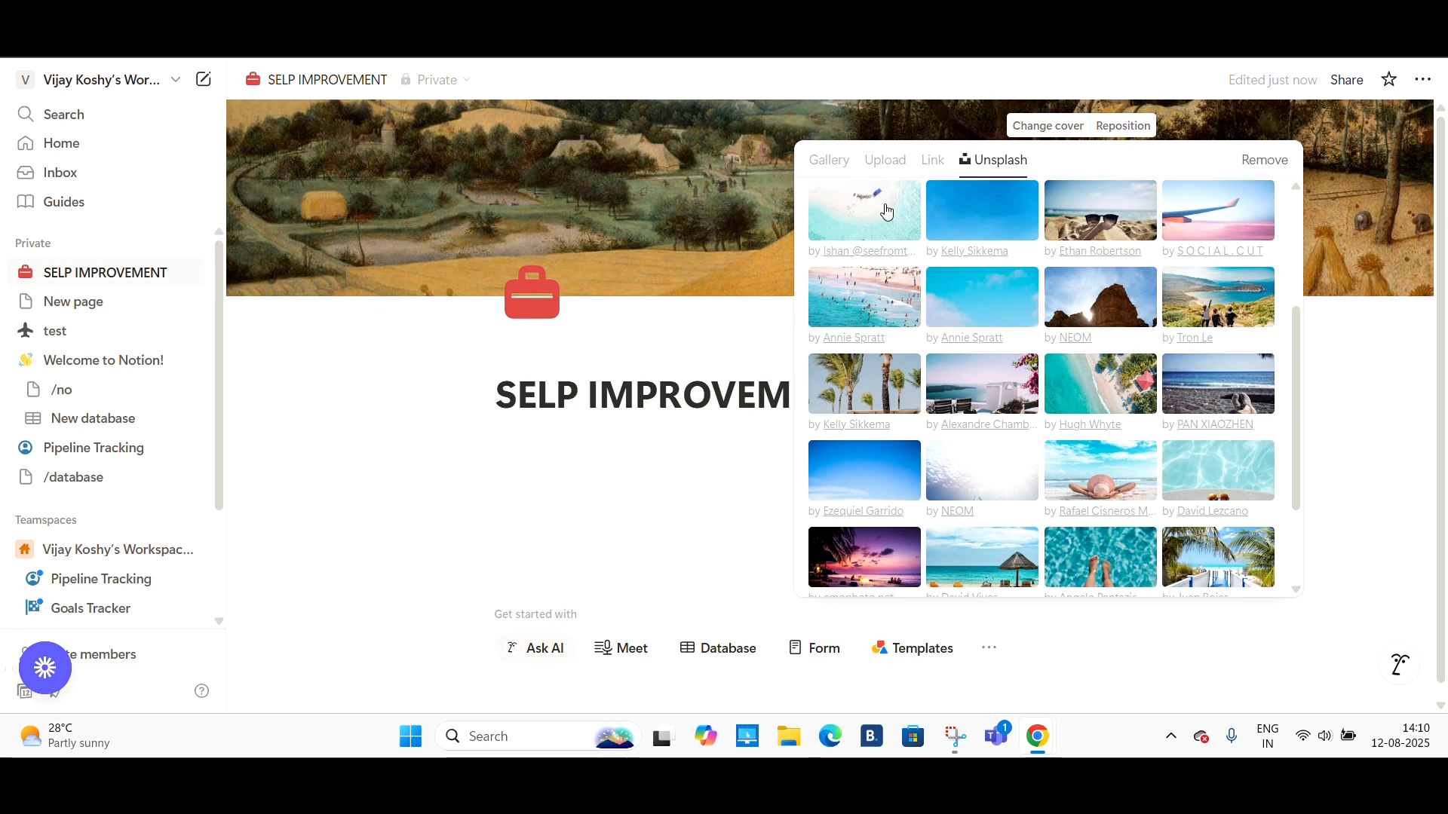
{"action": "left_click", "coordinate": [831, 227]}
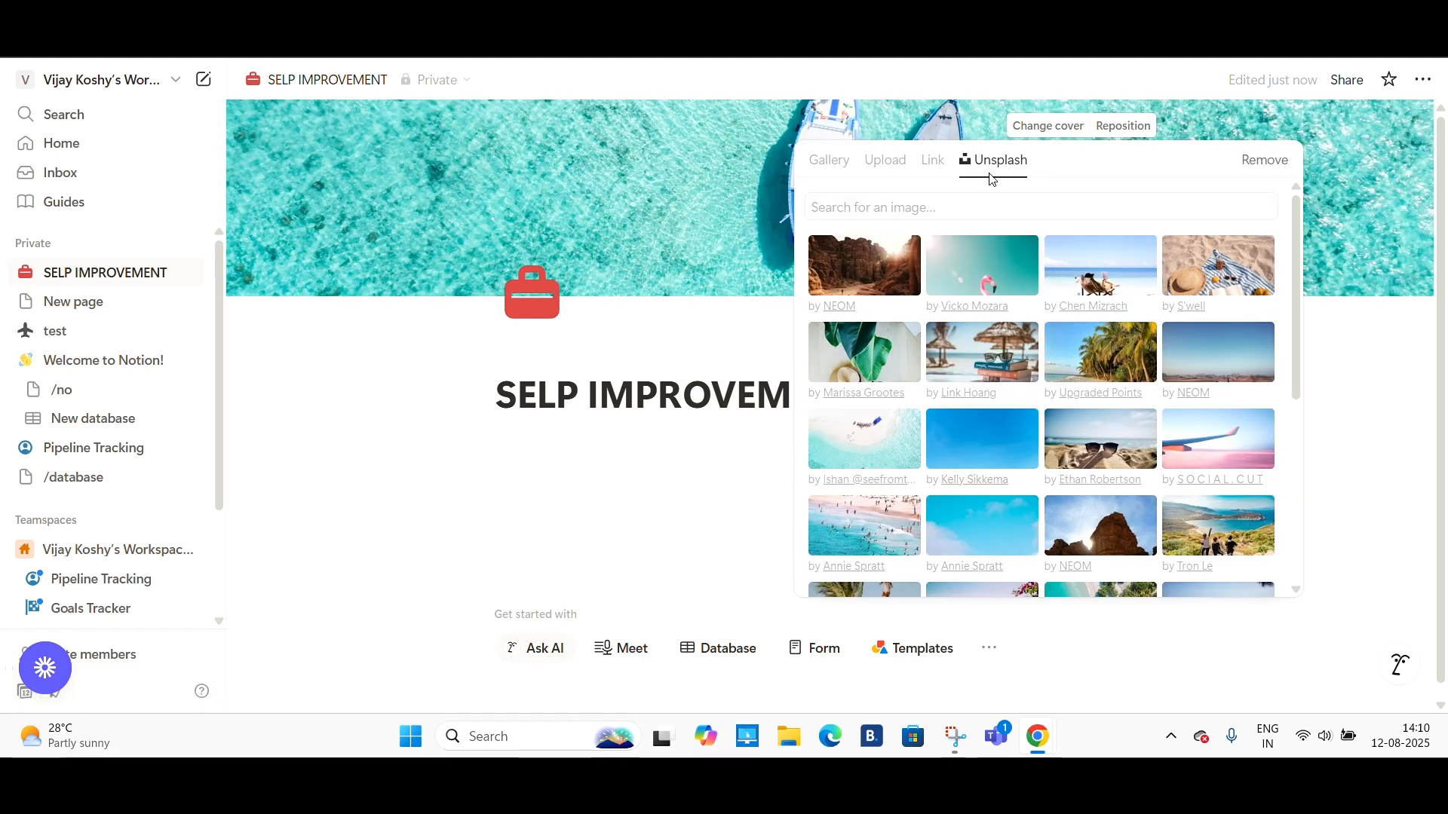
{"action": "left_click", "coordinate": [1377, 339]}
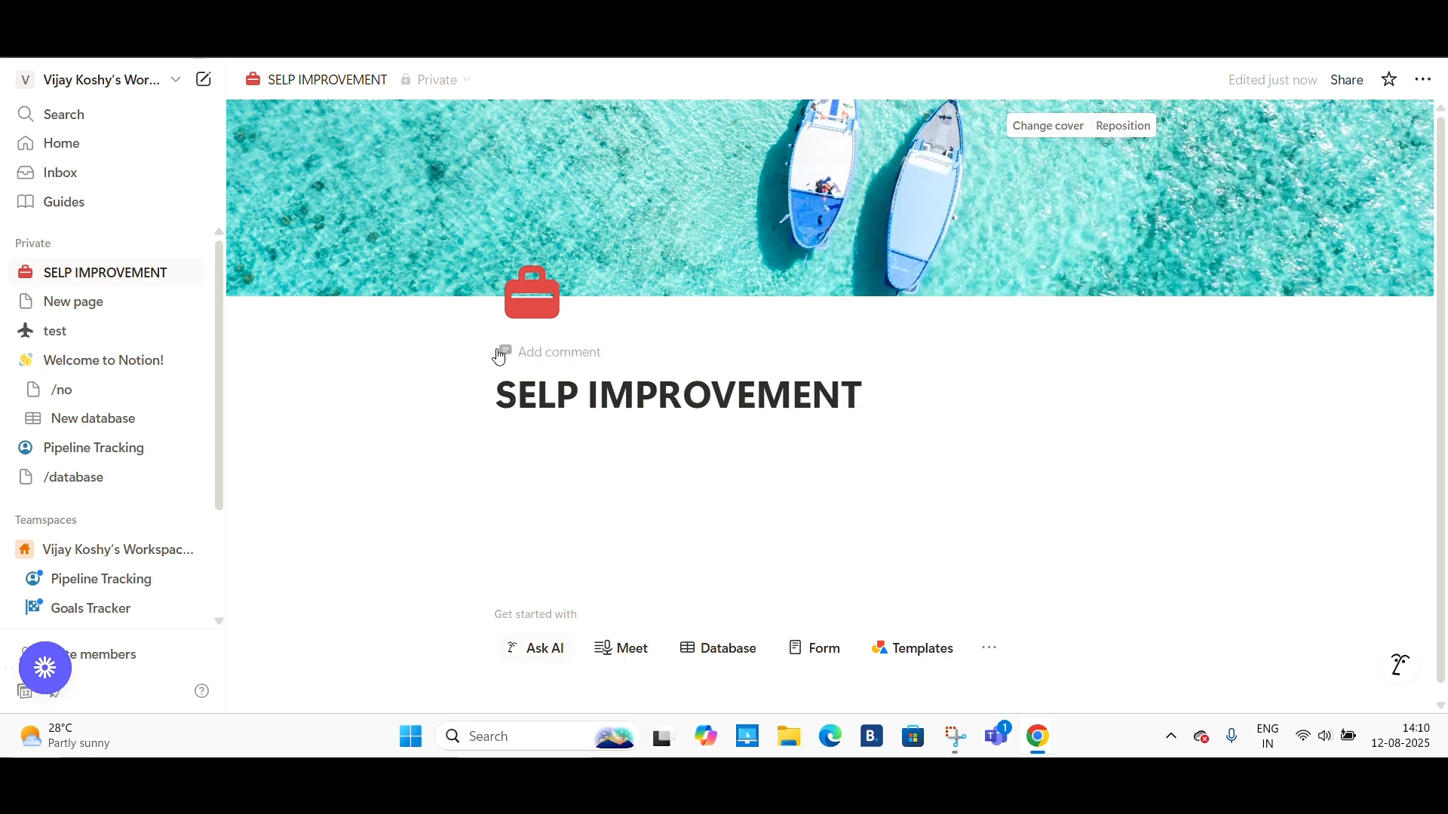
- Post a page comment reading 30 DAY CHALLENGE
{"action": "left_click", "coordinate": [591, 350]}
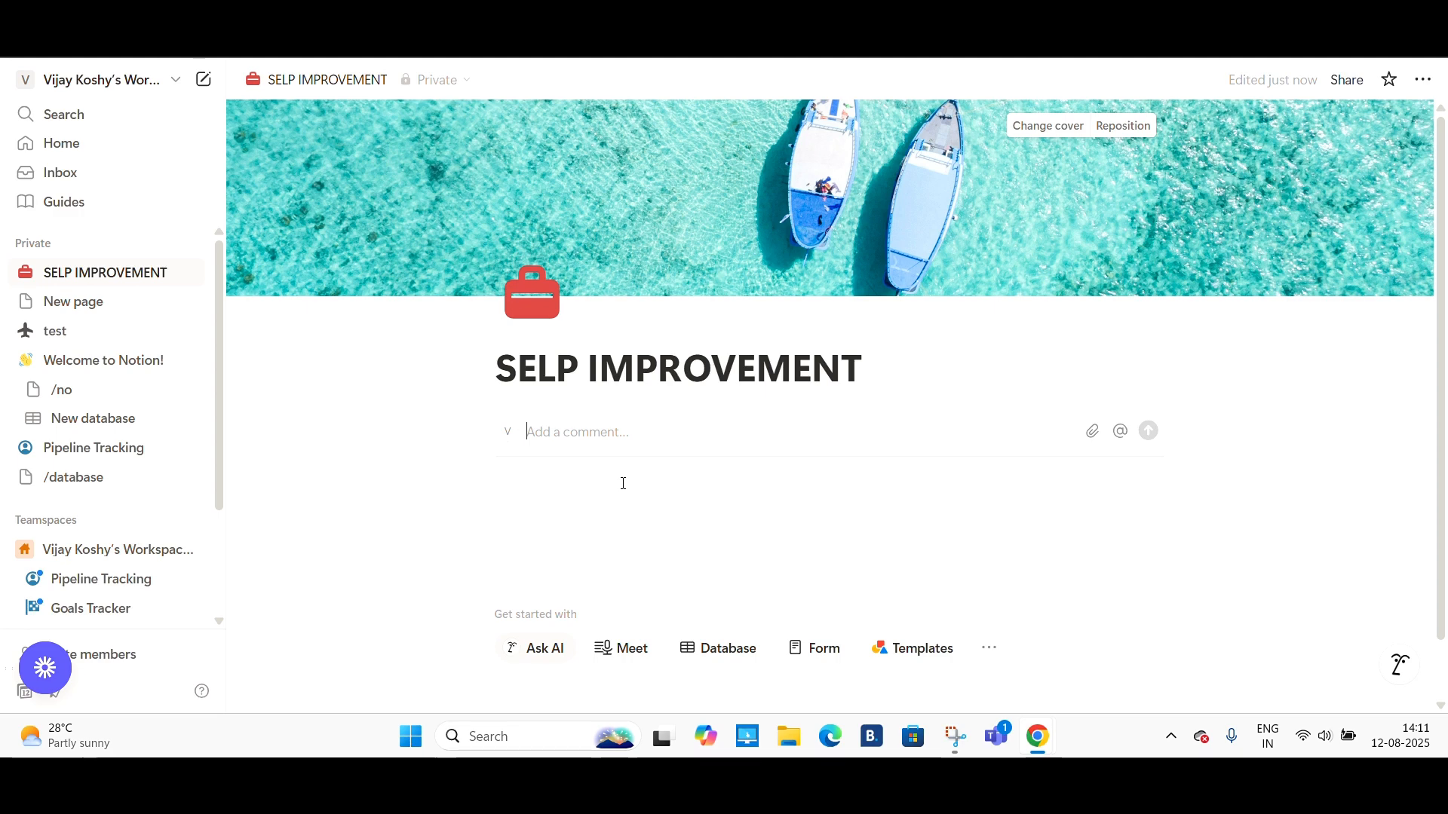
{"action": "type", "text": "30 DAY CH"}
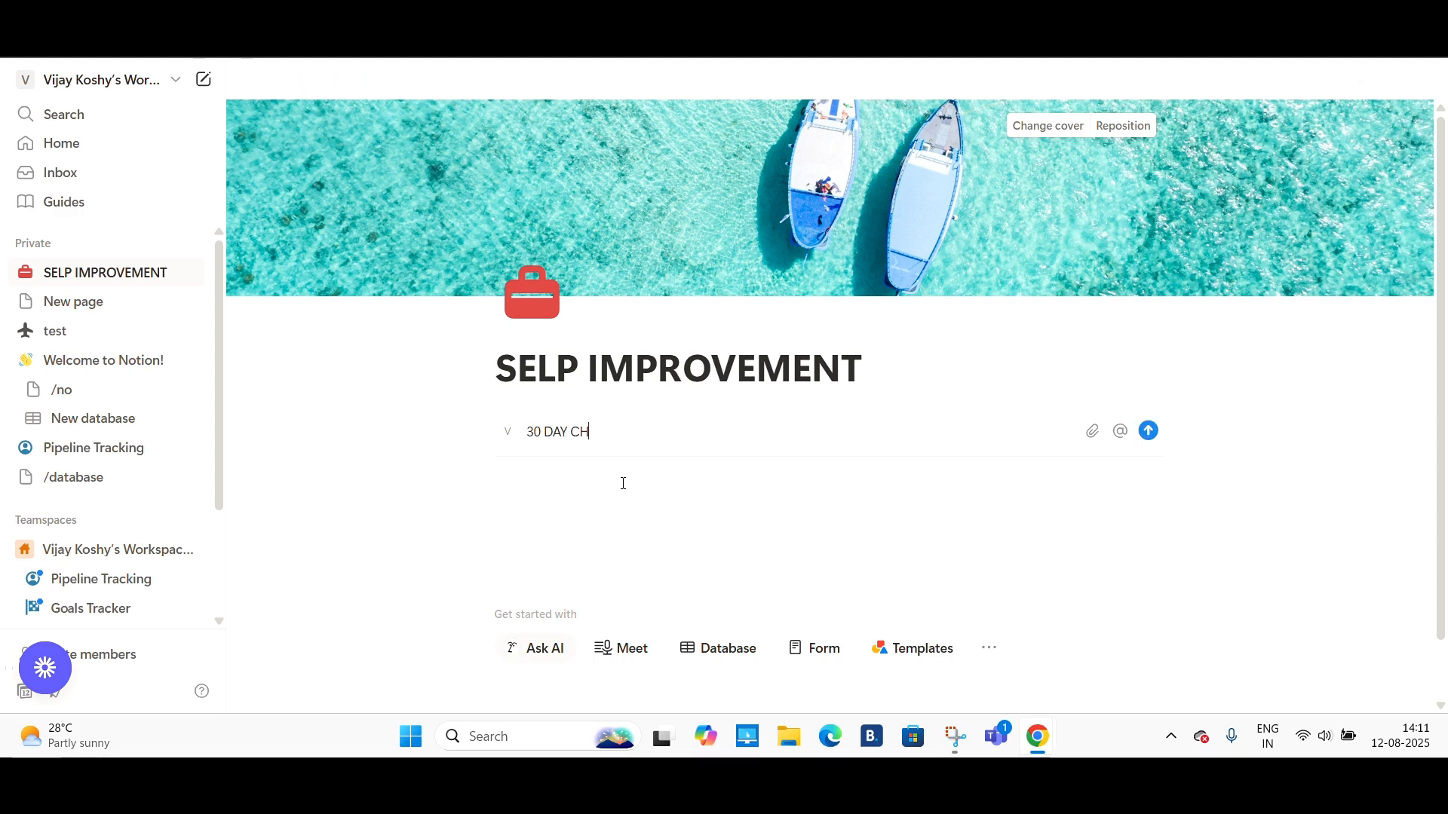
{"action": "type", "text": "ALLENGE"}
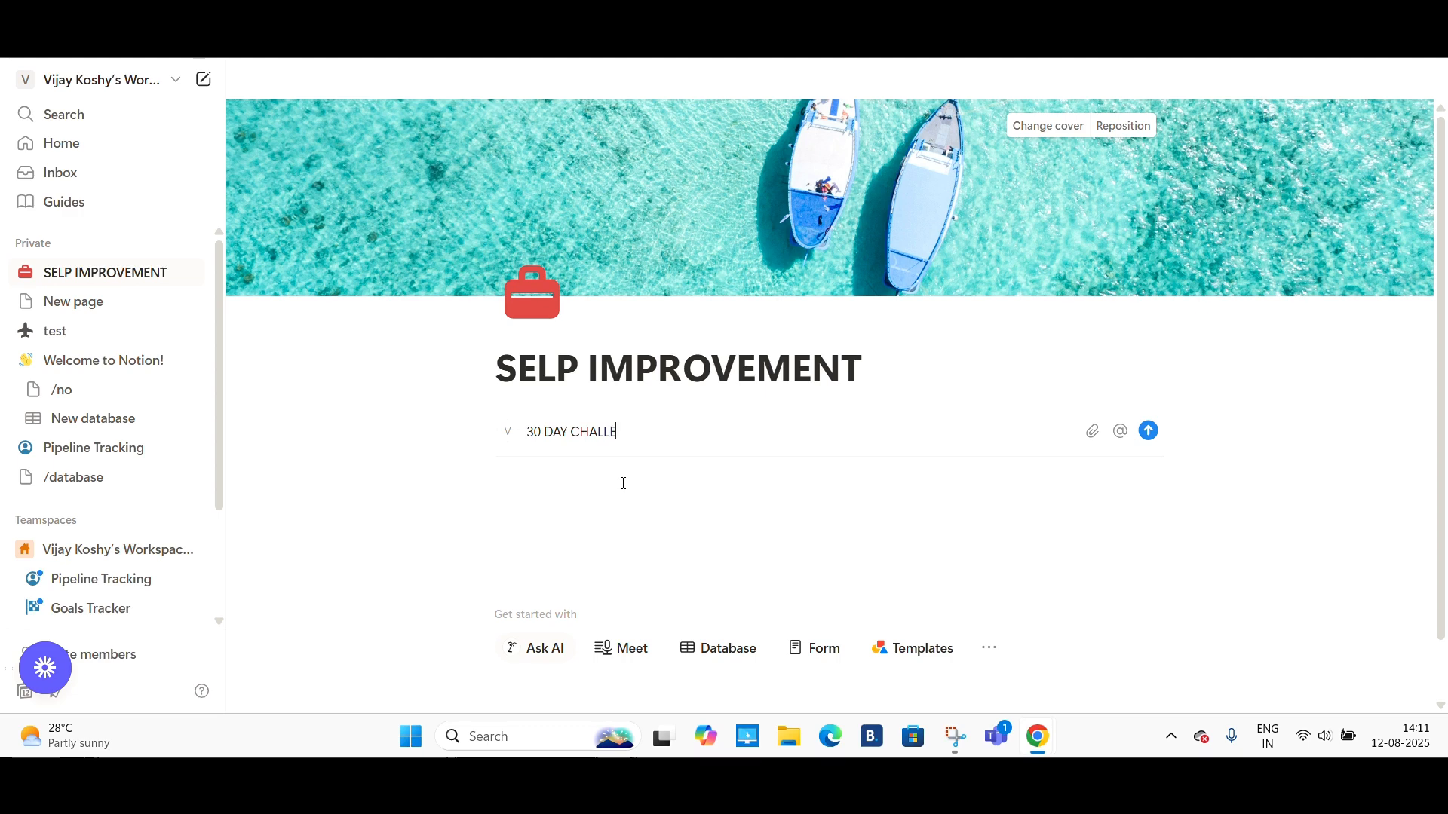
{"action": "key", "text": "Return"}
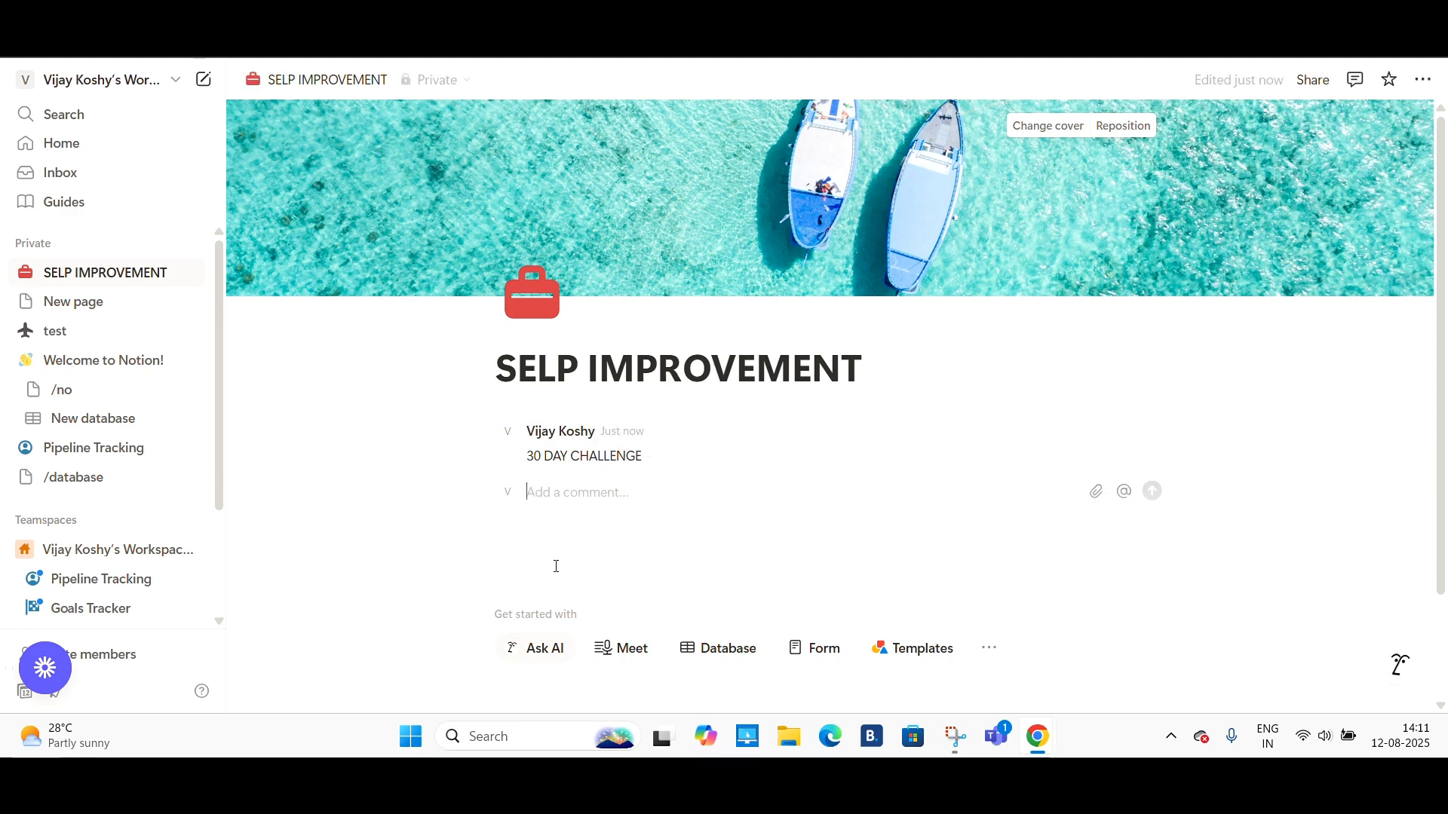
- Insert a video embed block below the comment, then delete that block again
{"action": "left_click", "coordinate": [541, 559]}
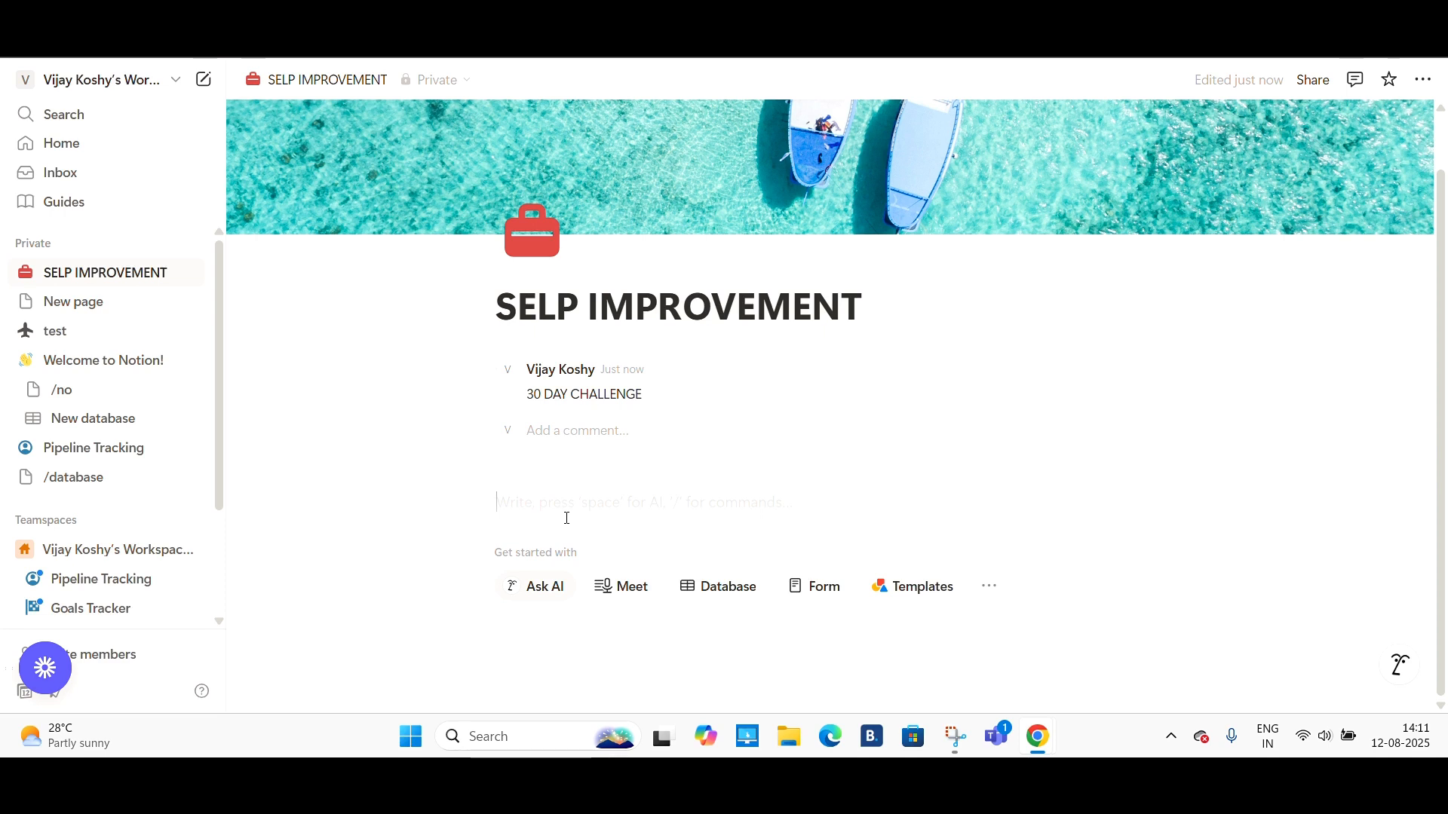
{"action": "type", "text": "/"}
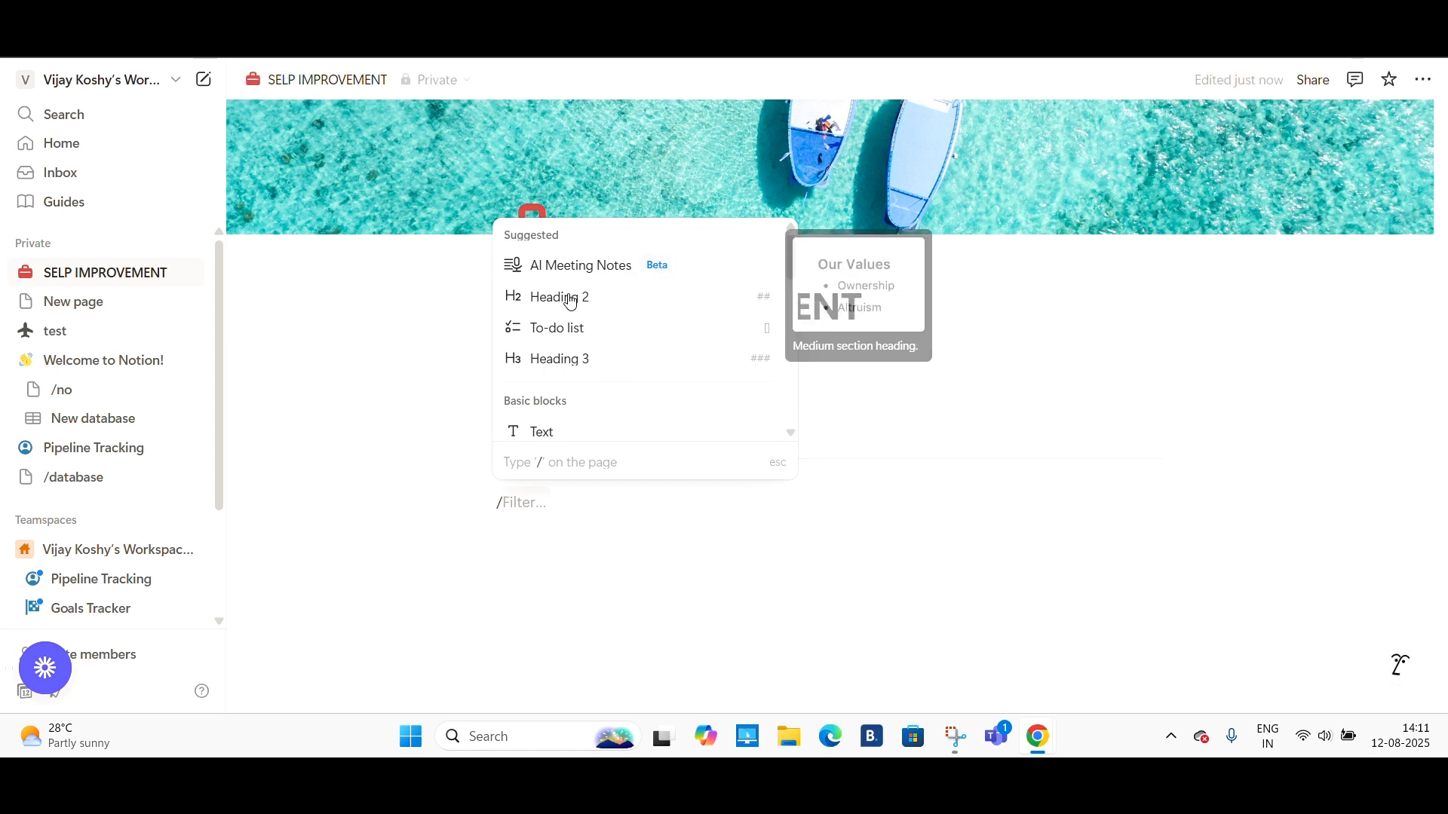
{"action": "scroll", "coordinate": [610, 367], "scroll_direction": "down", "scroll_amount": 1}
{"action": "scroll", "coordinate": [610, 367], "scroll_direction": "down", "scroll_amount": 2}
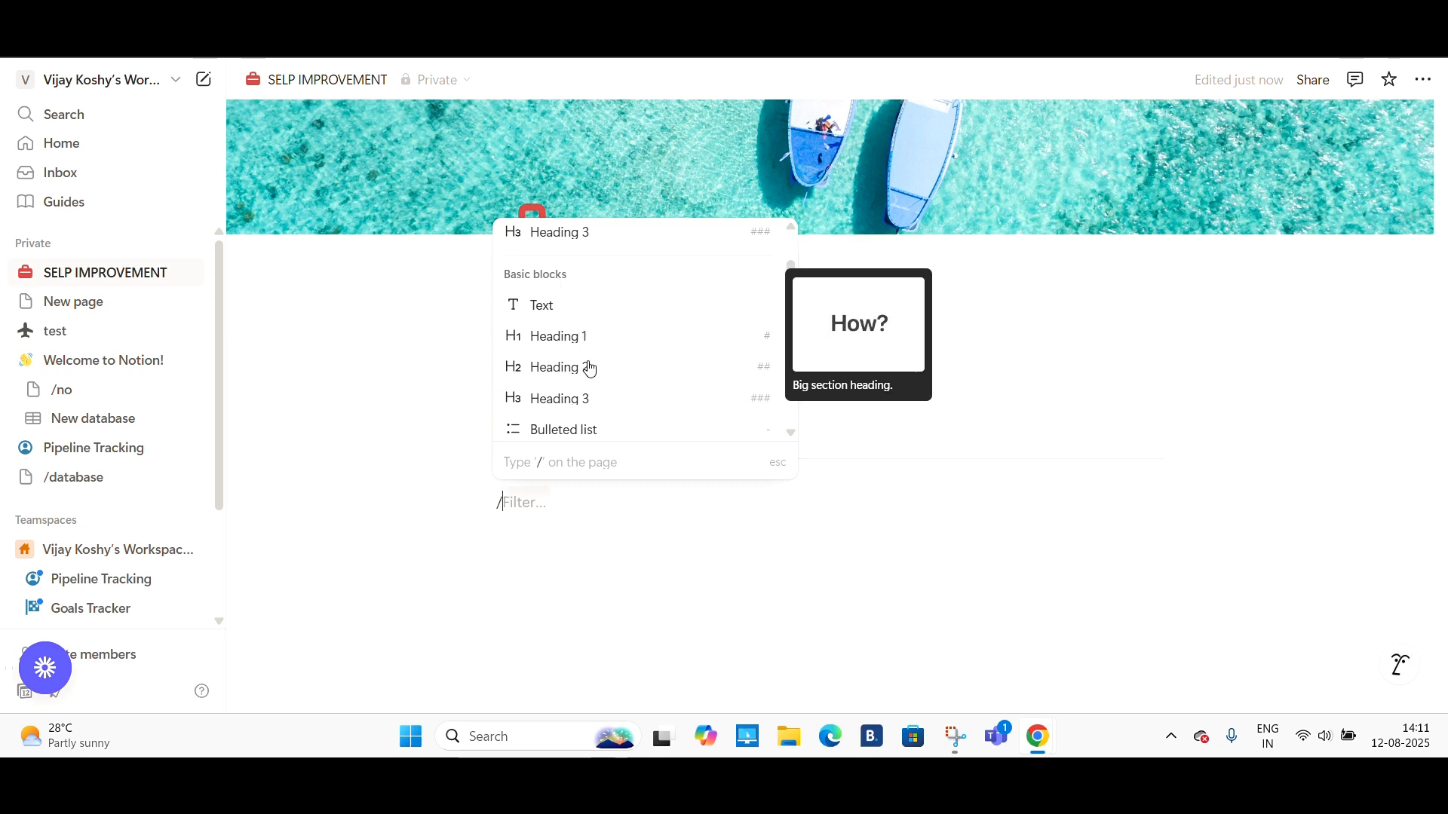
{"action": "scroll", "coordinate": [598, 400], "scroll_direction": "down", "scroll_amount": 2}
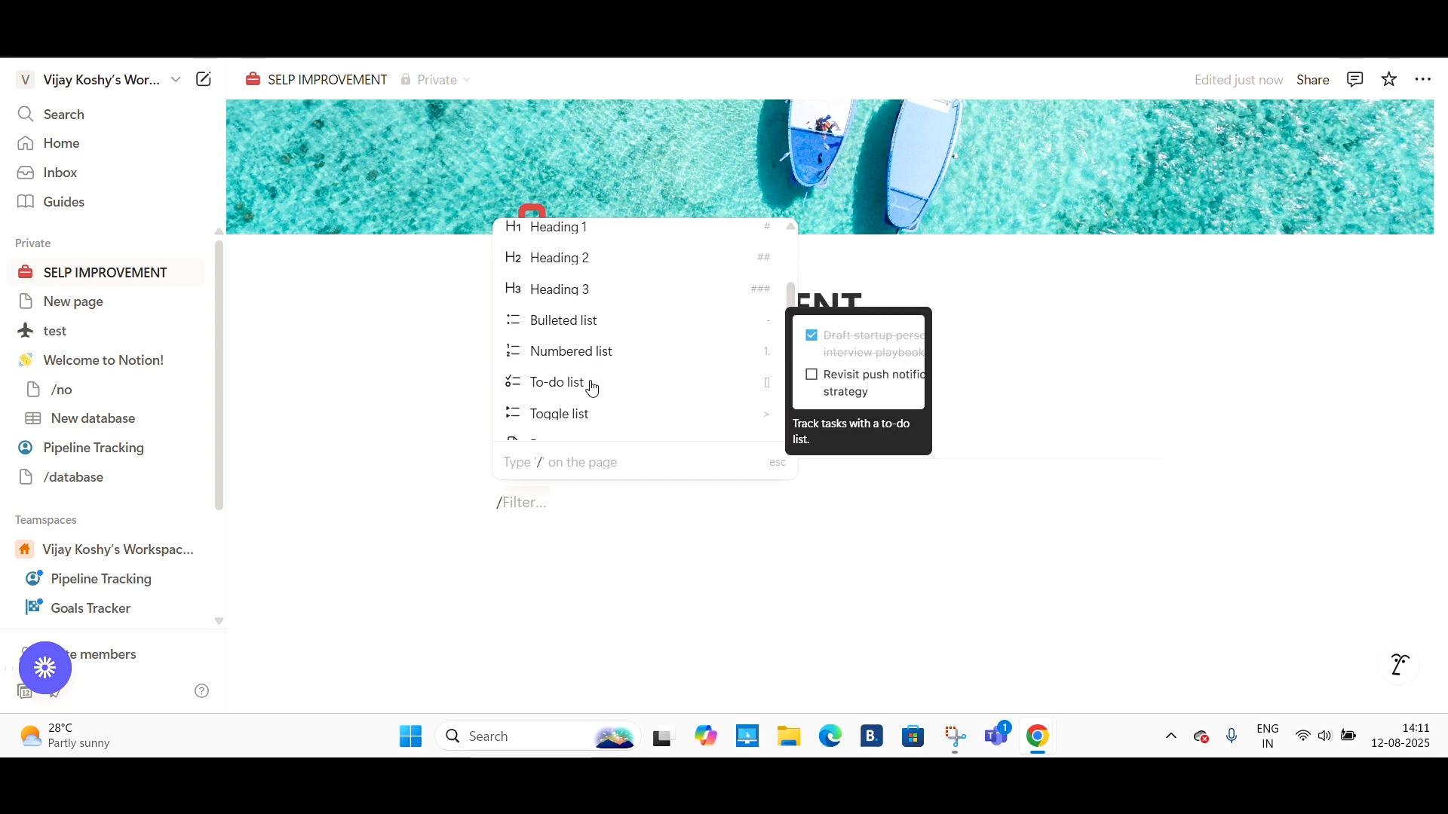
{"action": "scroll", "coordinate": [592, 389], "scroll_direction": "down", "scroll_amount": 2}
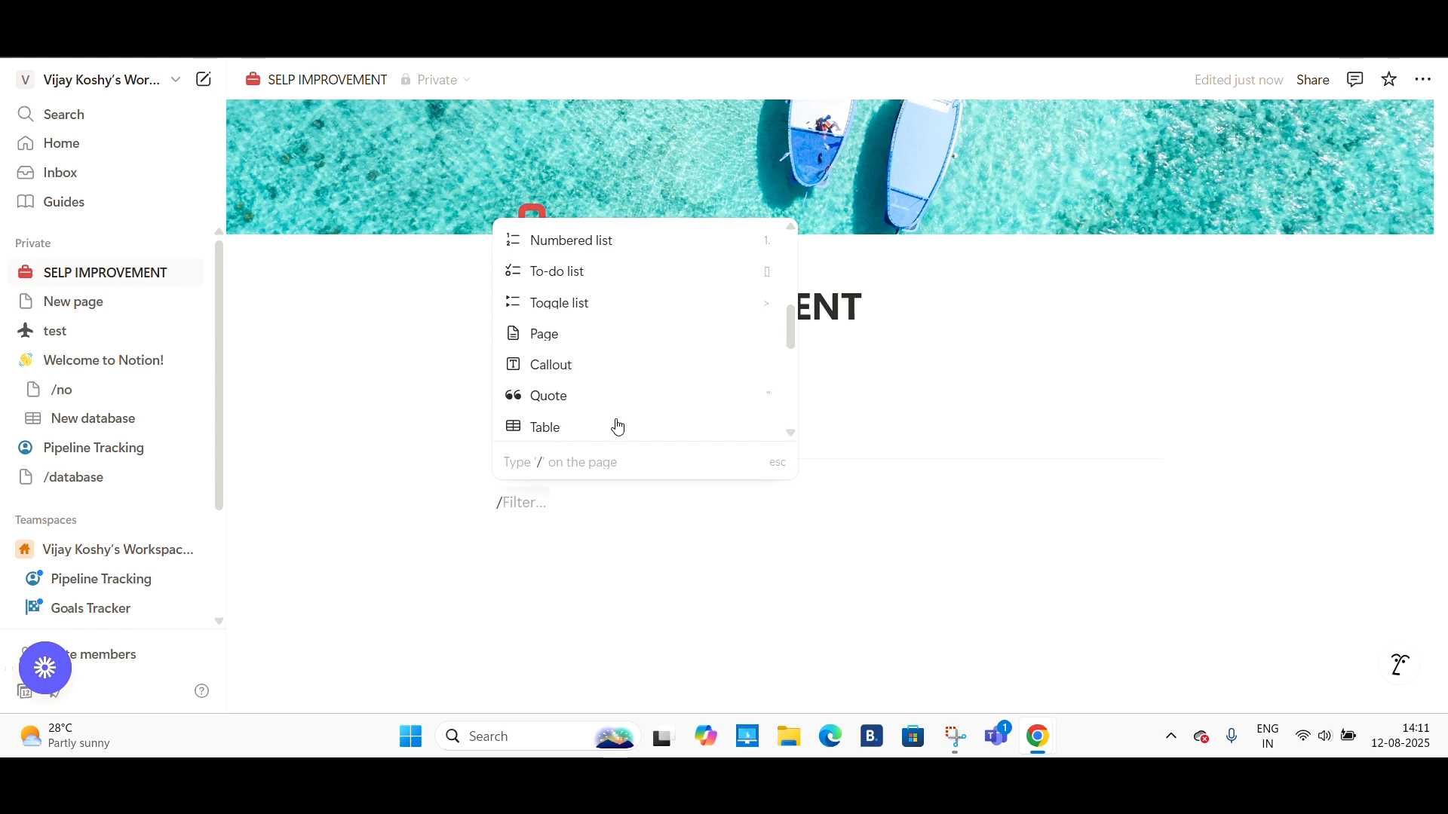
{"action": "scroll", "coordinate": [616, 425], "scroll_direction": "down", "scroll_amount": 3}
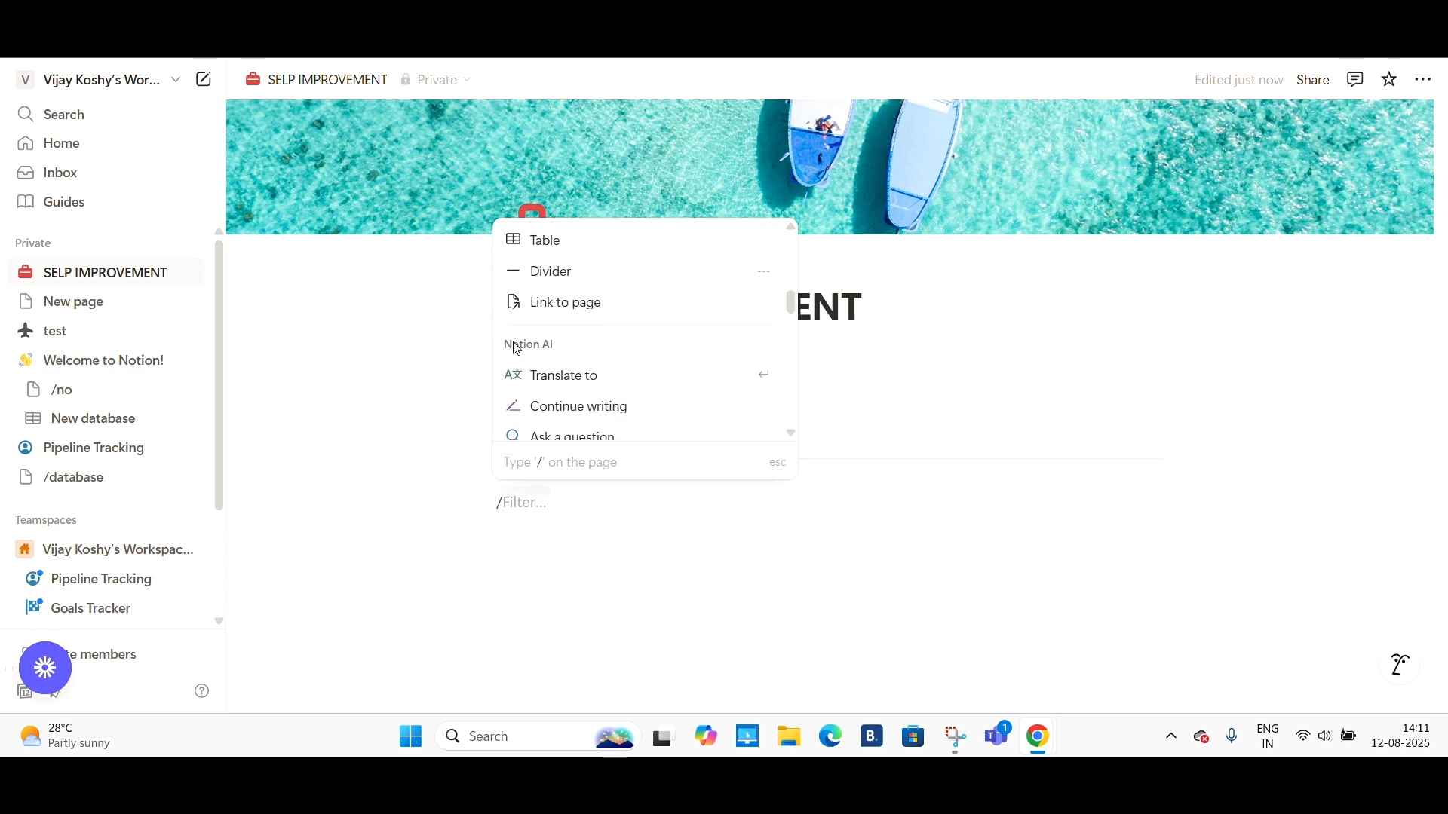
{"action": "scroll", "coordinate": [543, 354], "scroll_direction": "down", "scroll_amount": 5}
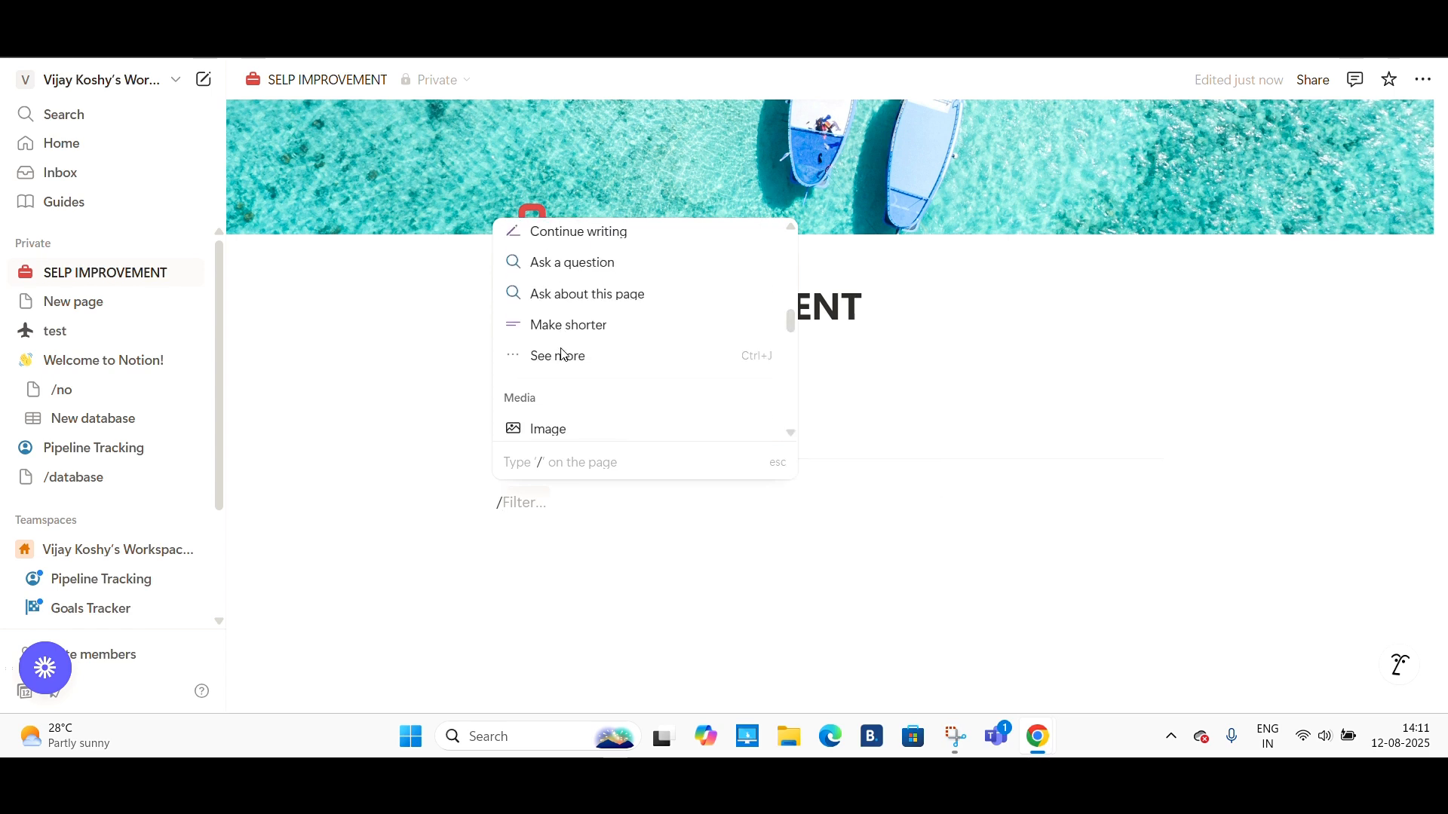
{"action": "left_click", "coordinate": [548, 343]}
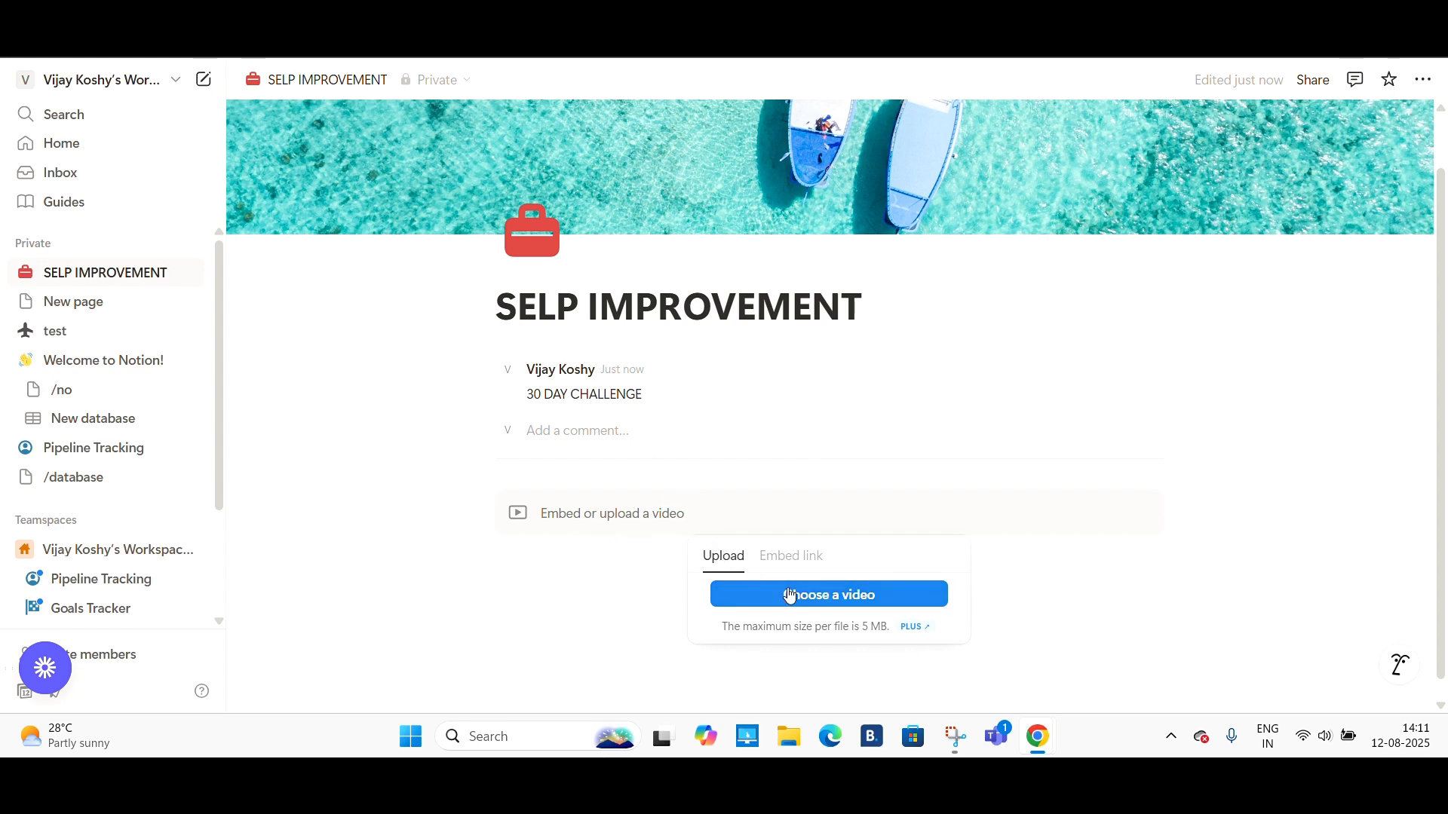
{"action": "left_click", "coordinate": [791, 558]}
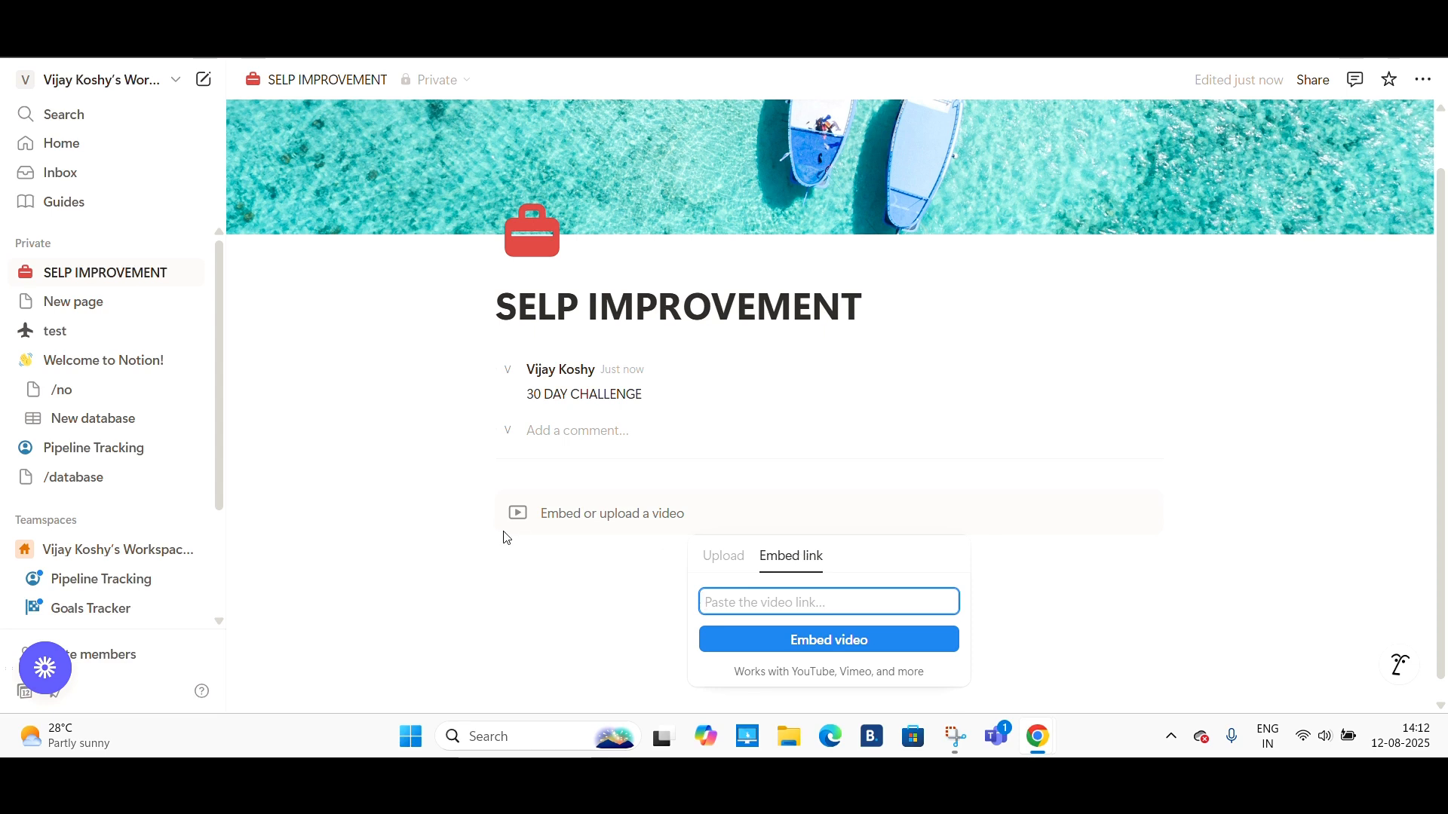
{"action": "left_click", "coordinate": [513, 514]}
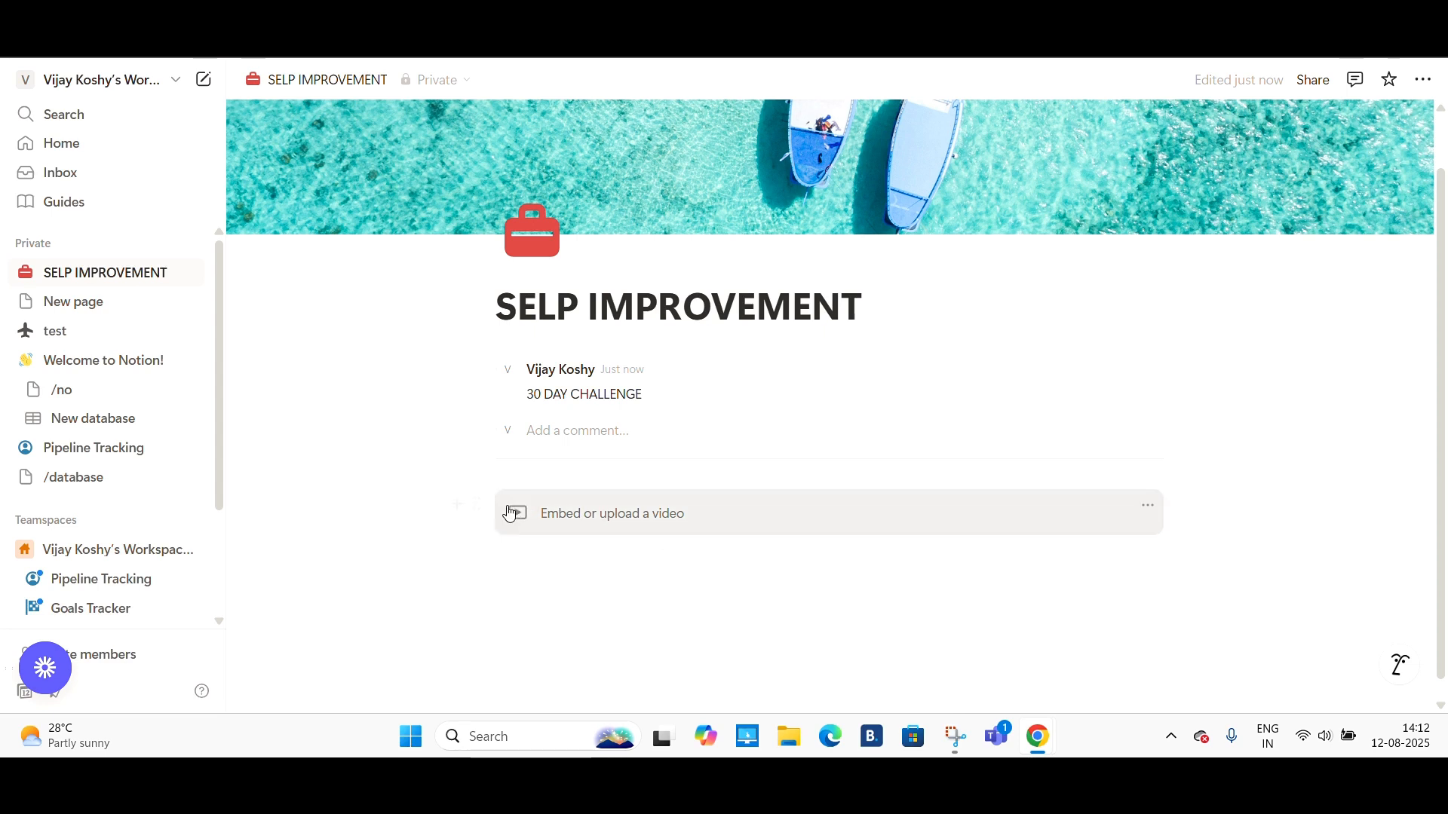
{"action": "left_click", "coordinate": [475, 505]}
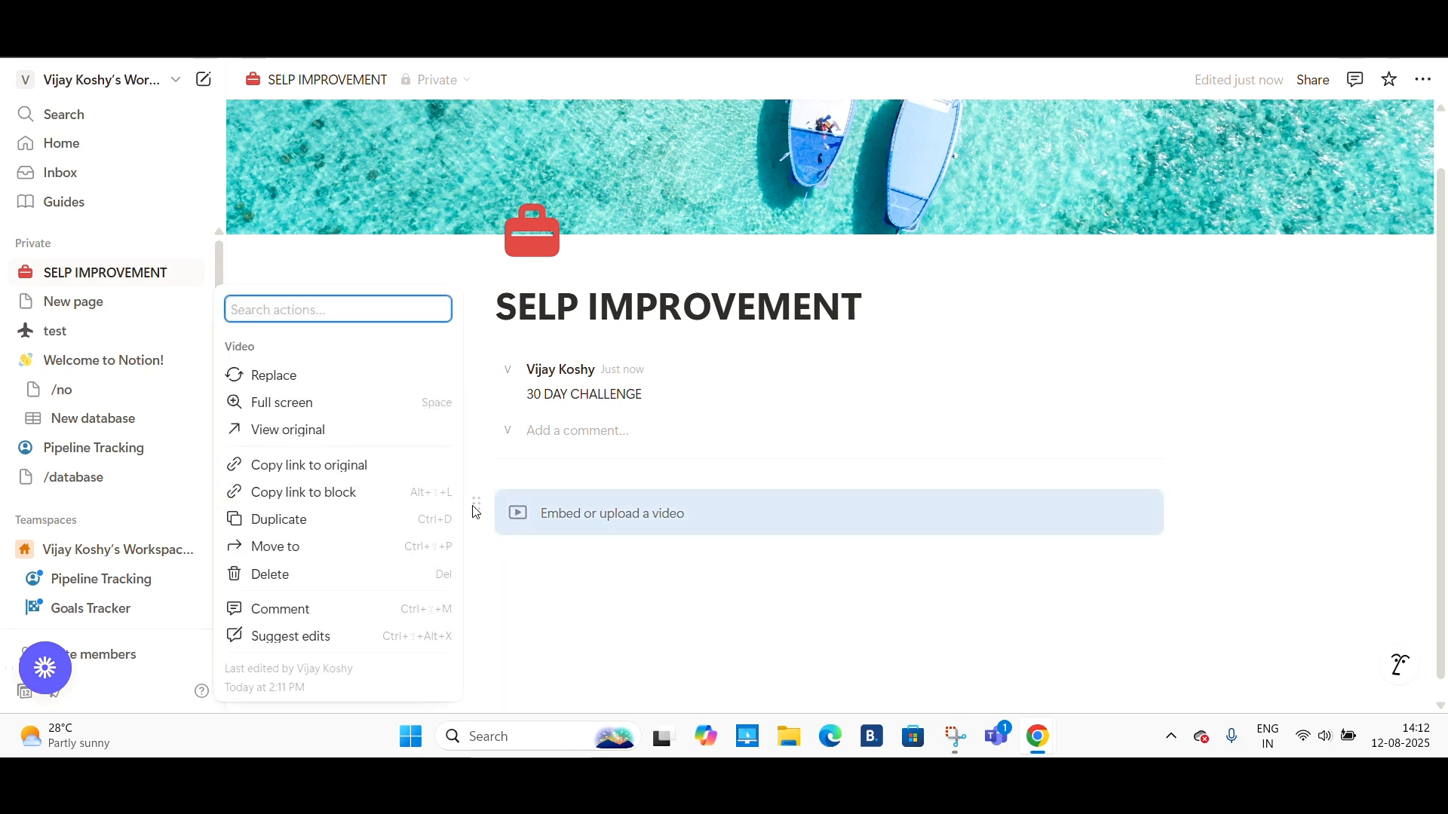
{"action": "left_click", "coordinate": [346, 574]}
- Add a Heading 2 block titled To do list below the comment
{"action": "left_click", "coordinate": [533, 527]}
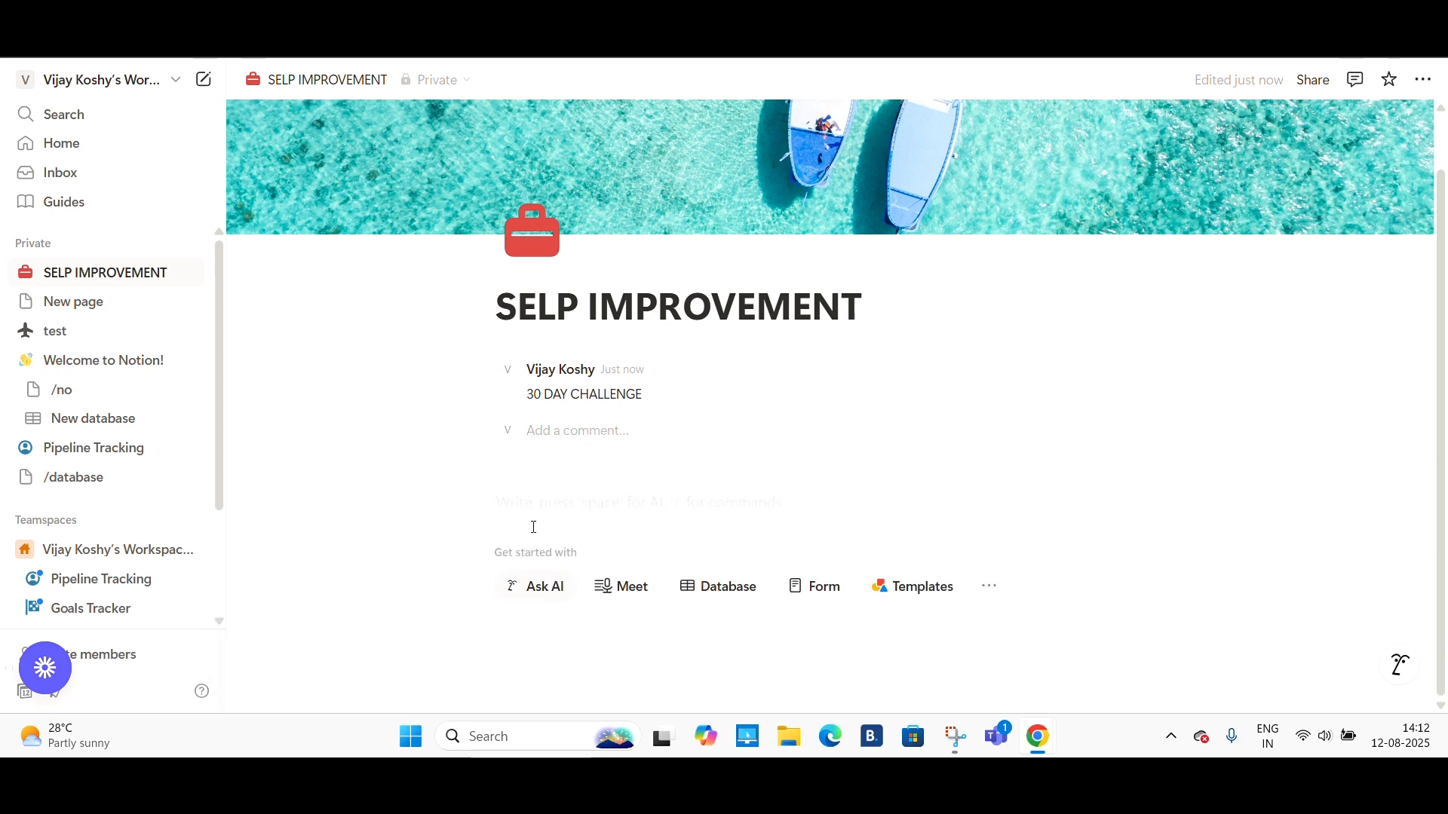
{"action": "type", "text": "/"}
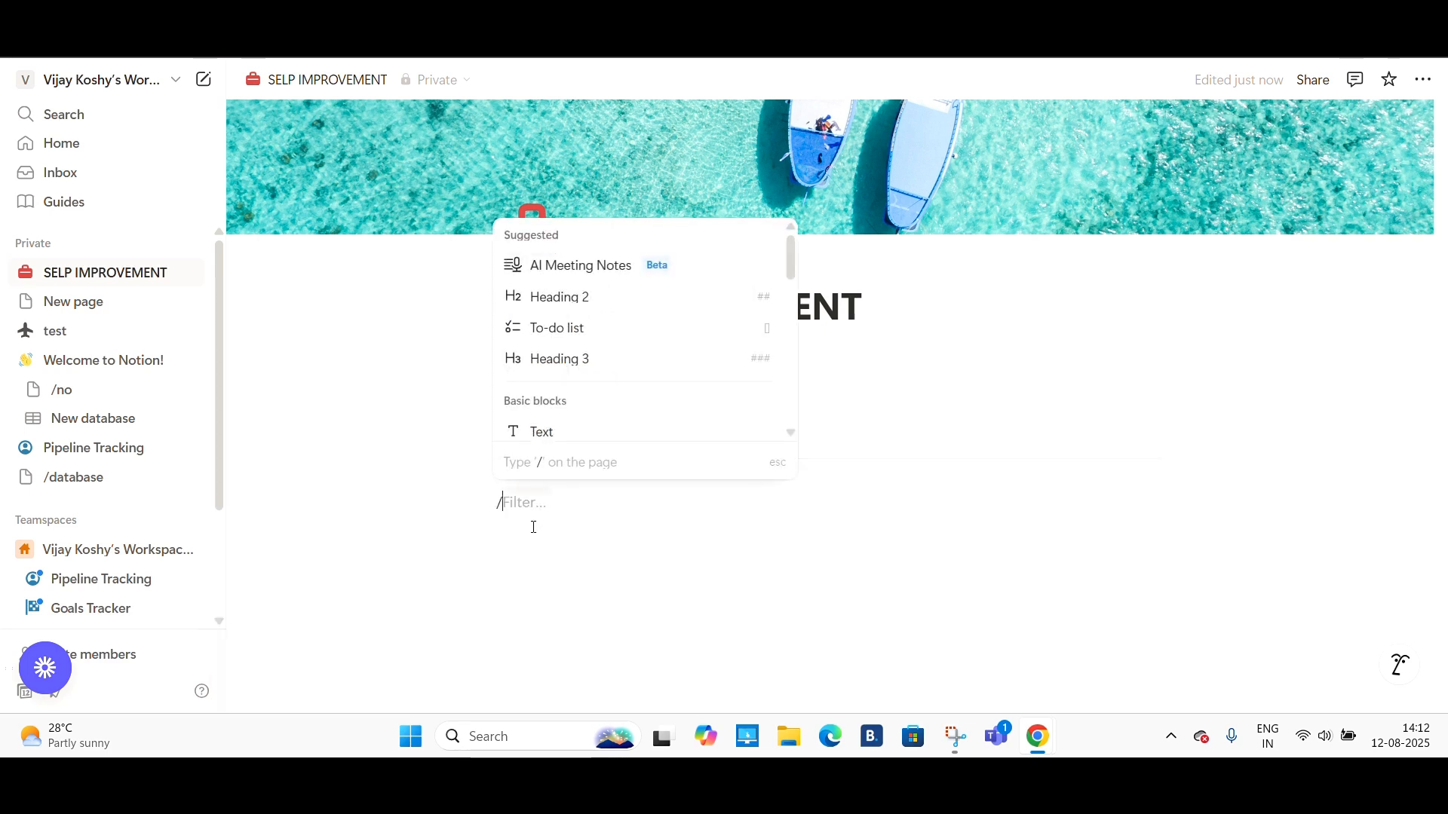
{"action": "left_click", "coordinate": [630, 304]}
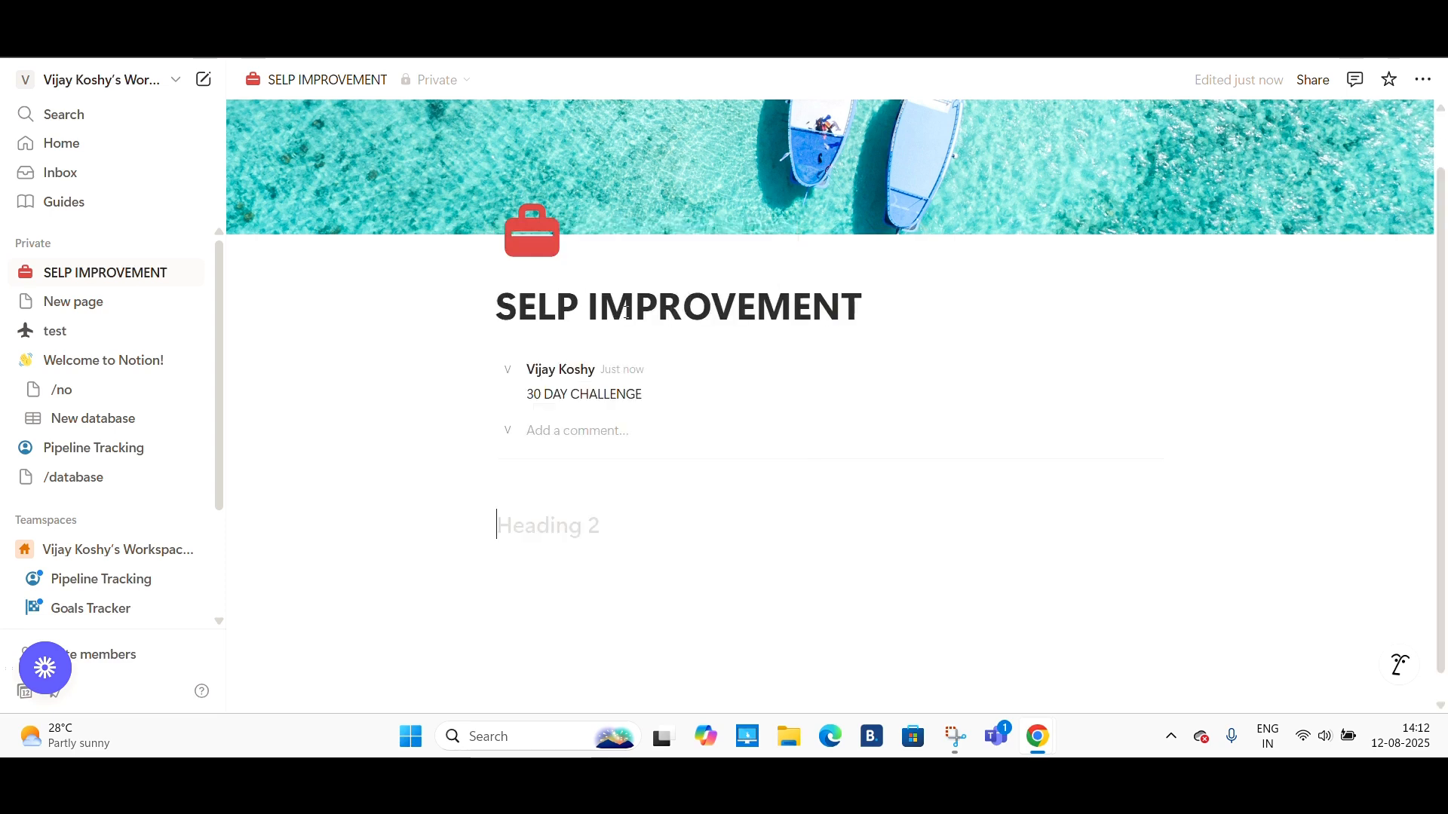
{"action": "type", "text": "T"}
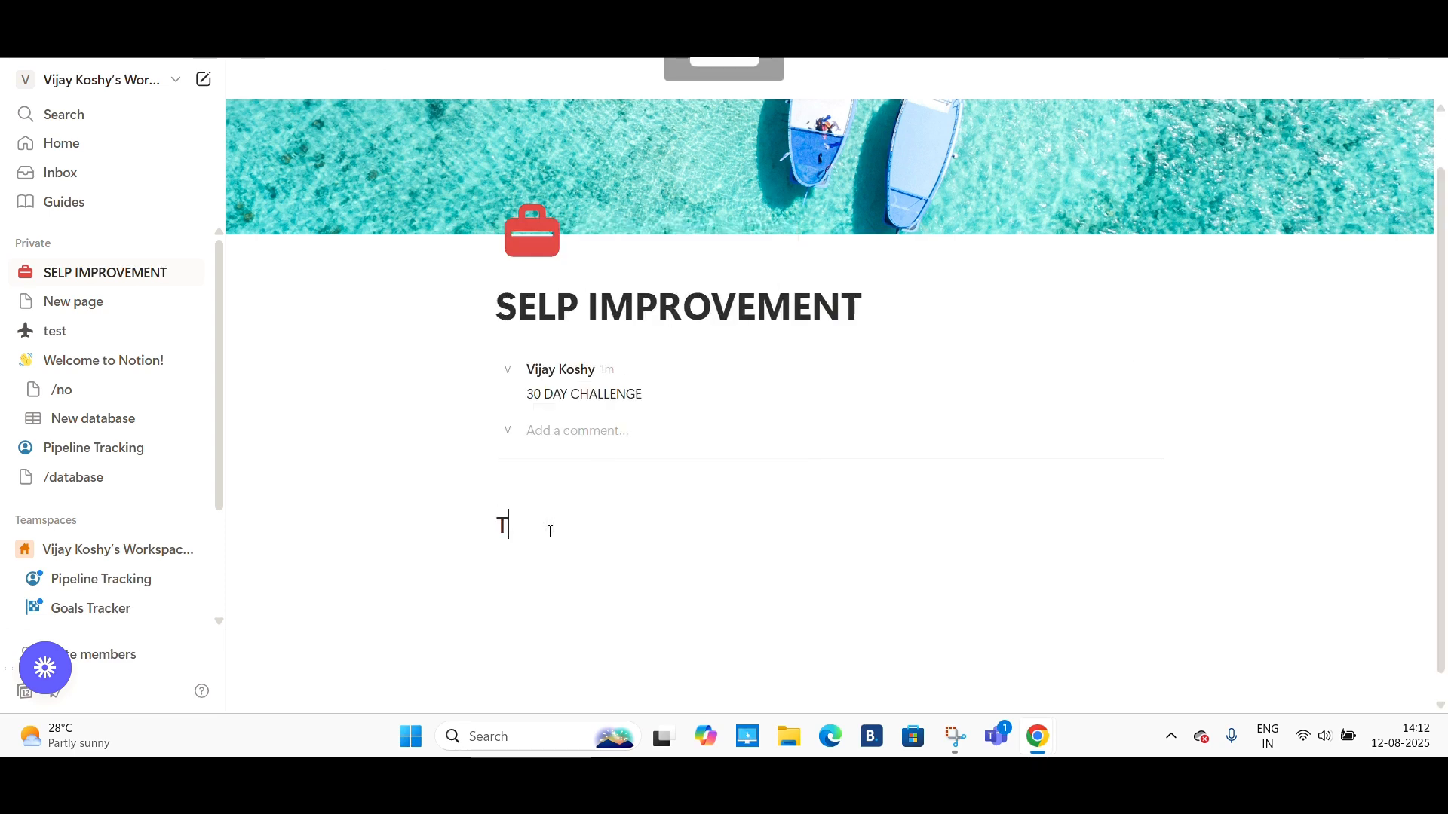
{"action": "type", "text": "o d"}
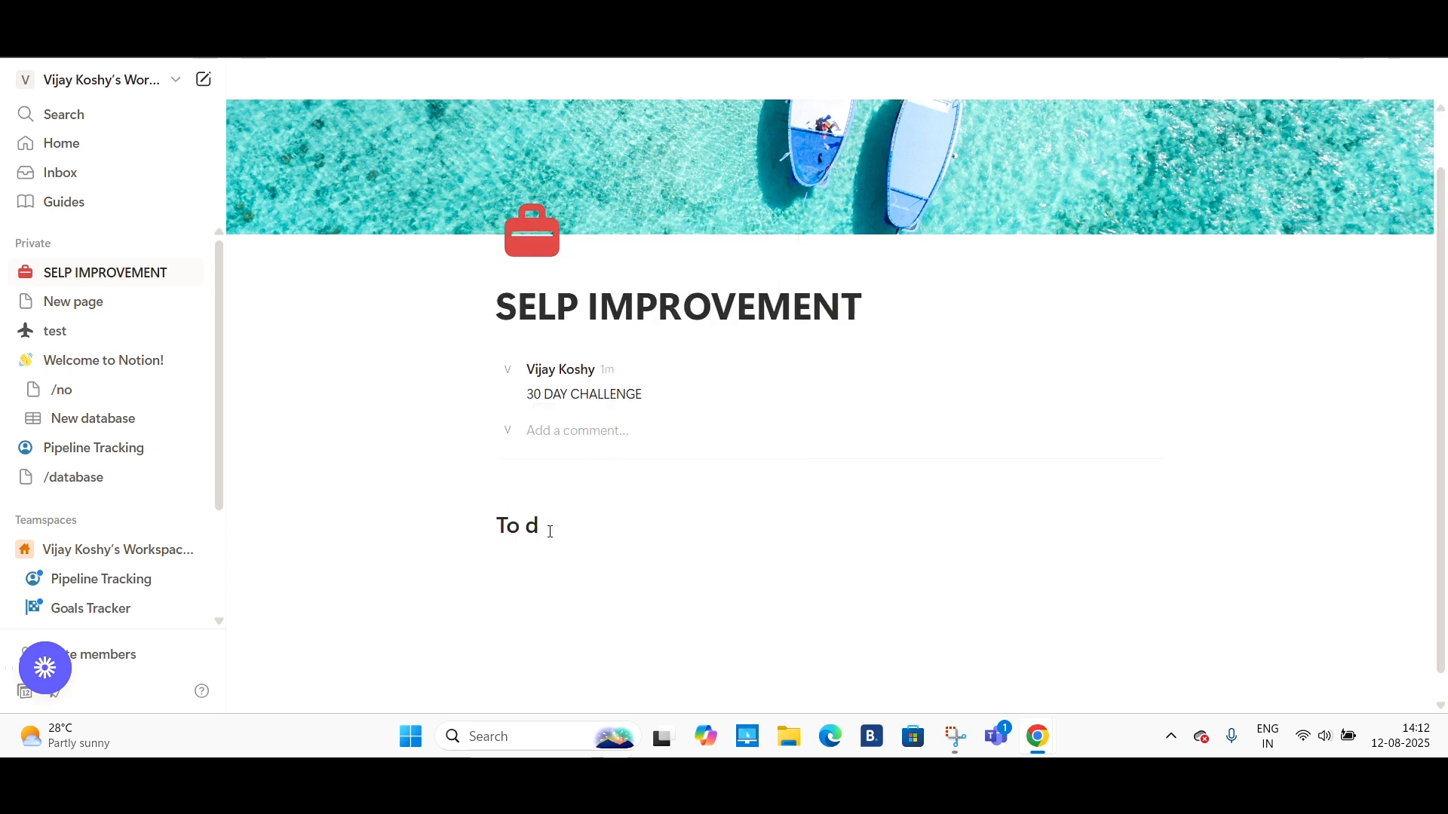
{"action": "type", "text": "o list"}
{"action": "key", "text": "Return"}
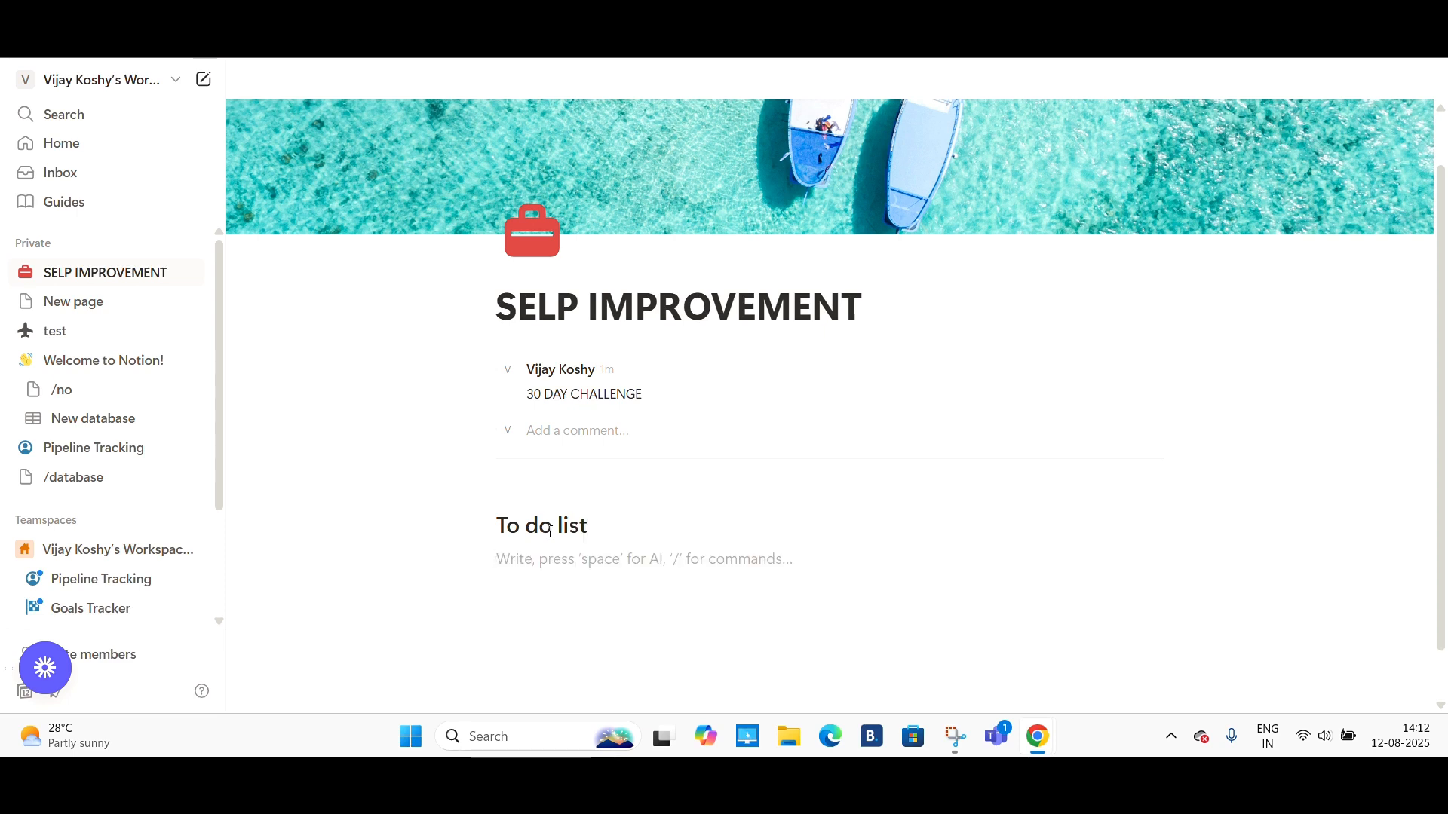
- Insert a to-do list block below the To do list heading
{"action": "type", "text": "/"}
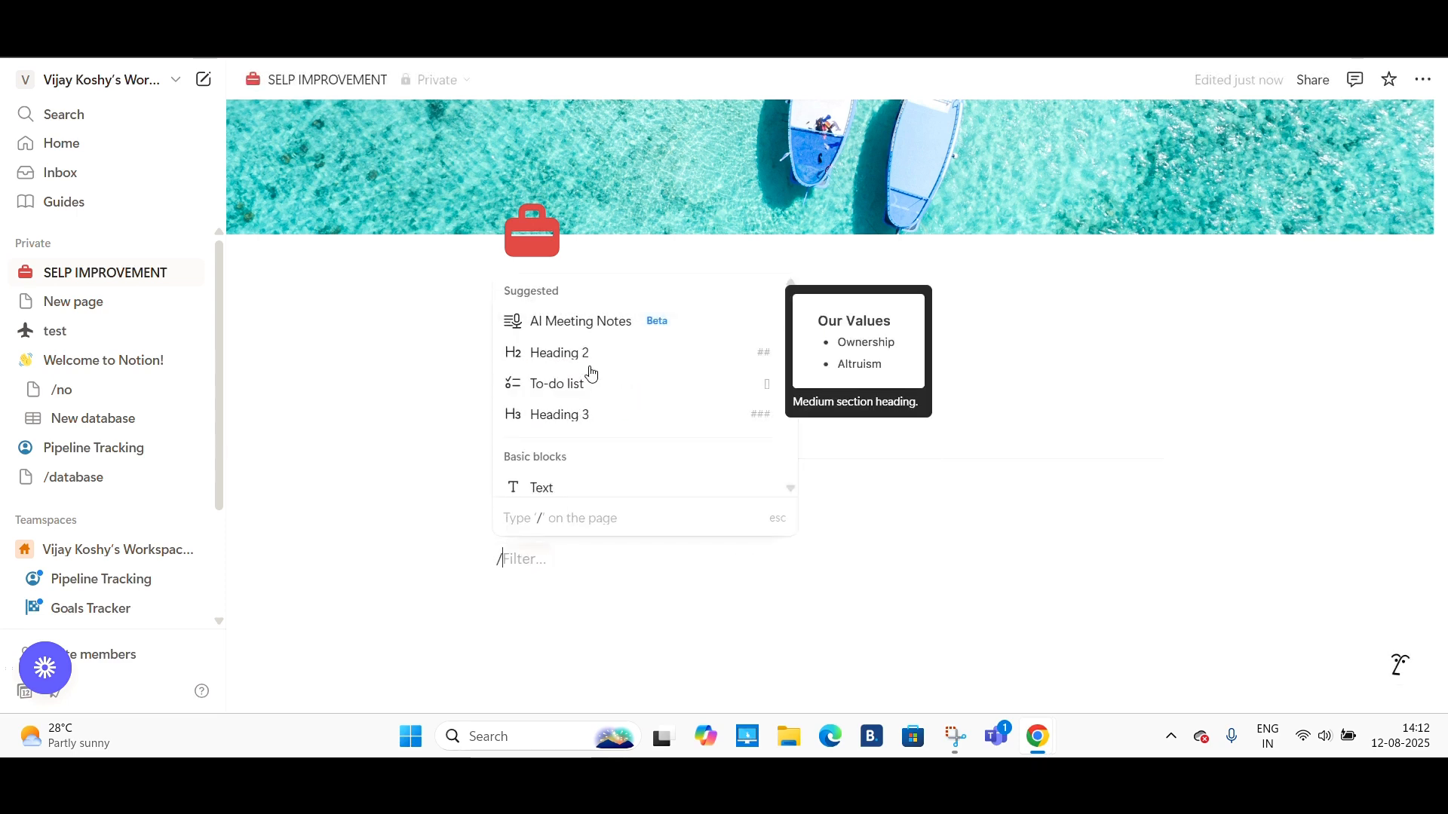
{"action": "scroll", "coordinate": [611, 461], "scroll_direction": "down", "scroll_amount": 3}
{"action": "scroll", "coordinate": [611, 461], "scroll_direction": "up", "scroll_amount": 2}
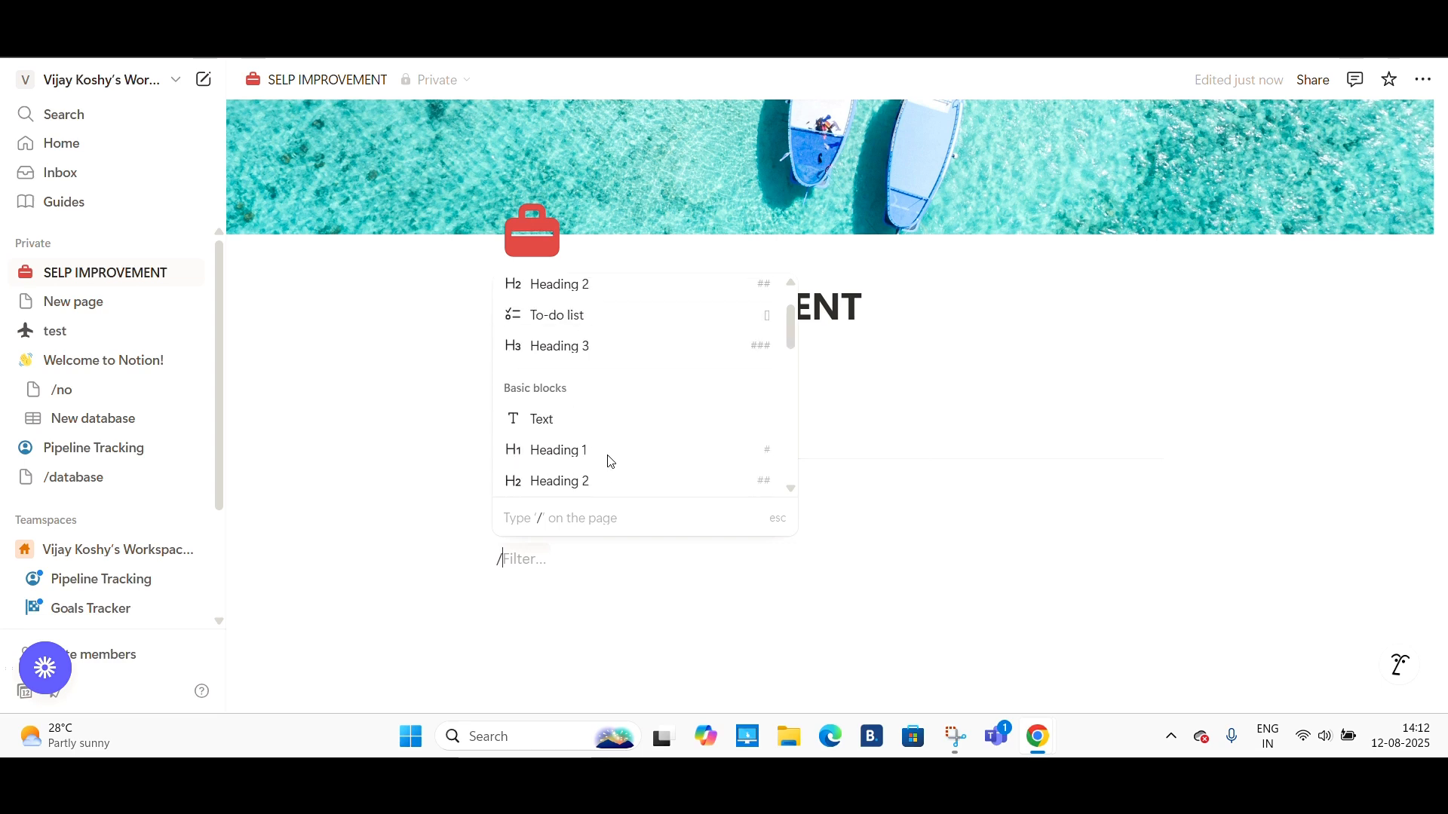
{"action": "scroll", "coordinate": [611, 462], "scroll_direction": "down", "scroll_amount": 3}
{"action": "scroll", "coordinate": [611, 461], "scroll_direction": "down", "scroll_amount": 1}
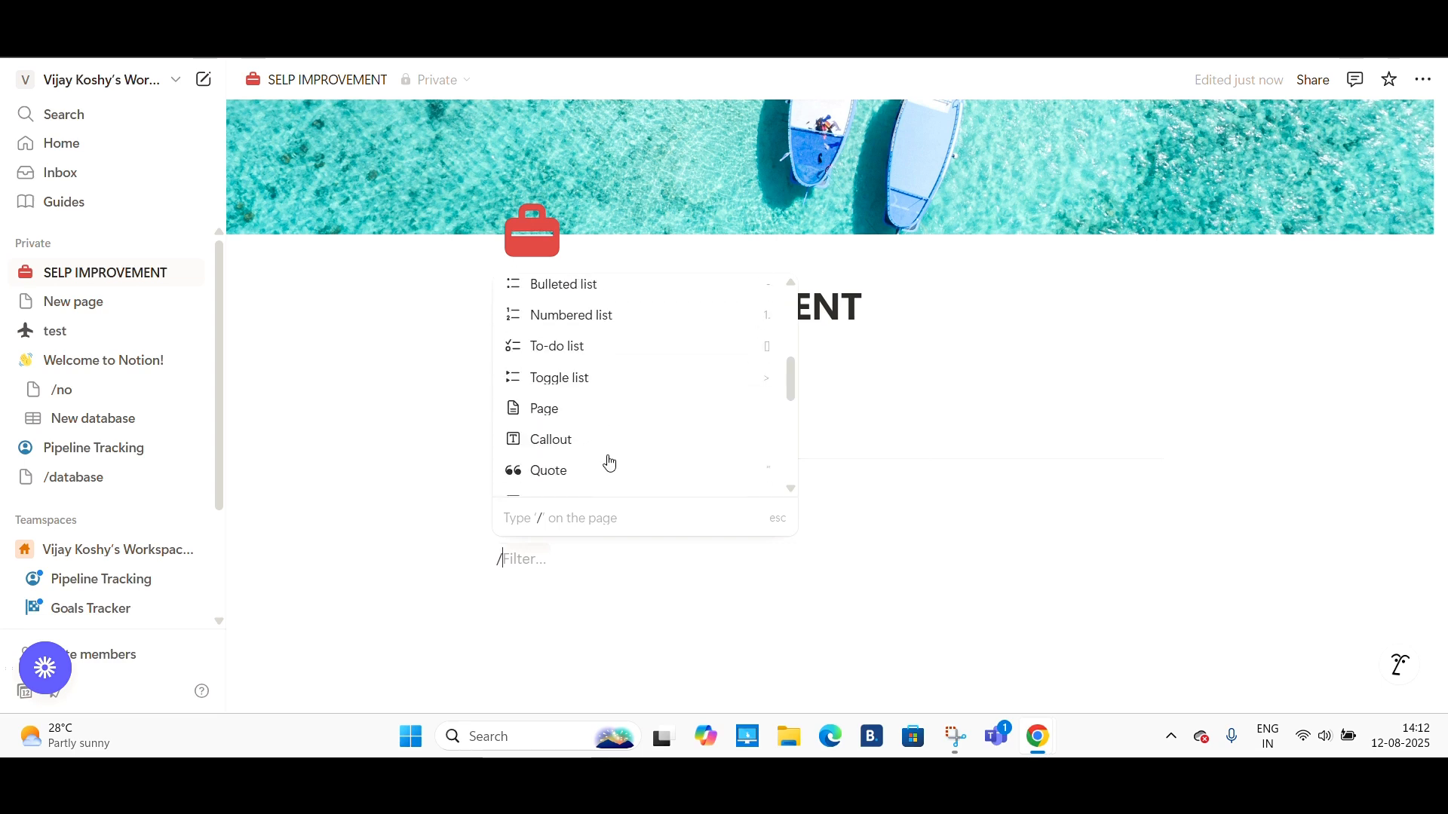
{"action": "left_click", "coordinate": [576, 351]}
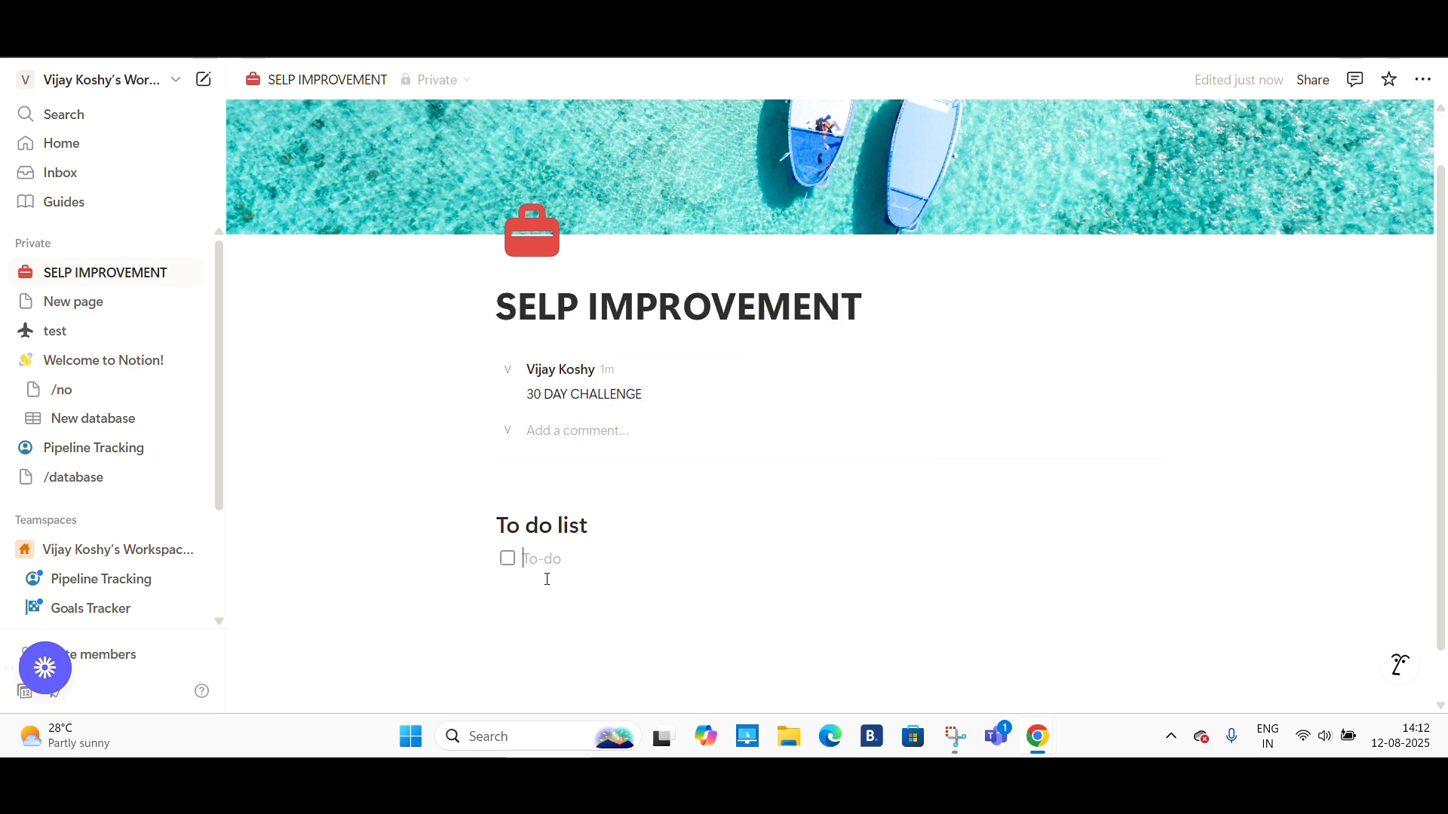
- Add the to-do items meditation, gratitude journaling, gym and mma classes
{"action": "type", "text": "medit"}
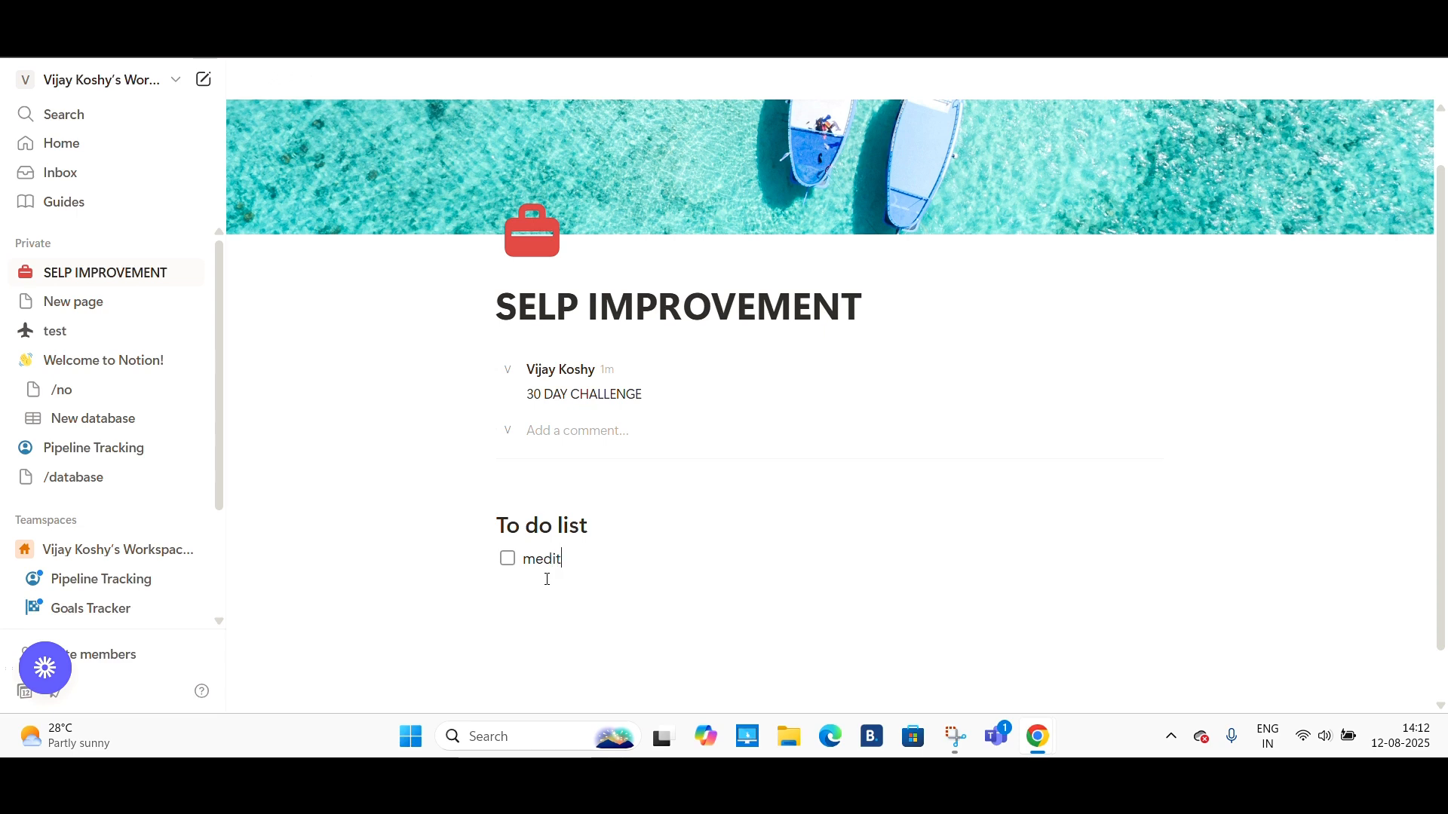
{"action": "type", "text": "ation"}
{"action": "key", "text": "Return"}
{"action": "type", "text": "gratitude journaling"}
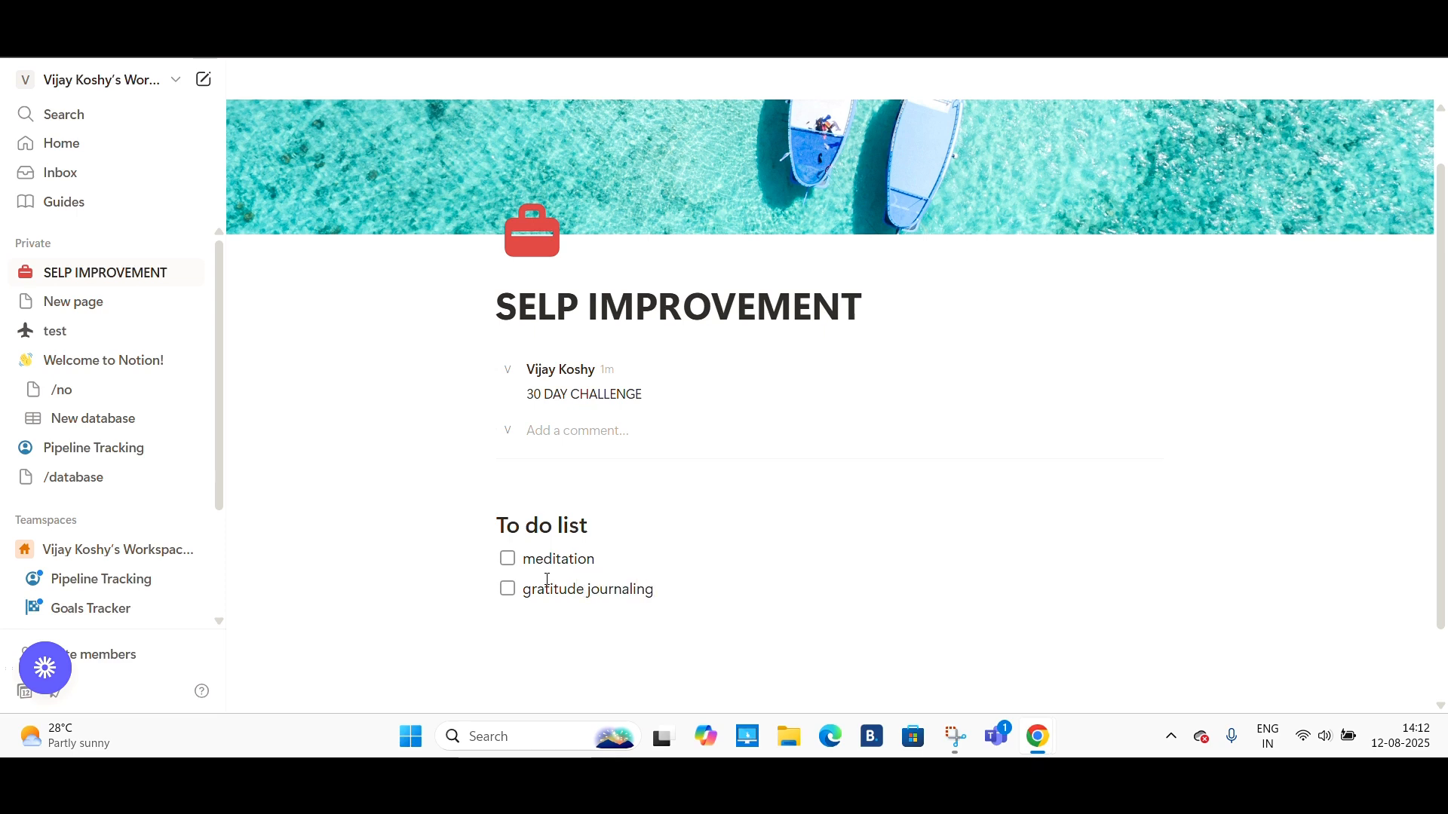
{"action": "type", "text": "ym"}
{"action": "scroll", "coordinate": [547, 579], "scroll_direction": "down", "scroll_amount": 2}
{"action": "key", "text": "Return"}
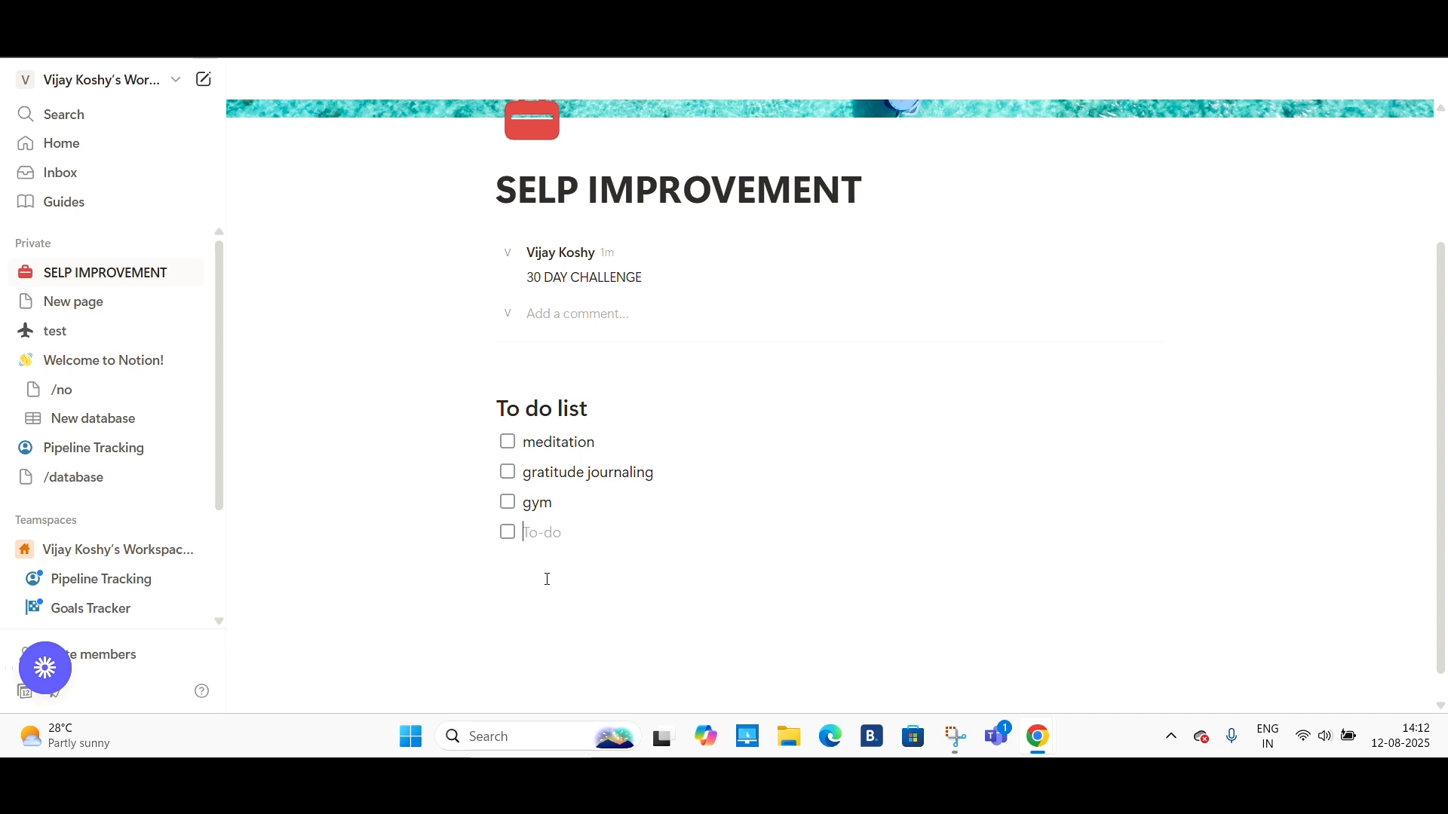
{"action": "type", "text": "mma classes"}
- Move the meditation item down so it sits below gym
{"action": "left_click", "coordinate": [507, 443]}
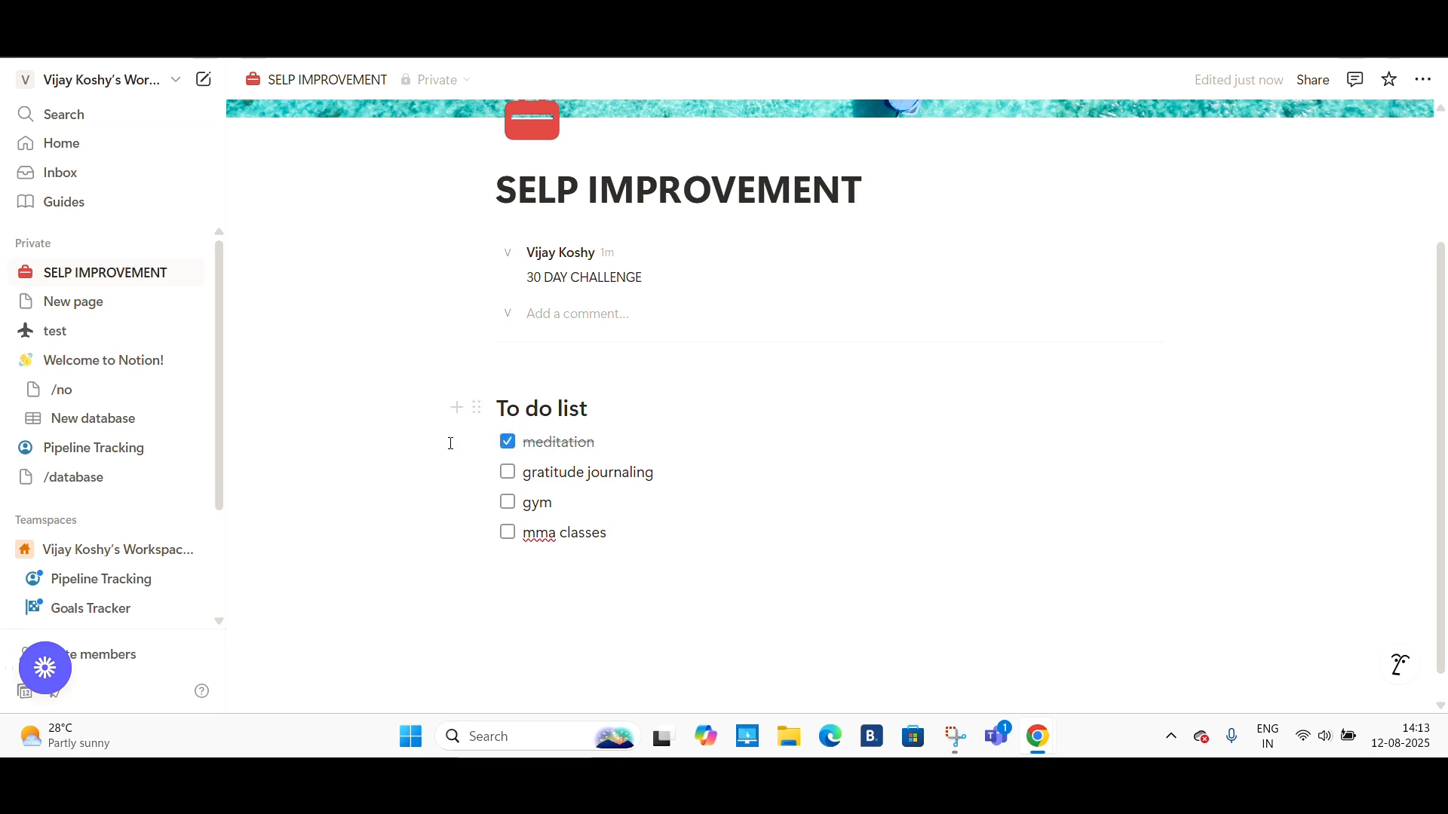
{"action": "left_click", "coordinate": [510, 448]}
{"action": "left_click_drag", "start_coordinate": [475, 444], "coordinate": [478, 503]}
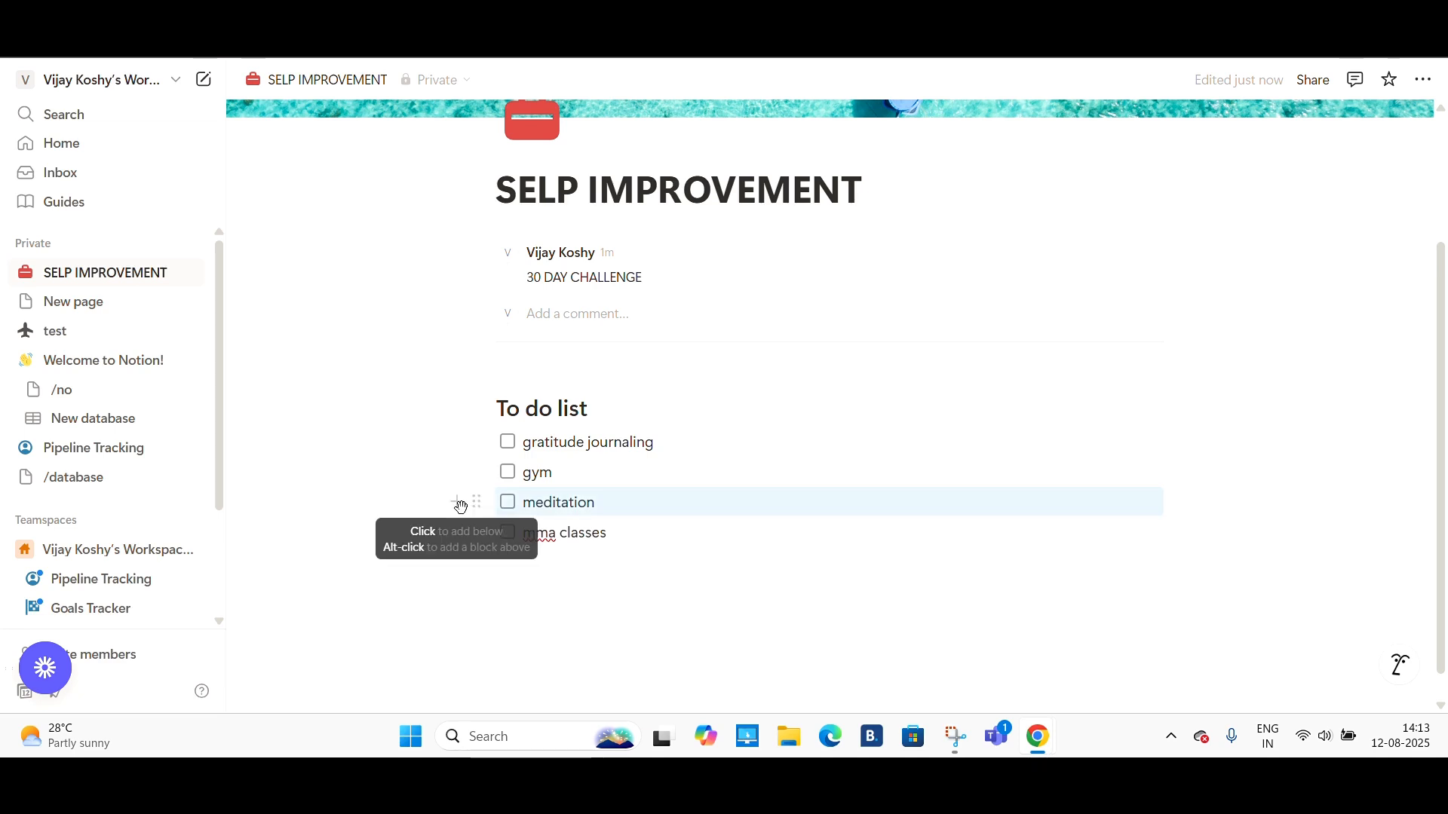
- Insert a new sub-page block below the mma classes item
{"action": "left_click", "coordinate": [457, 501]}
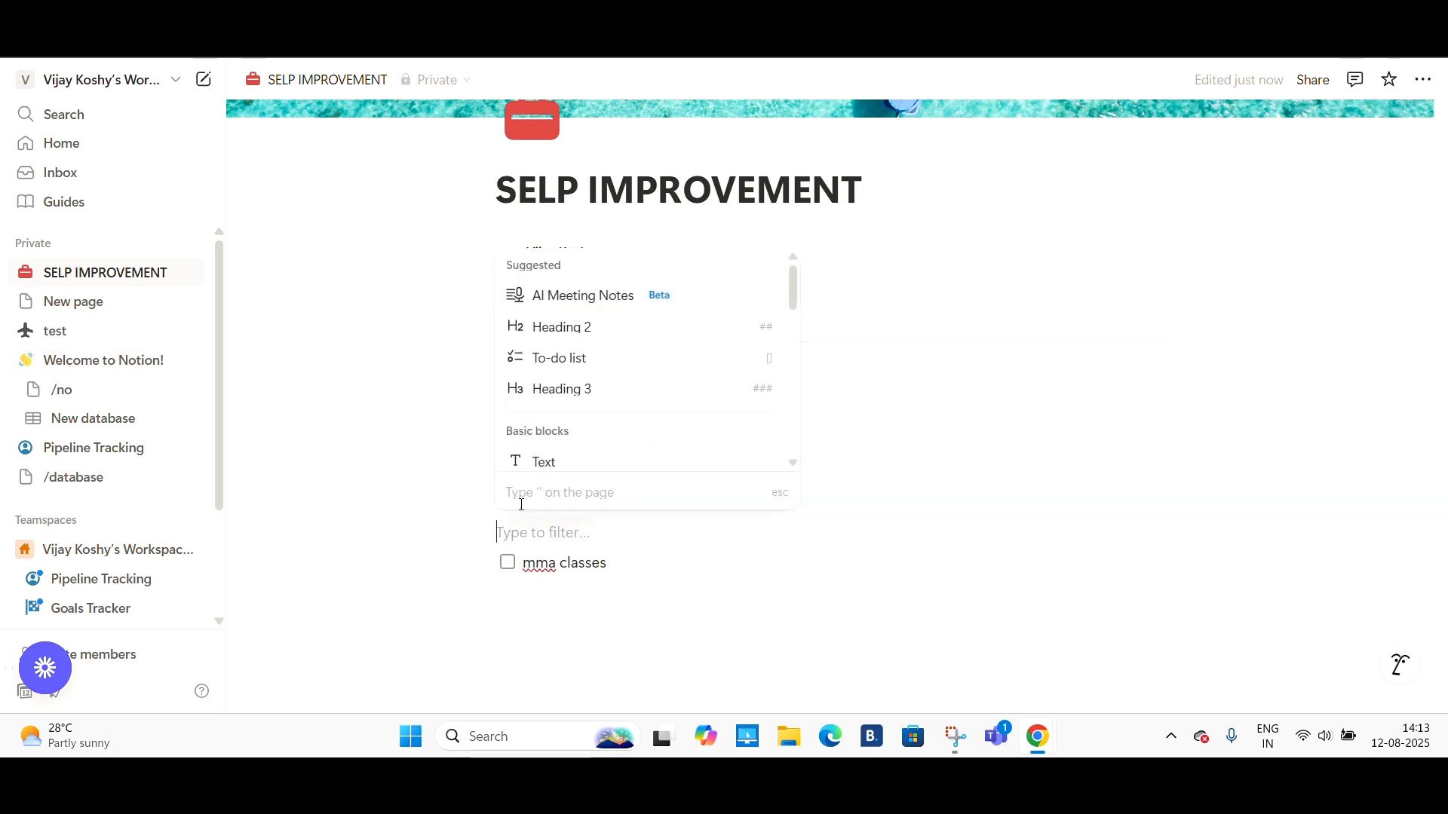
{"action": "scroll", "coordinate": [649, 460], "scroll_direction": "down", "scroll_amount": 4}
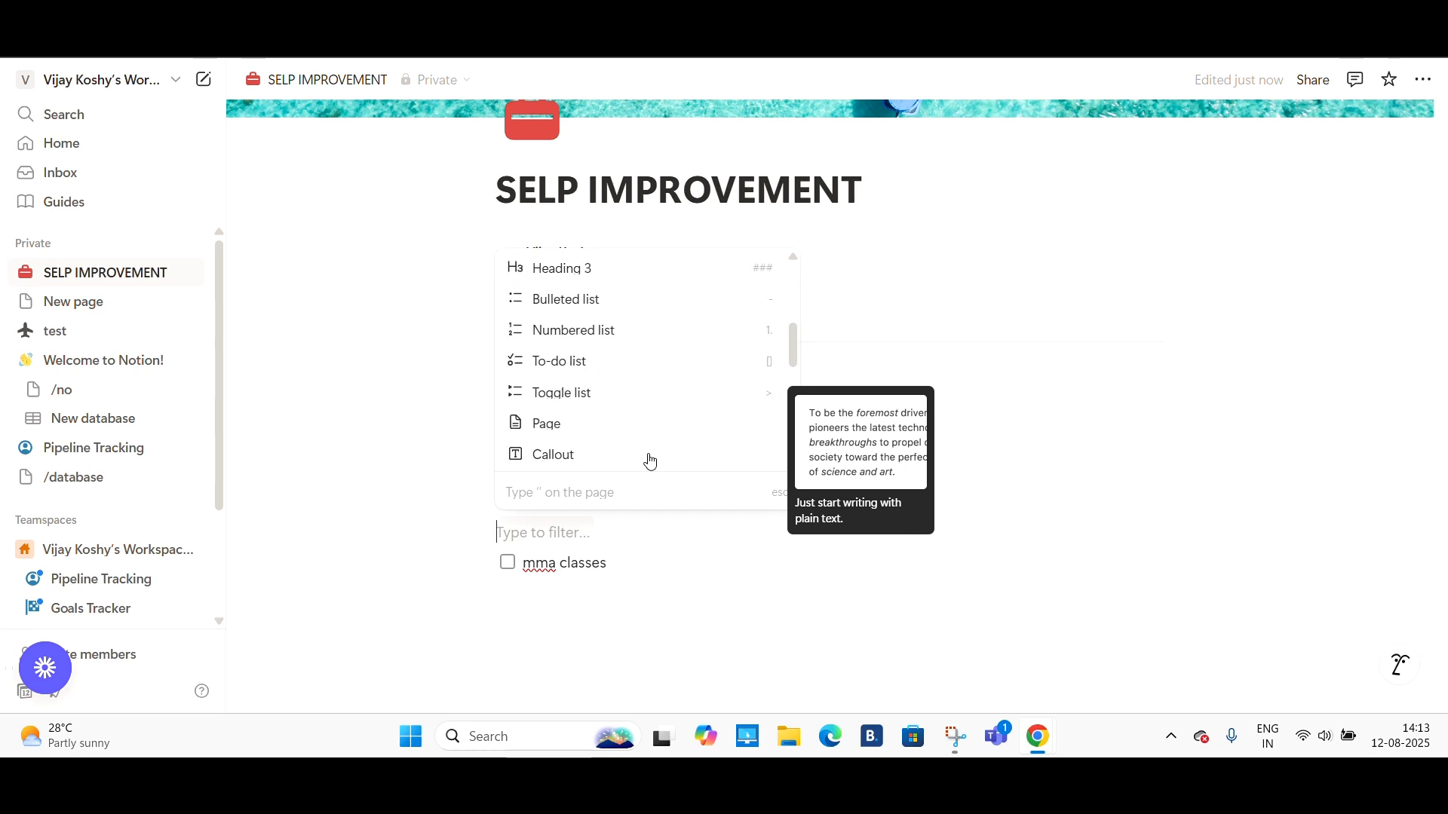
{"action": "scroll", "coordinate": [650, 461], "scroll_direction": "up", "scroll_amount": 4}
{"action": "left_click", "coordinate": [941, 275]}
{"action": "left_click", "coordinate": [457, 563]}
{"action": "scroll", "coordinate": [598, 396], "scroll_direction": "down", "scroll_amount": 5}
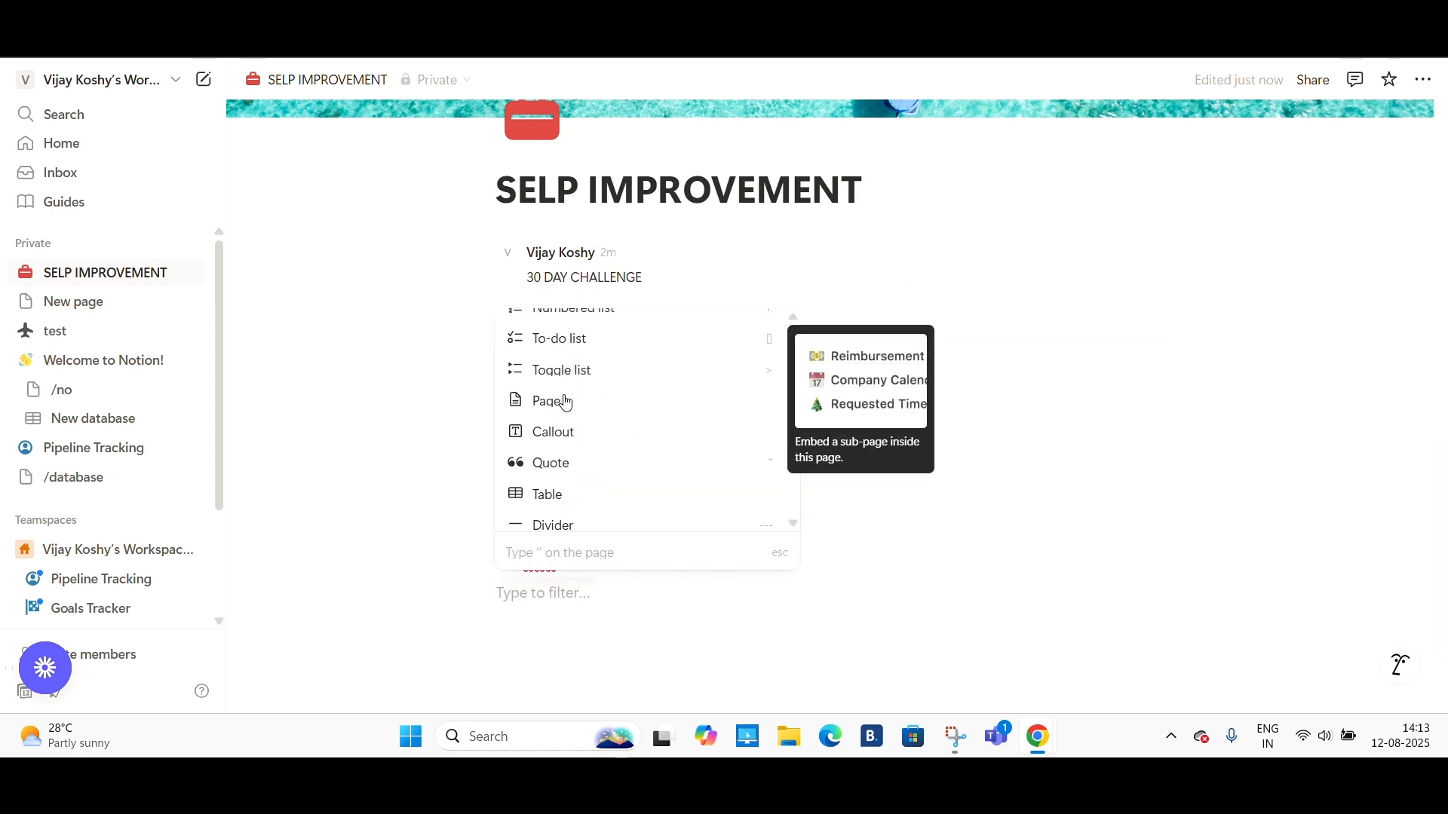
{"action": "left_click", "coordinate": [566, 403]}
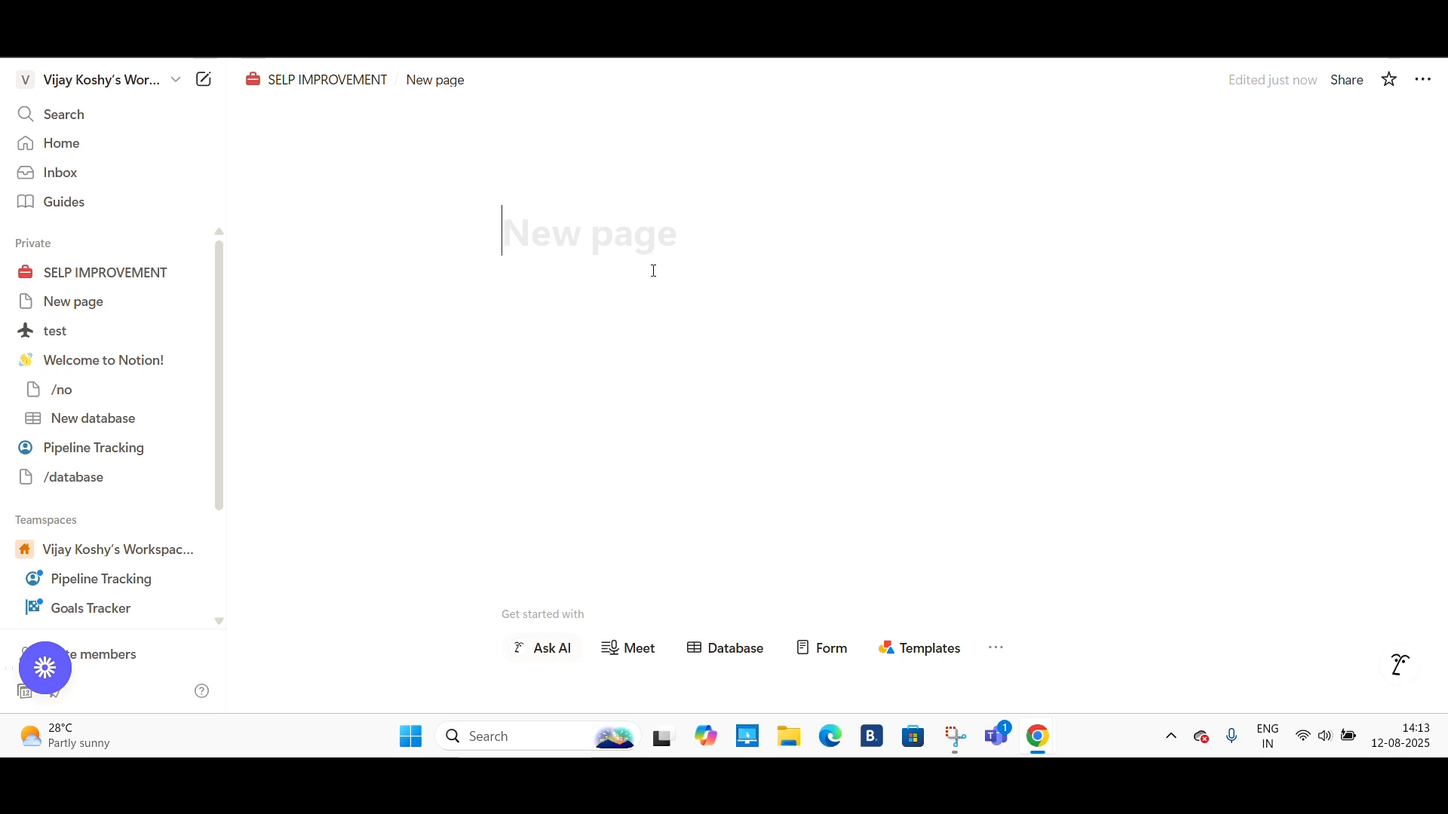
- Title the new sub-page tutorial on meditation
{"action": "type", "text": "/"}
{"action": "key", "text": "BackSpace"}
{"action": "type", "text": "tuto"}
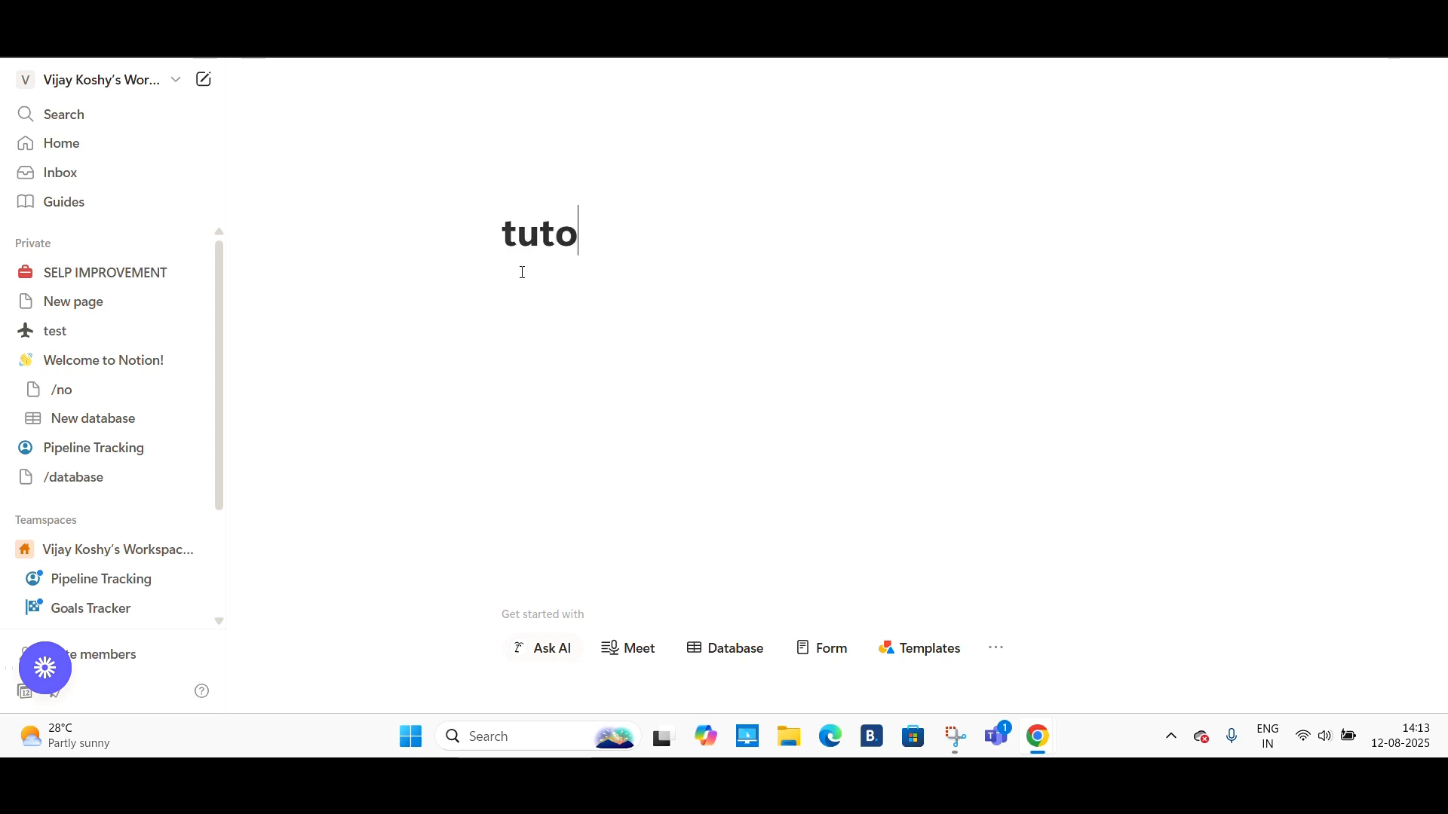
{"action": "type", "text": "rial"}
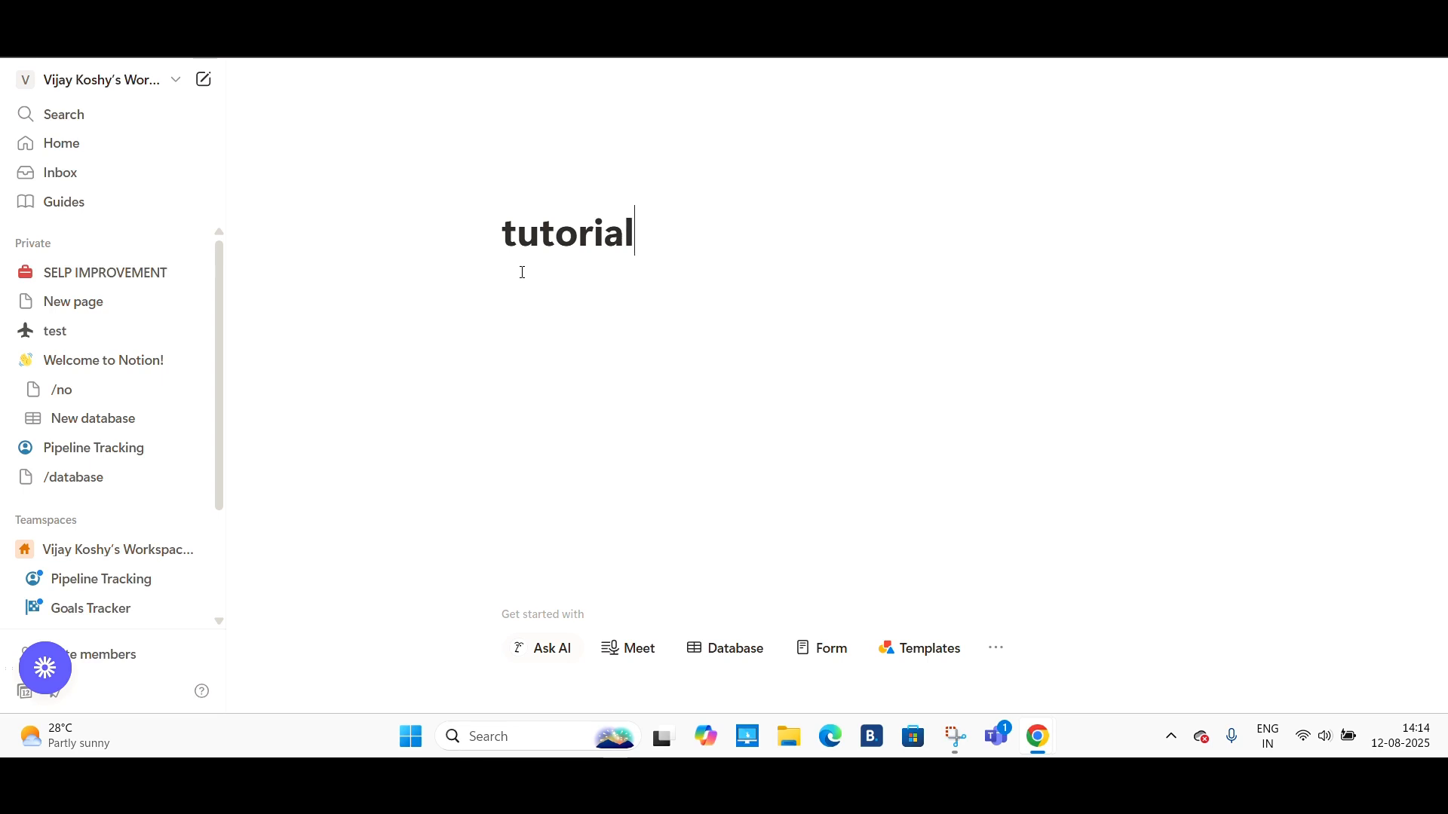
{"action": "type", "text": " on med"}
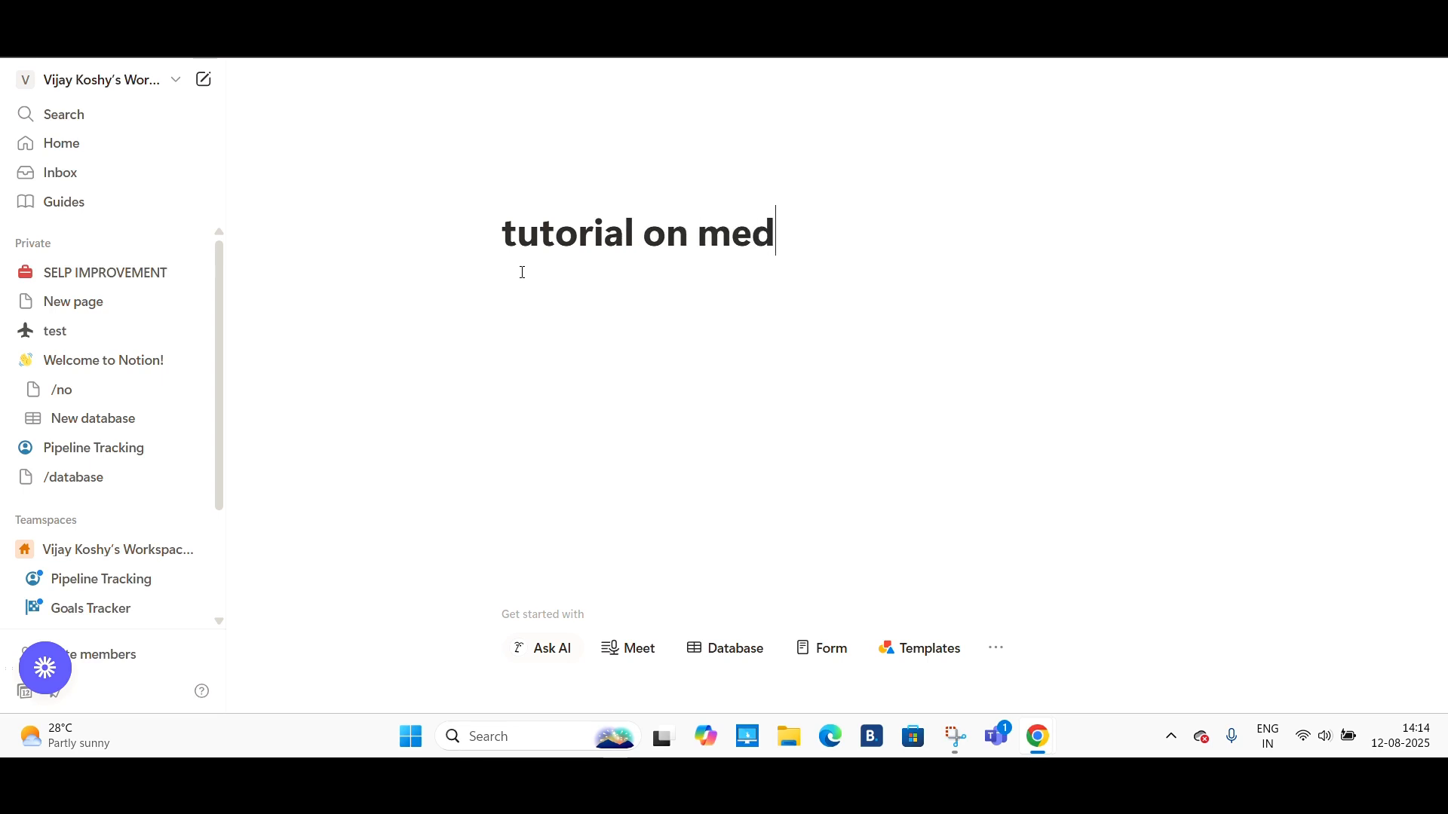
{"action": "type", "text": "itati"}
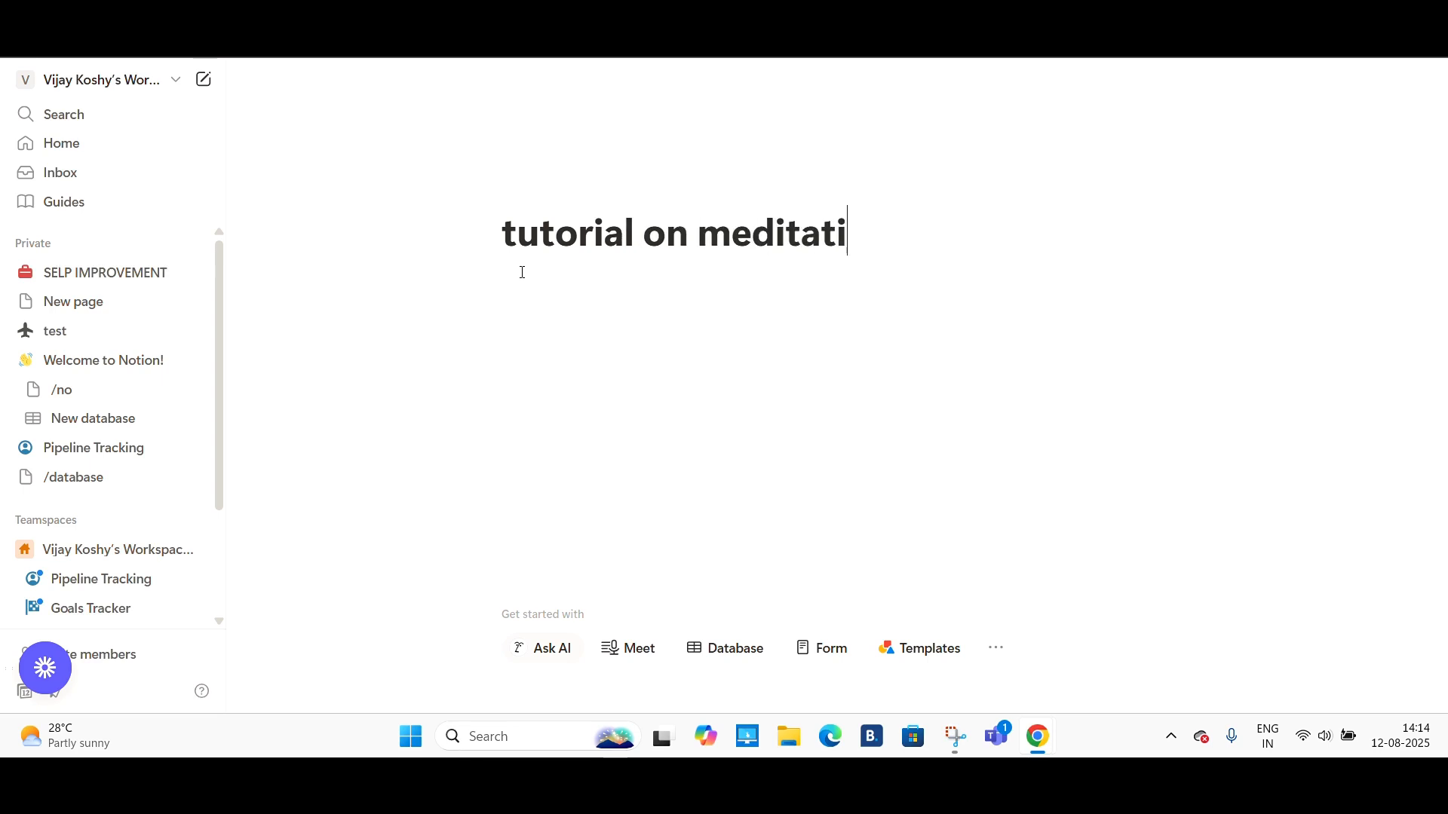
{"action": "type", "text": "on"}
{"action": "key", "text": "Return"}
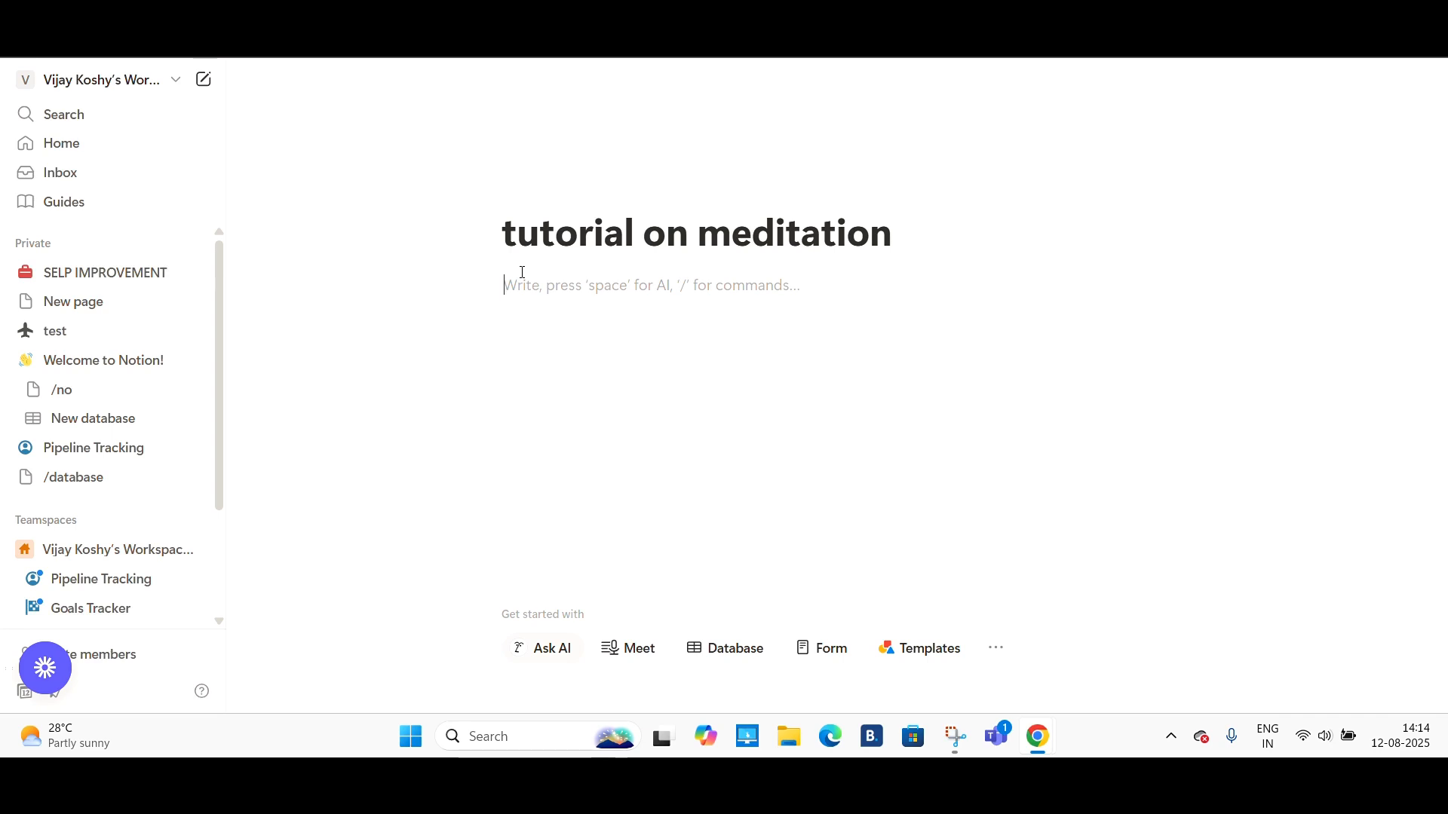
- Add a video block to the sub-page and embed a YouTube meditation video from its link
{"action": "type", "text": "/"}
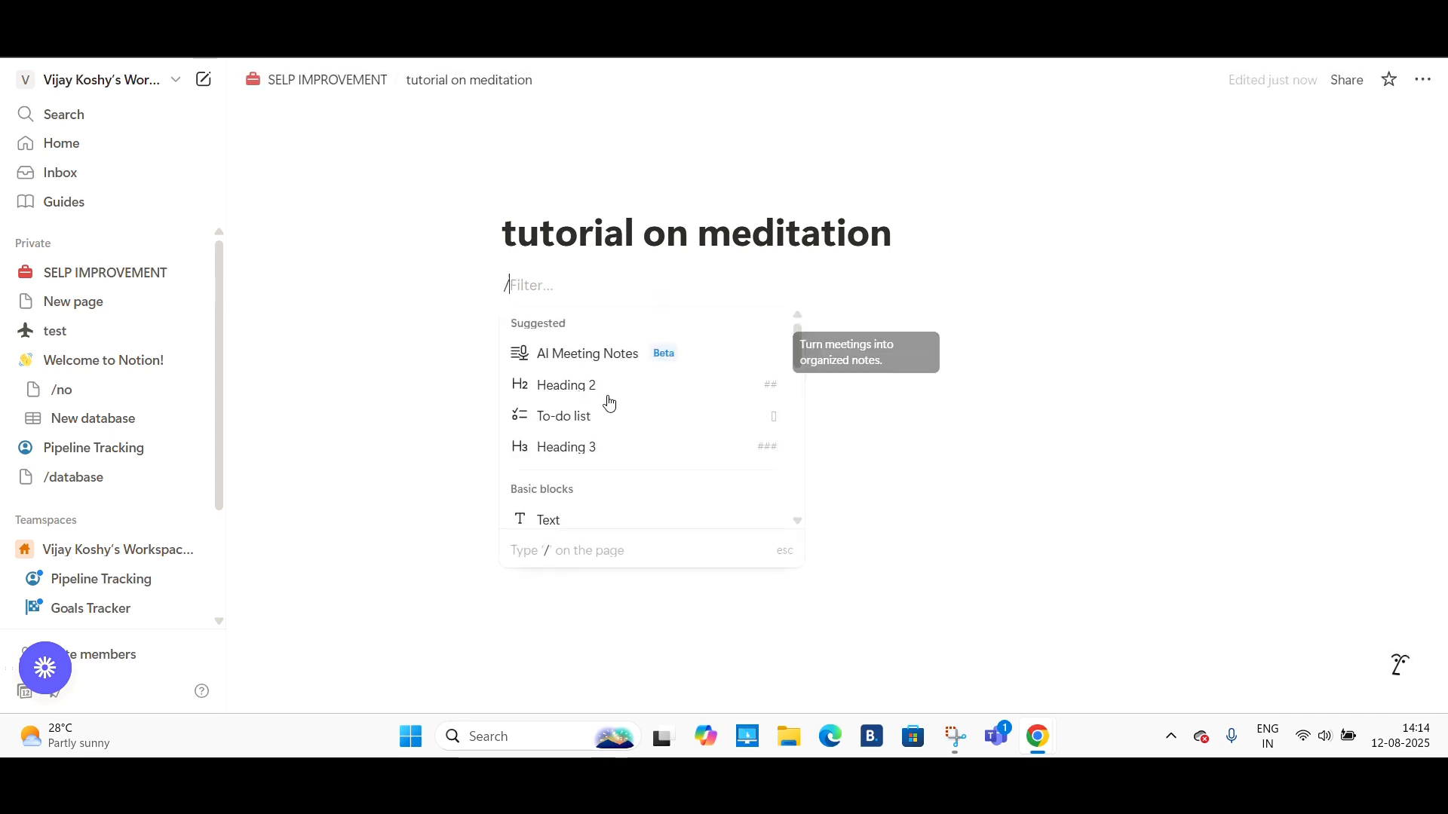
{"action": "scroll", "coordinate": [609, 458], "scroll_direction": "down", "scroll_amount": 2}
{"action": "scroll", "coordinate": [610, 457], "scroll_direction": "down", "scroll_amount": 6}
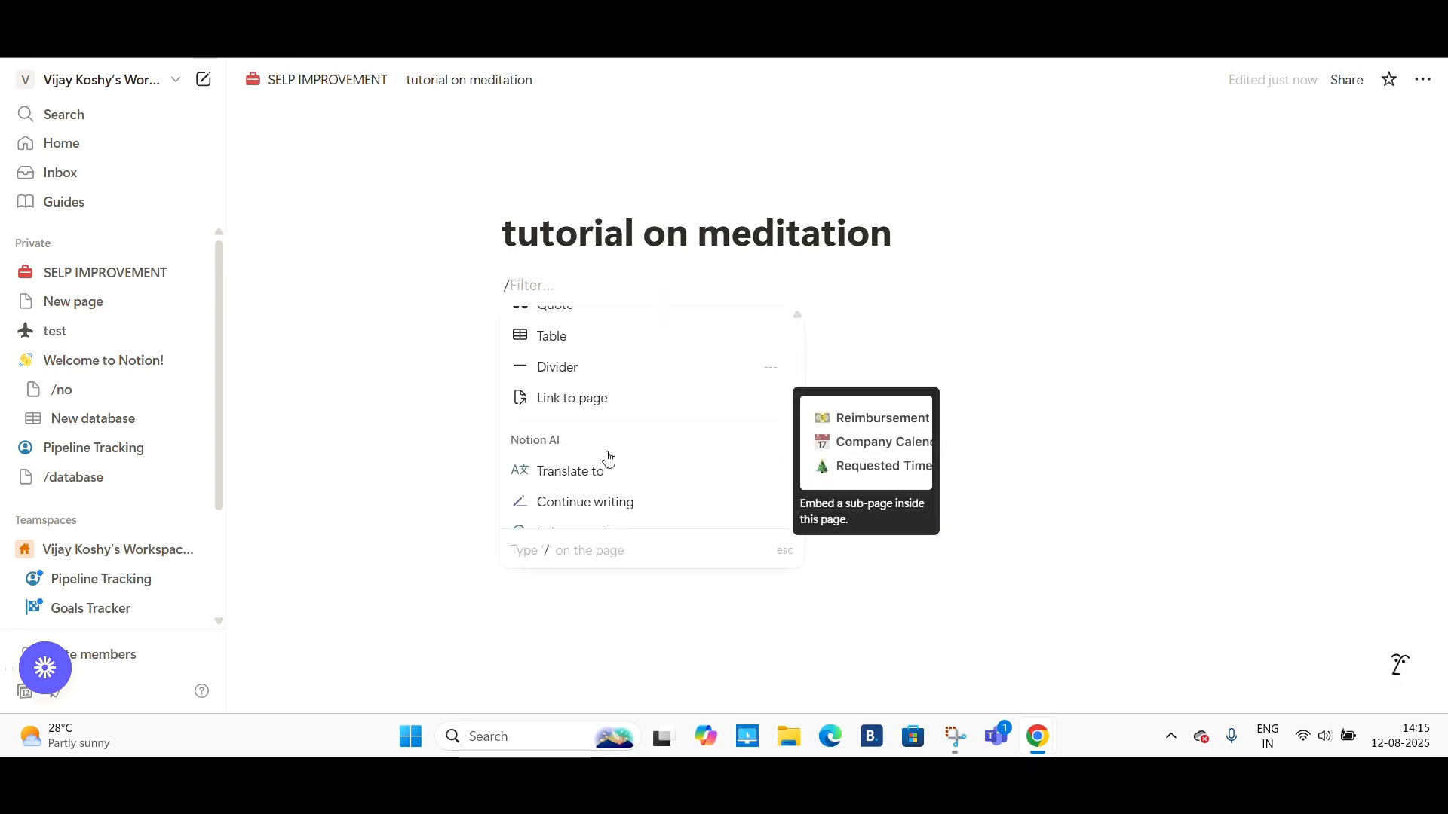
{"action": "scroll", "coordinate": [610, 458], "scroll_direction": "down", "scroll_amount": 5}
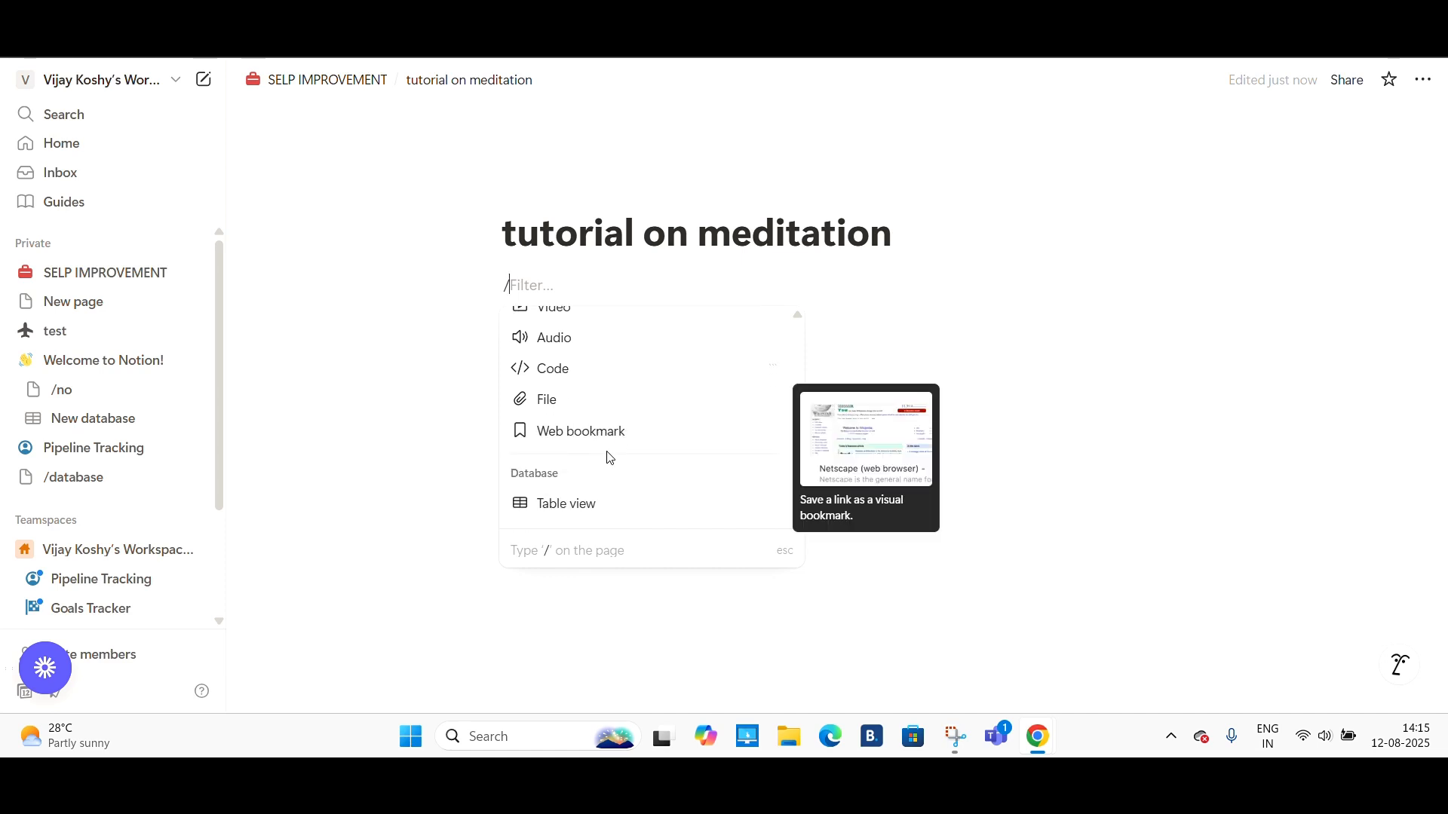
{"action": "left_click", "coordinate": [539, 427]}
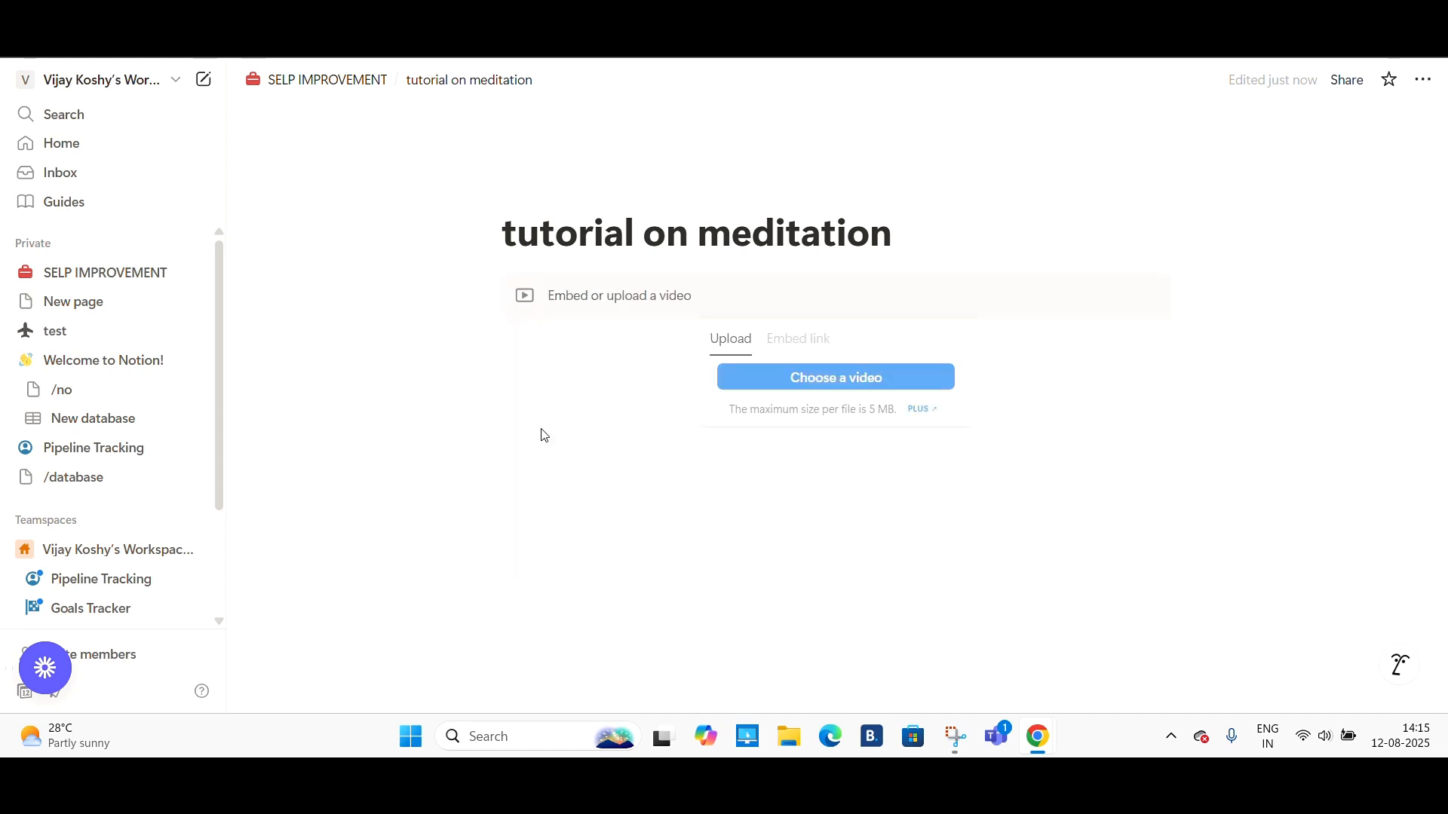
{"action": "left_click", "coordinate": [806, 340]}
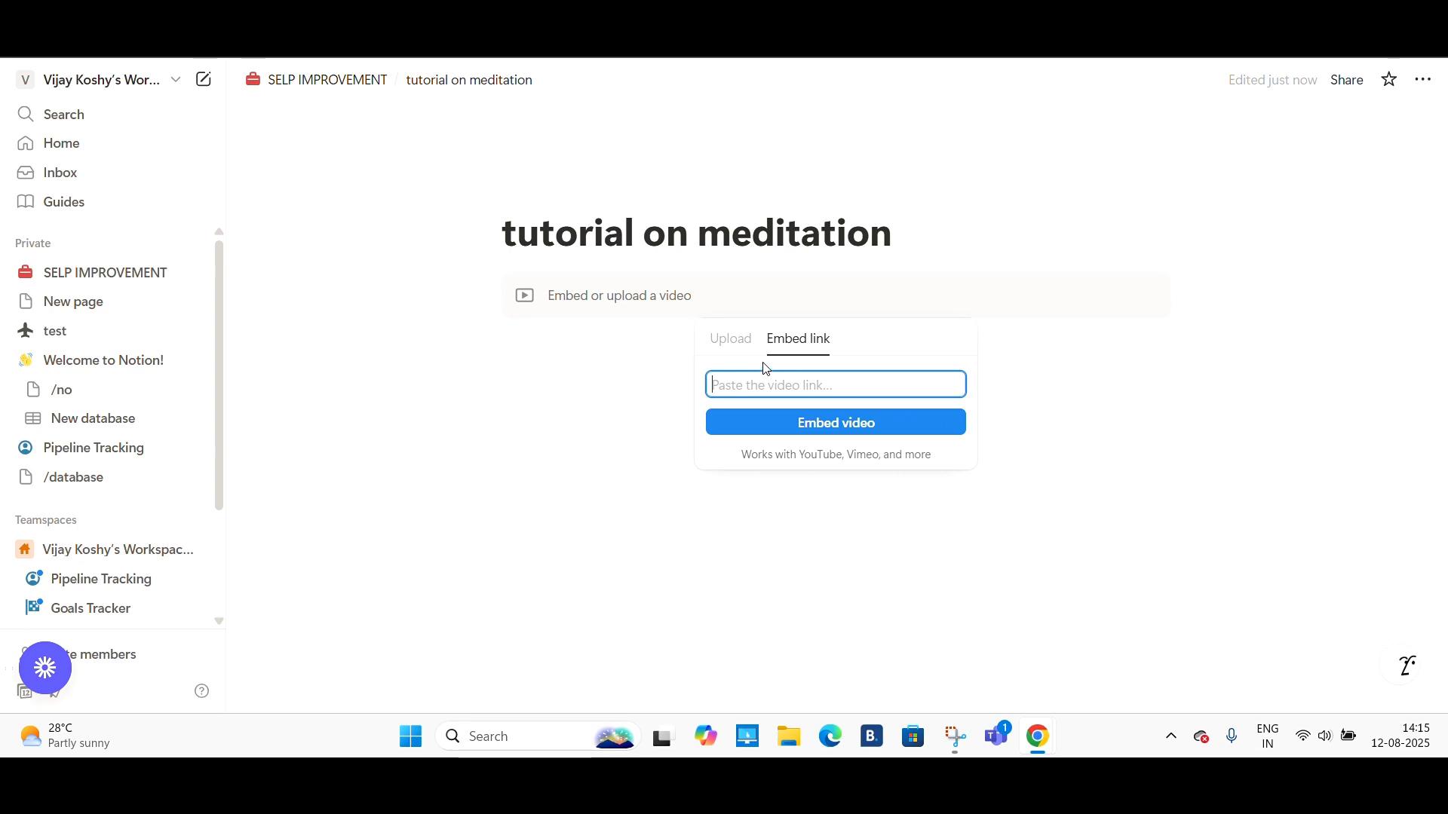
{"action": "left_click", "coordinate": [726, 337]}
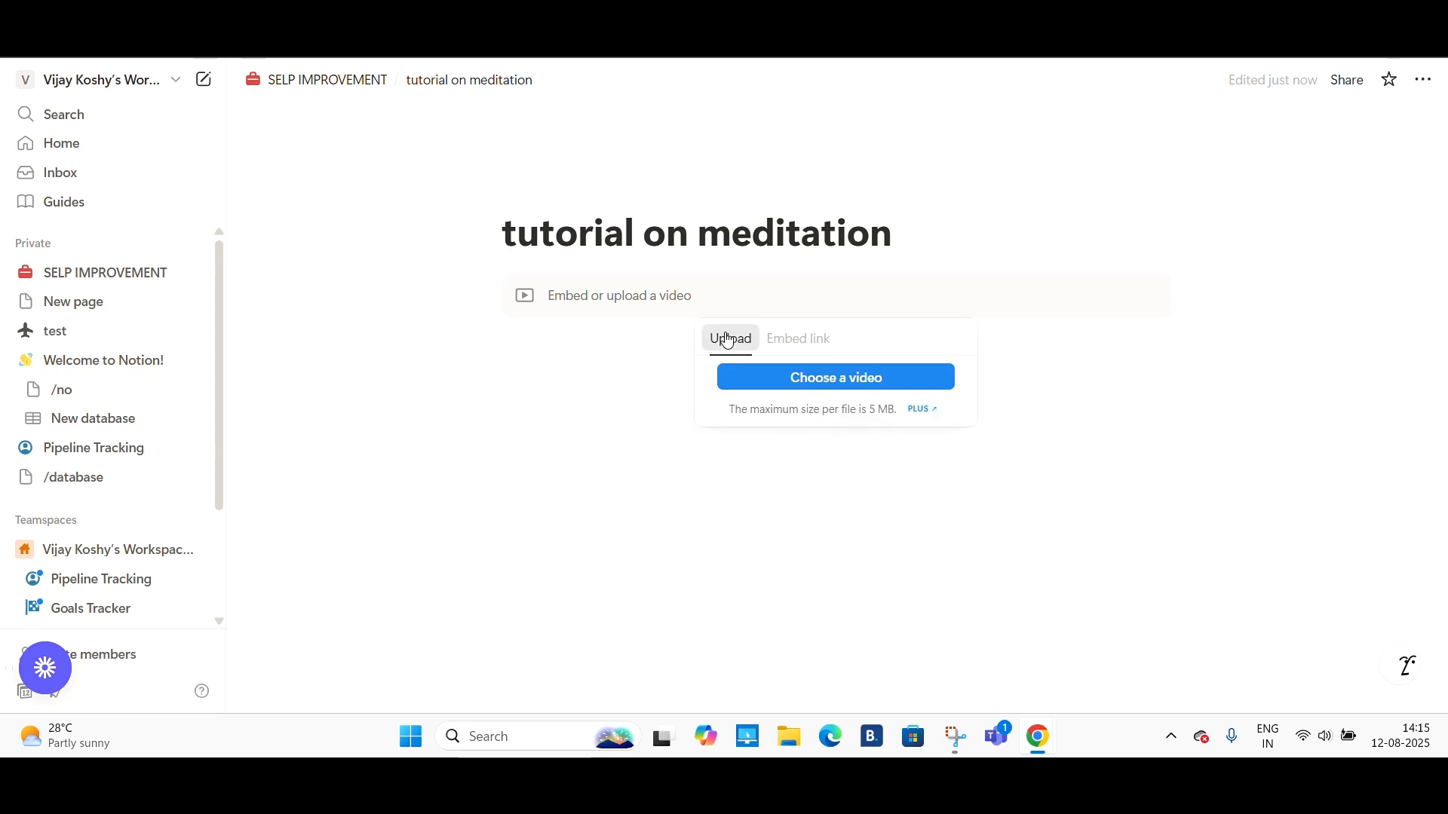
{"action": "left_click", "coordinate": [790, 345]}
{"action": "right_click", "coordinate": [763, 385]}
{"action": "left_click", "coordinate": [848, 498]}
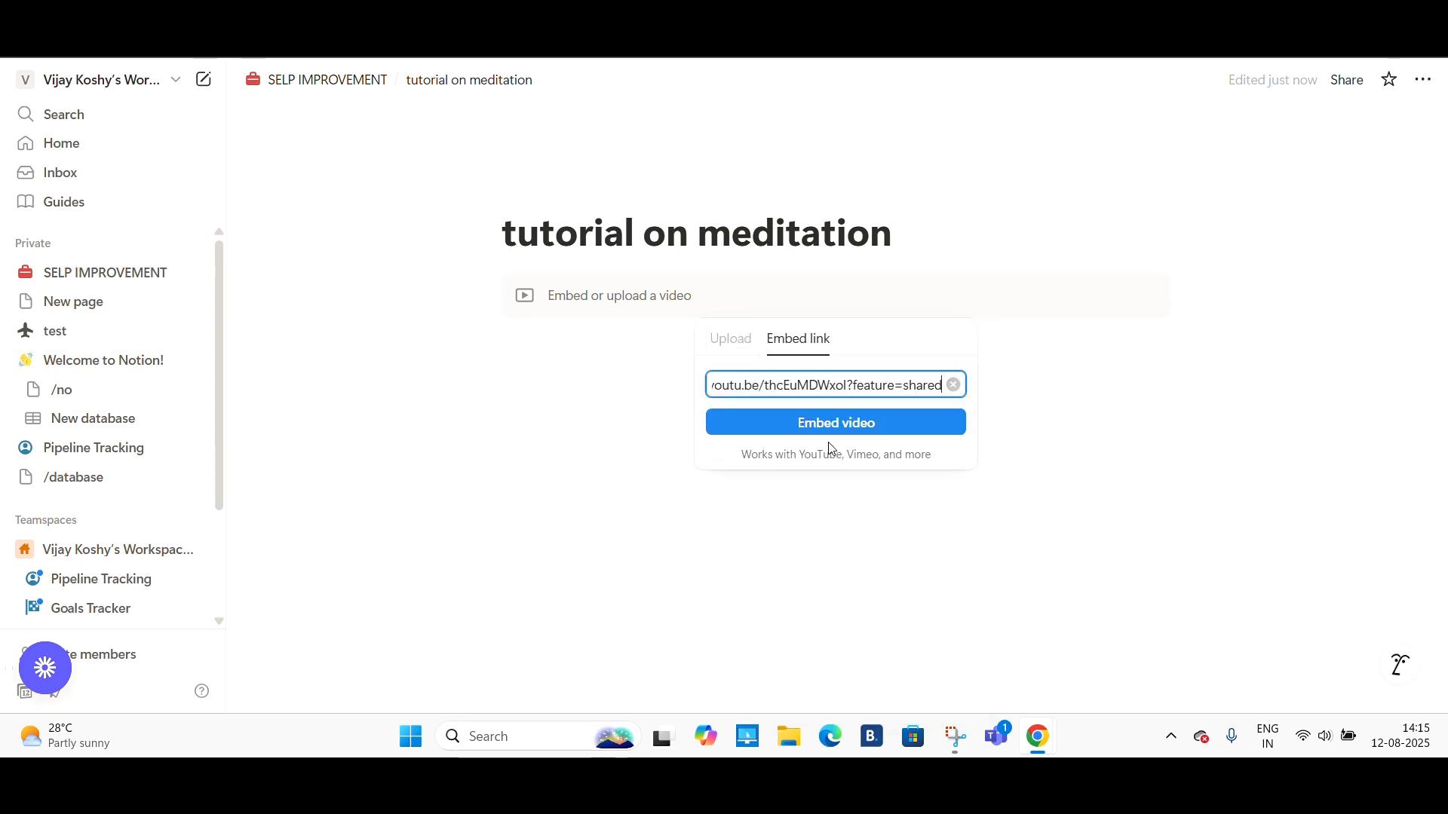
{"action": "left_click", "coordinate": [822, 422]}
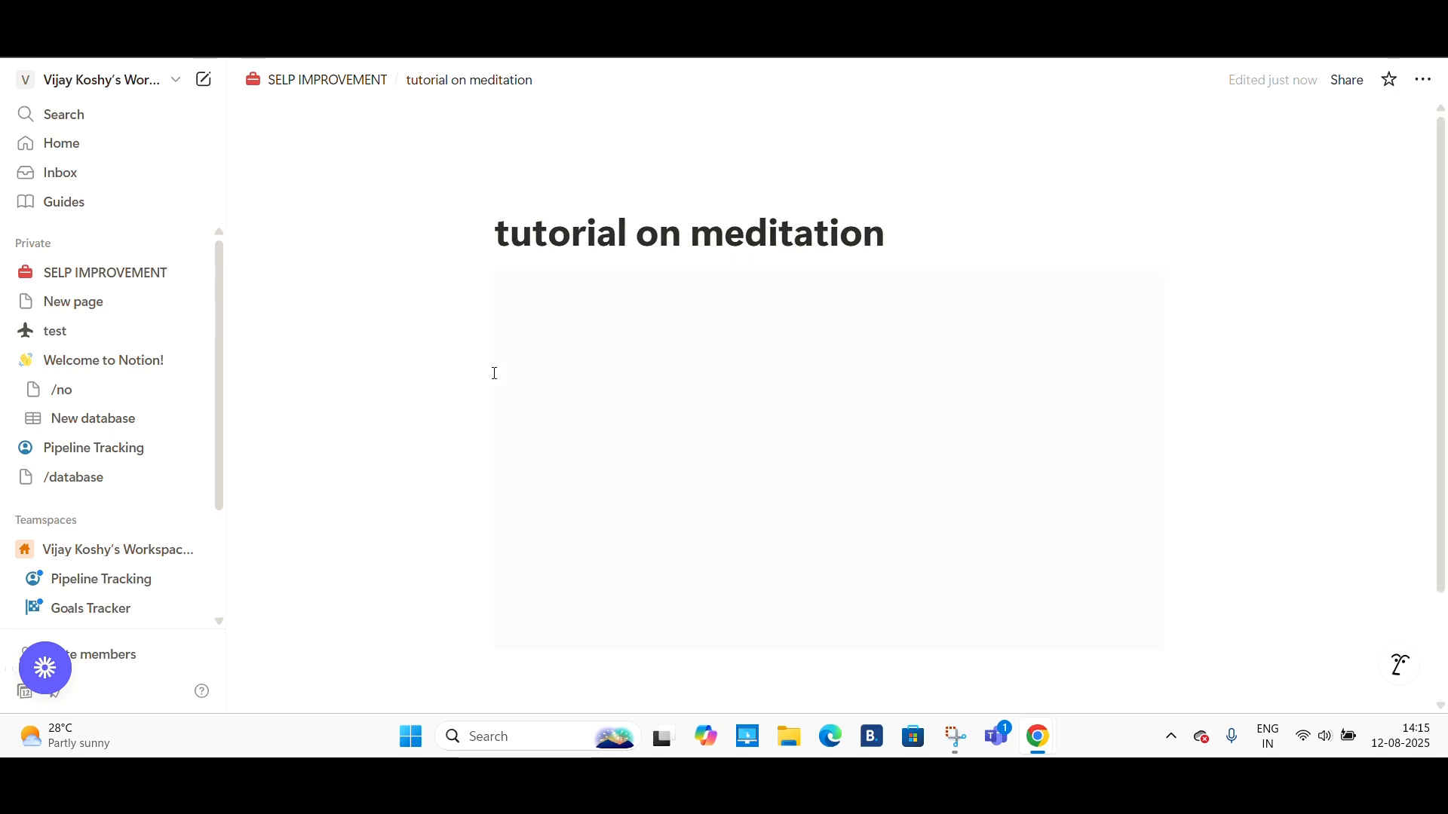
- Set the sub-page icon to a meditating person emoji found by searching yoga
{"action": "scroll", "coordinate": [703, 524], "scroll_direction": "down", "scroll_amount": 1}
{"action": "left_click", "coordinate": [371, 385]}
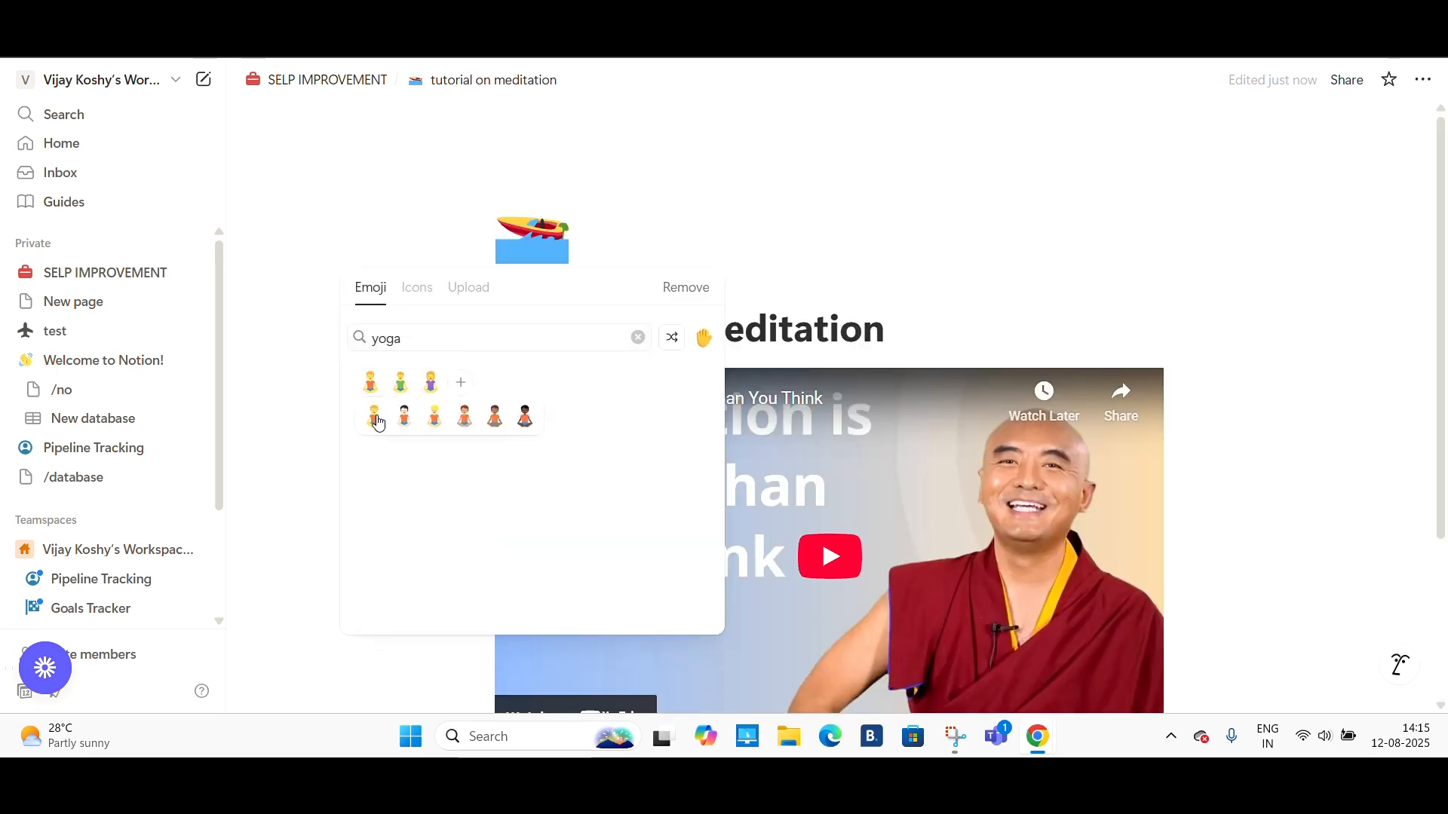
{"action": "left_click", "coordinate": [374, 416]}
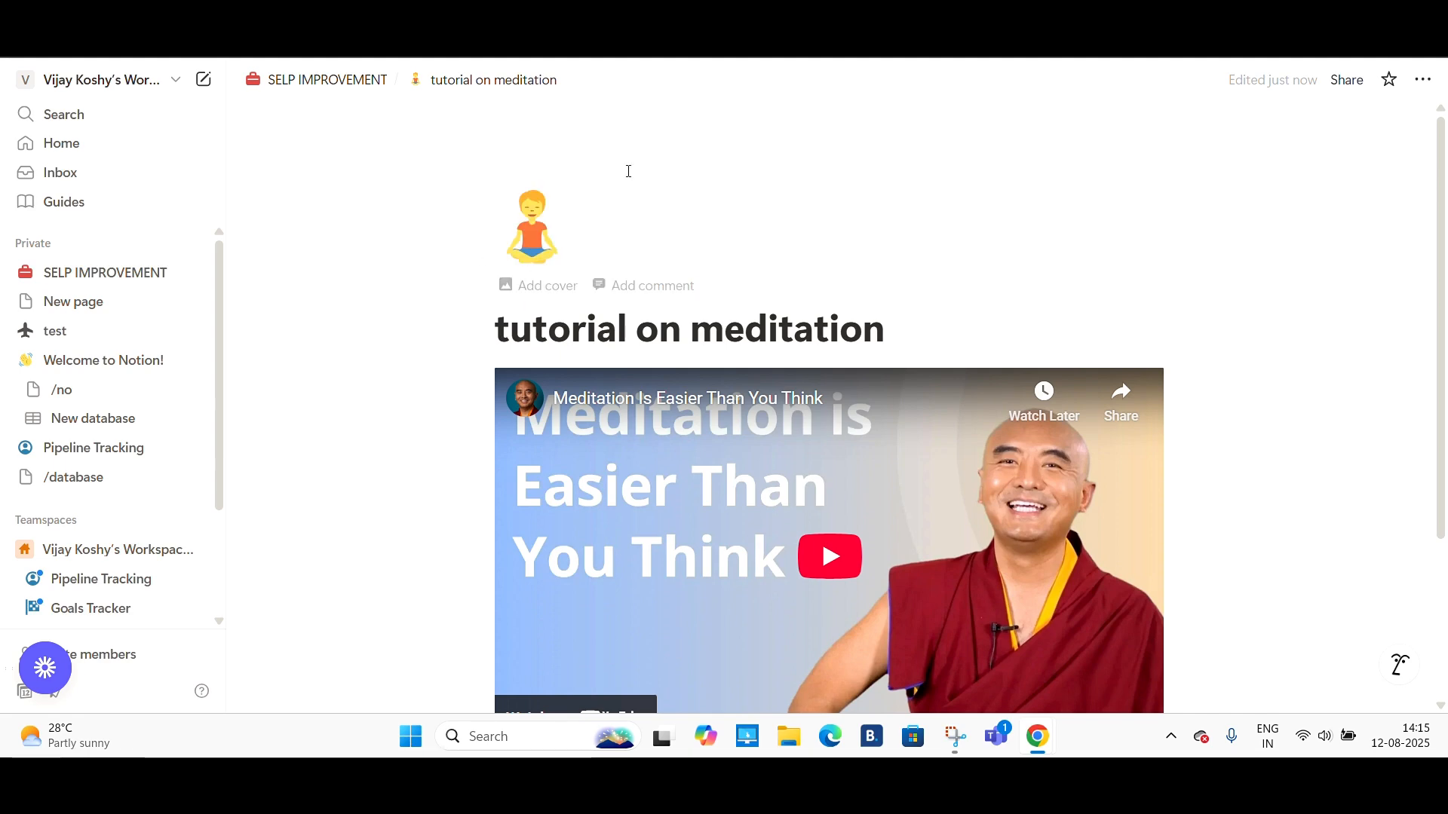
- Add a cover image to the tutorial on meditation page
{"action": "left_click", "coordinate": [546, 286]}
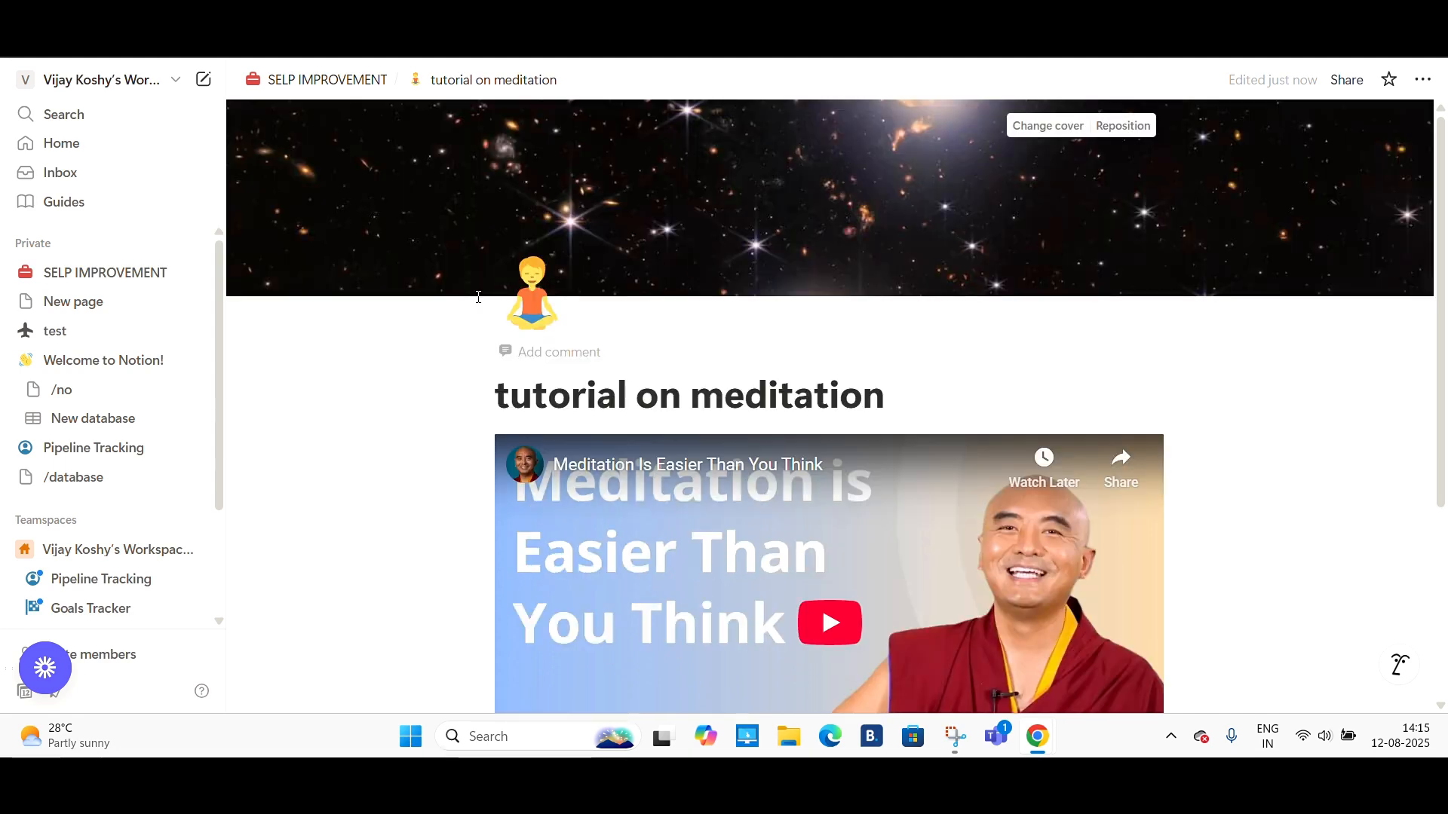
{"action": "scroll", "coordinate": [1041, 302], "scroll_direction": "down", "scroll_amount": 4}
{"action": "scroll", "coordinate": [1092, 355], "scroll_direction": "up", "scroll_amount": 4}
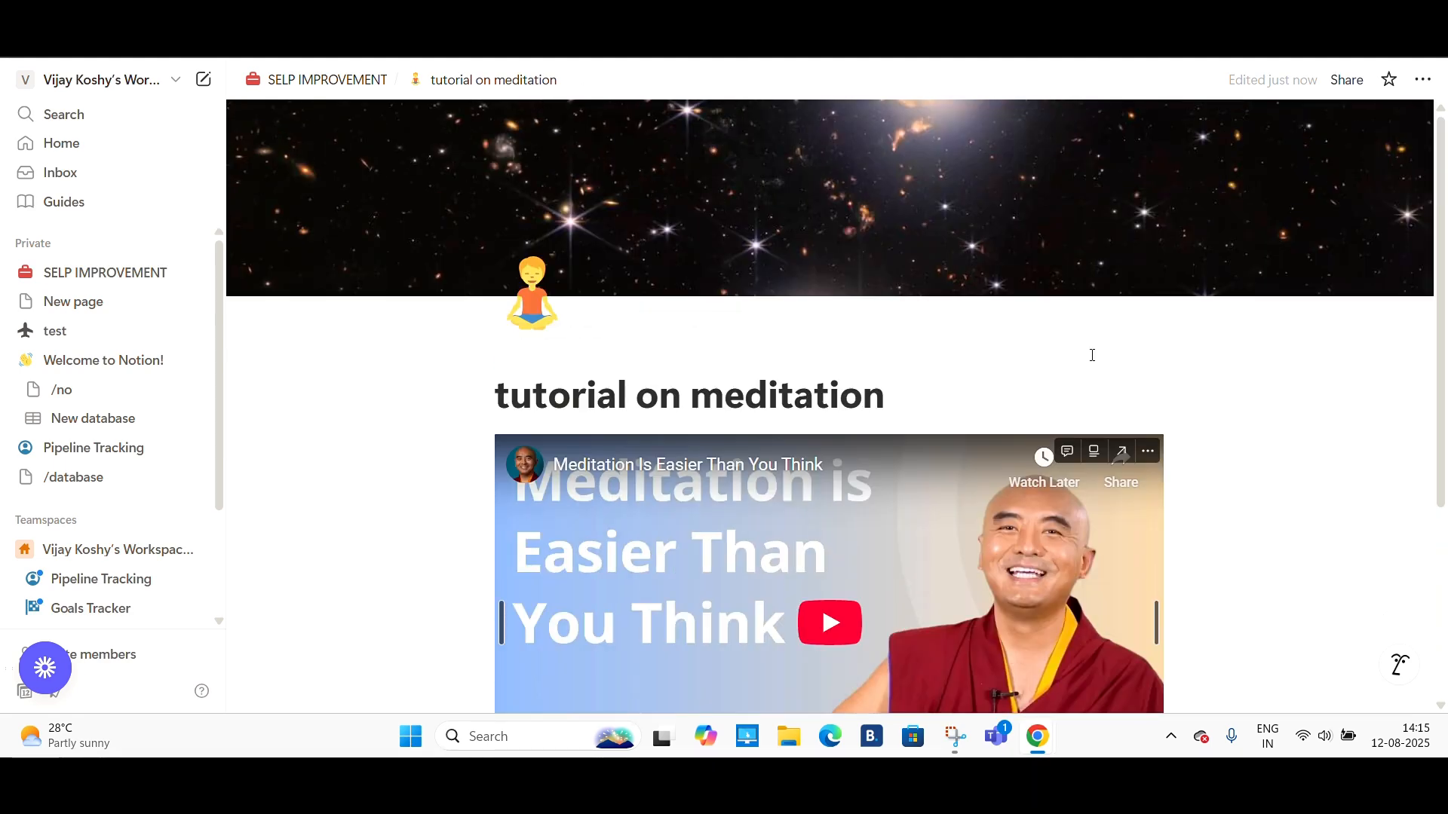
- Return to the SELP IMPROVEMENT page and delete the empty line between meditation and mma classes in the to-do list
{"action": "left_click", "coordinate": [335, 86]}
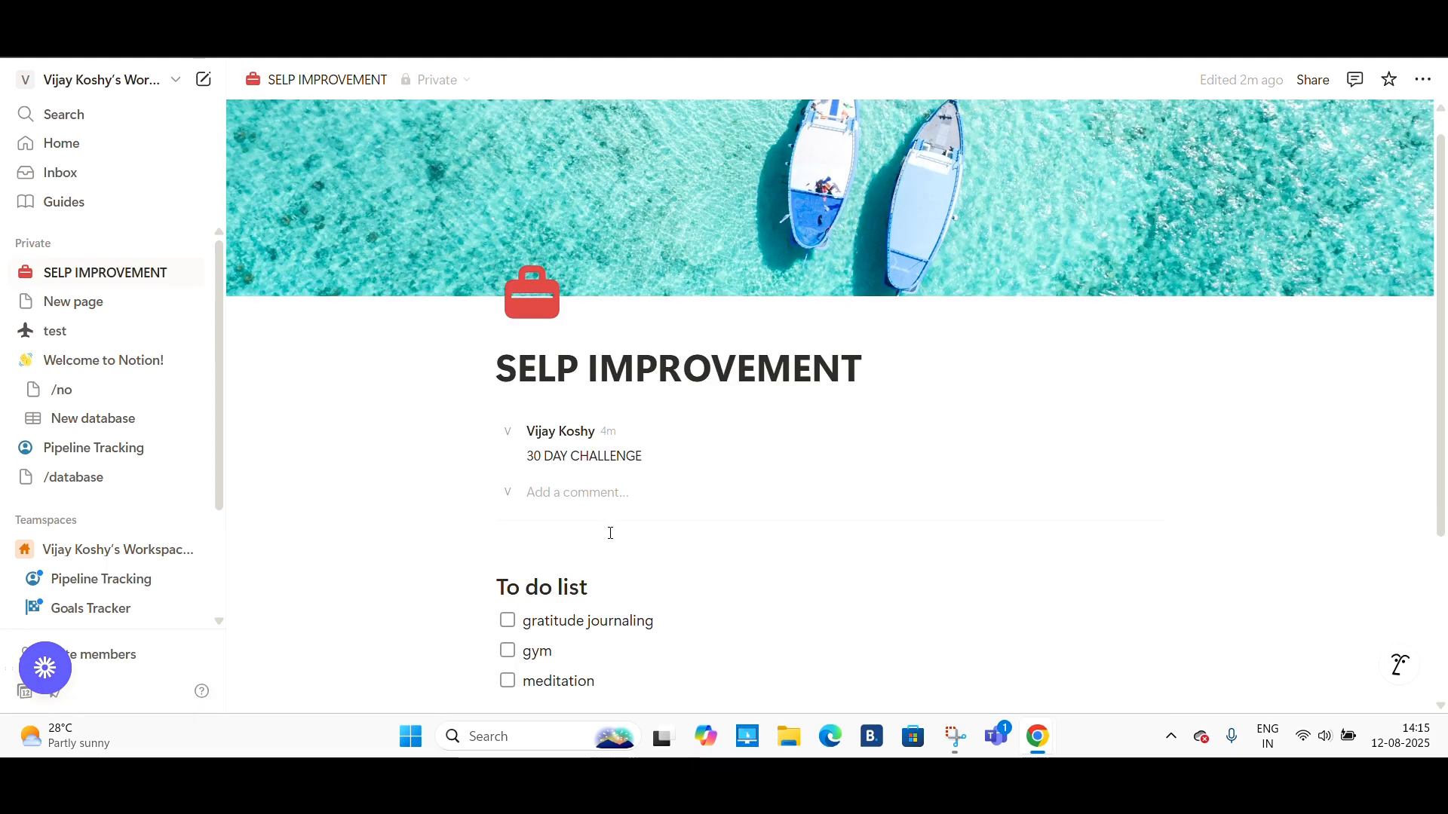
{"action": "scroll", "coordinate": [611, 533], "scroll_direction": "down", "scroll_amount": 3}
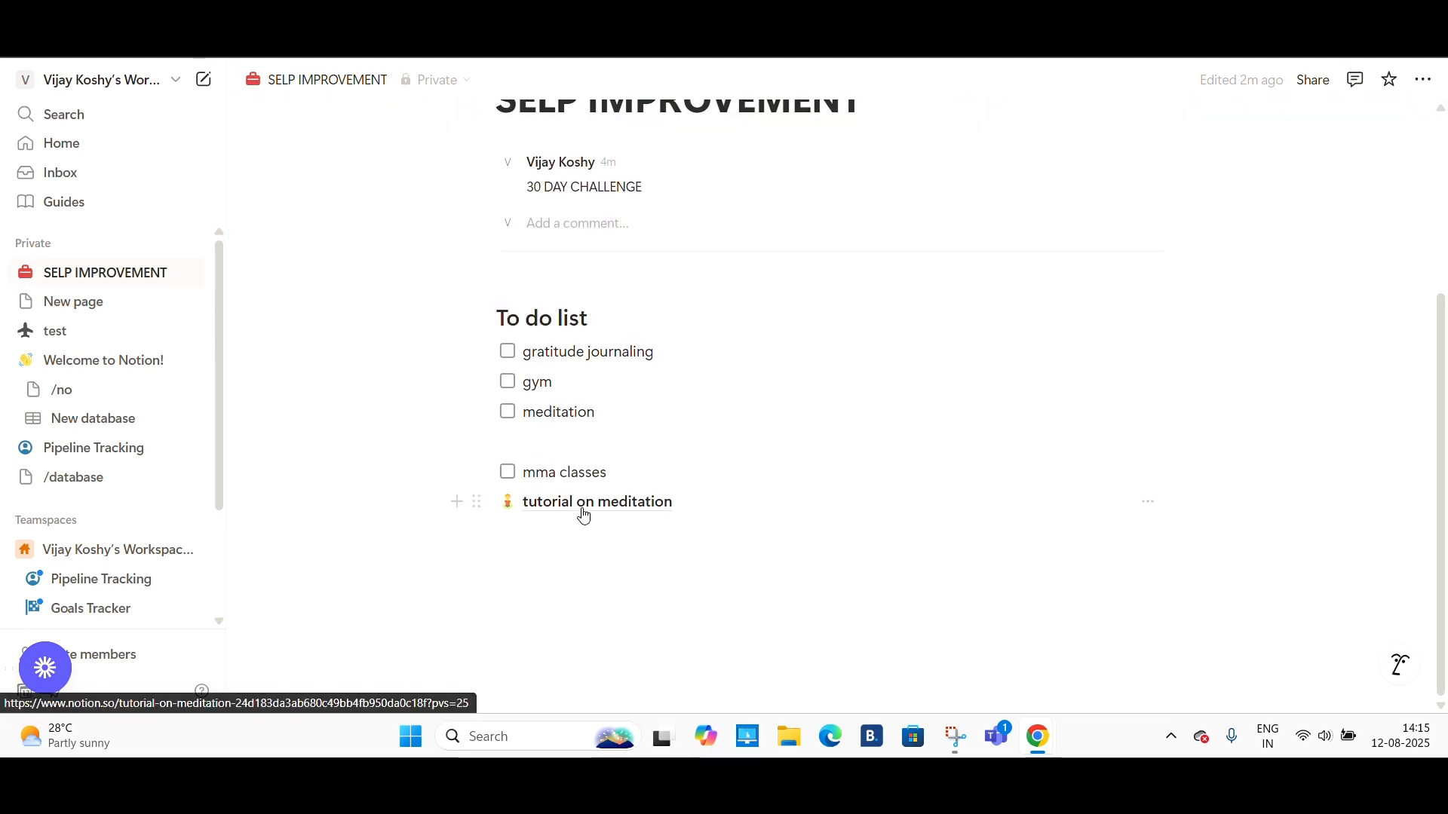
{"action": "mouse_move", "coordinate": [579, 505]}
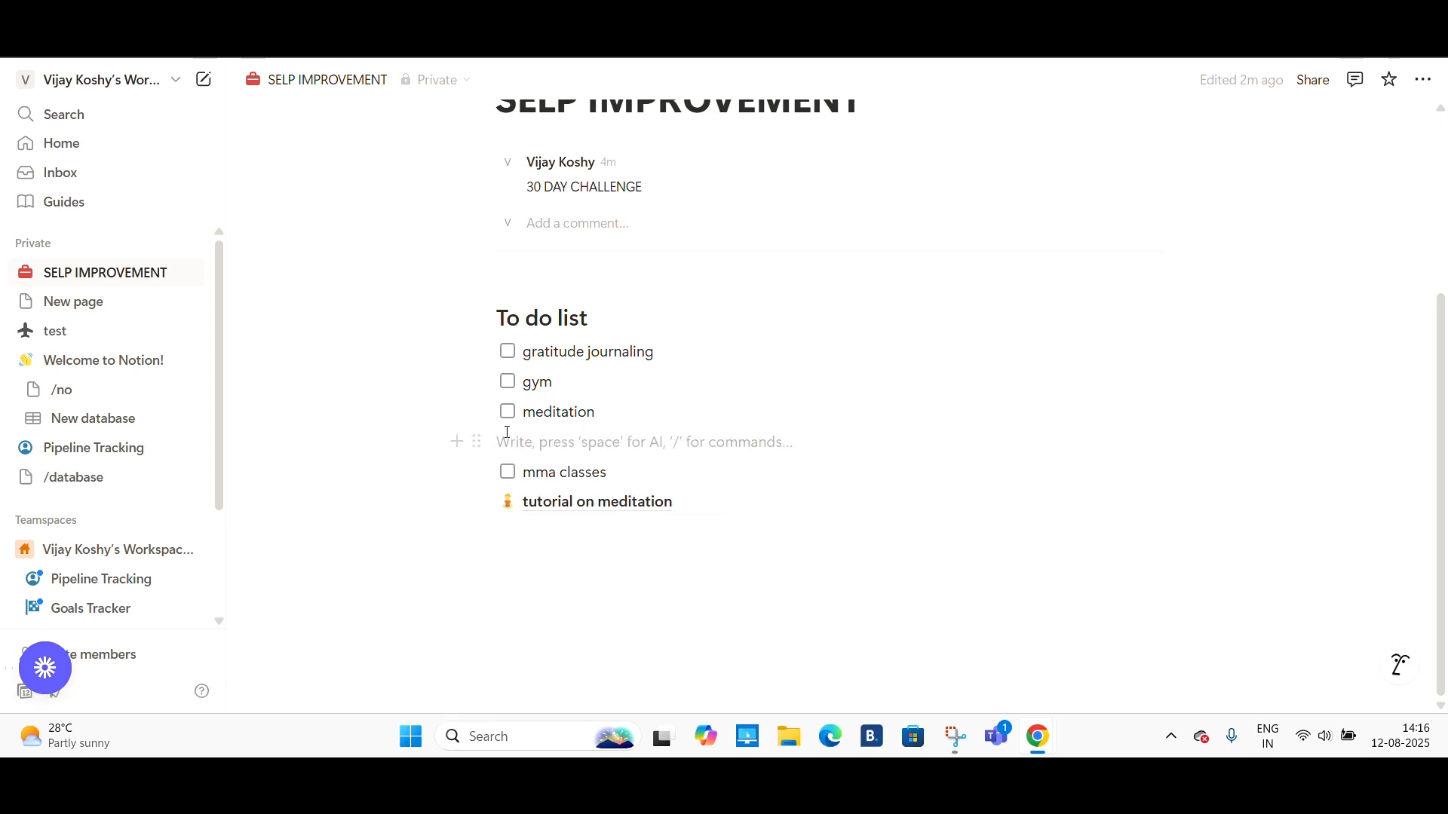
{"action": "left_click", "coordinate": [457, 442]}
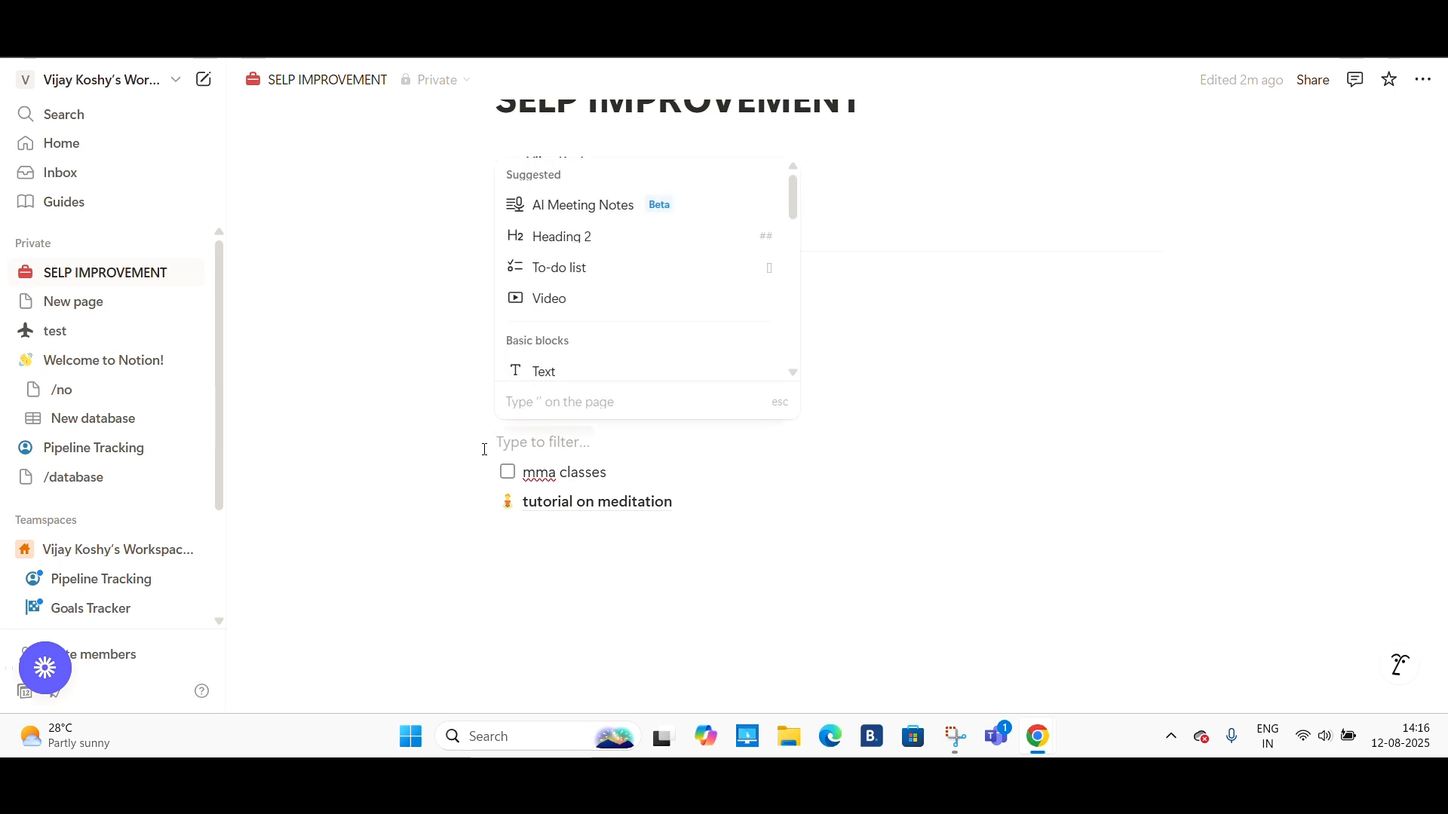
{"action": "key", "text": "Escape"}
{"action": "left_click", "coordinate": [477, 443]}
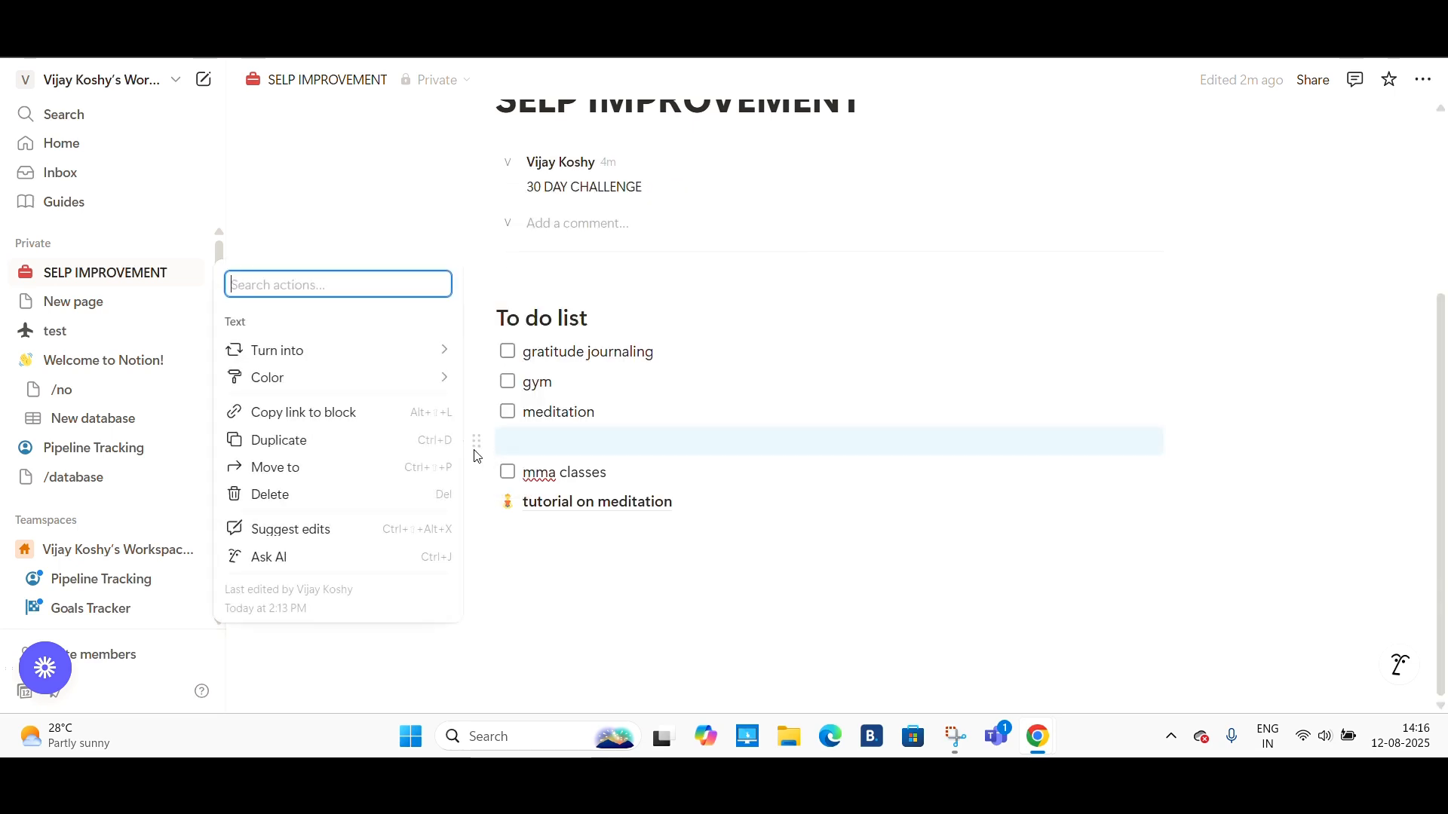
{"action": "left_click", "coordinate": [526, 611]}
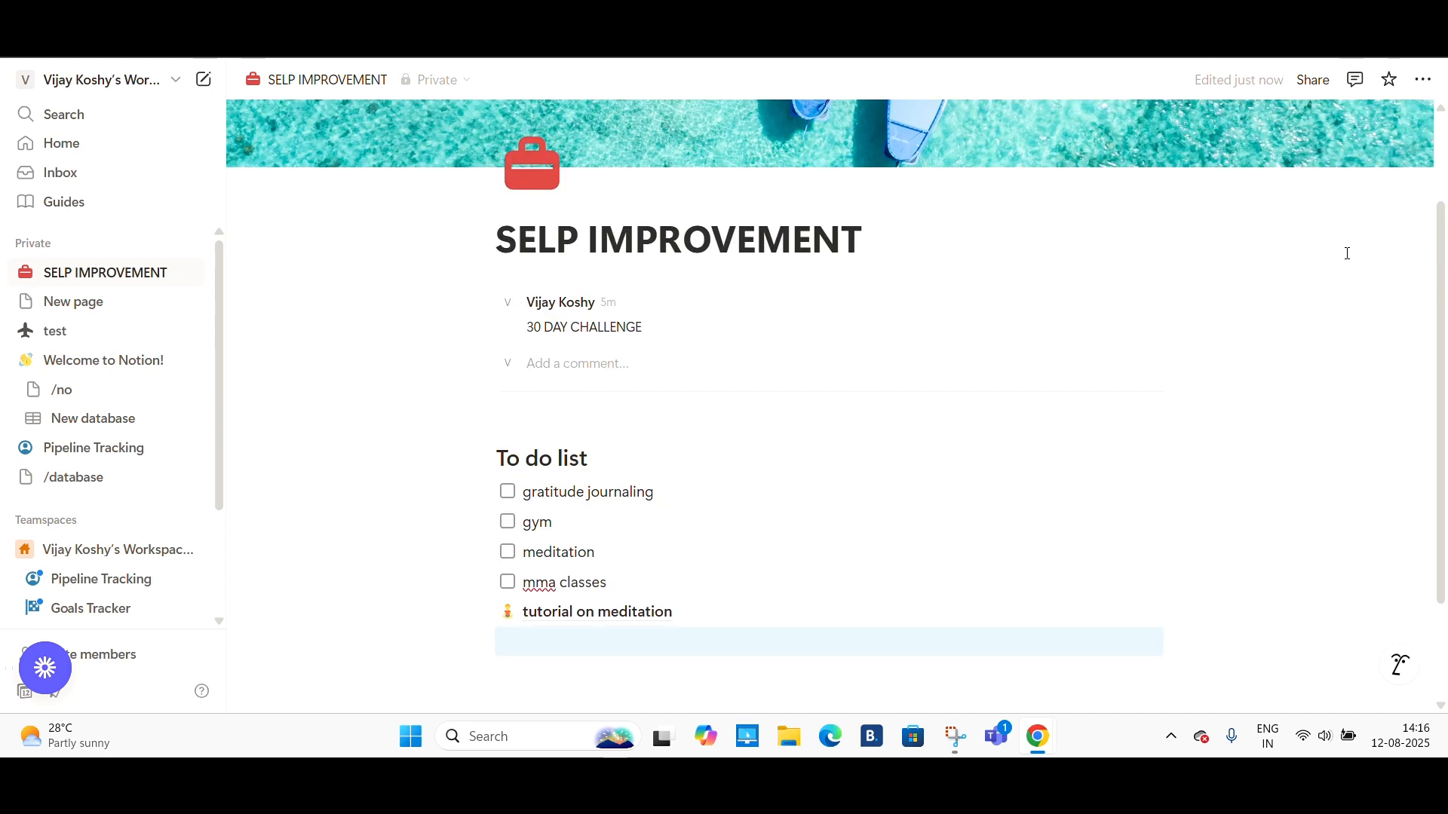
- Turn on full width and small text for the SELP IMPROVEMENT page
{"action": "left_click", "coordinate": [1426, 89]}
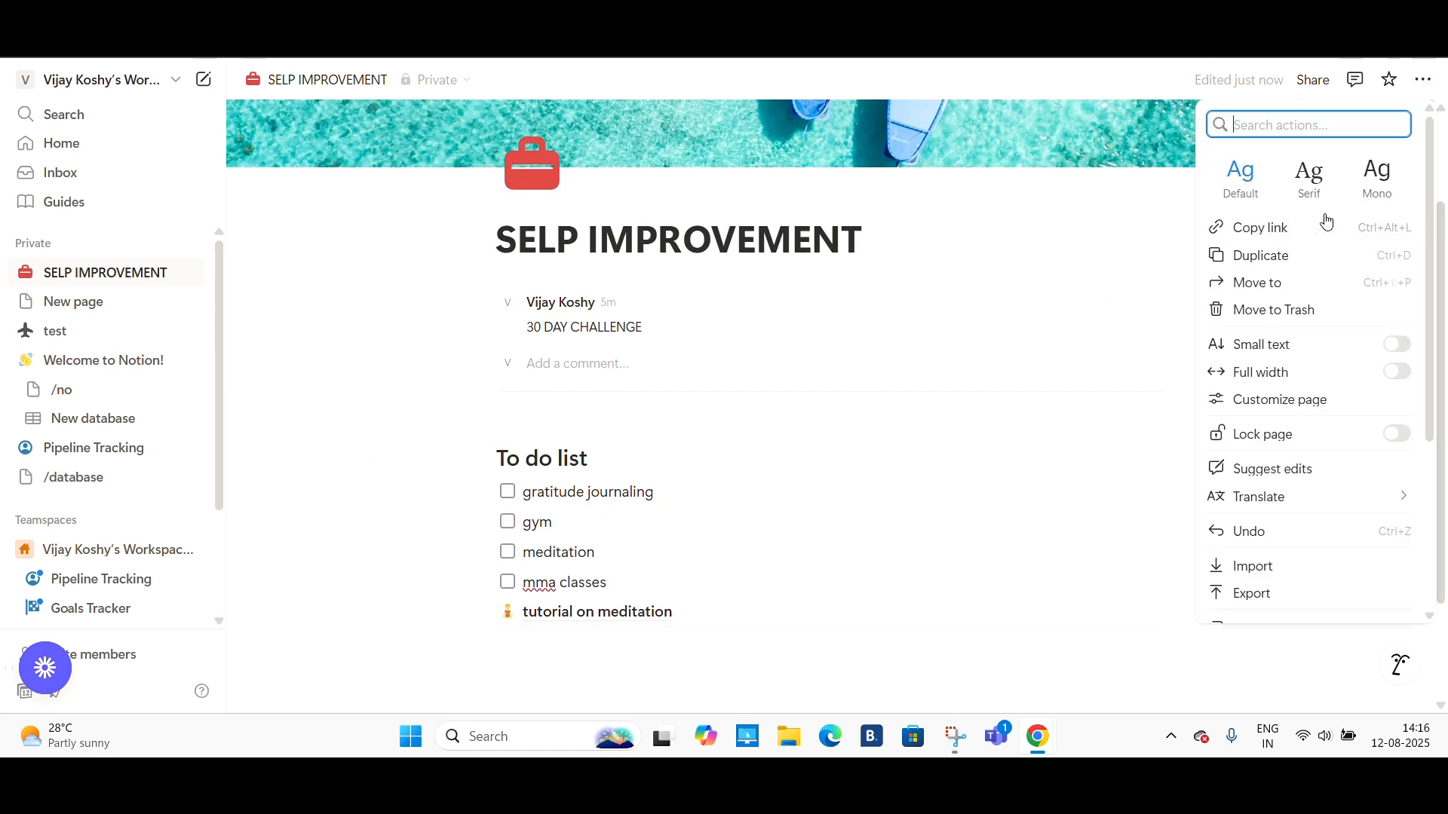
{"action": "left_click", "coordinate": [1397, 371]}
{"action": "left_click", "coordinate": [1398, 372]}
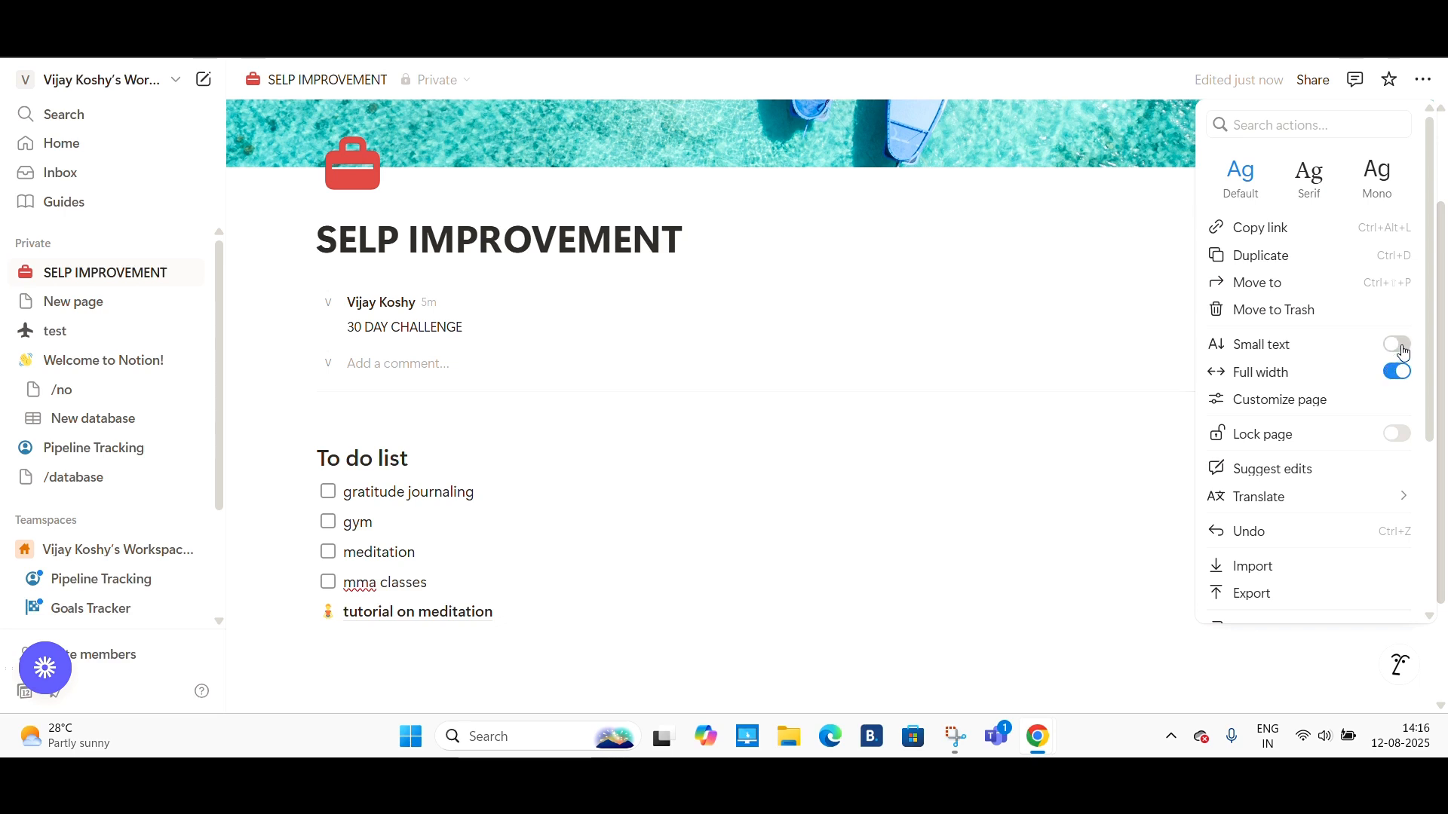
{"action": "left_click", "coordinate": [1401, 347]}
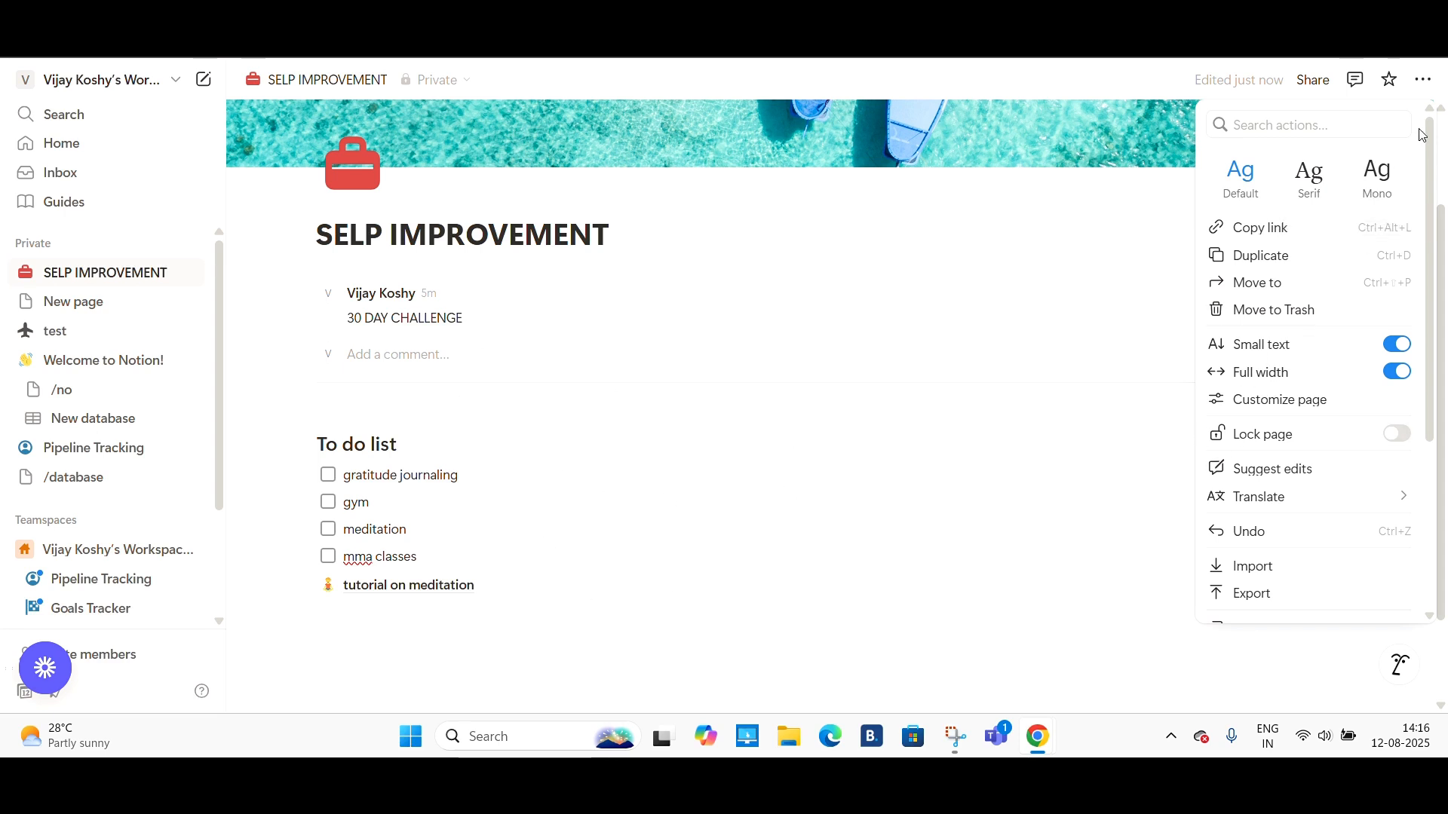
{"action": "left_click", "coordinate": [1432, 85]}
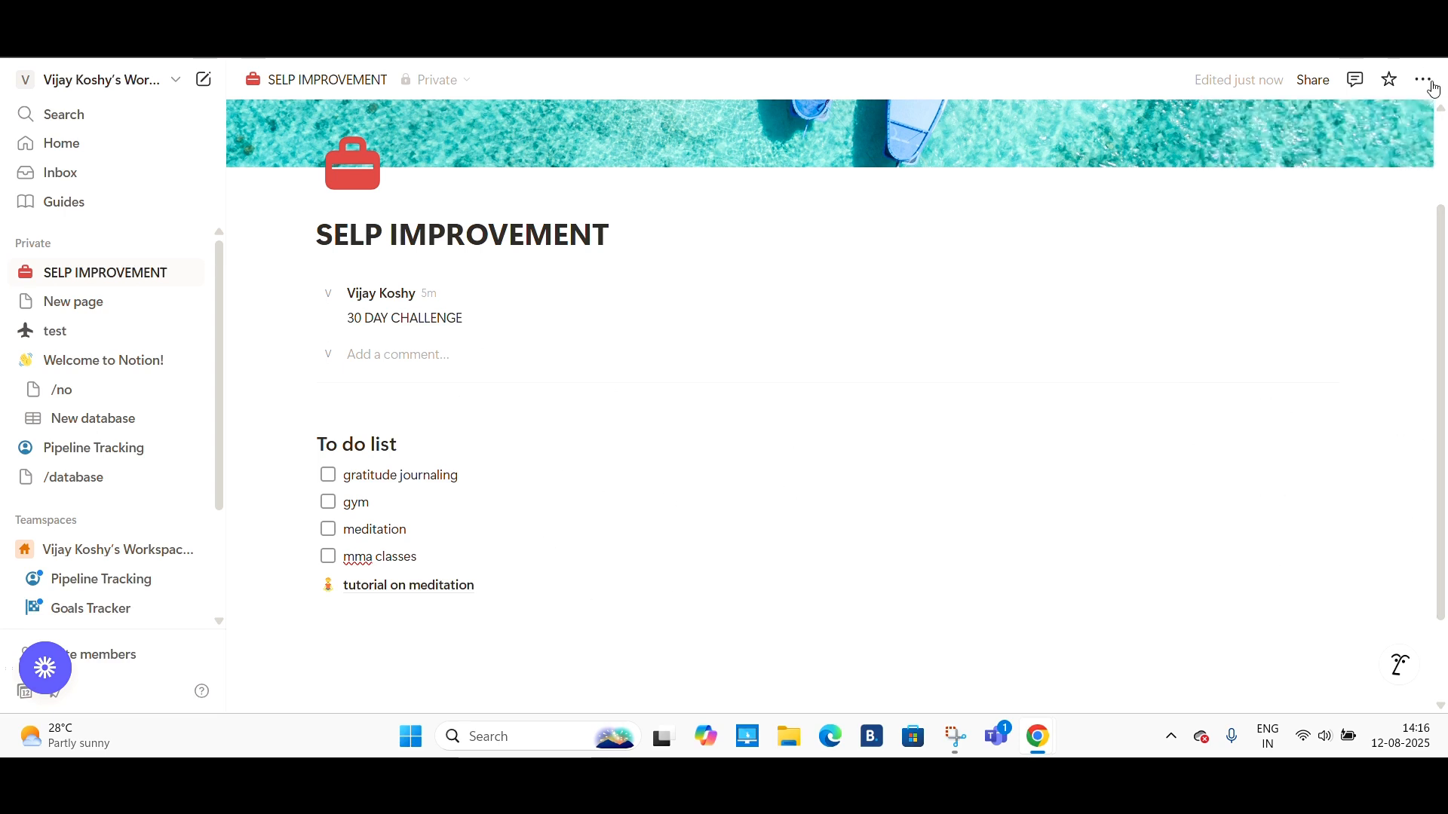
- Open the tutorial on meditation sub-page and go back to the SELP IMPROVEMENT page
{"action": "left_click", "coordinate": [408, 586]}
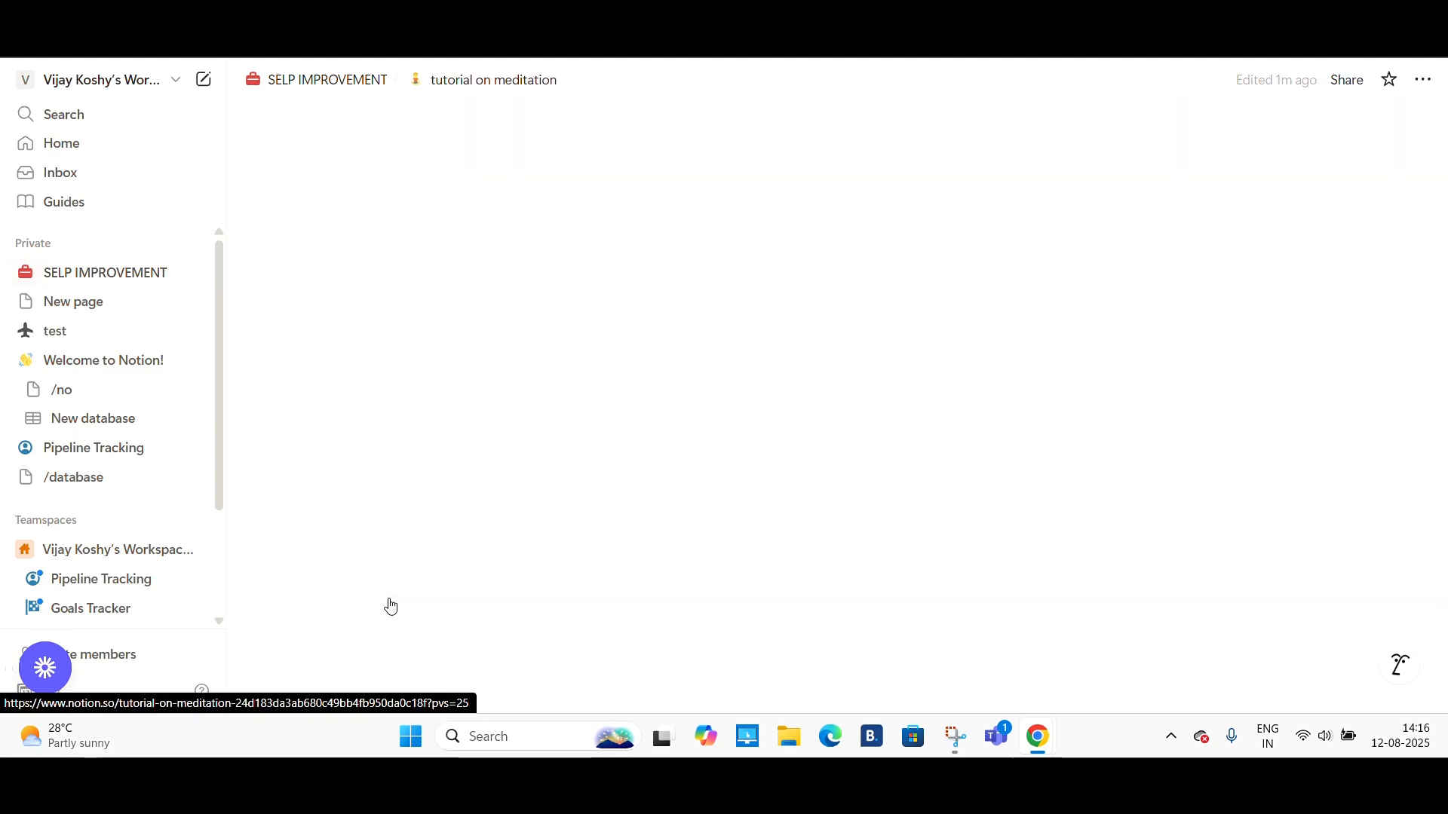
{"action": "left_click", "coordinate": [313, 79]}
{"action": "scroll", "coordinate": [423, 531], "scroll_direction": "down", "scroll_amount": 3}
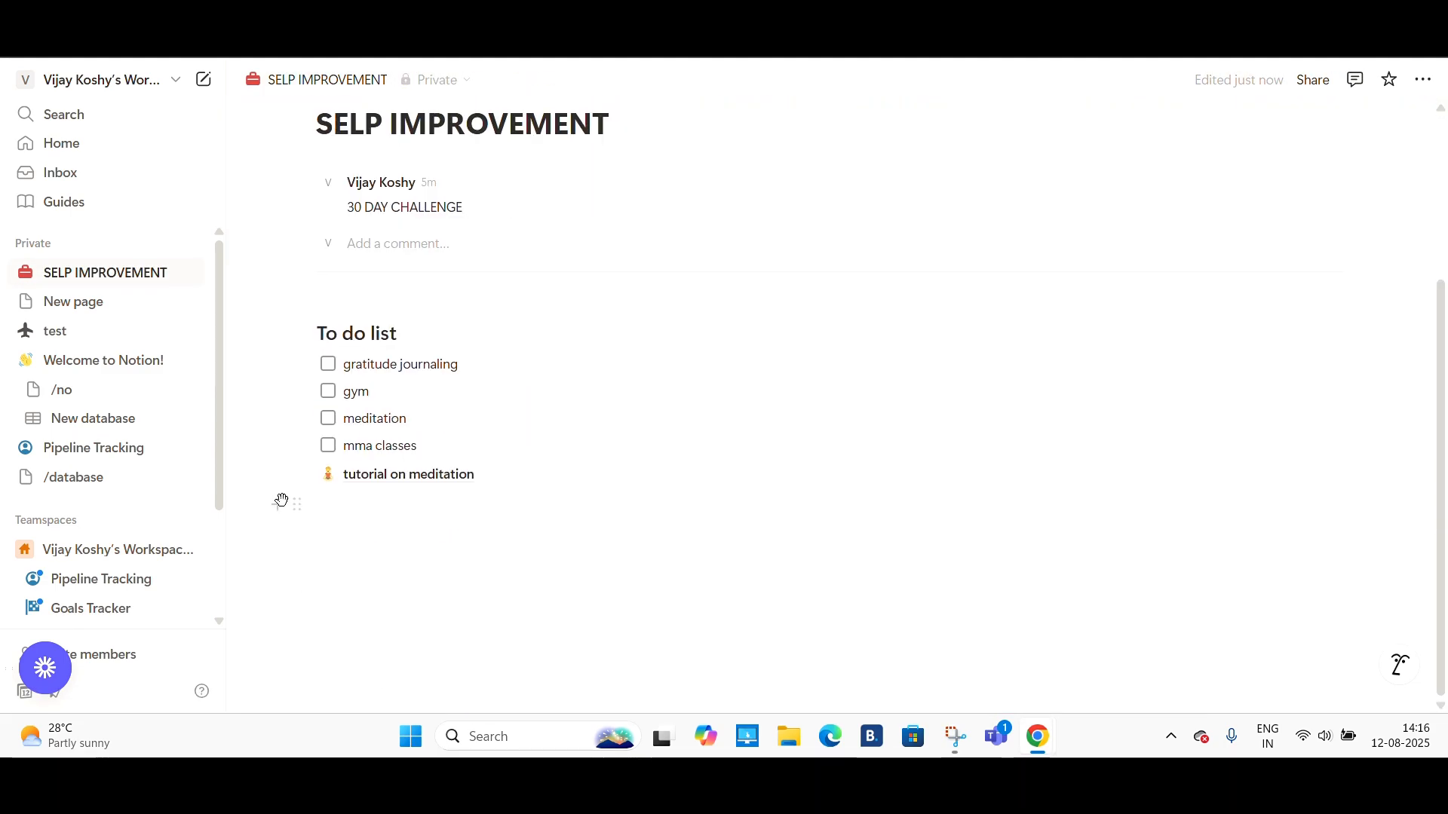
- Below the sub-page link, add a Heading 3 titled test 1 followed by a bulleted list of three test items
{"action": "left_click", "coordinate": [326, 508]}
{"action": "type", "text": "/"}
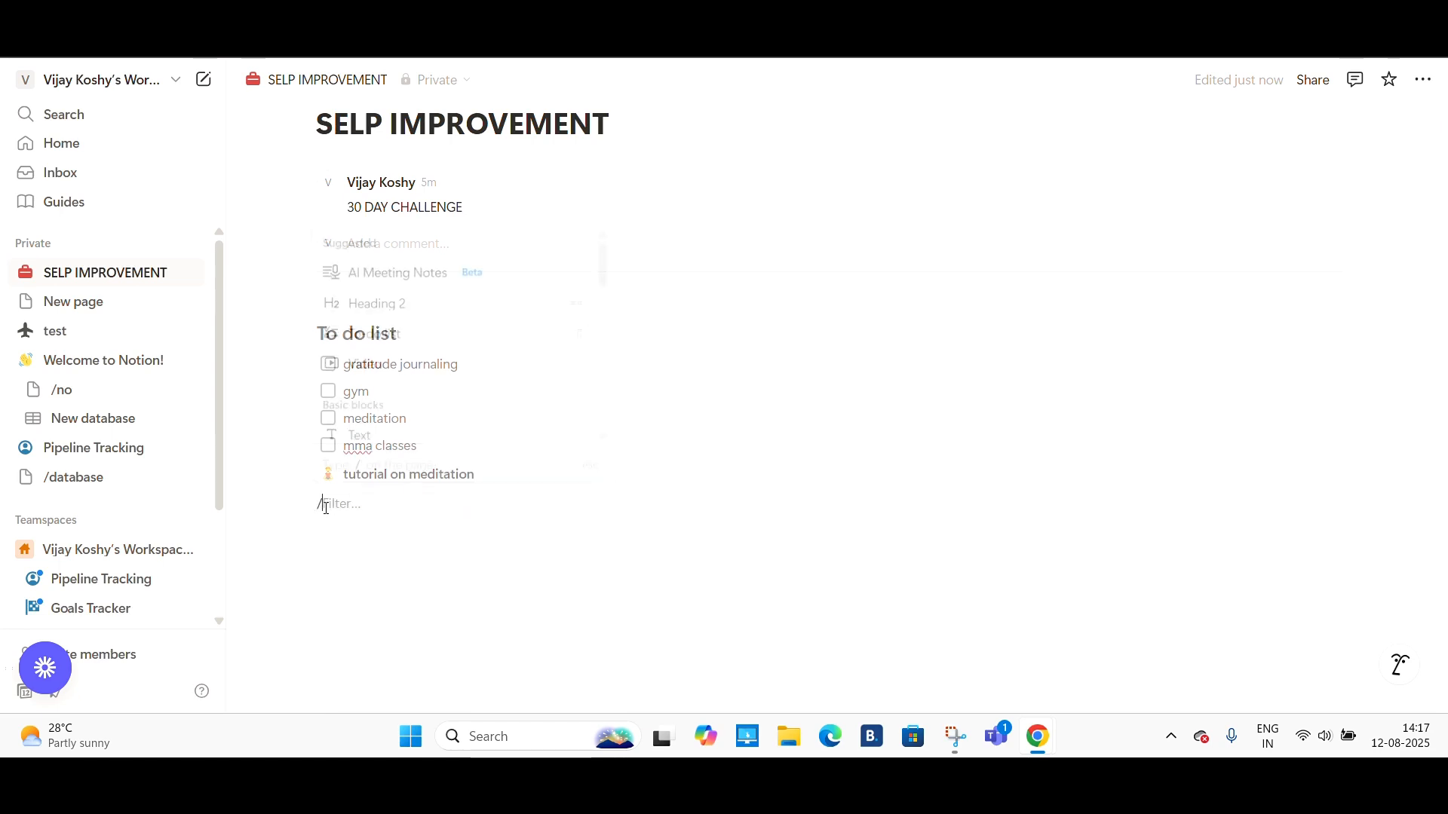
{"action": "scroll", "coordinate": [391, 382], "scroll_direction": "down", "scroll_amount": 1}
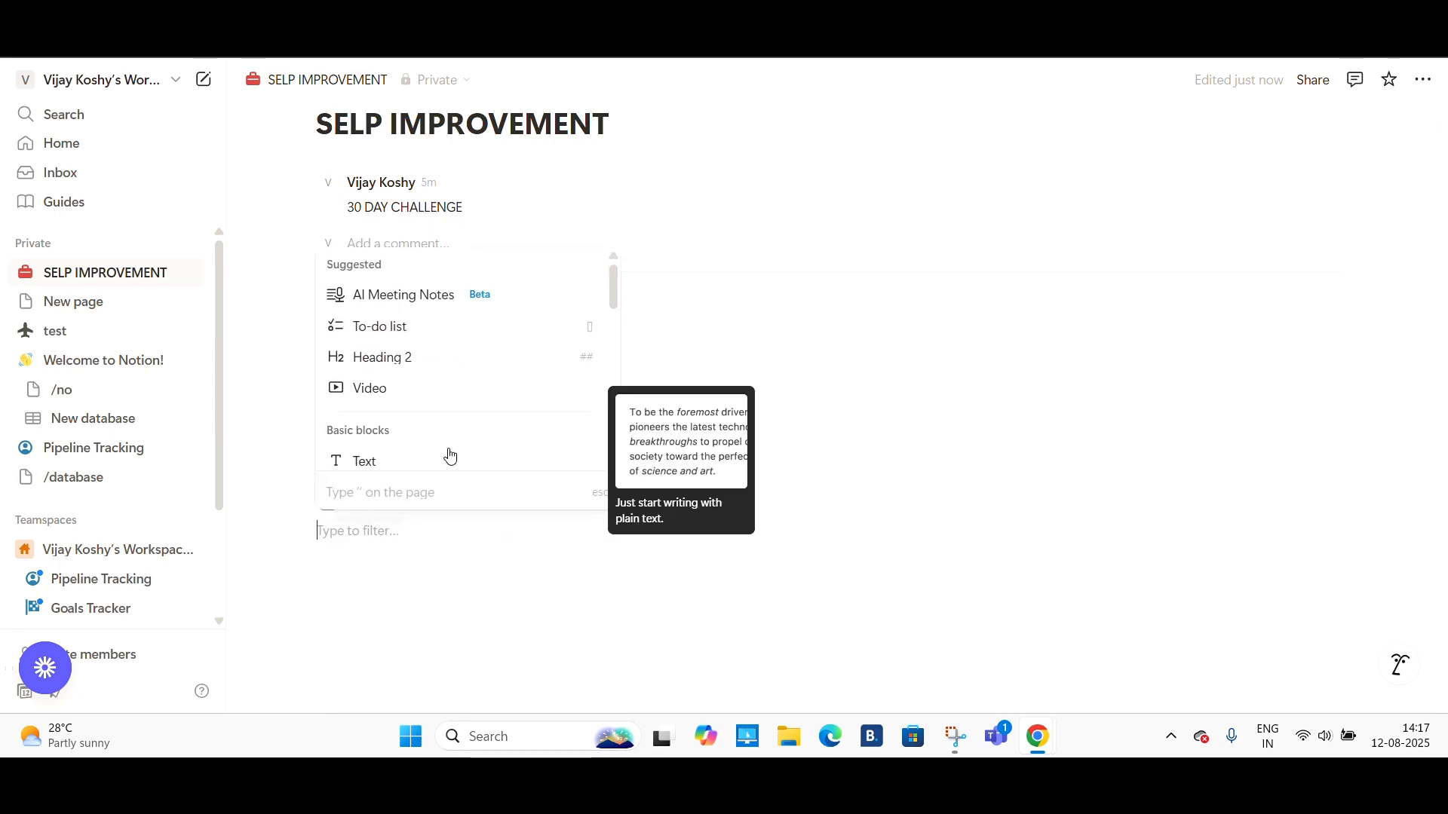
{"action": "scroll", "coordinate": [450, 456], "scroll_direction": "down", "scroll_amount": 4}
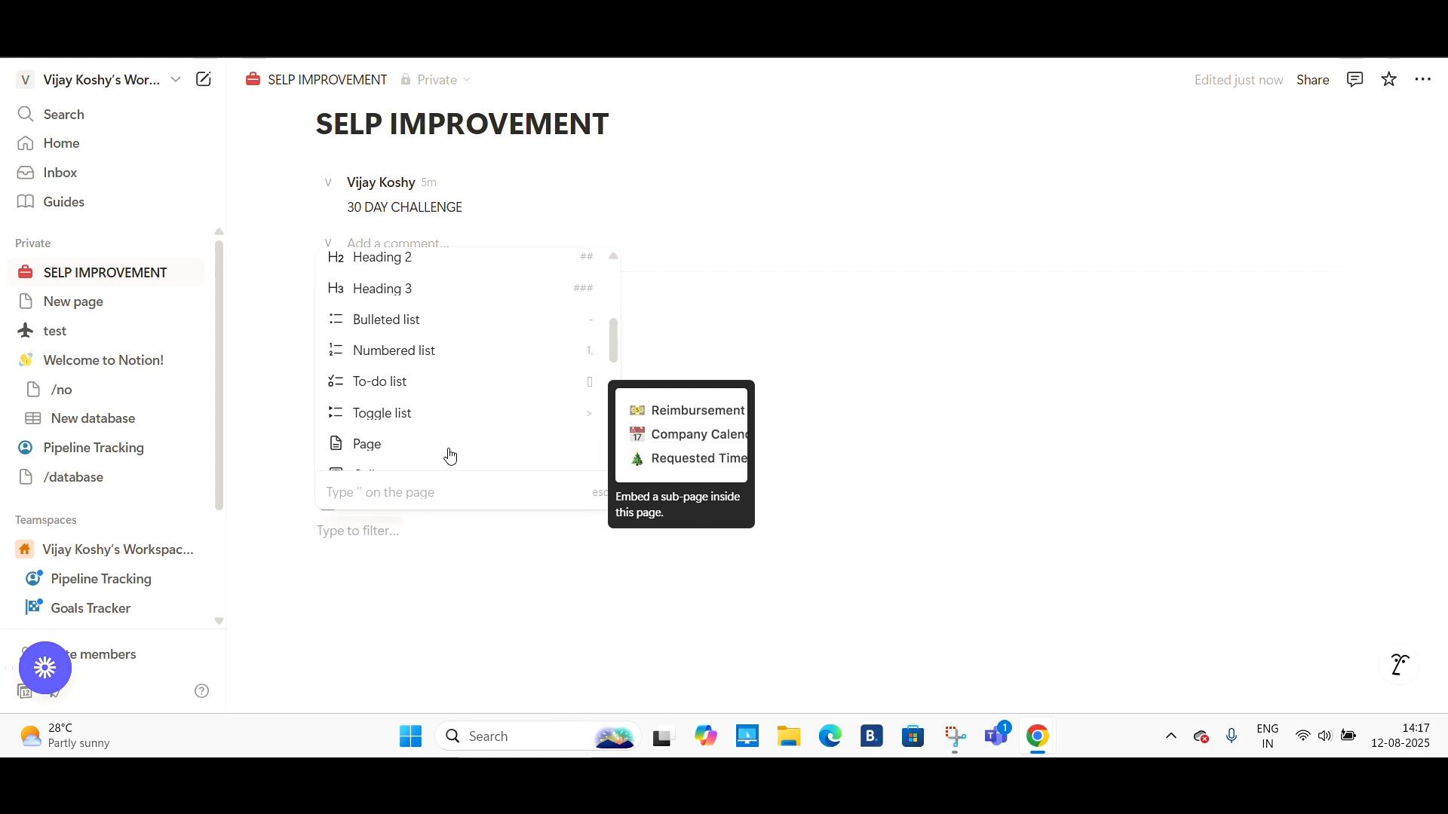
{"action": "left_click", "coordinate": [463, 321]}
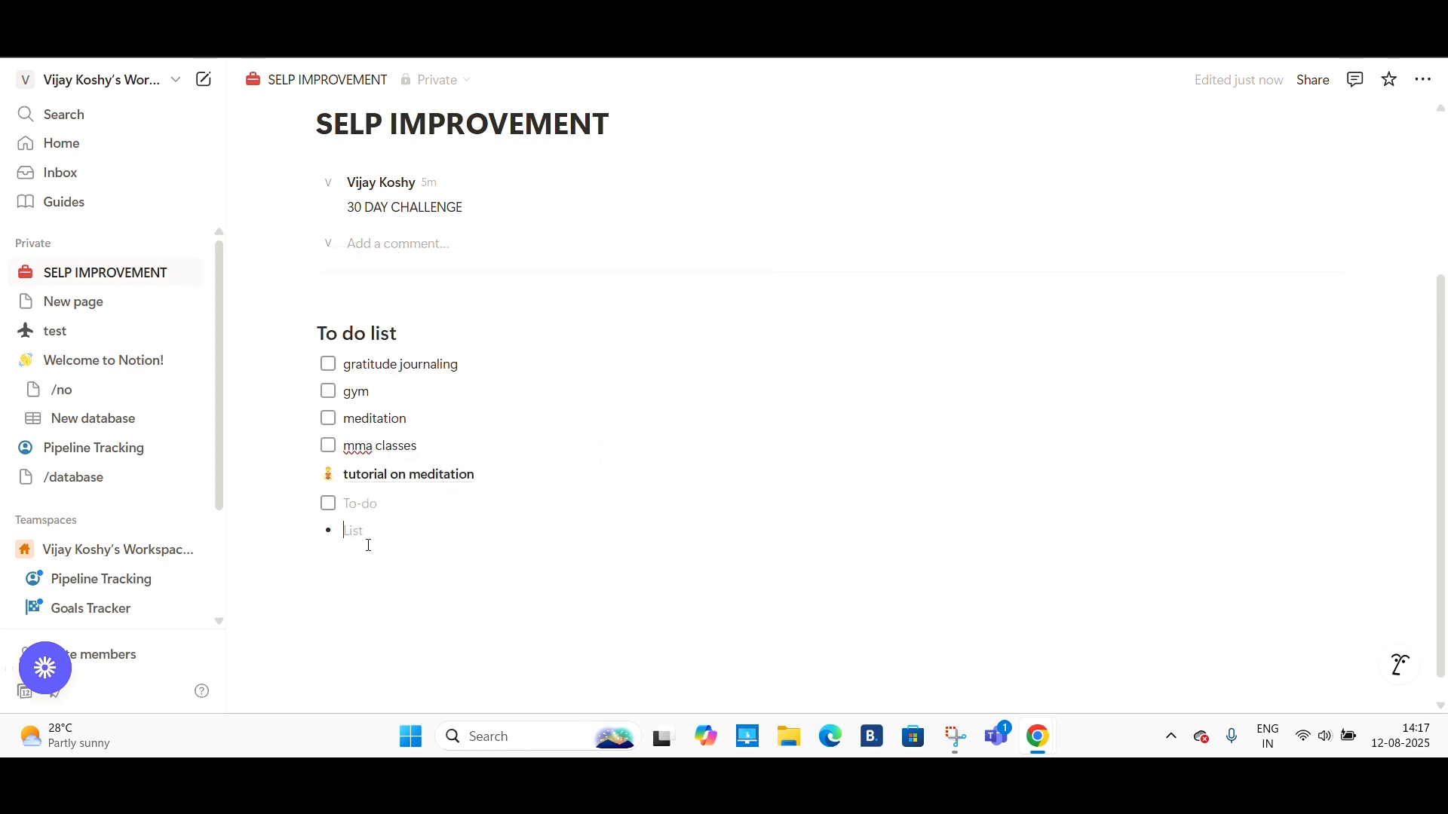
{"action": "type", "text": "test"}
{"action": "key", "text": "Return"}
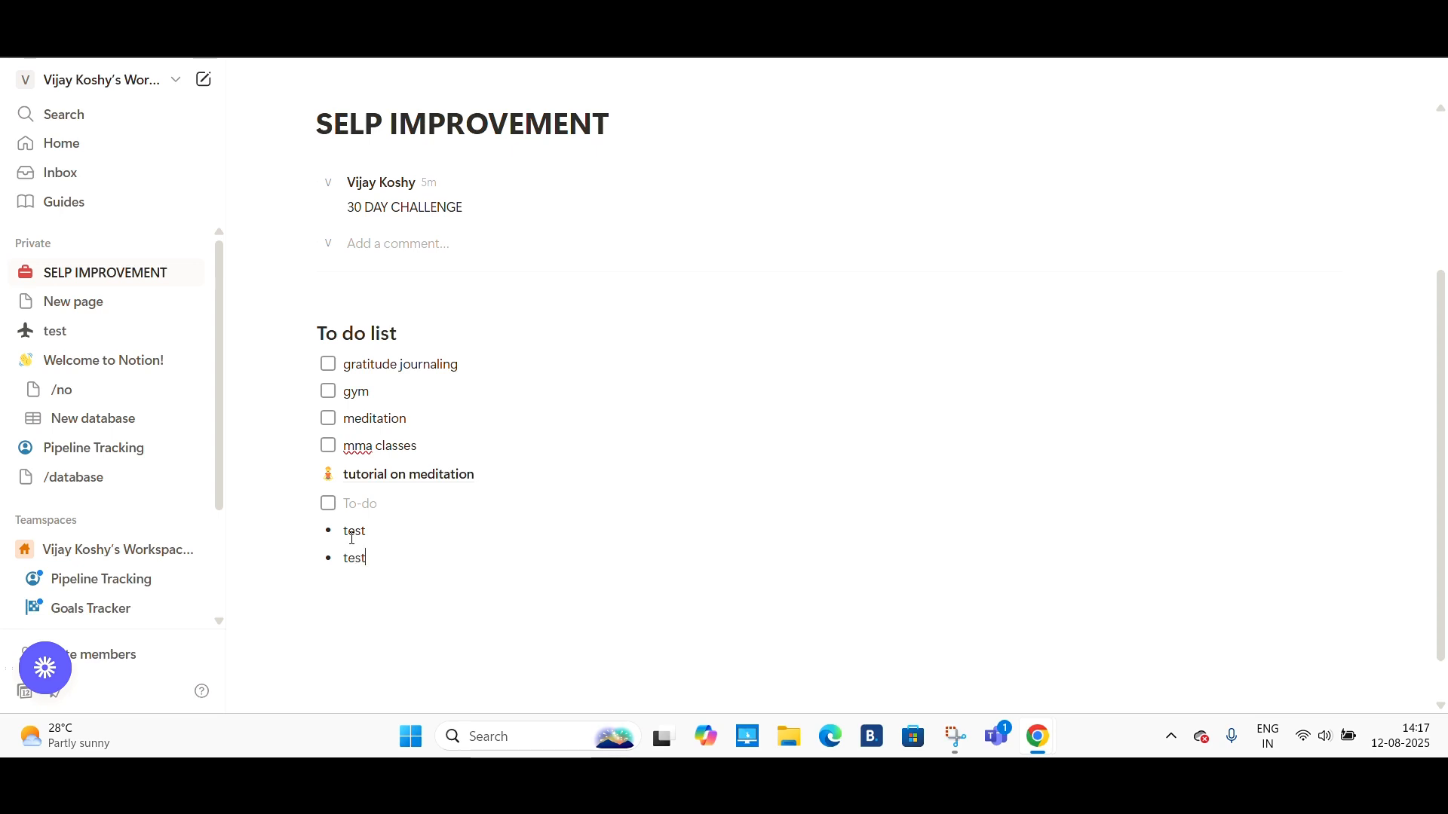
{"action": "key", "text": "Return"}
{"action": "left_click", "coordinate": [363, 509]}
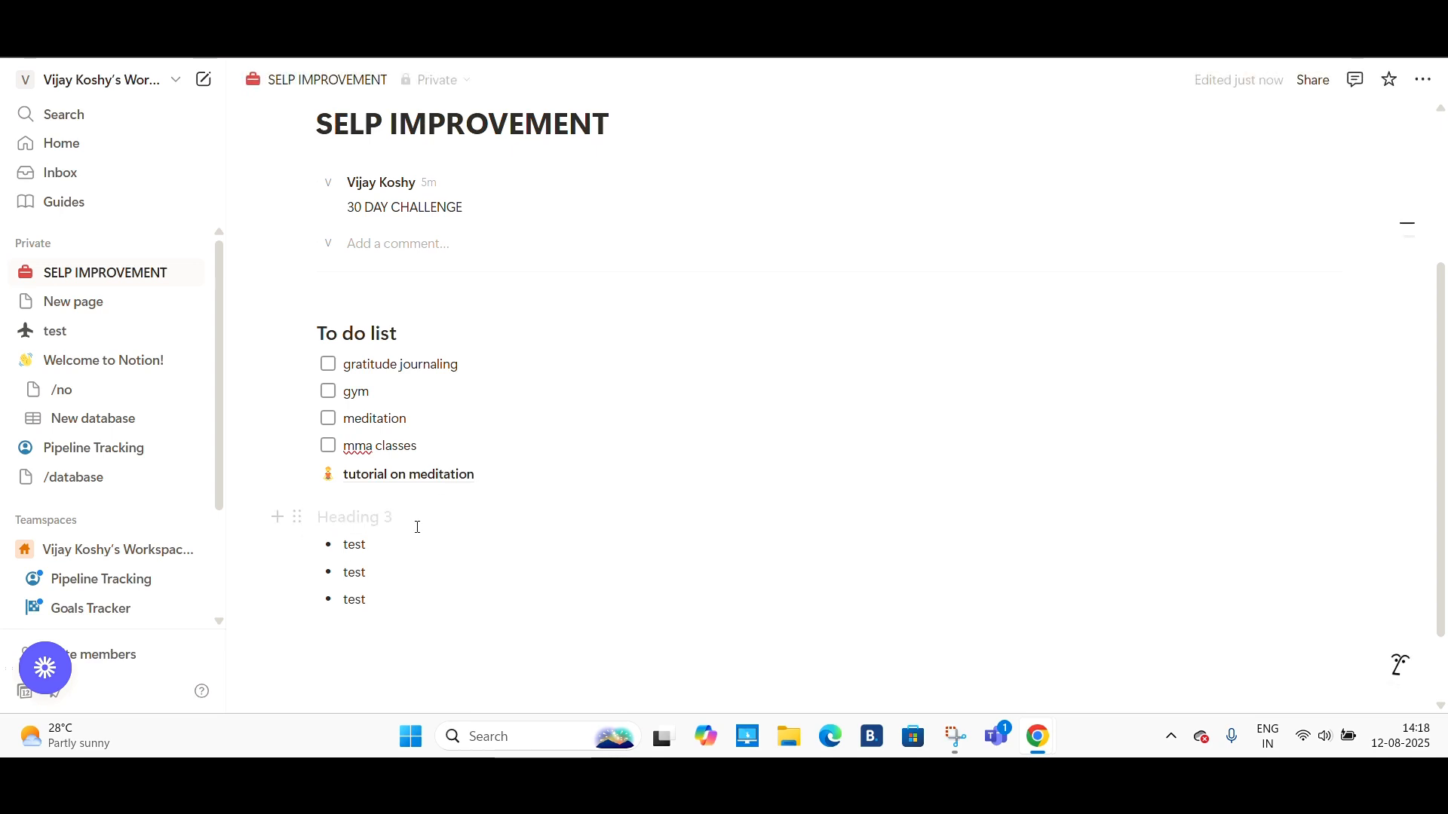
{"action": "type", "text": "test 1"}
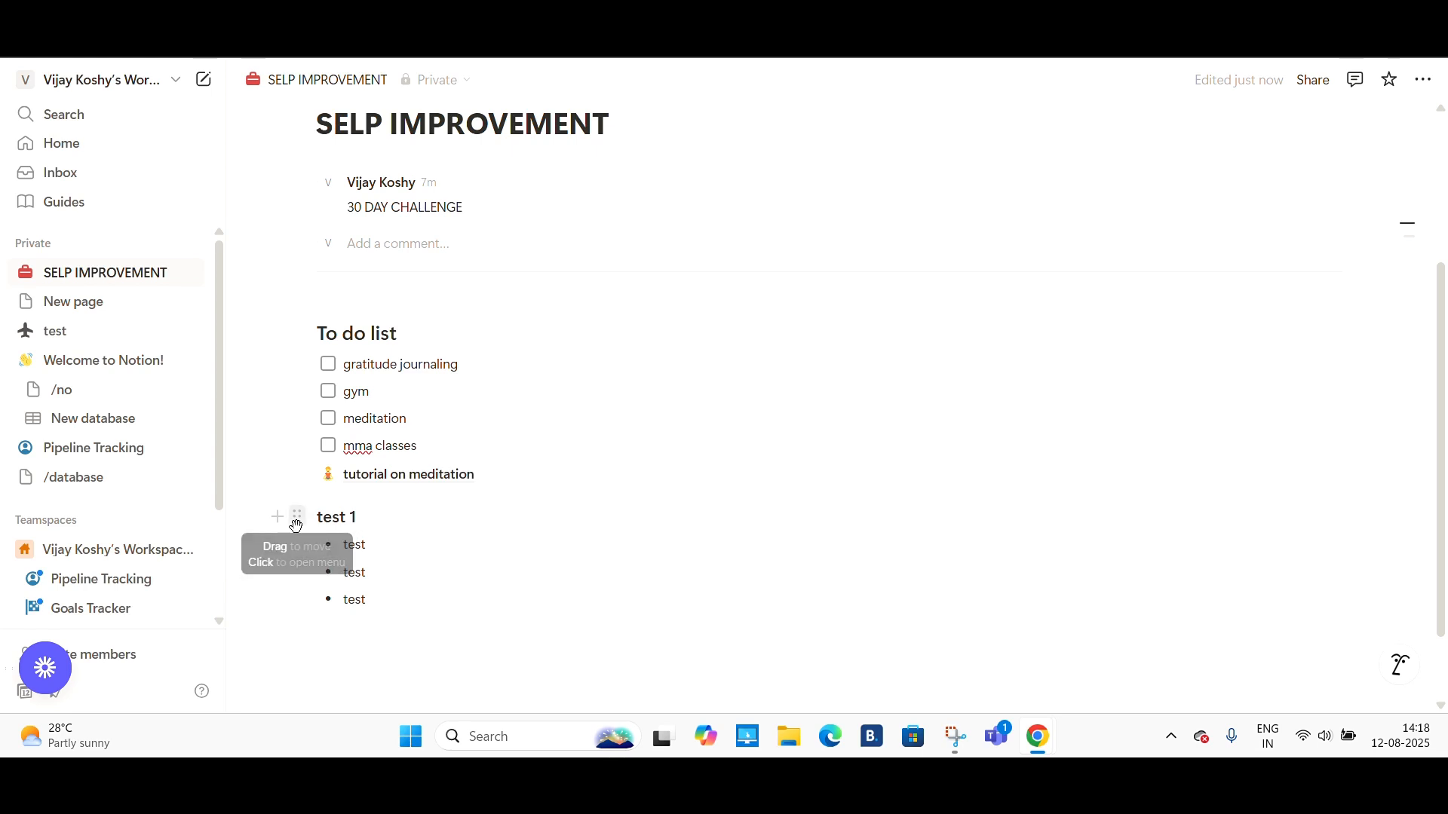
- Move the test 1 heading and its three test bullets into a second column beside the to-do list
{"action": "left_click_drag", "start_coordinate": [296, 518], "coordinate": [1351, 338]}
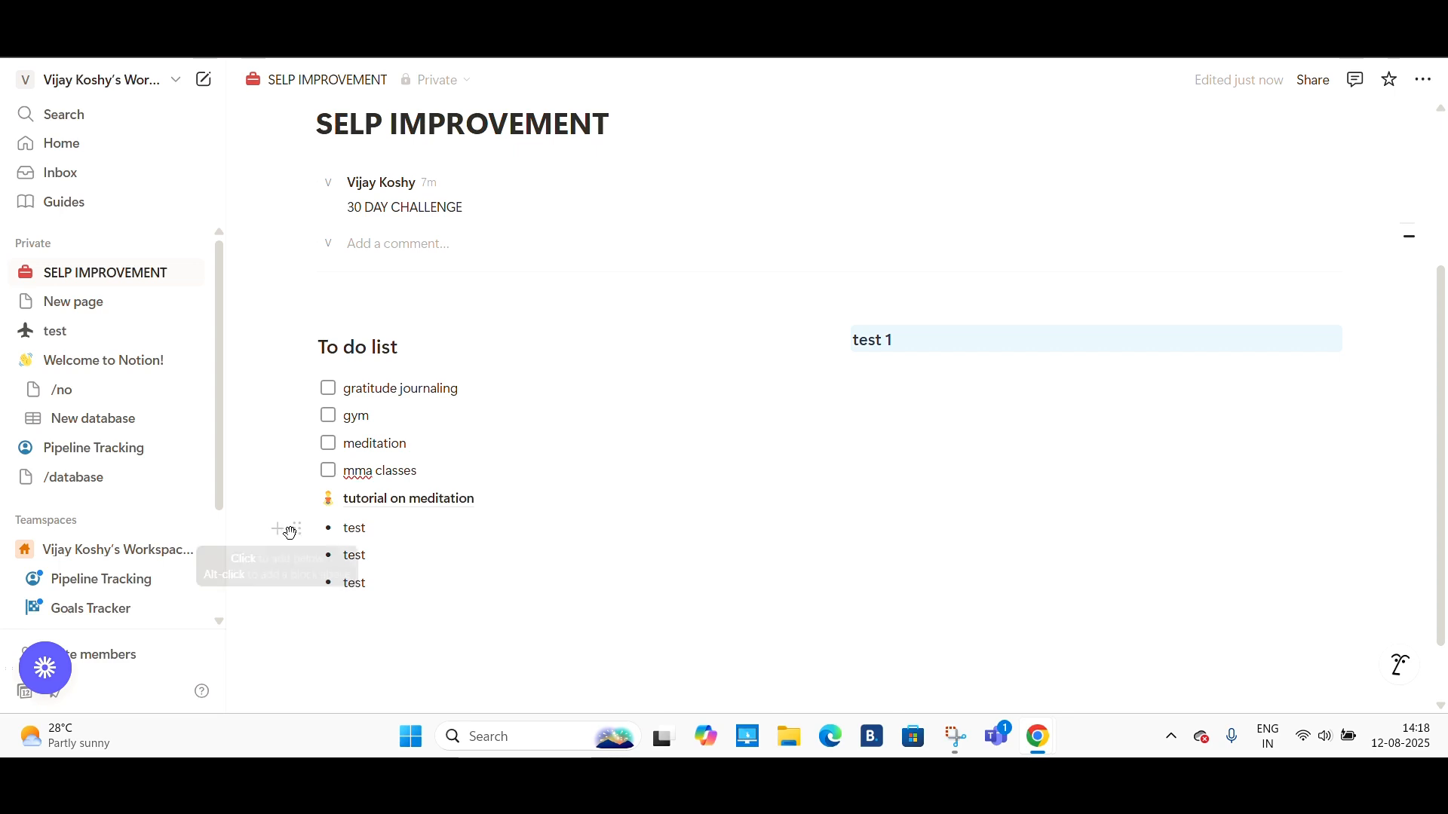
{"action": "left_click_drag", "start_coordinate": [297, 529], "coordinate": [1355, 385]}
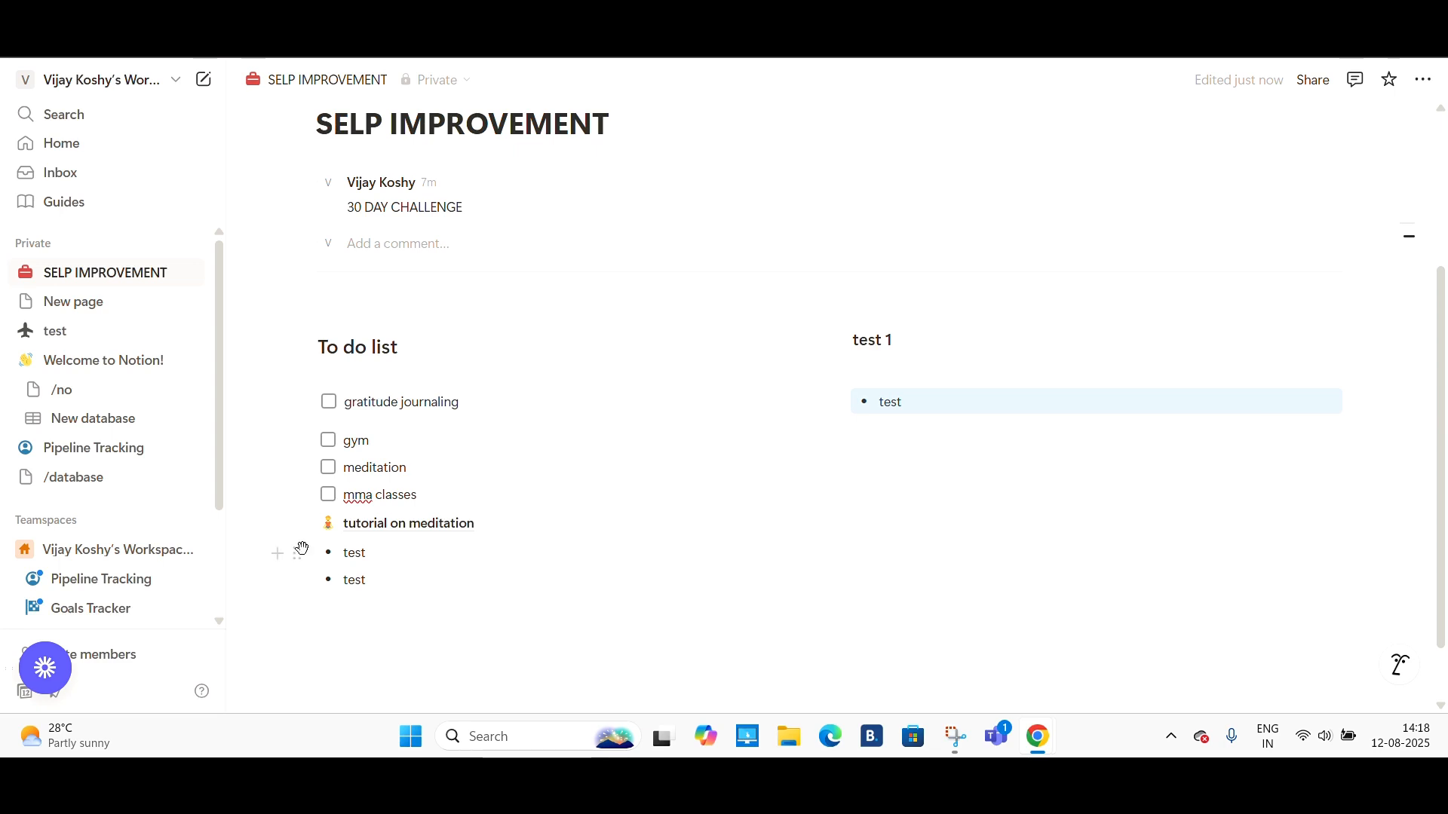
{"action": "left_click_drag", "start_coordinate": [297, 549], "coordinate": [1170, 461]}
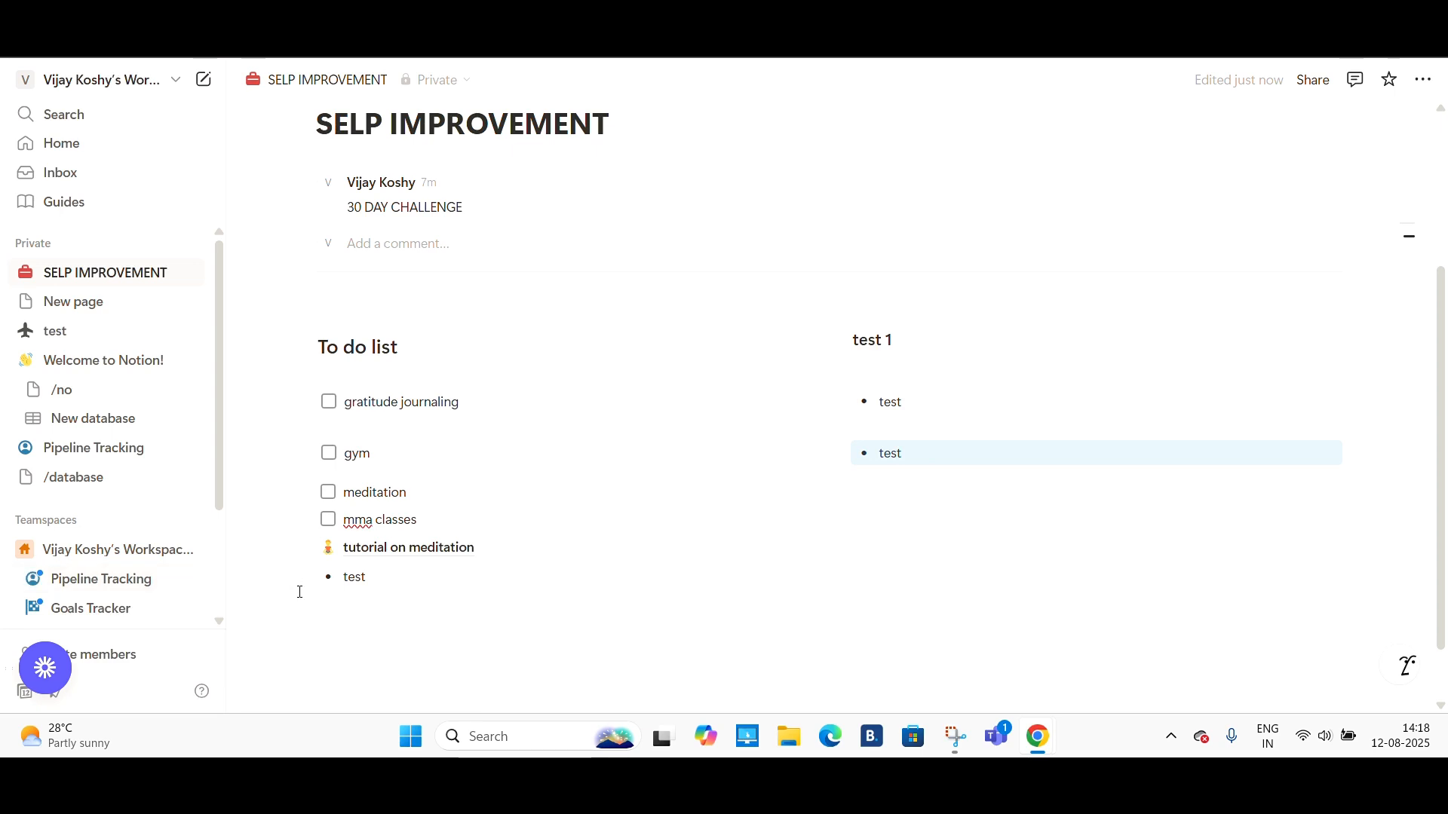
{"action": "left_click_drag", "start_coordinate": [295, 578], "coordinate": [1349, 460]}
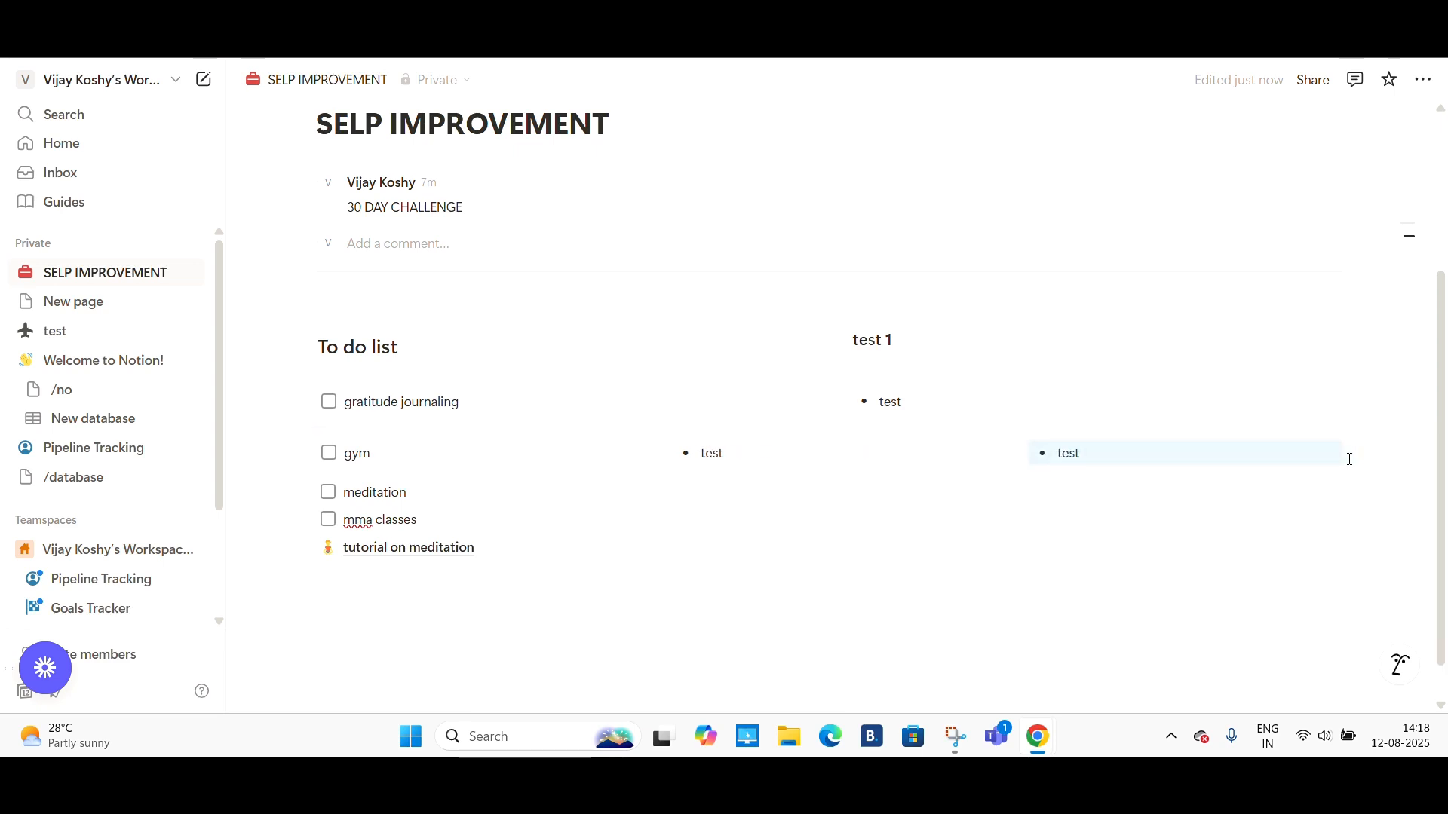
{"action": "left_click_drag", "start_coordinate": [1086, 475], "coordinate": [731, 473]}
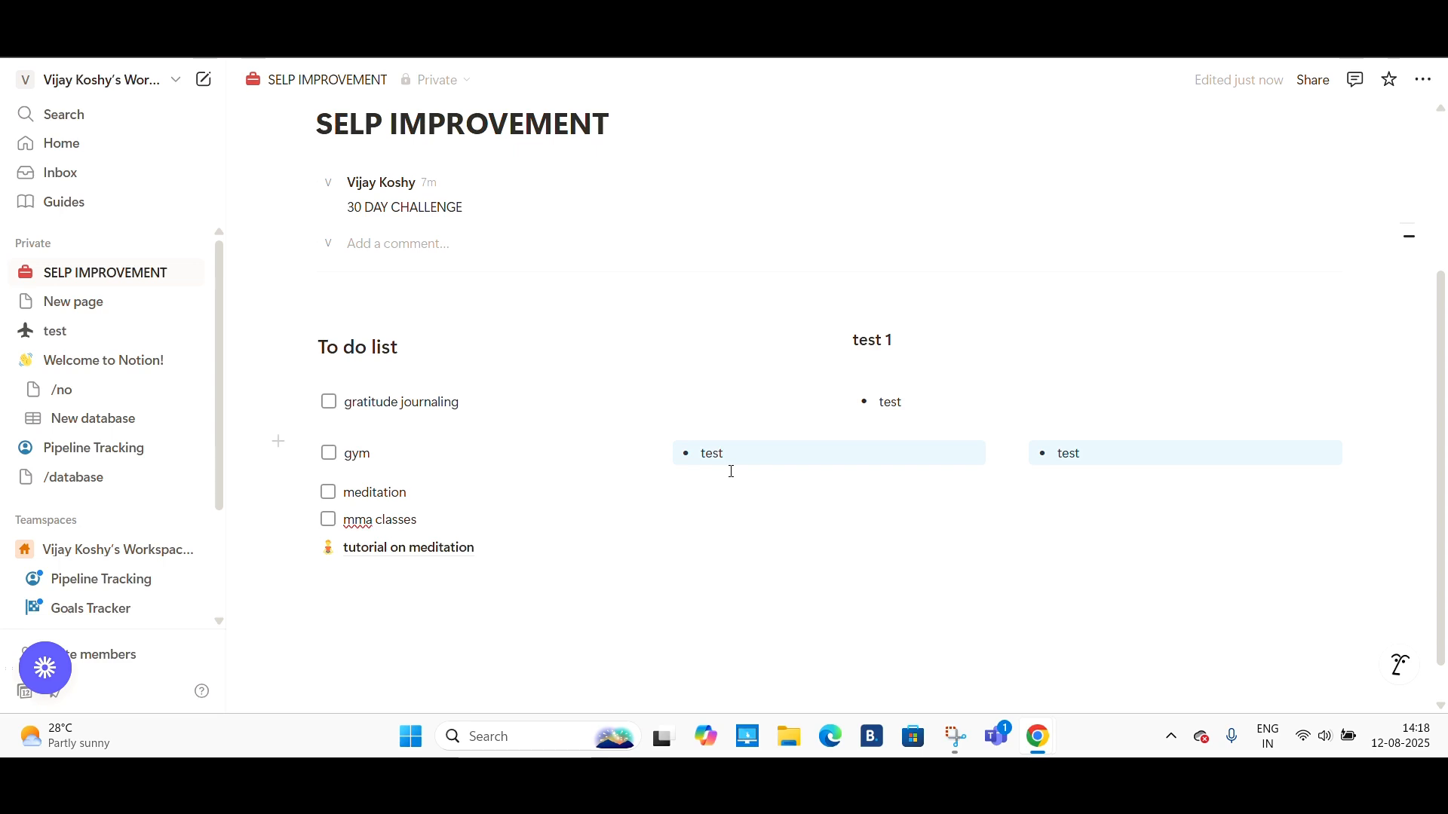
{"action": "left_click", "coordinate": [874, 525]}
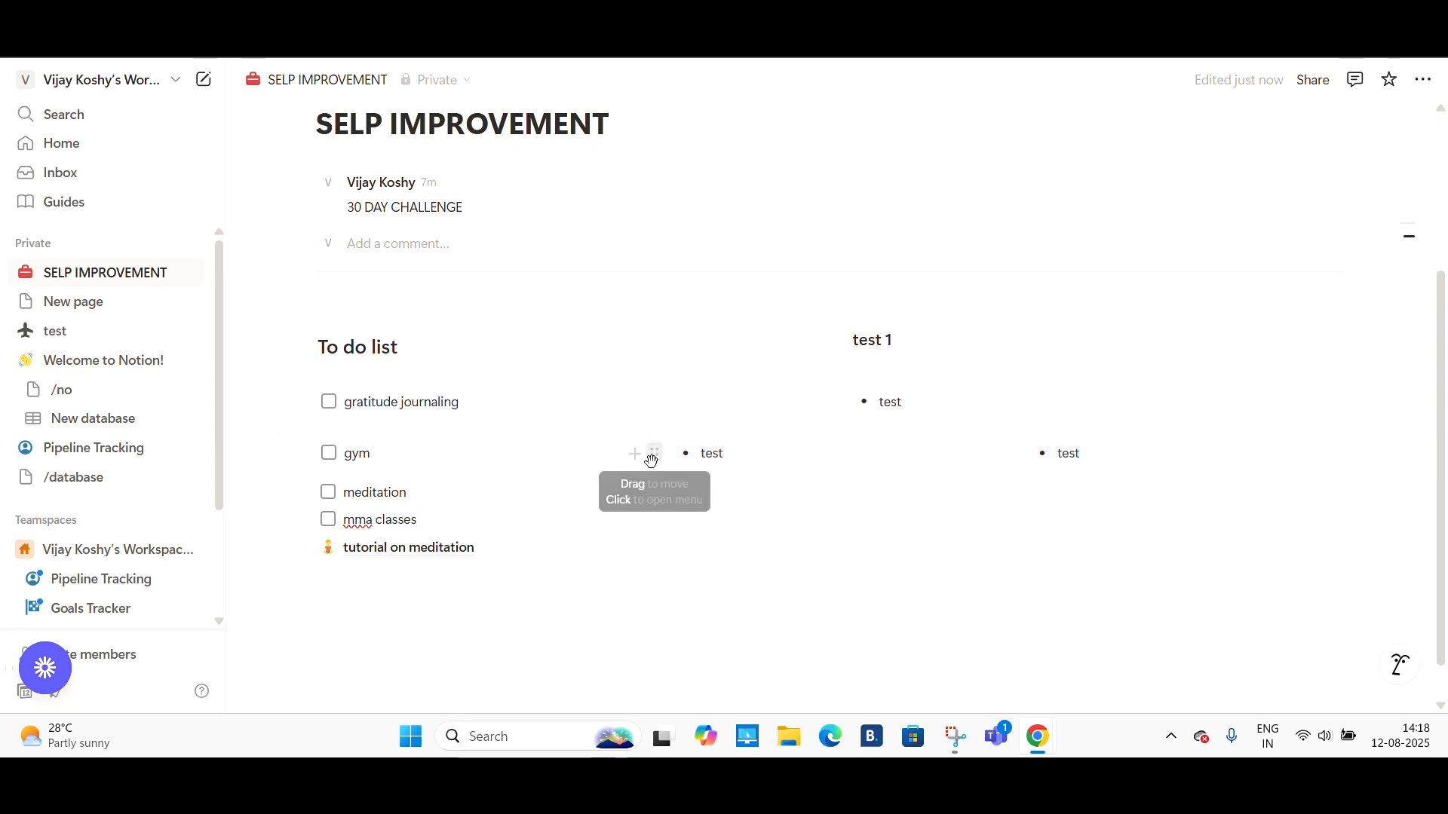
{"action": "left_click_drag", "start_coordinate": [653, 457], "coordinate": [1346, 494]}
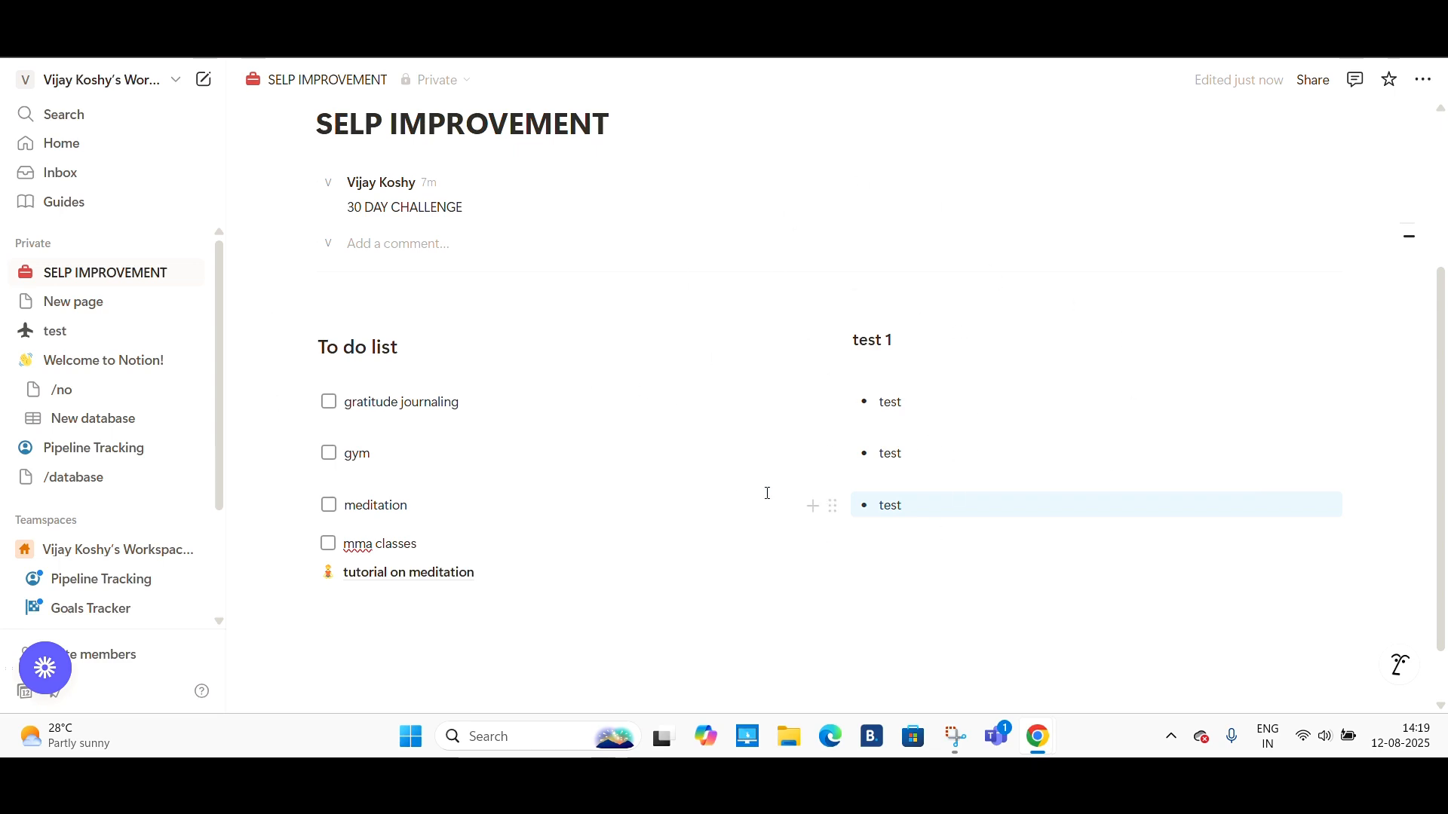
{"action": "left_click", "coordinate": [882, 338]}
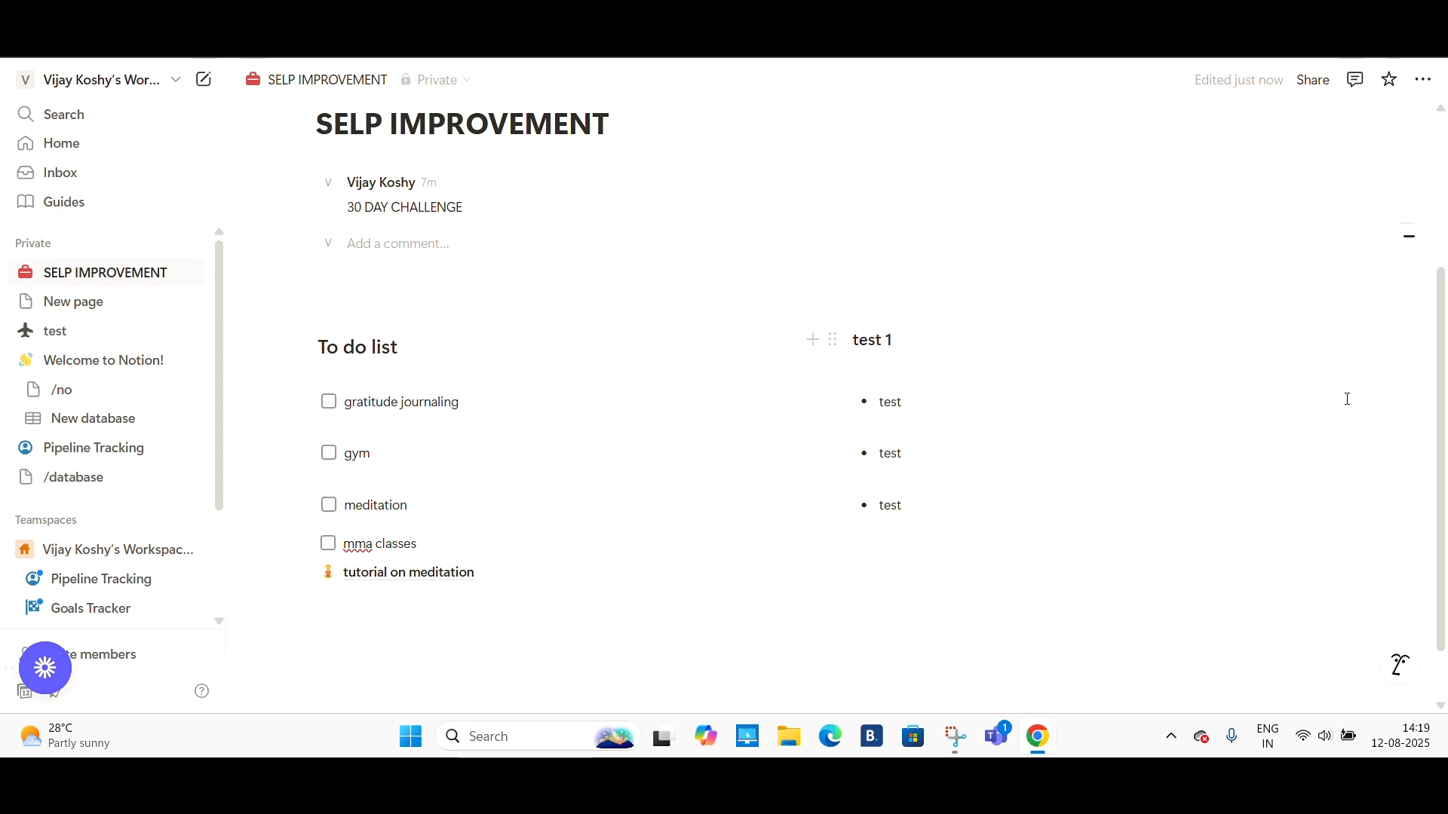
- Below the tutorial on meditation link, insert an inline database
{"action": "scroll", "coordinate": [679, 528], "scroll_direction": "down", "scroll_amount": 1}
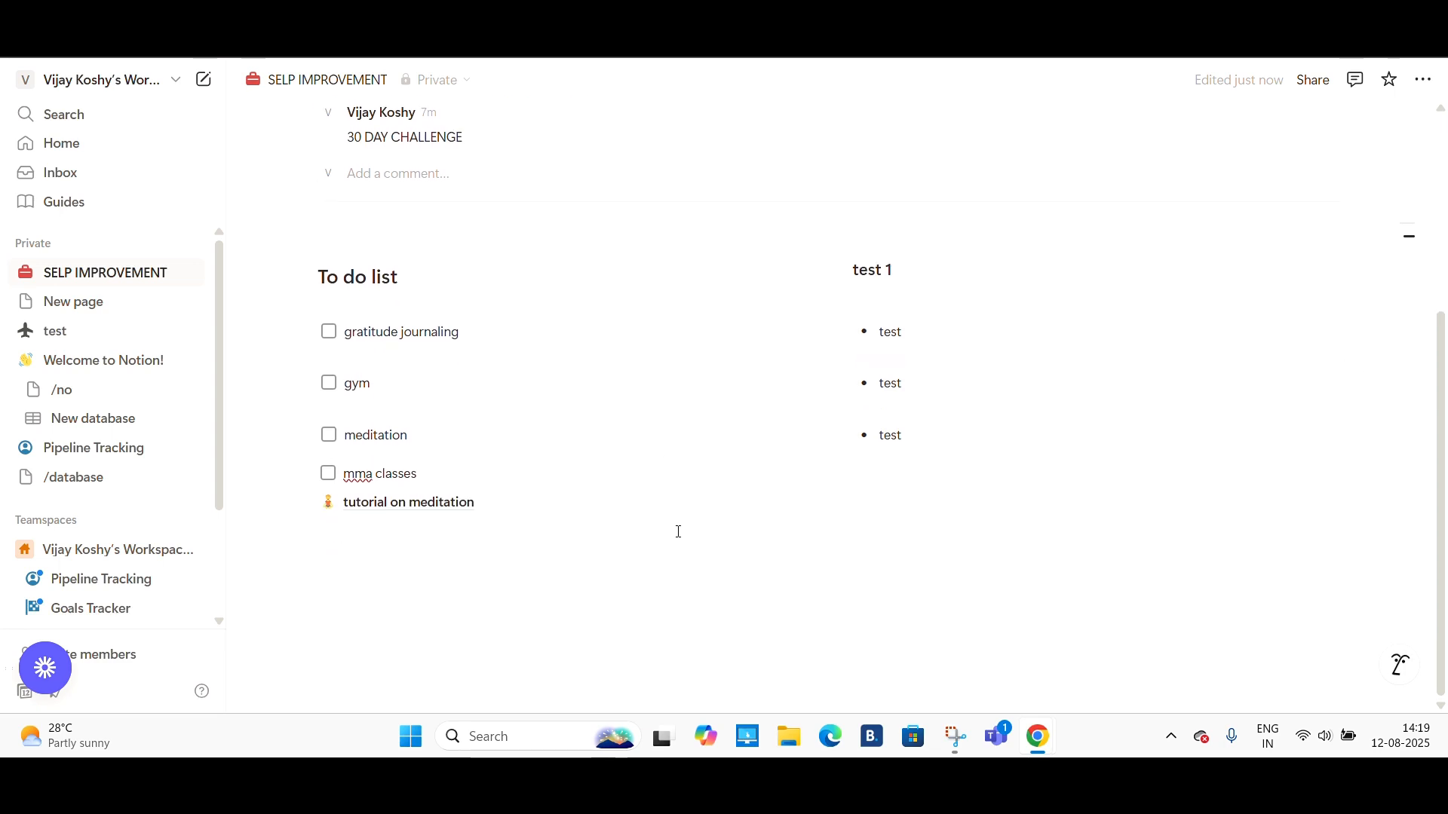
{"action": "left_click", "coordinate": [295, 587]}
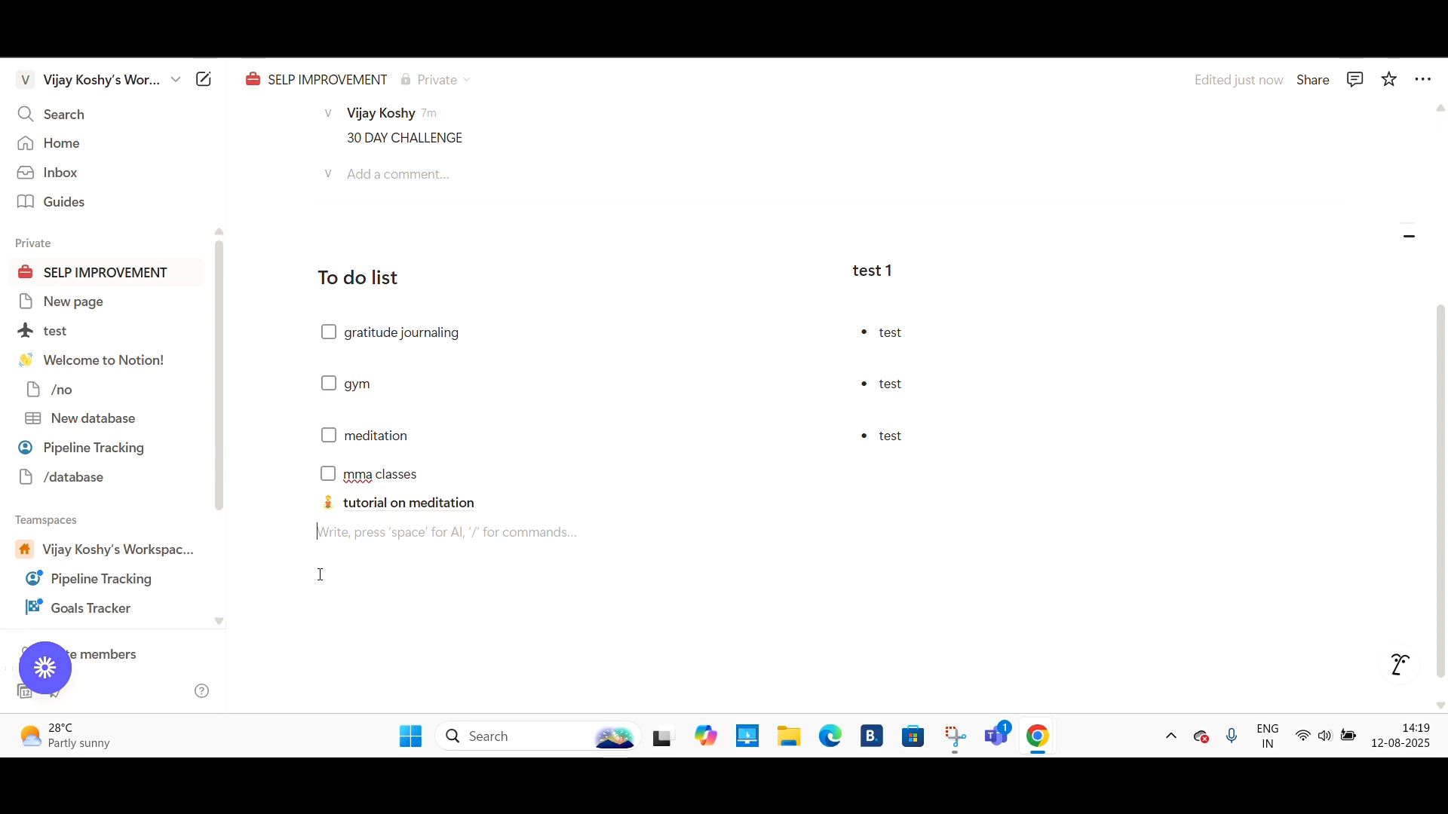
{"action": "type", "text": "/"}
{"action": "scroll", "coordinate": [434, 420], "scroll_direction": "down", "scroll_amount": 3}
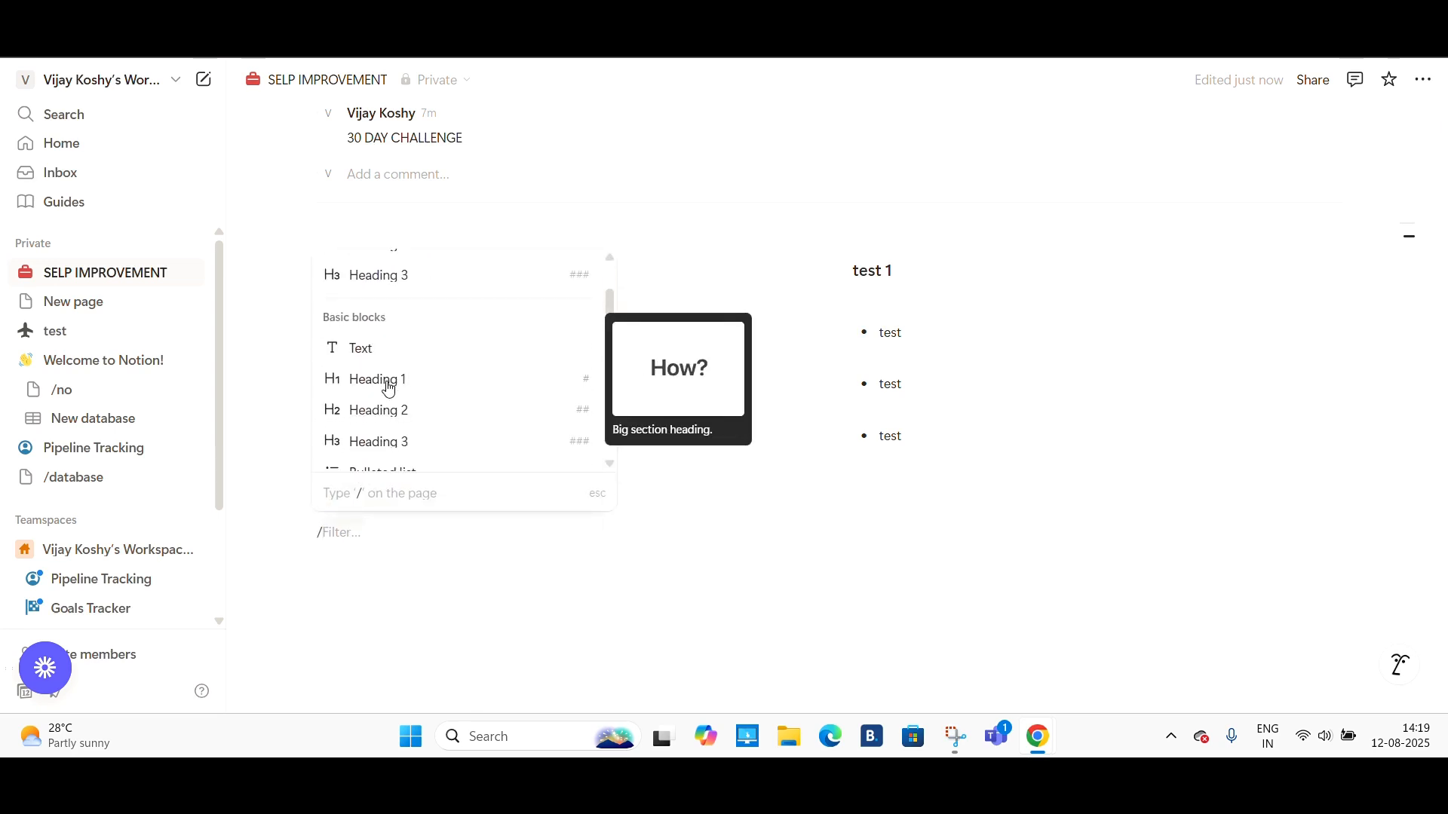
{"action": "scroll", "coordinate": [388, 390], "scroll_direction": "down", "scroll_amount": 3}
{"action": "scroll", "coordinate": [388, 390], "scroll_direction": "down", "scroll_amount": 10}
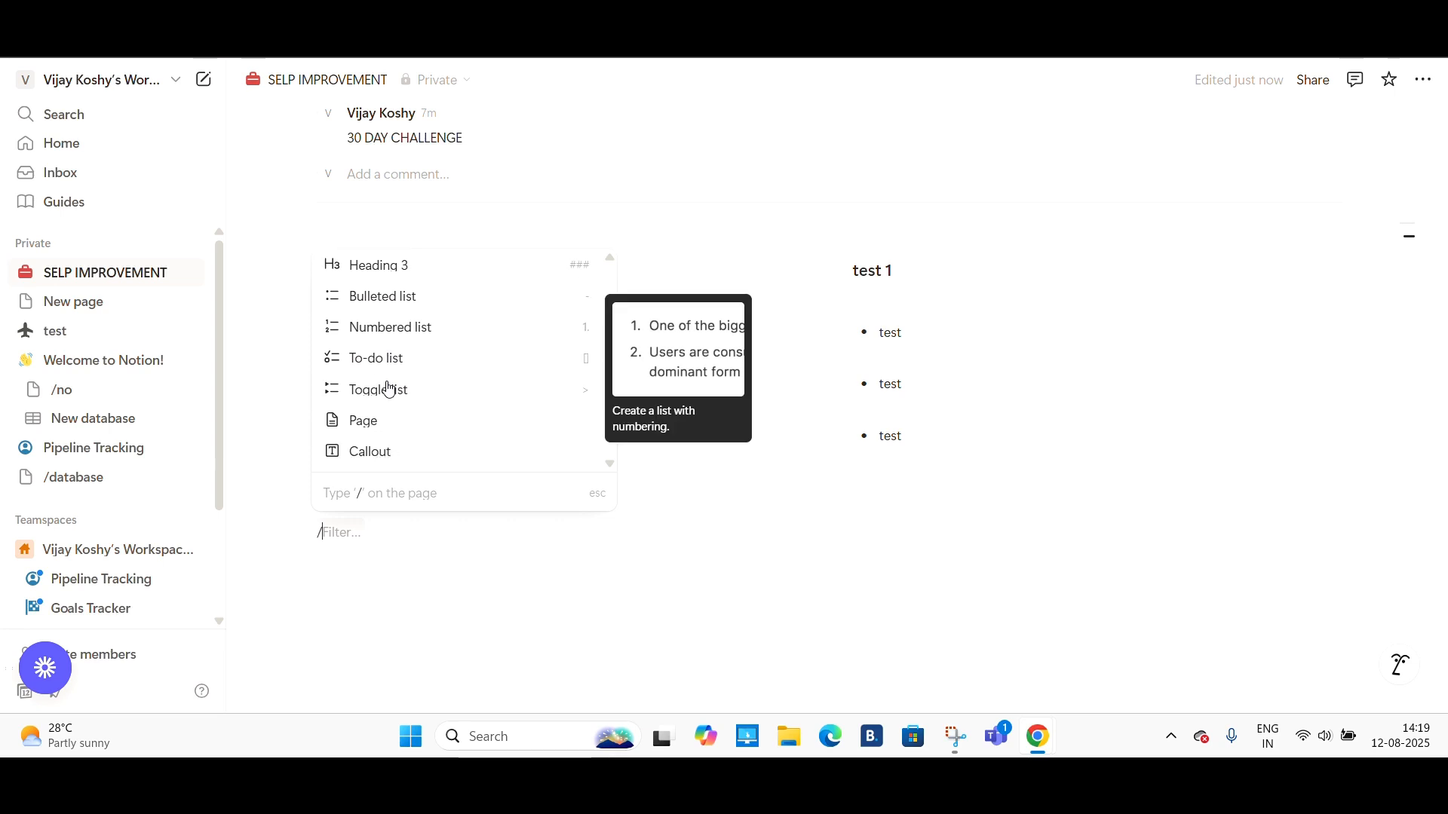
{"action": "scroll", "coordinate": [388, 390], "scroll_direction": "down", "scroll_amount": 15}
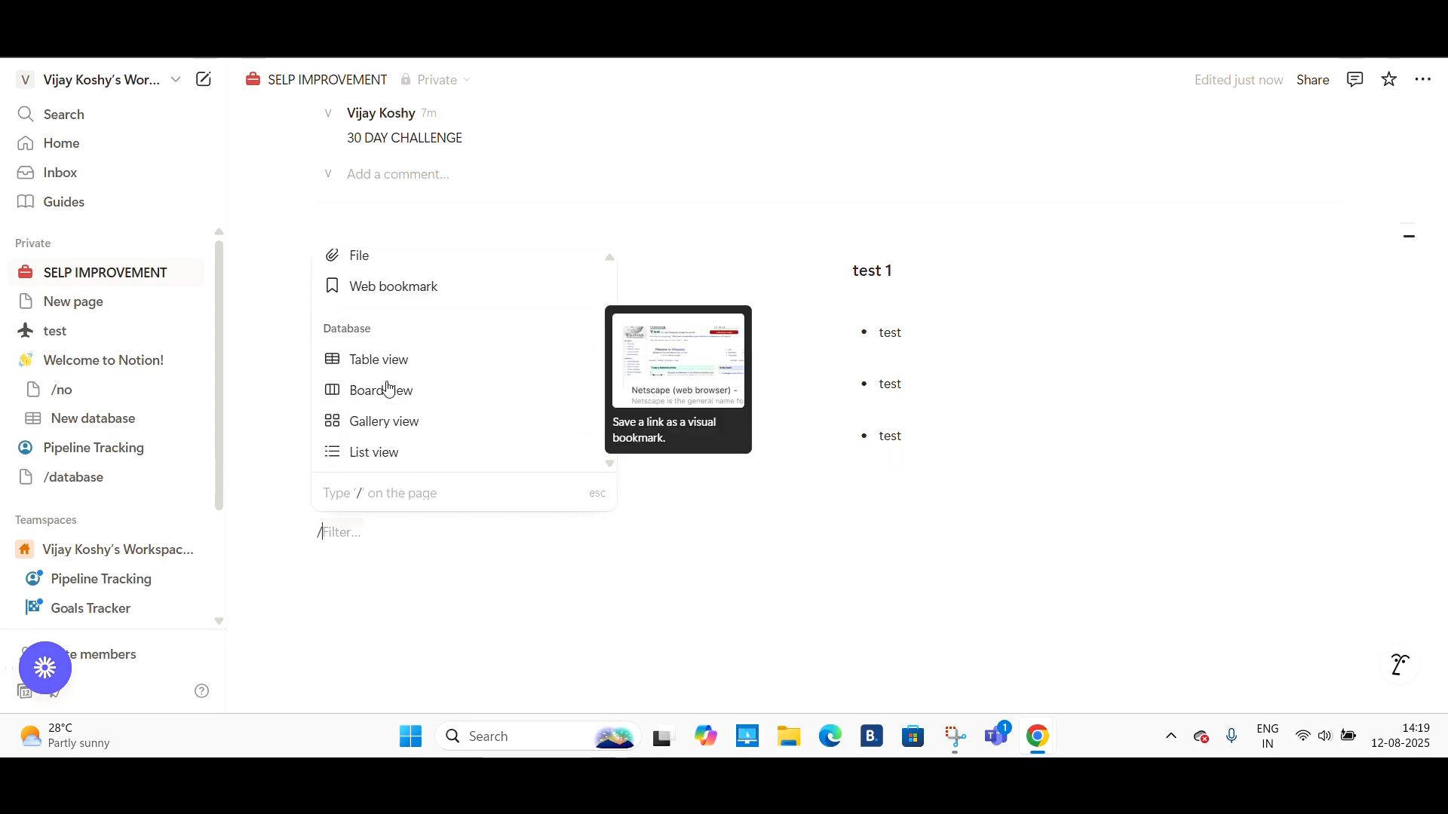
{"action": "scroll", "coordinate": [388, 389], "scroll_direction": "up", "scroll_amount": 8}
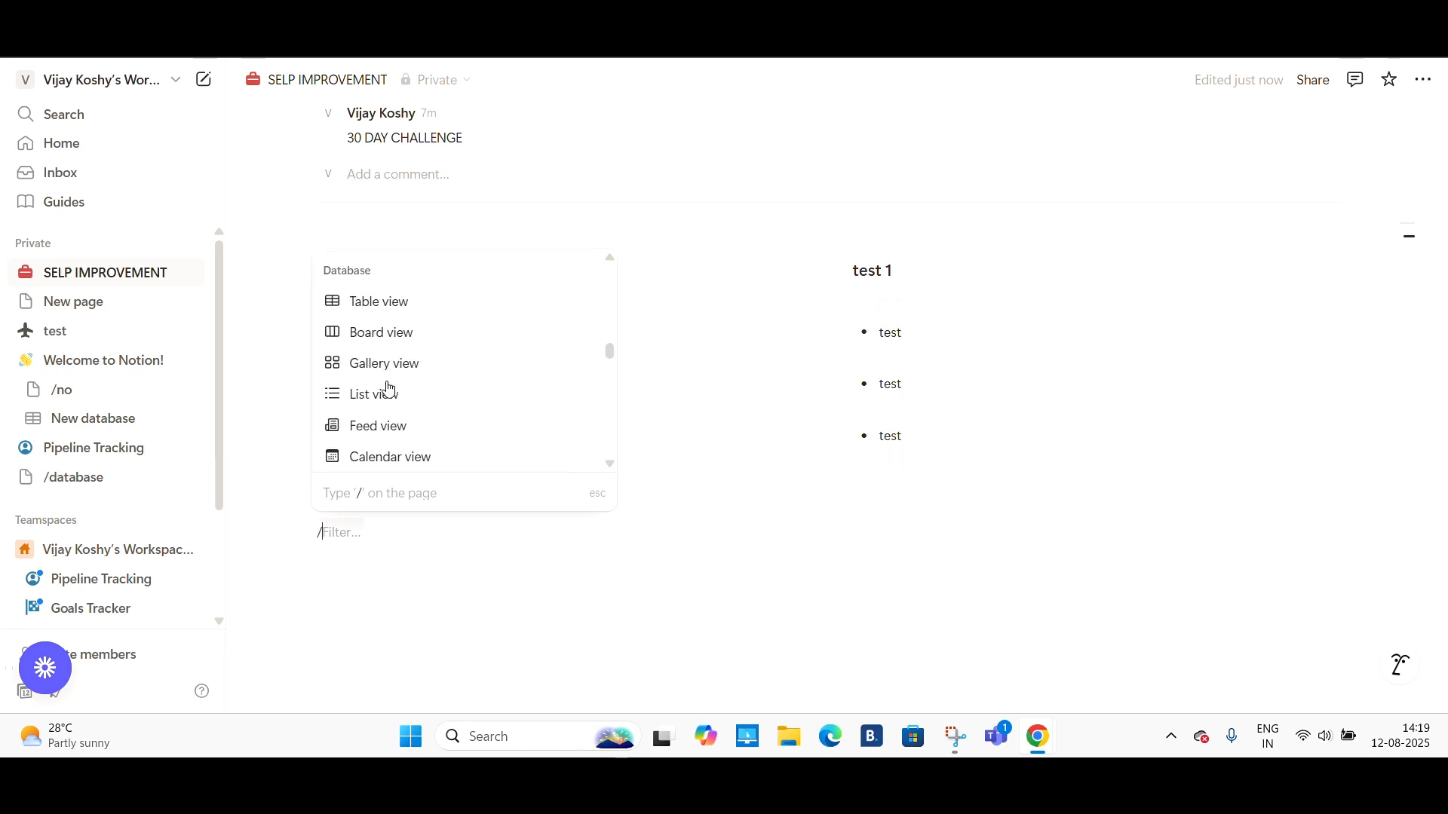
{"action": "scroll", "coordinate": [389, 389], "scroll_direction": "down", "scroll_amount": 1}
{"action": "scroll", "coordinate": [389, 389], "scroll_direction": "up", "scroll_amount": 2}
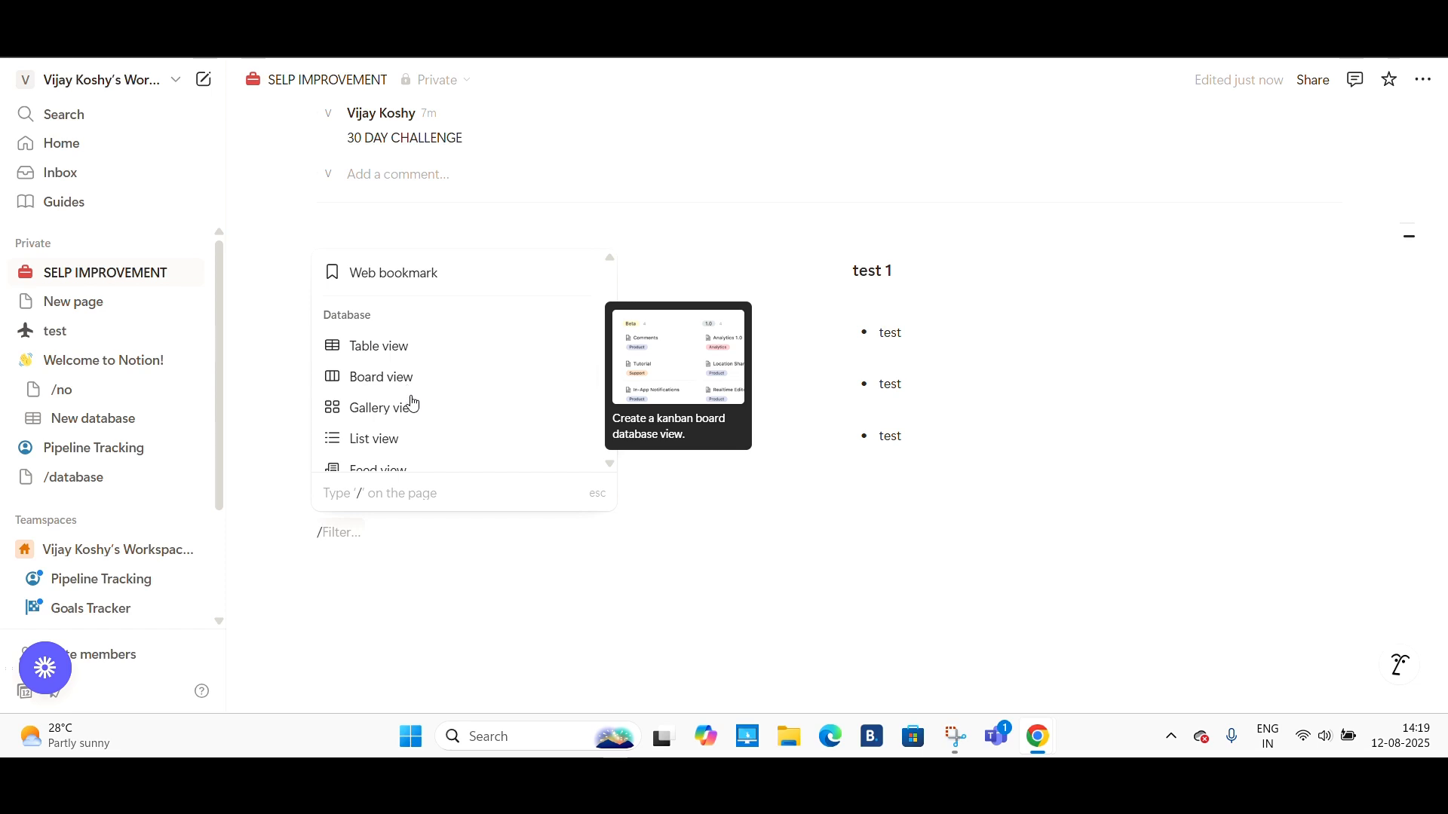
{"action": "scroll", "coordinate": [413, 404], "scroll_direction": "down", "scroll_amount": 1}
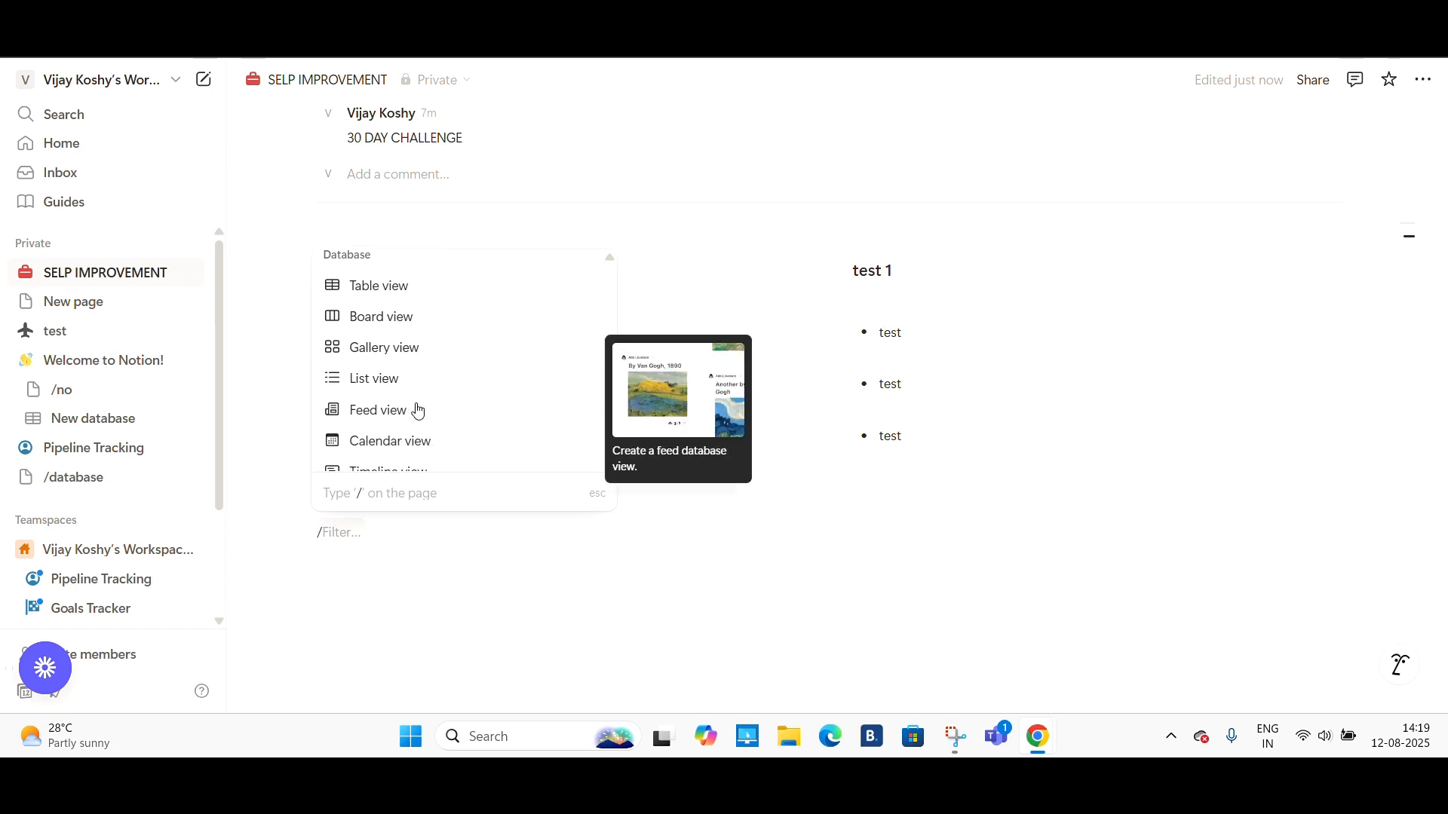
{"action": "scroll", "coordinate": [419, 411], "scroll_direction": "down", "scroll_amount": 2}
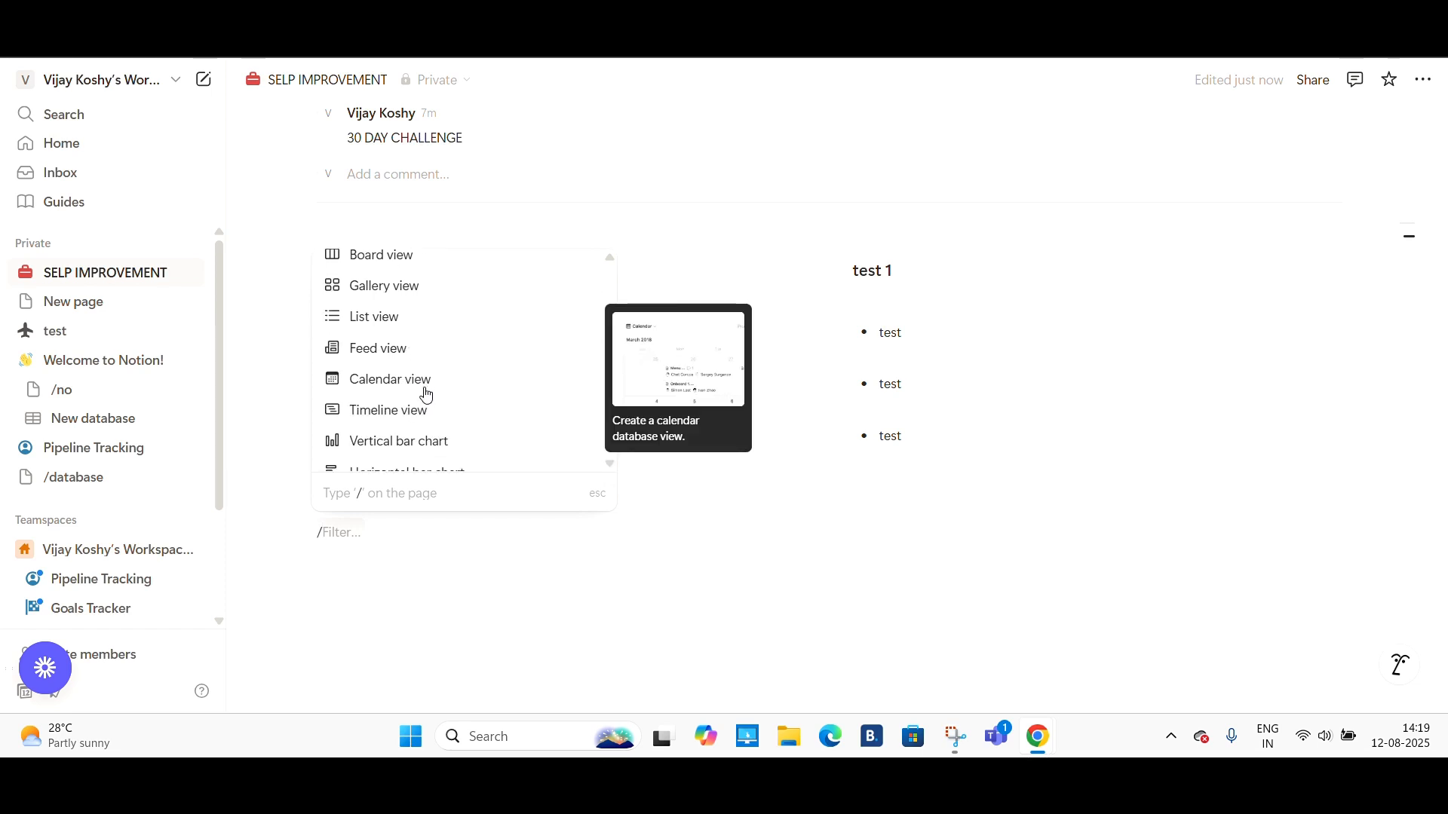
{"action": "scroll", "coordinate": [440, 447], "scroll_direction": "down", "scroll_amount": 3}
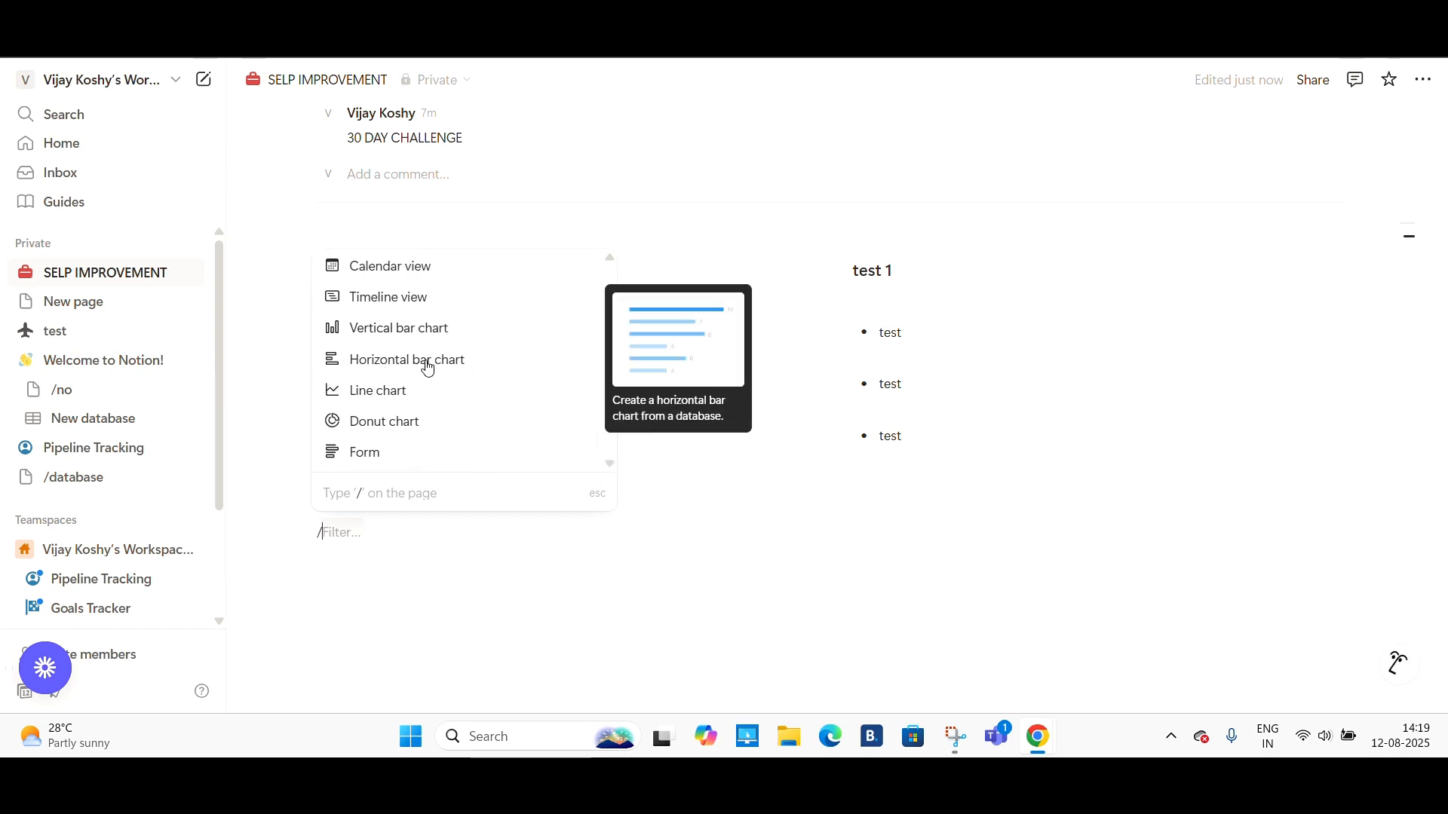
{"action": "scroll", "coordinate": [415, 414], "scroll_direction": "down", "scroll_amount": 3}
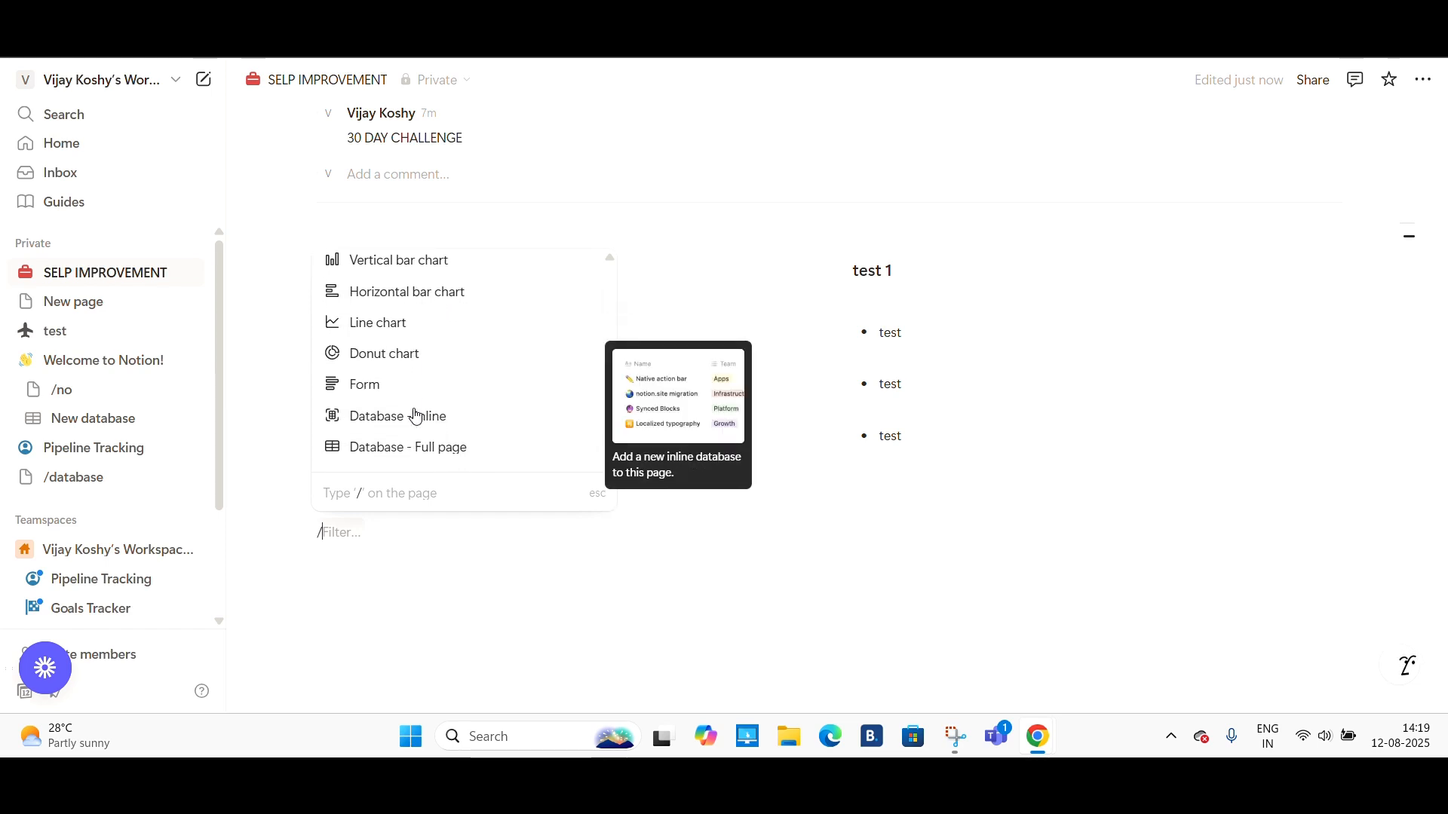
{"action": "scroll", "coordinate": [415, 414], "scroll_direction": "down", "scroll_amount": 1}
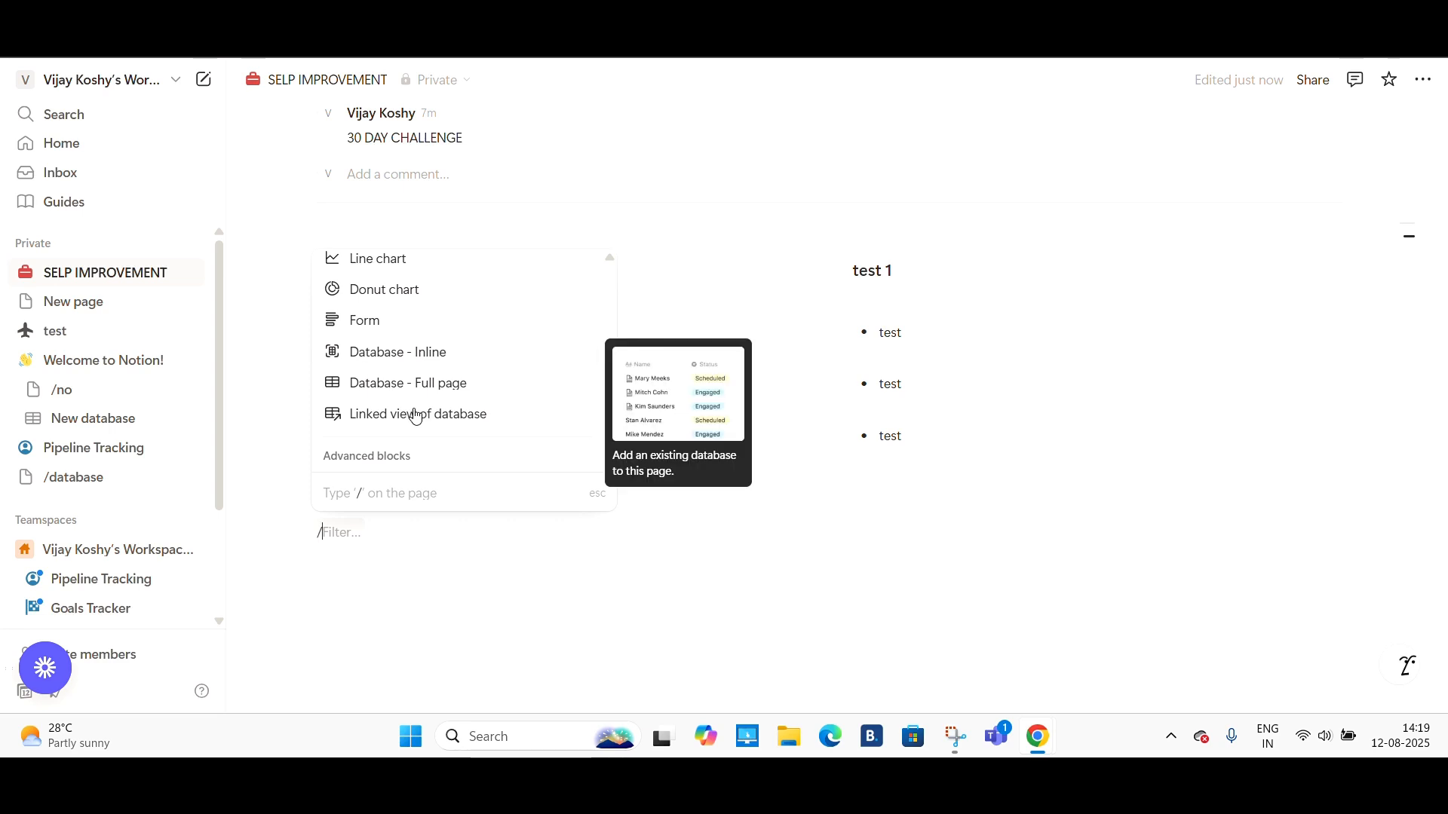
{"action": "left_click", "coordinate": [374, 368]}
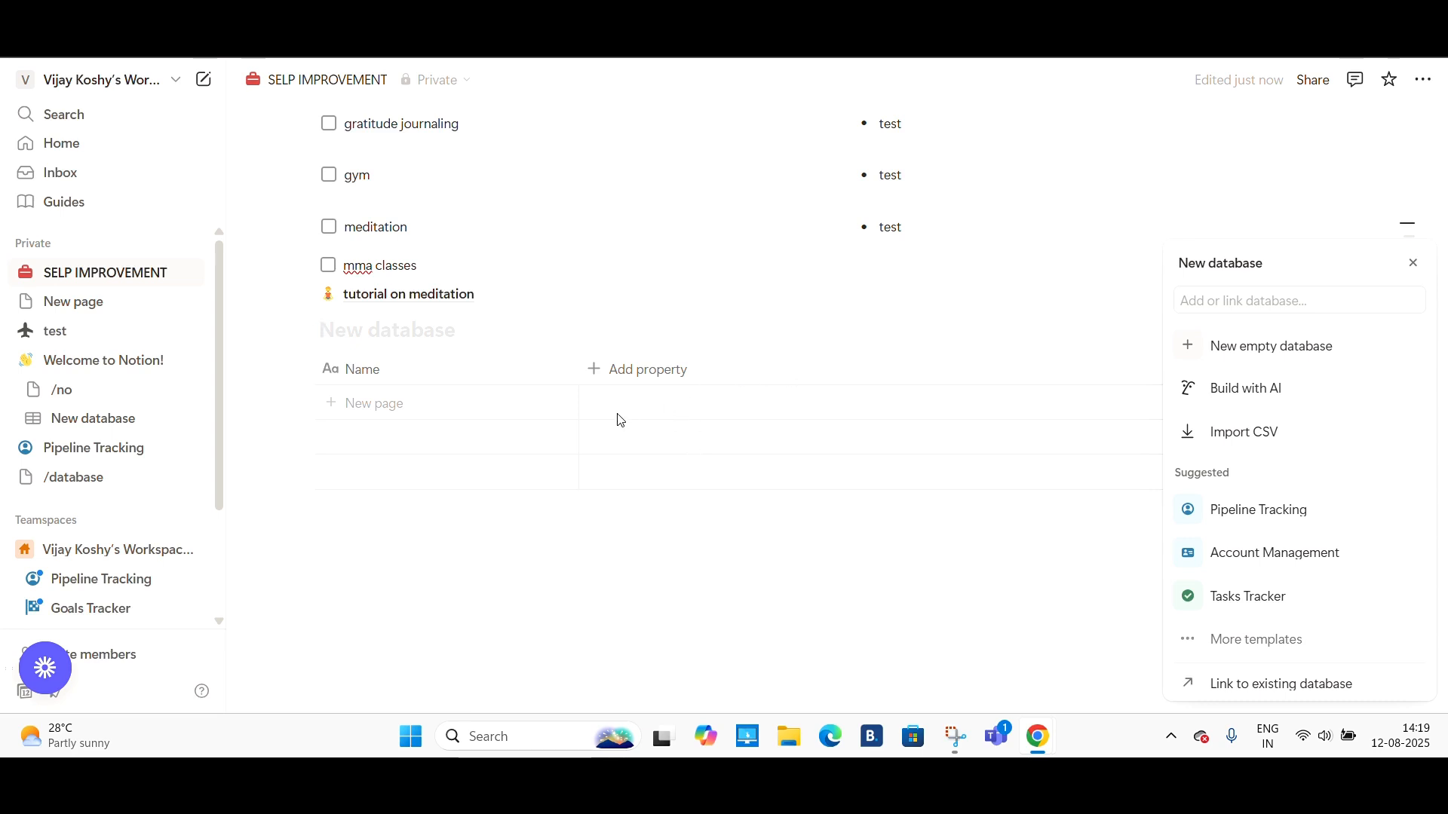
- Name the new database employees
{"action": "left_click", "coordinate": [368, 335]}
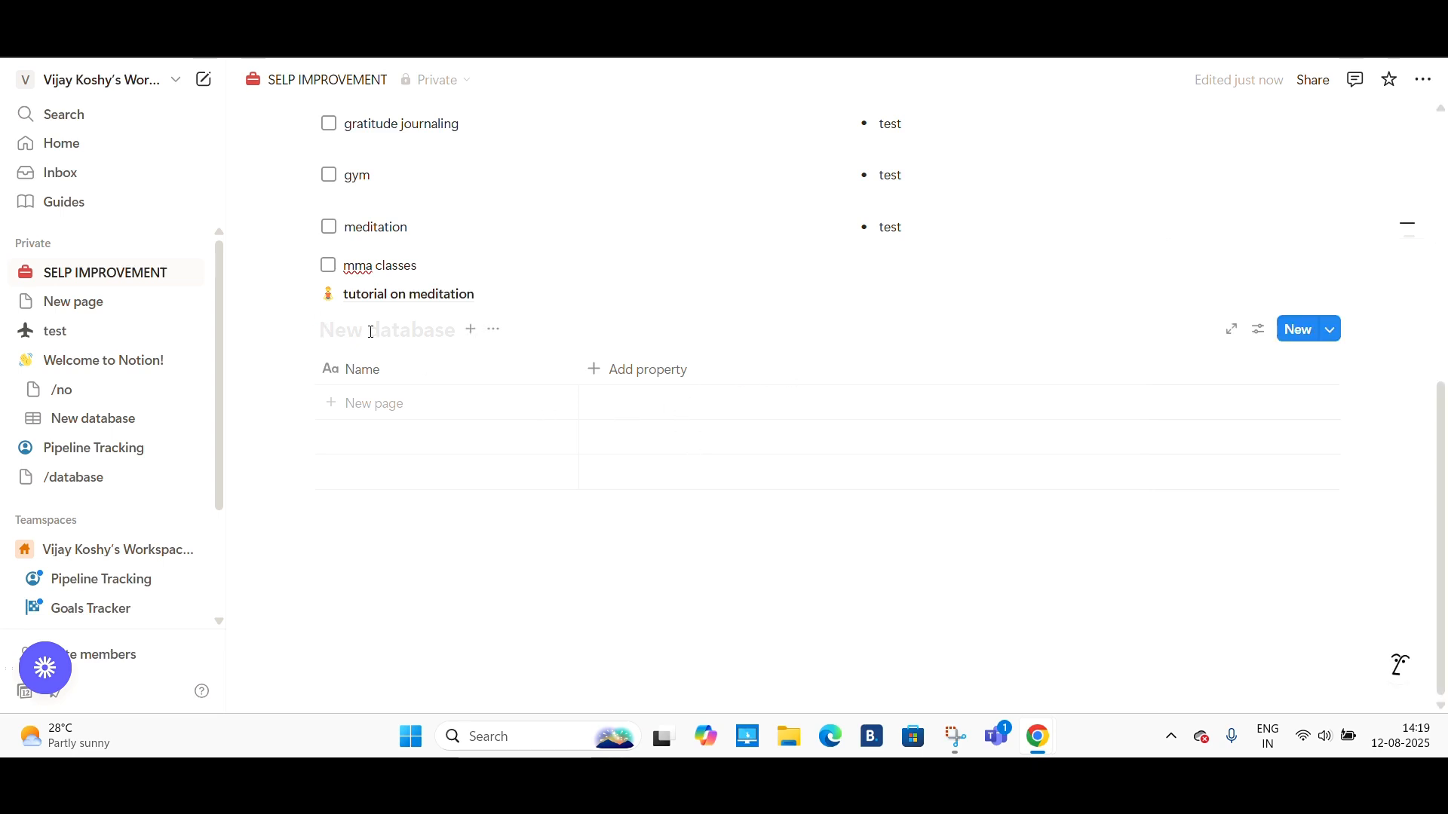
{"action": "type", "text": "wor"}
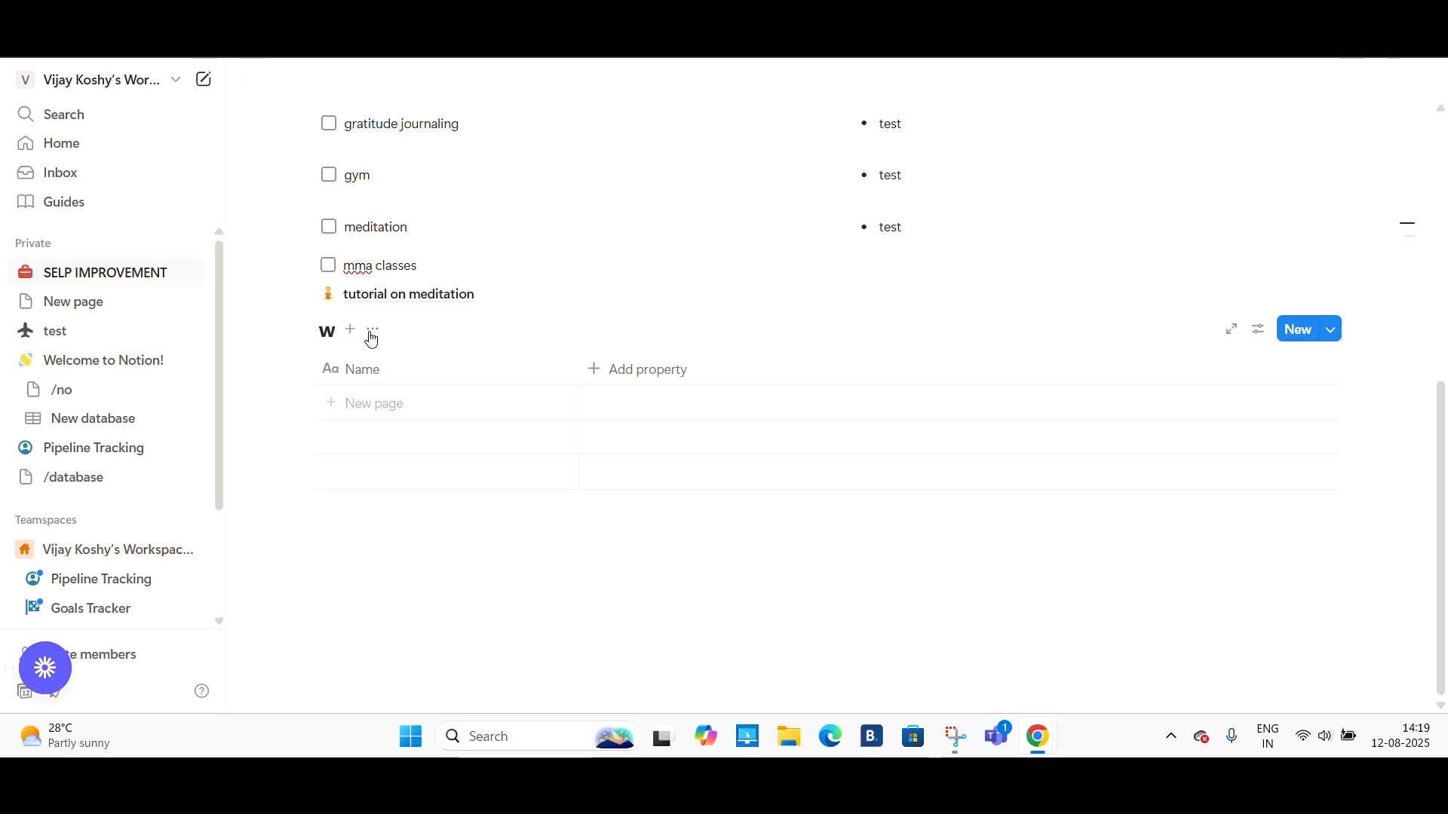
{"action": "type", "text": "l"}
{"action": "key", "text": "BackSpace"}
{"action": "type", "text": "kers"}
{"action": "key", "text": "BackSpace"}
{"action": "key", "text": "BackSpace"}
{"action": "key", "text": "BackSpace"}
{"action": "key", "text": "BackSpace"}
{"action": "key", "text": "BackSpace"}
{"action": "key", "text": "BackSpace"}
{"action": "key", "text": "BackSpace"}
{"action": "type", "text": "employees"}
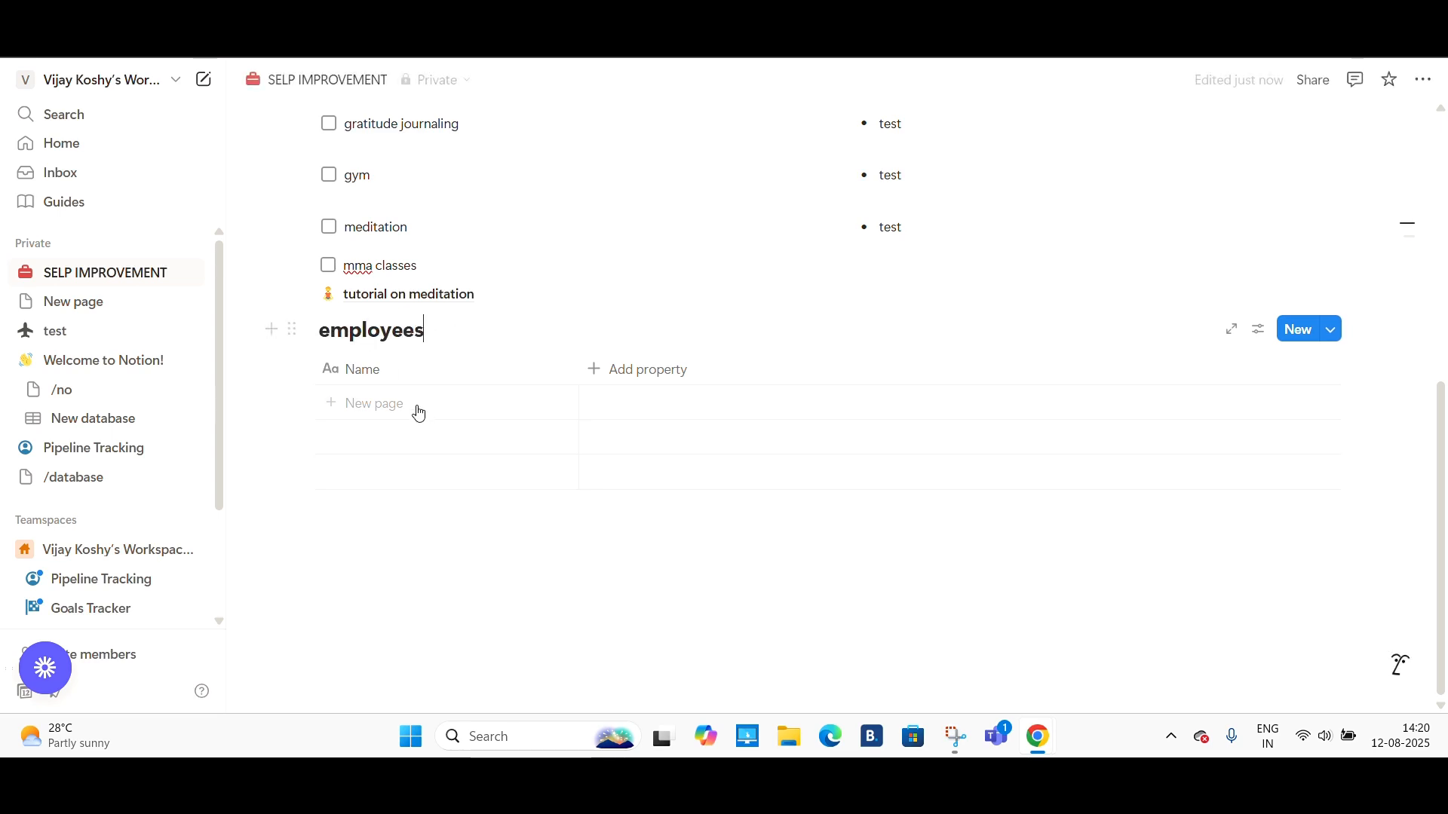
- Add three rows to the employees database named A, B and C
{"action": "left_click", "coordinate": [417, 407]}
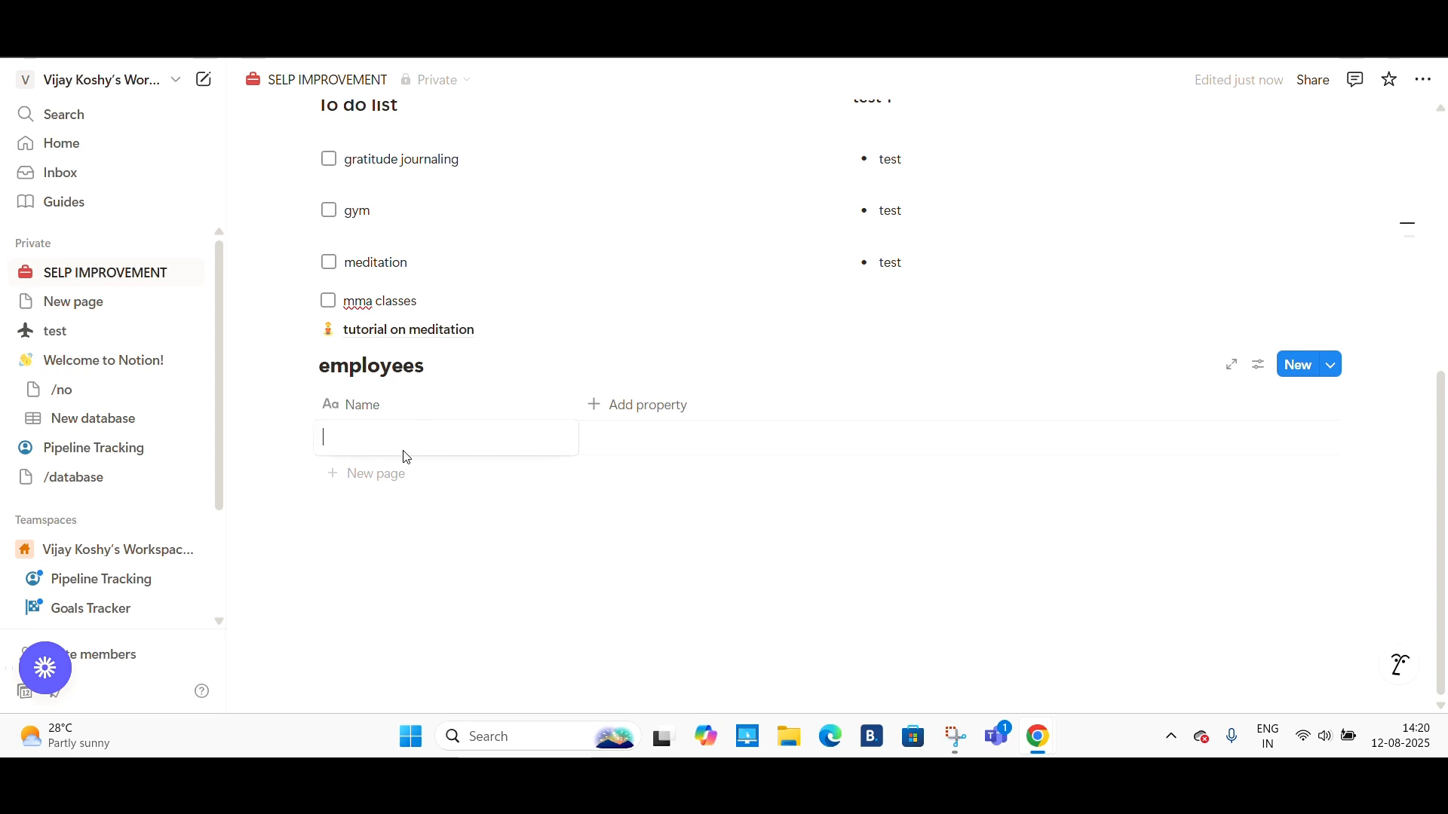
{"action": "type", "text": "A"}
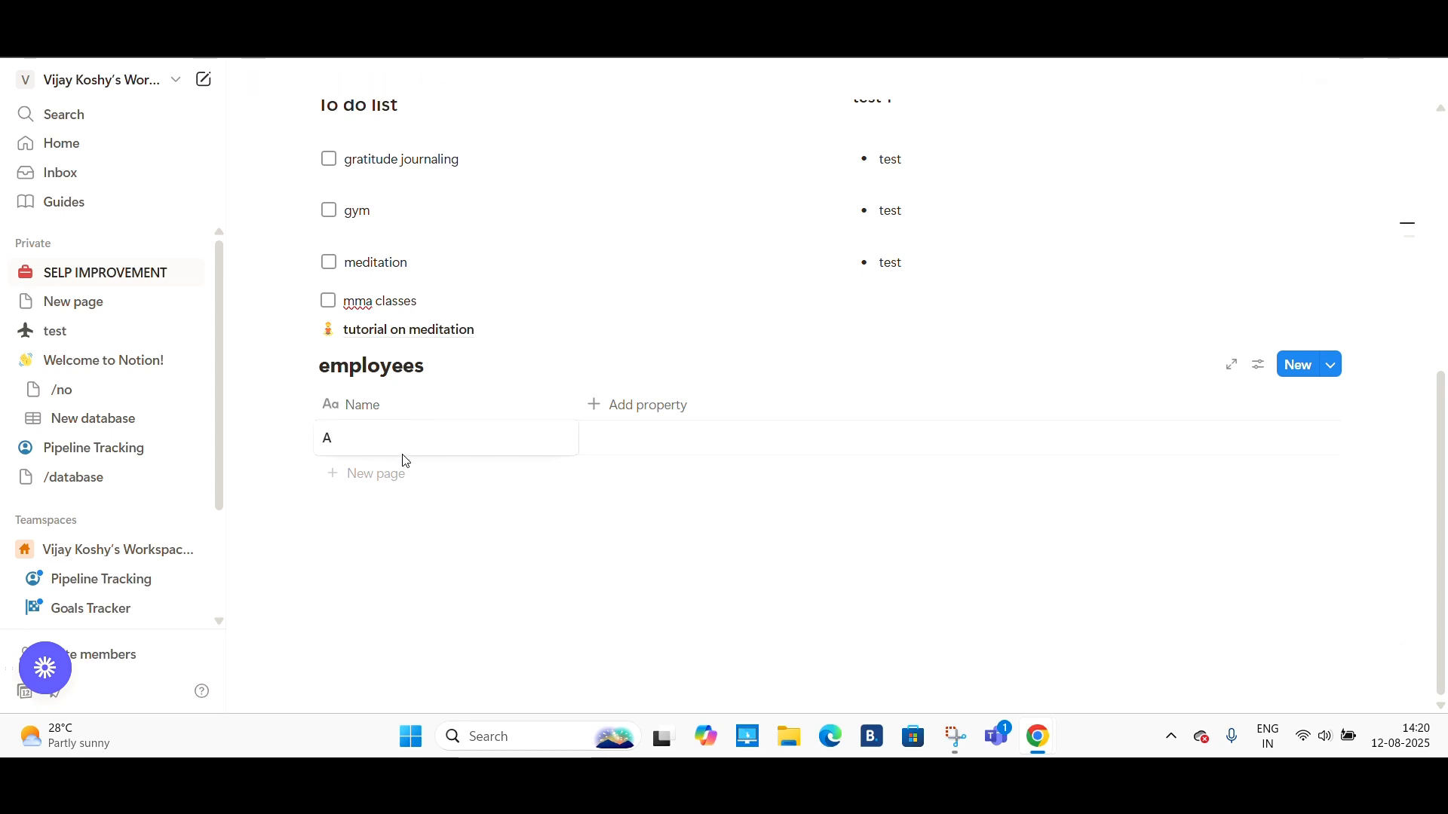
{"action": "key", "text": "Escape"}
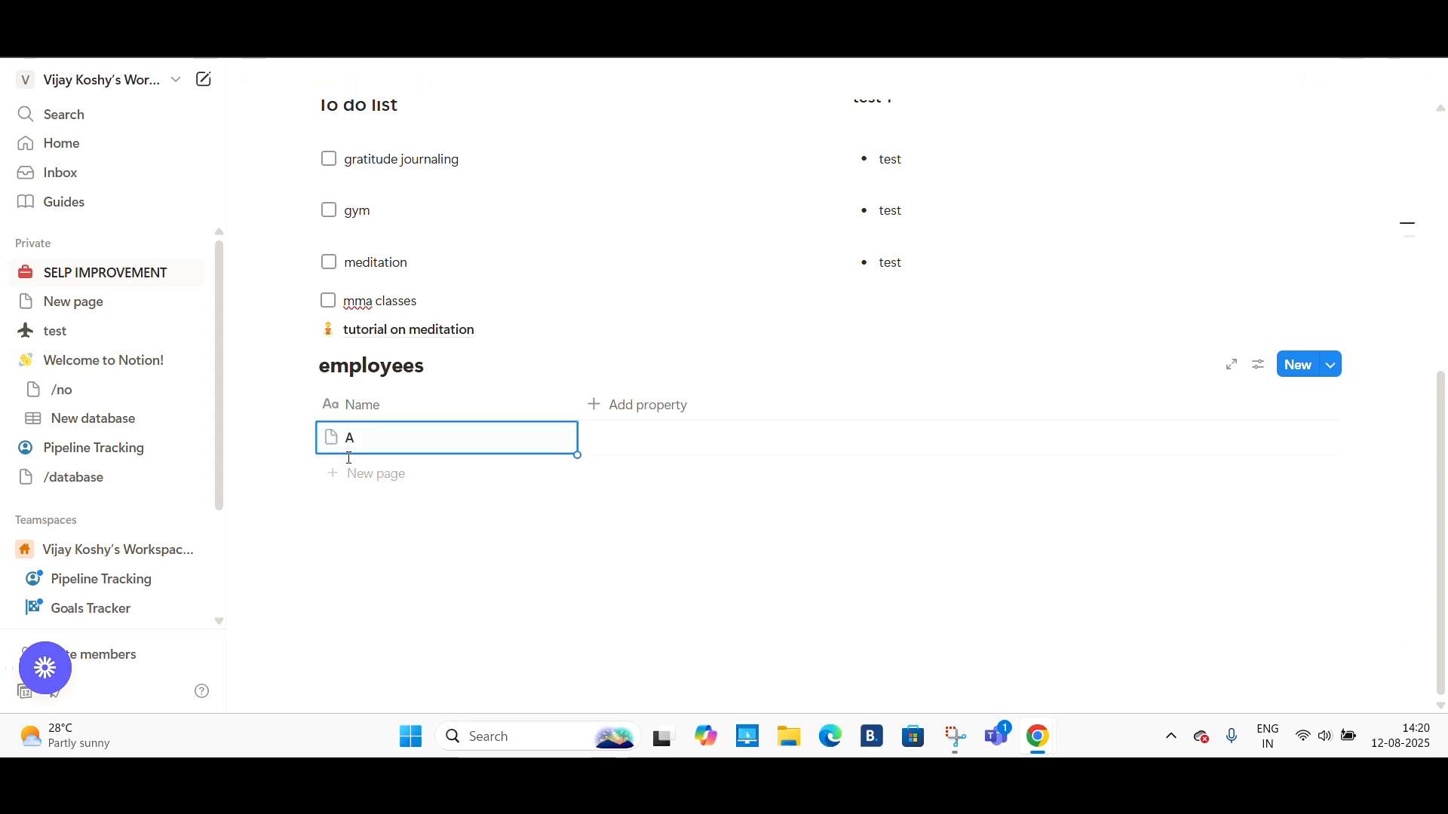
{"action": "left_click", "coordinate": [346, 475]}
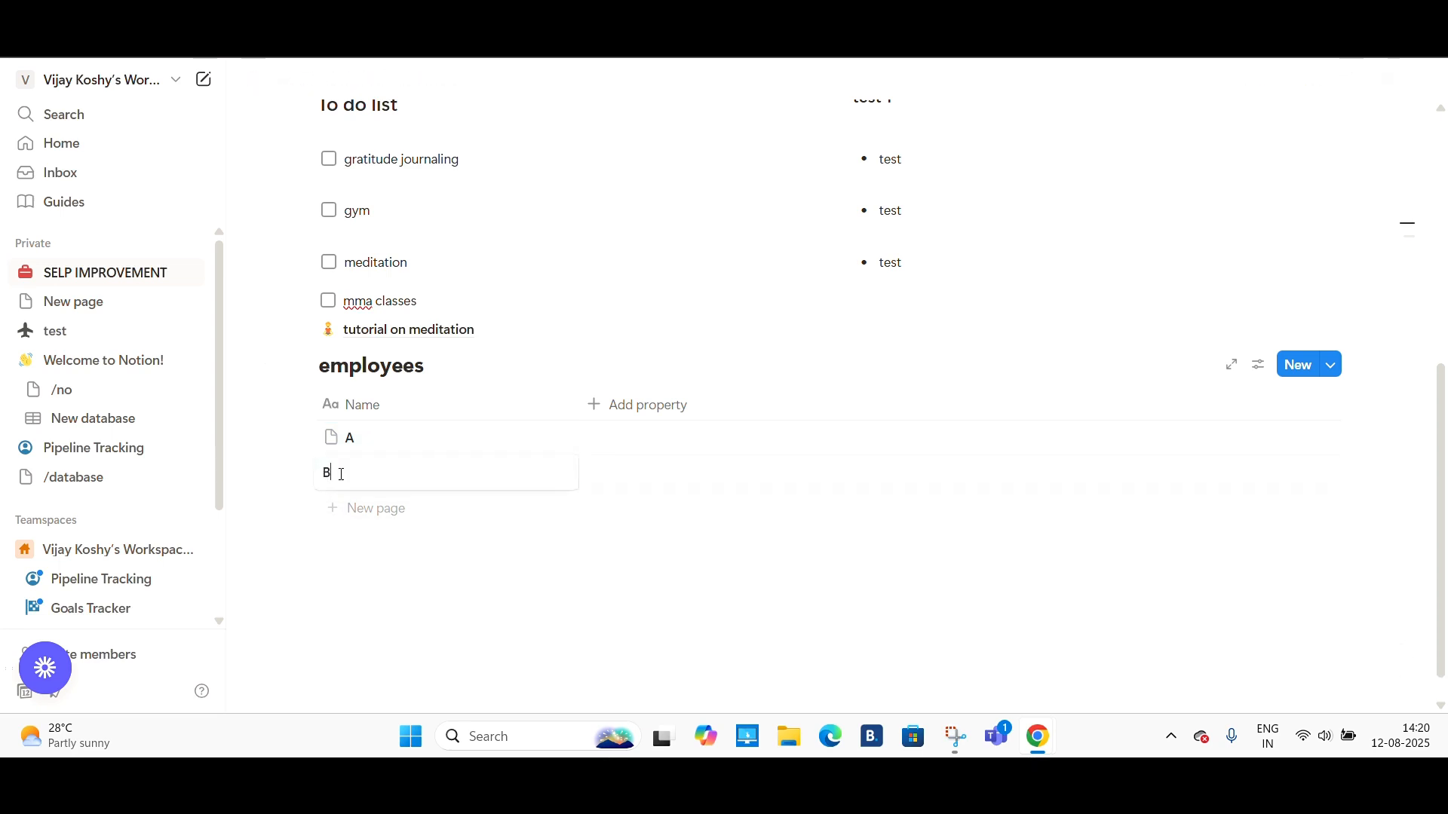
{"action": "key", "text": "Escape"}
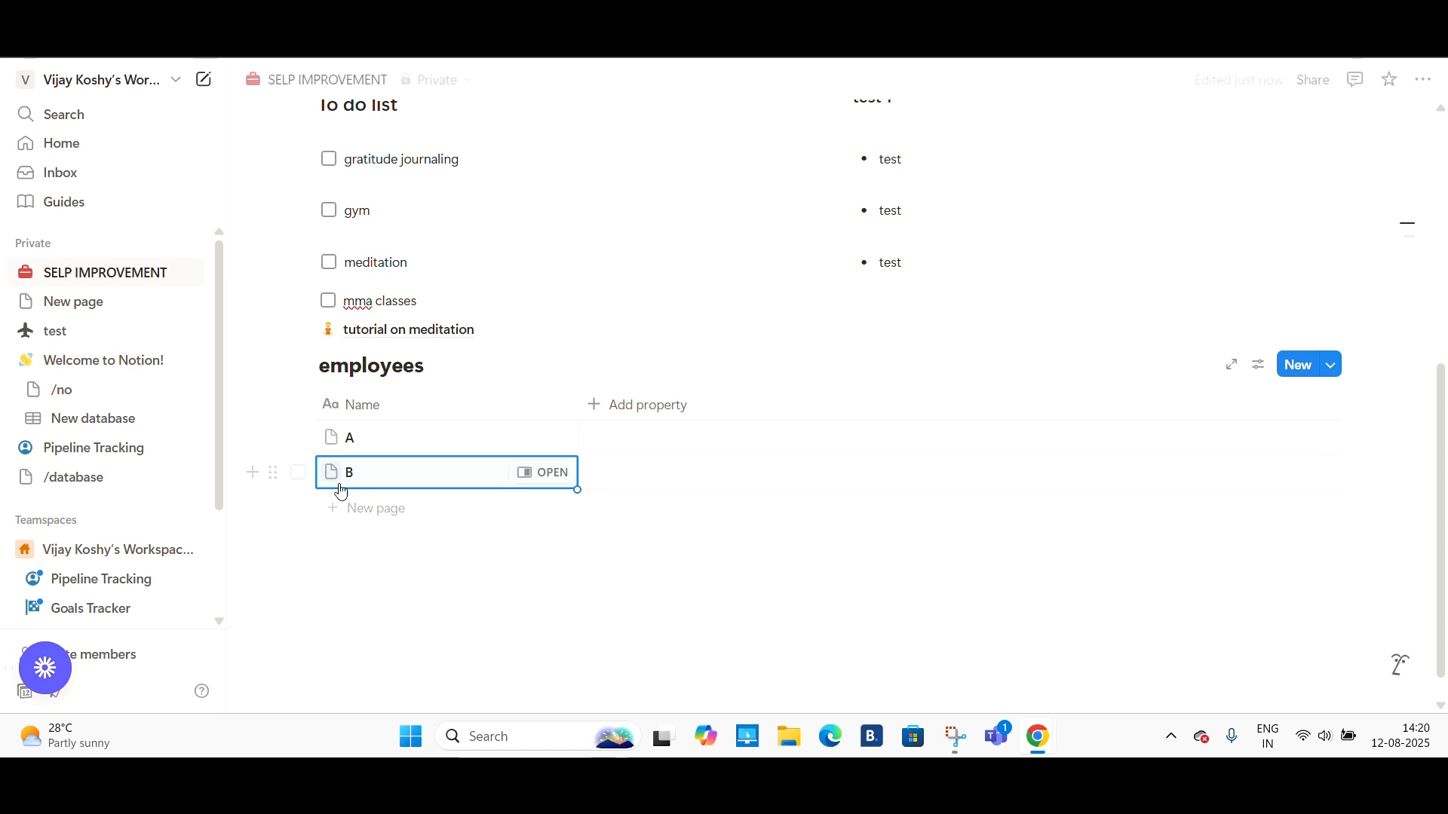
{"action": "left_click", "coordinate": [338, 505]}
{"action": "type", "text": "C"}
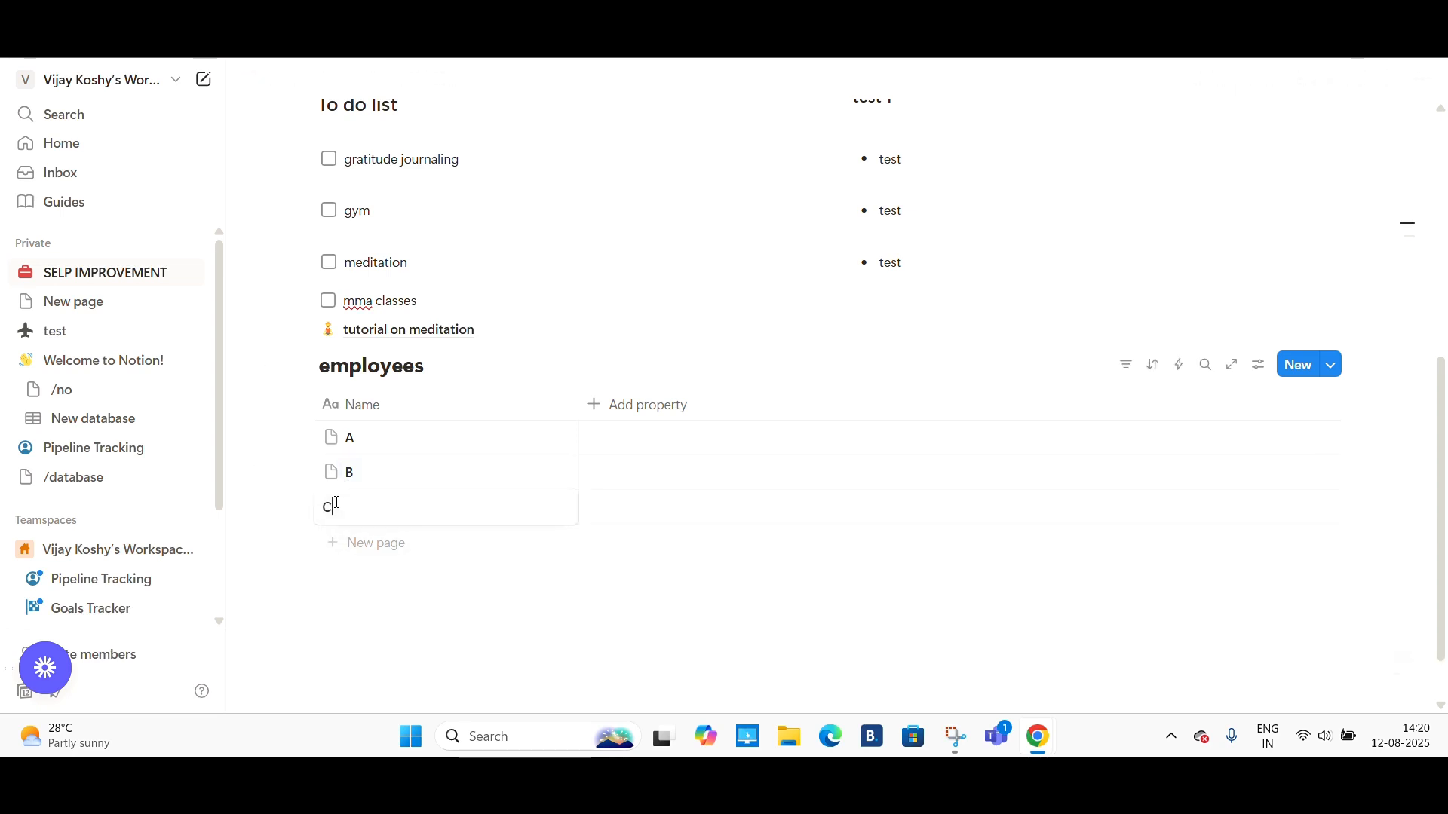
{"action": "key", "text": "Escape"}
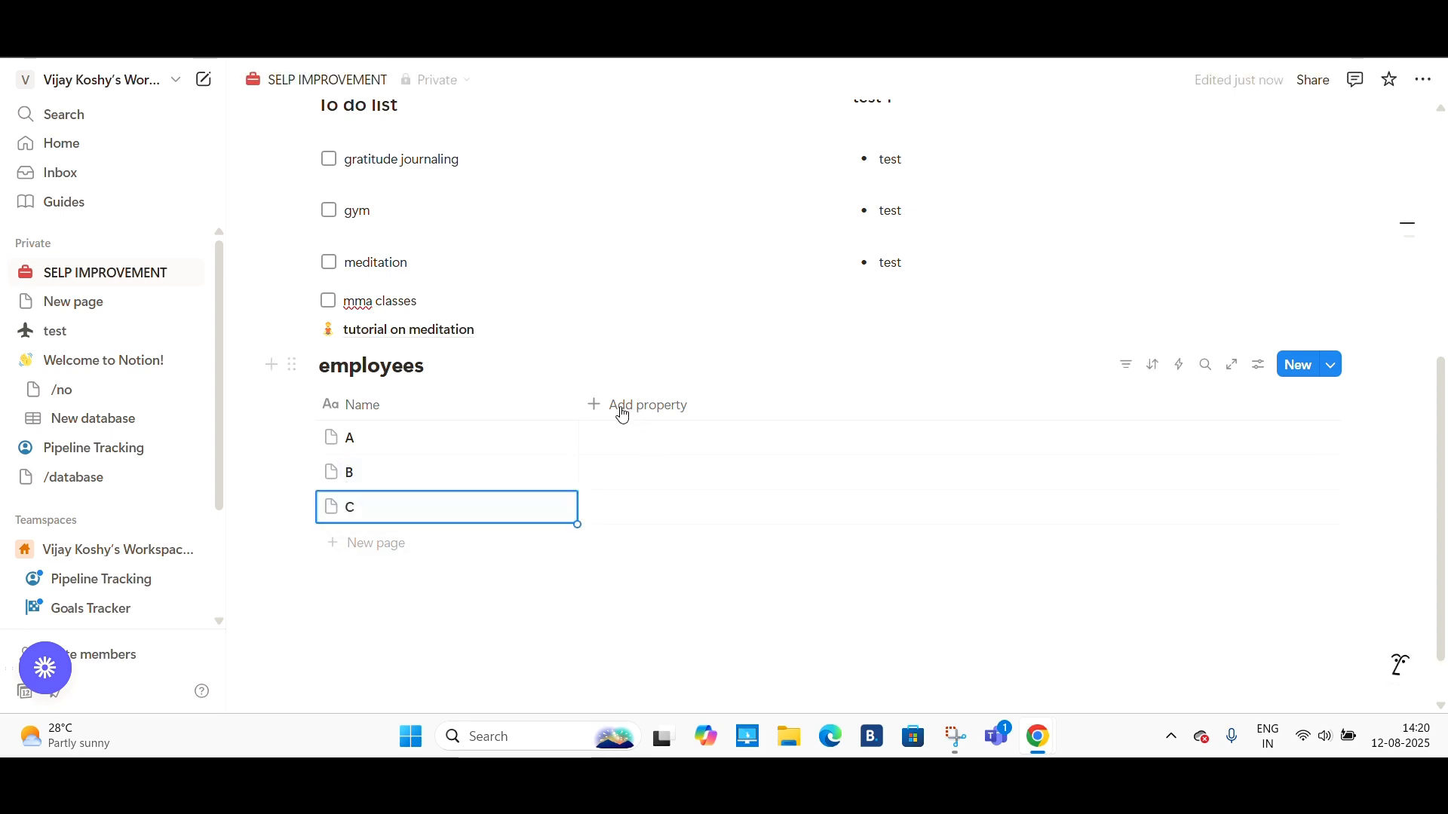
- Add a Number property column to the employees database
{"action": "left_click", "coordinate": [631, 411]}
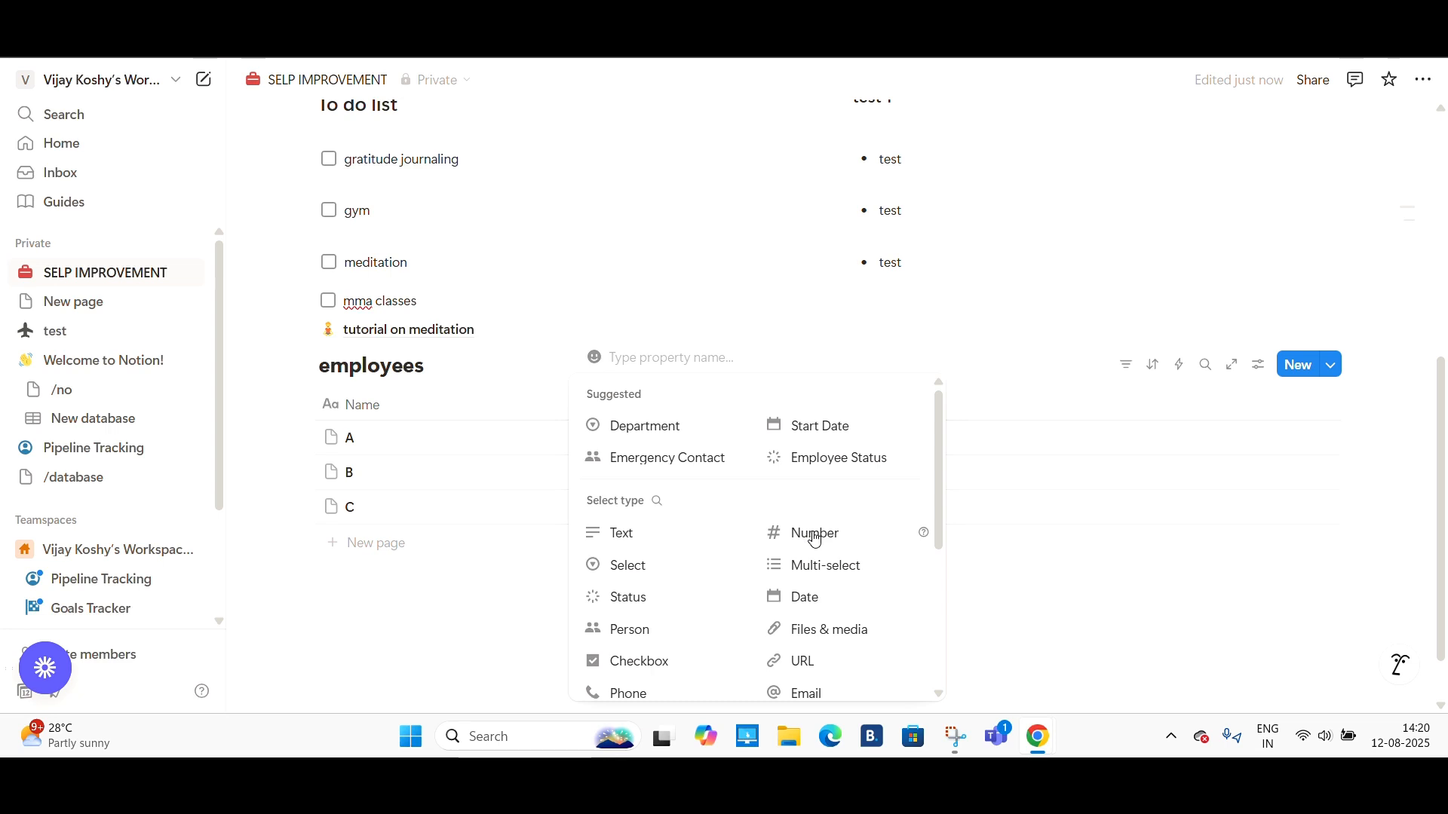
{"action": "scroll", "coordinate": [813, 537], "scroll_direction": "down", "scroll_amount": 1}
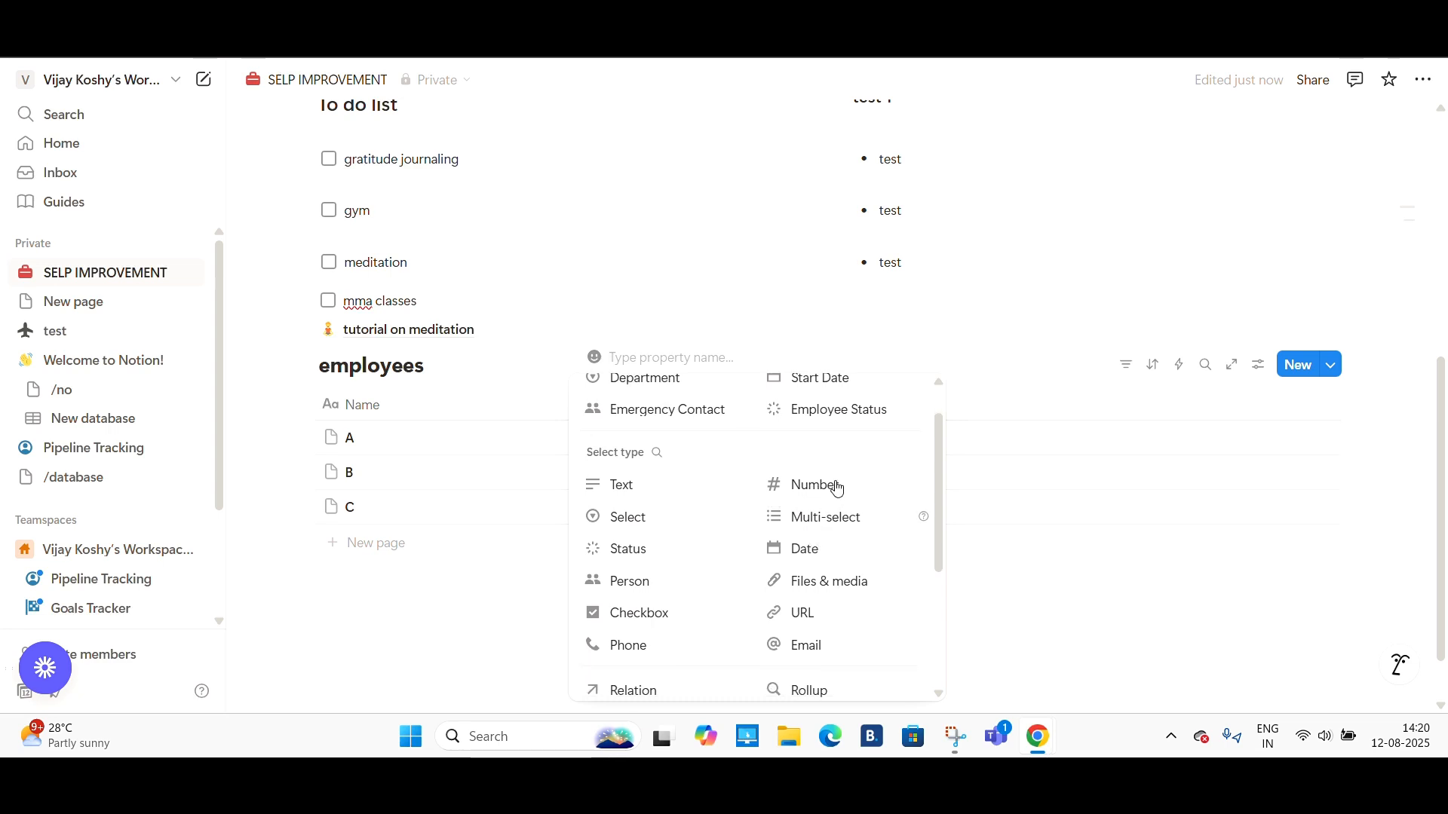
{"action": "scroll", "coordinate": [825, 618], "scroll_direction": "down", "scroll_amount": 2}
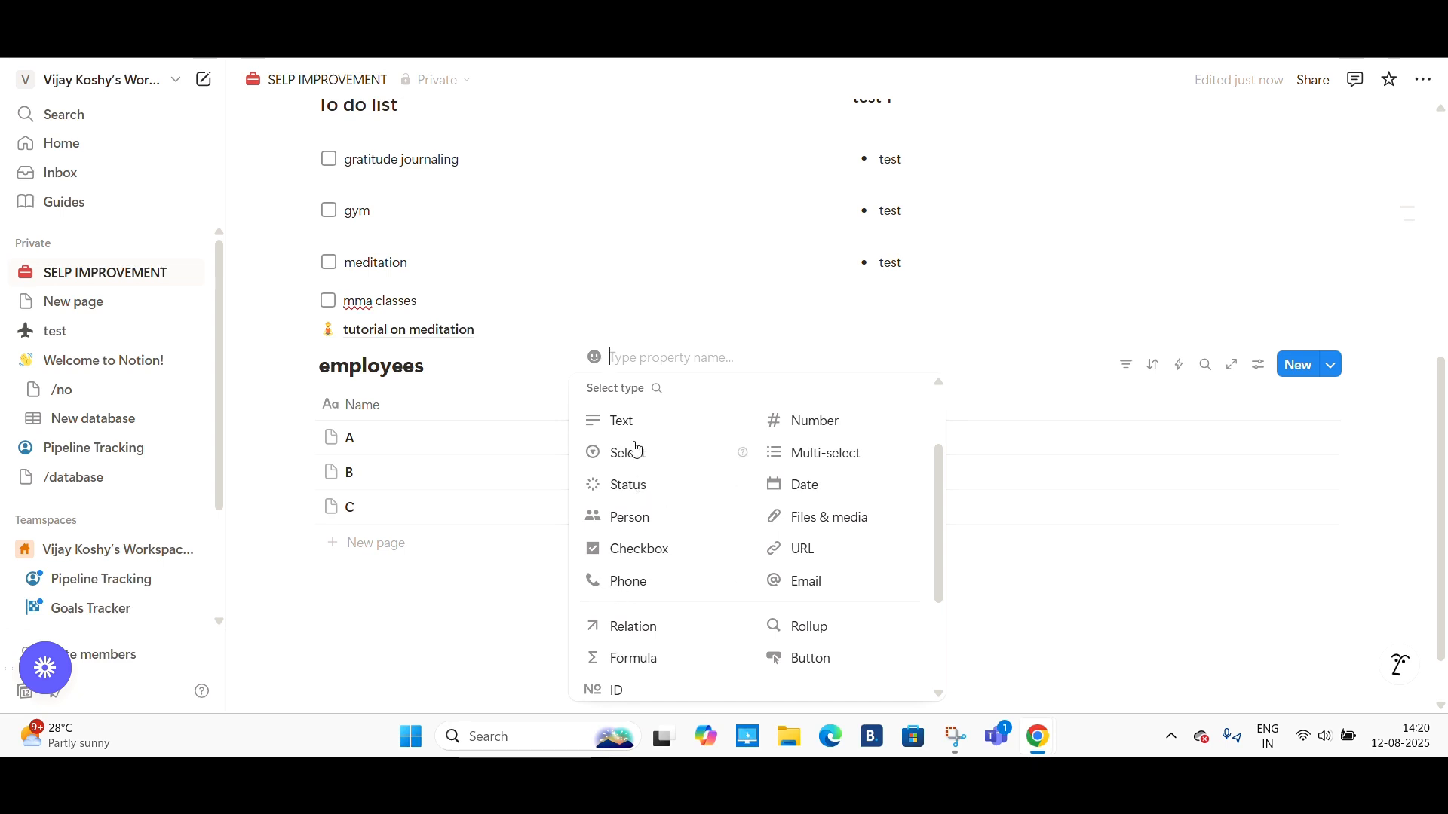
{"action": "scroll", "coordinate": [739, 693], "scroll_direction": "down", "scroll_amount": 3}
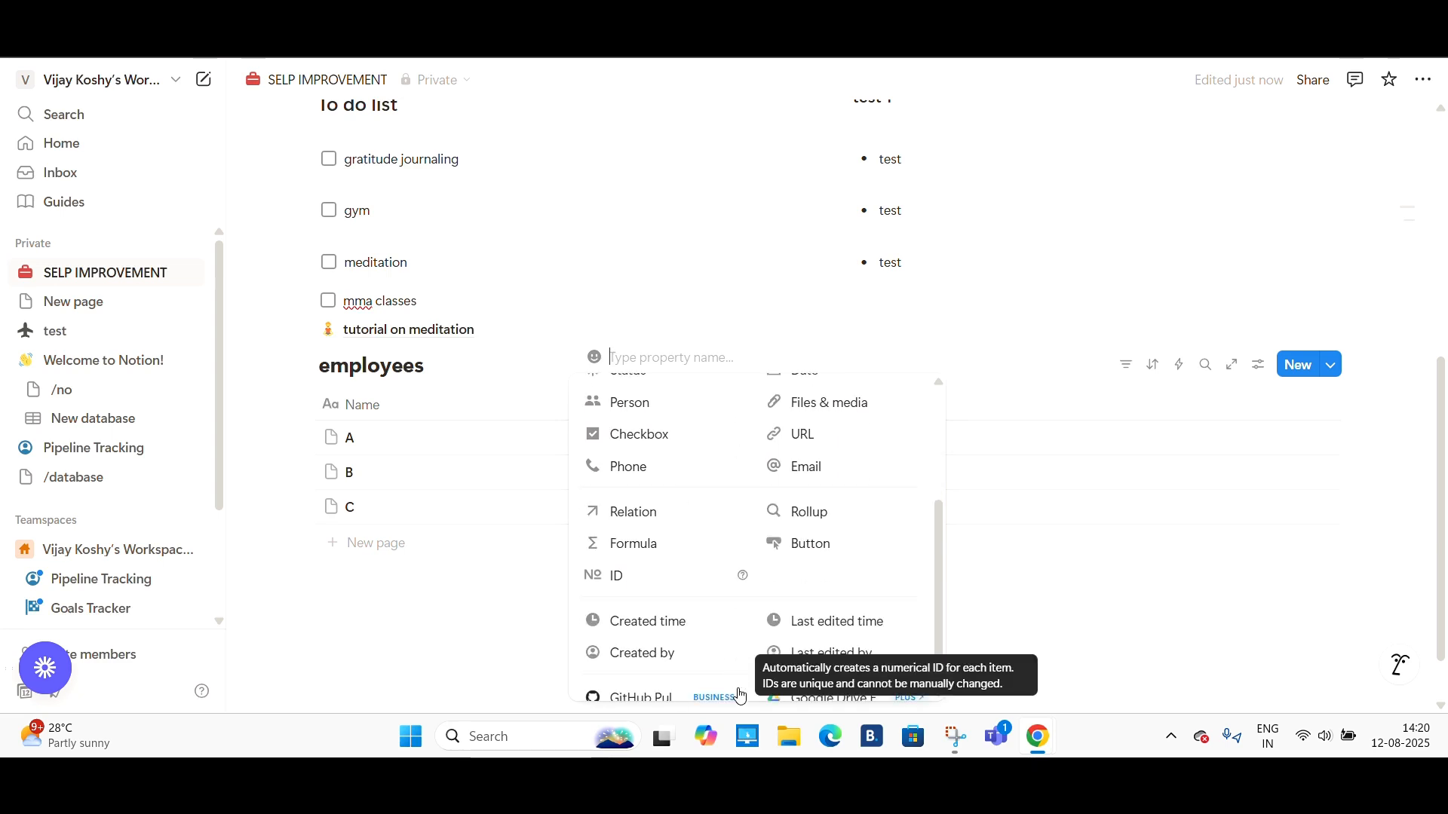
{"action": "scroll", "coordinate": [738, 692], "scroll_direction": "up", "scroll_amount": 5}
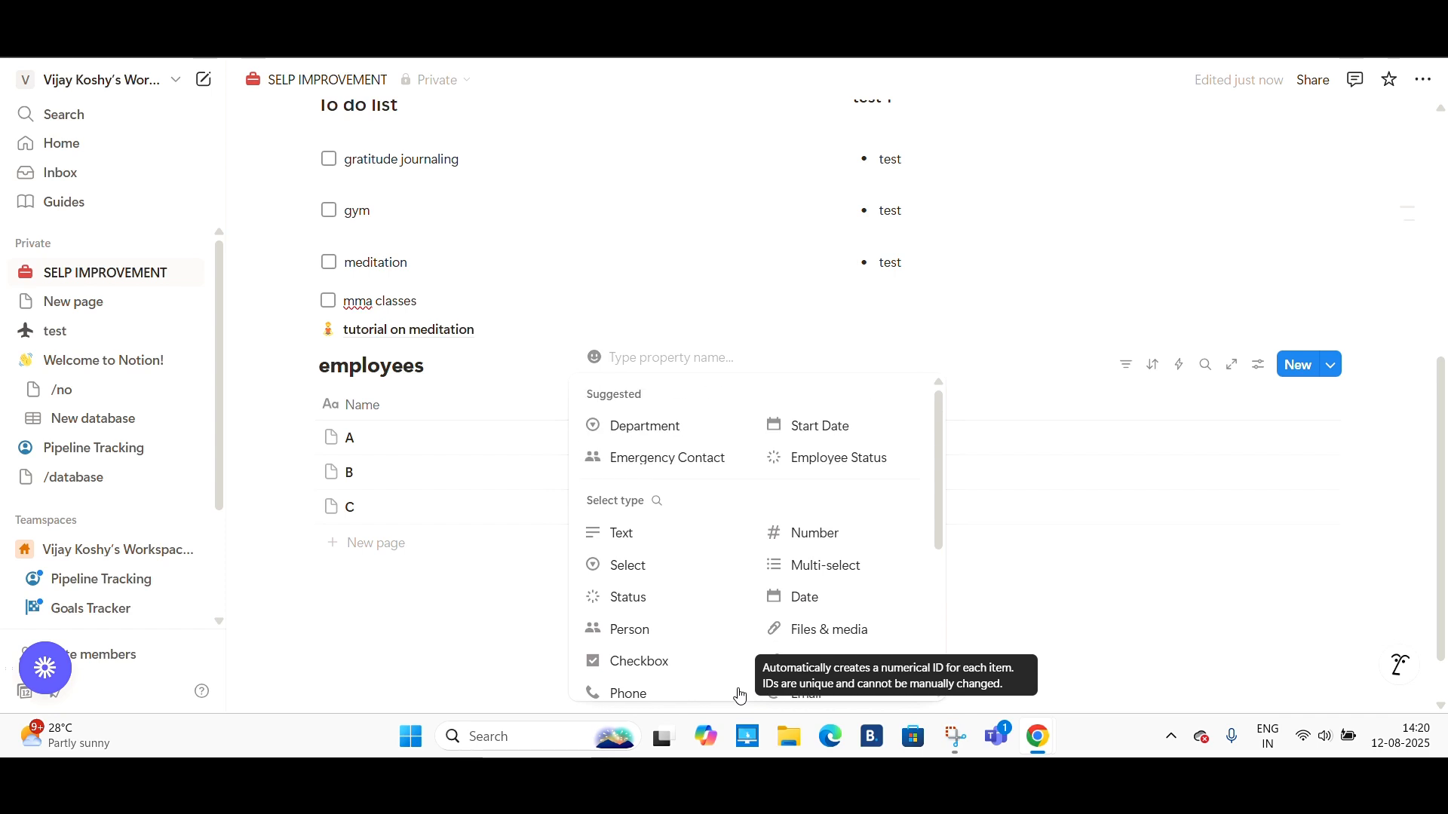
{"action": "left_click", "coordinate": [832, 533]}
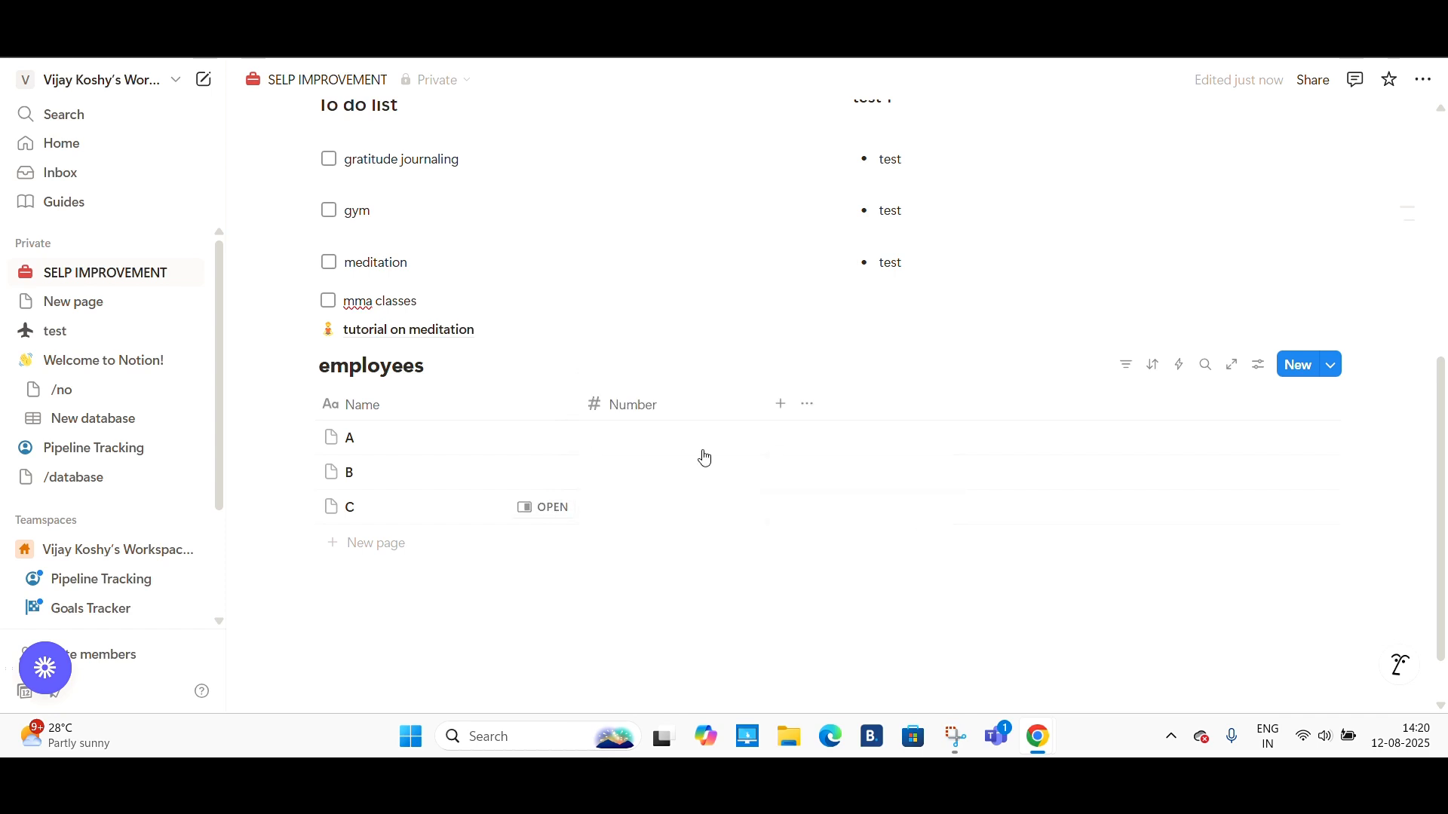
{"action": "left_click", "coordinate": [641, 407]}
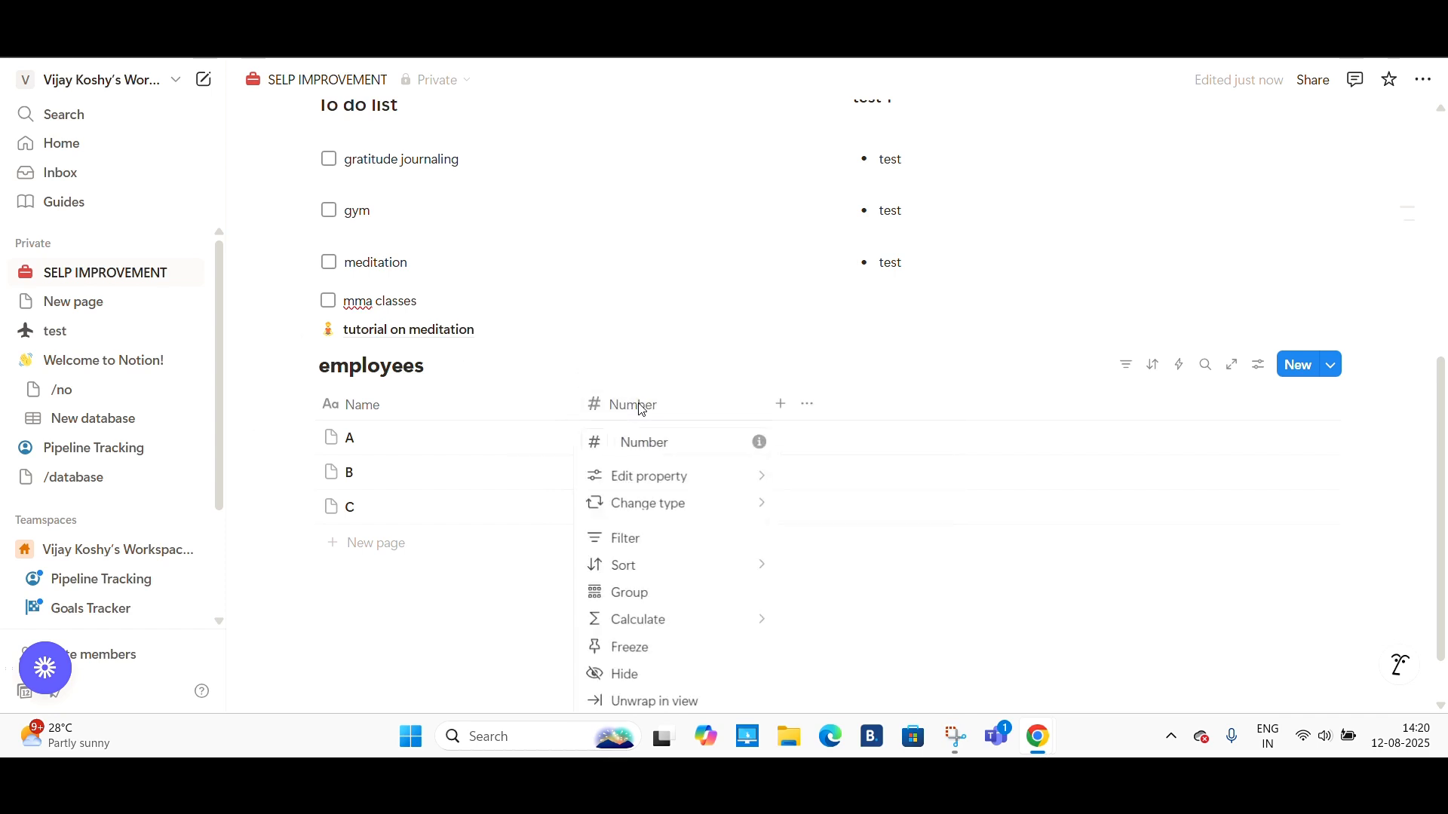
{"action": "mouse_move", "coordinate": [641, 346]}
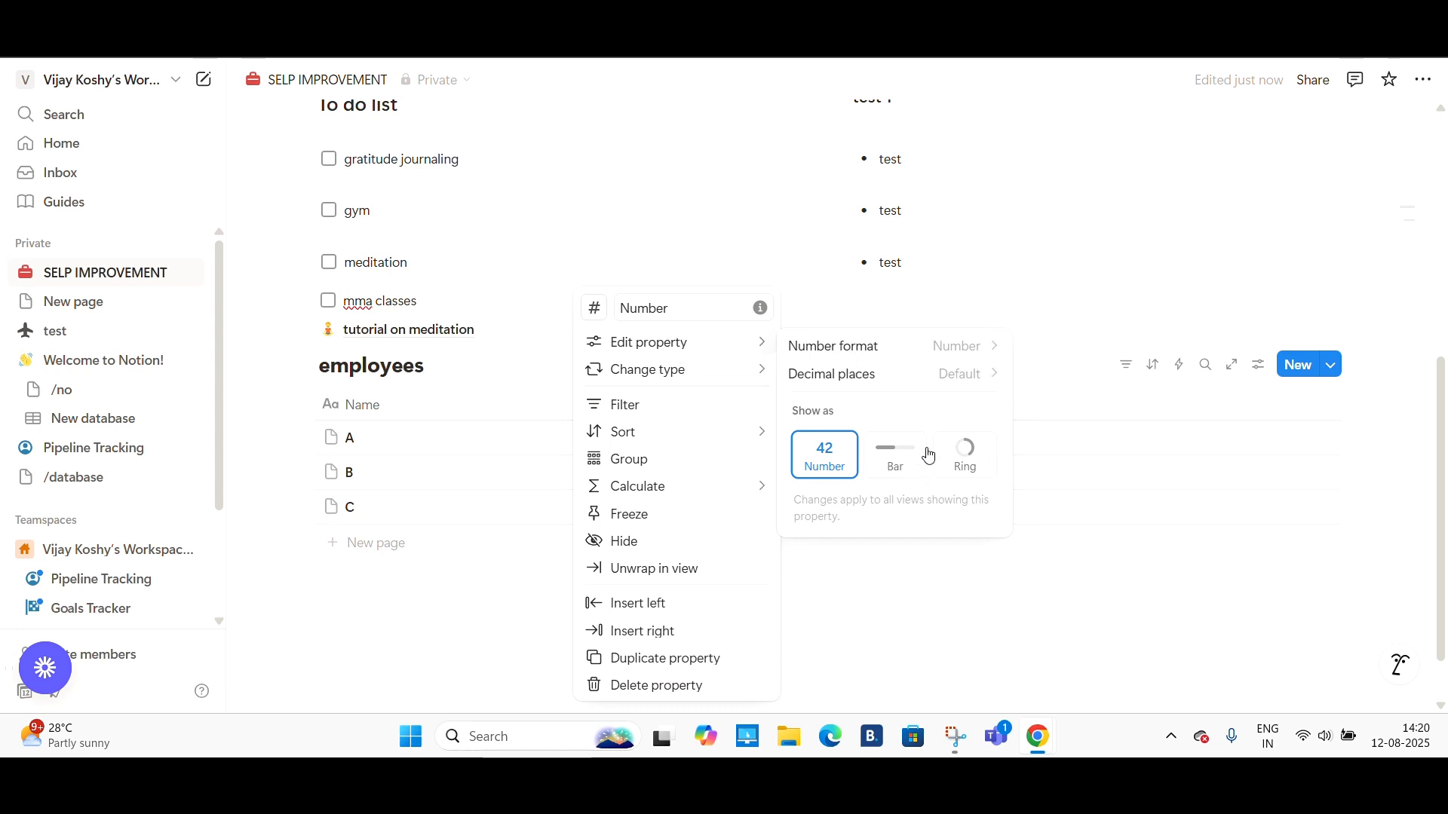
{"action": "mouse_move", "coordinate": [736, 369]}
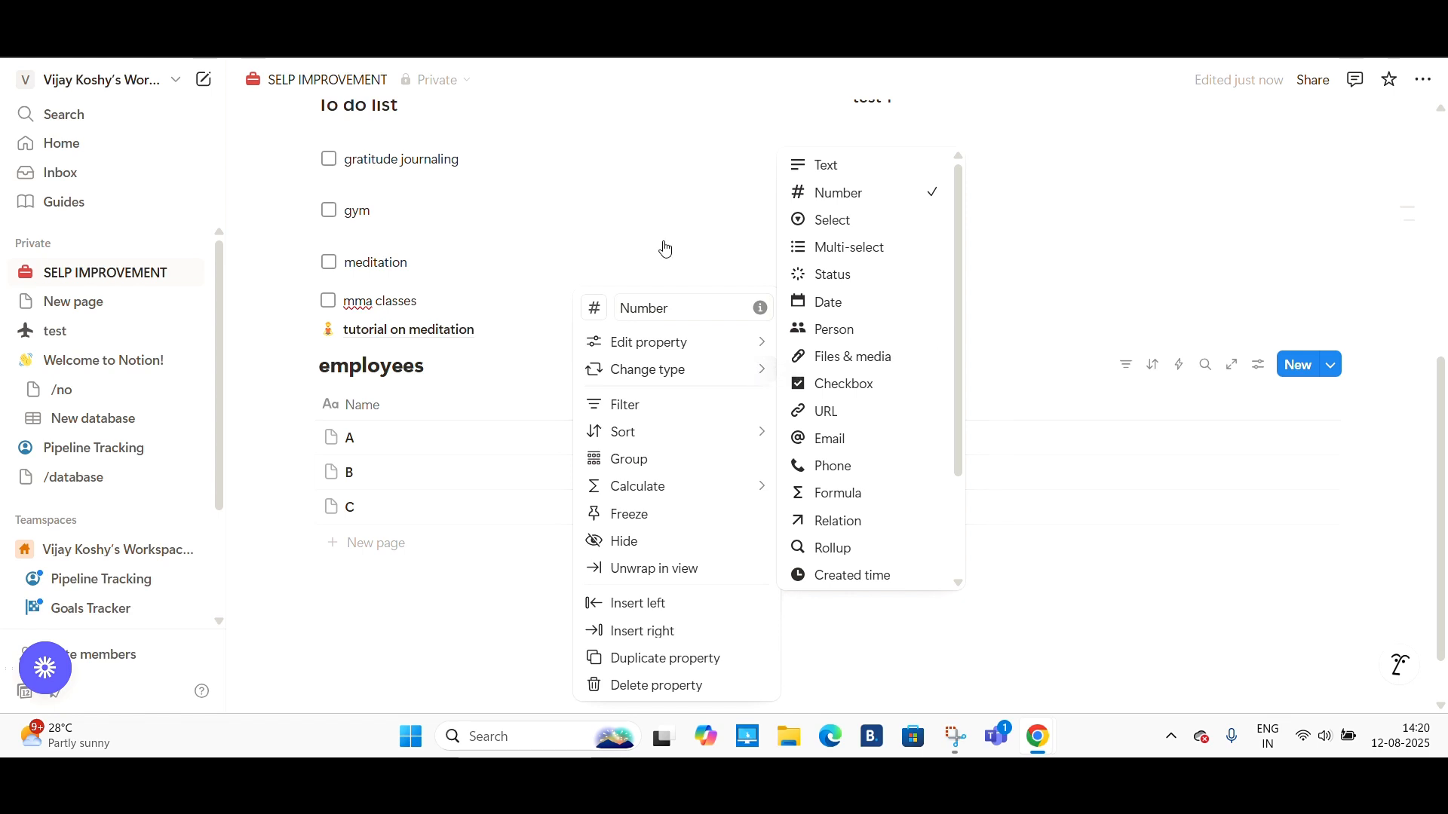
- Enter 77 as the number for row A and 88 for row B
{"action": "left_click", "coordinate": [737, 440]}
{"action": "type", "text": "77"}
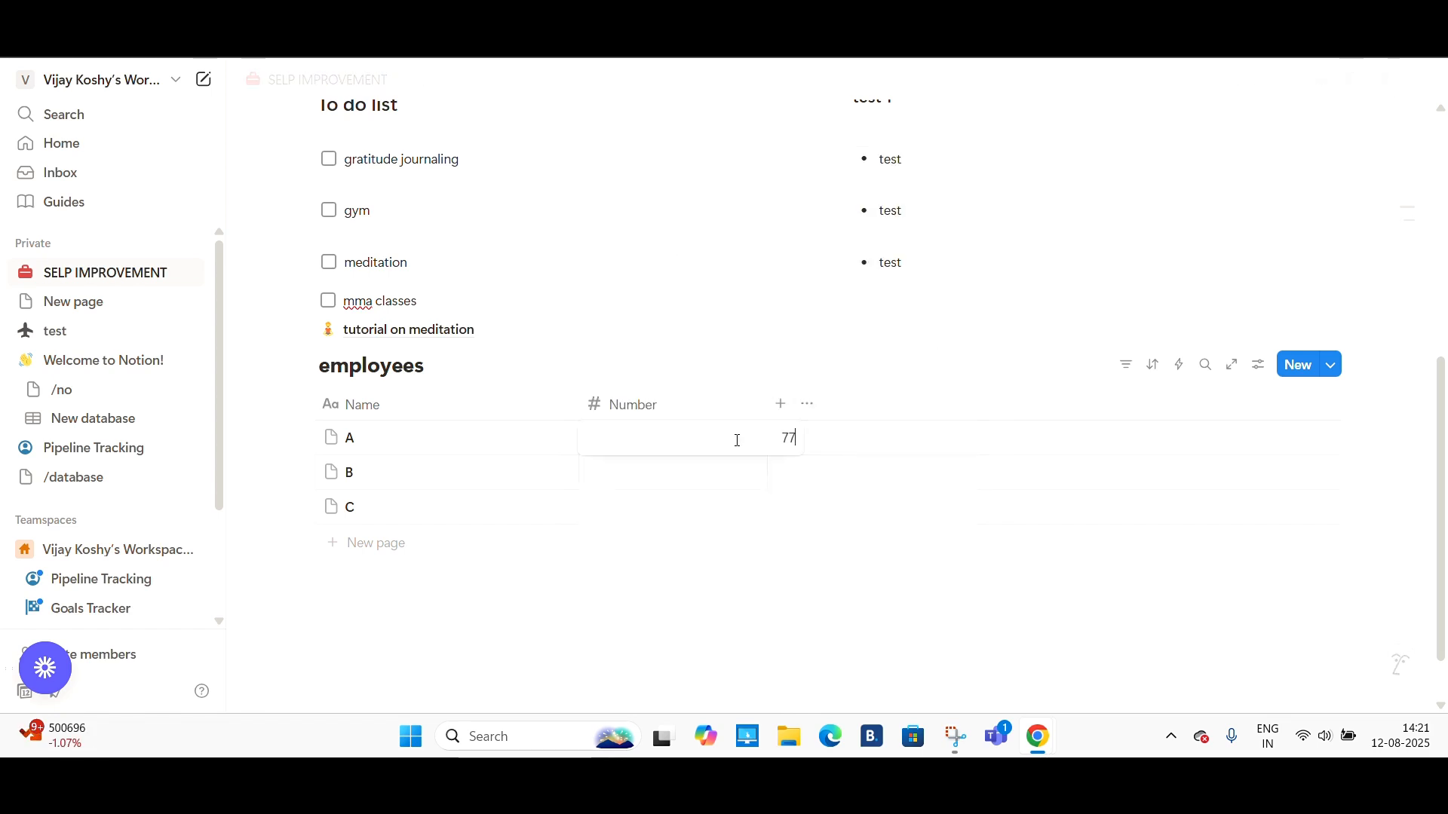
{"action": "key", "text": "Return"}
{"action": "left_click", "coordinate": [740, 487]}
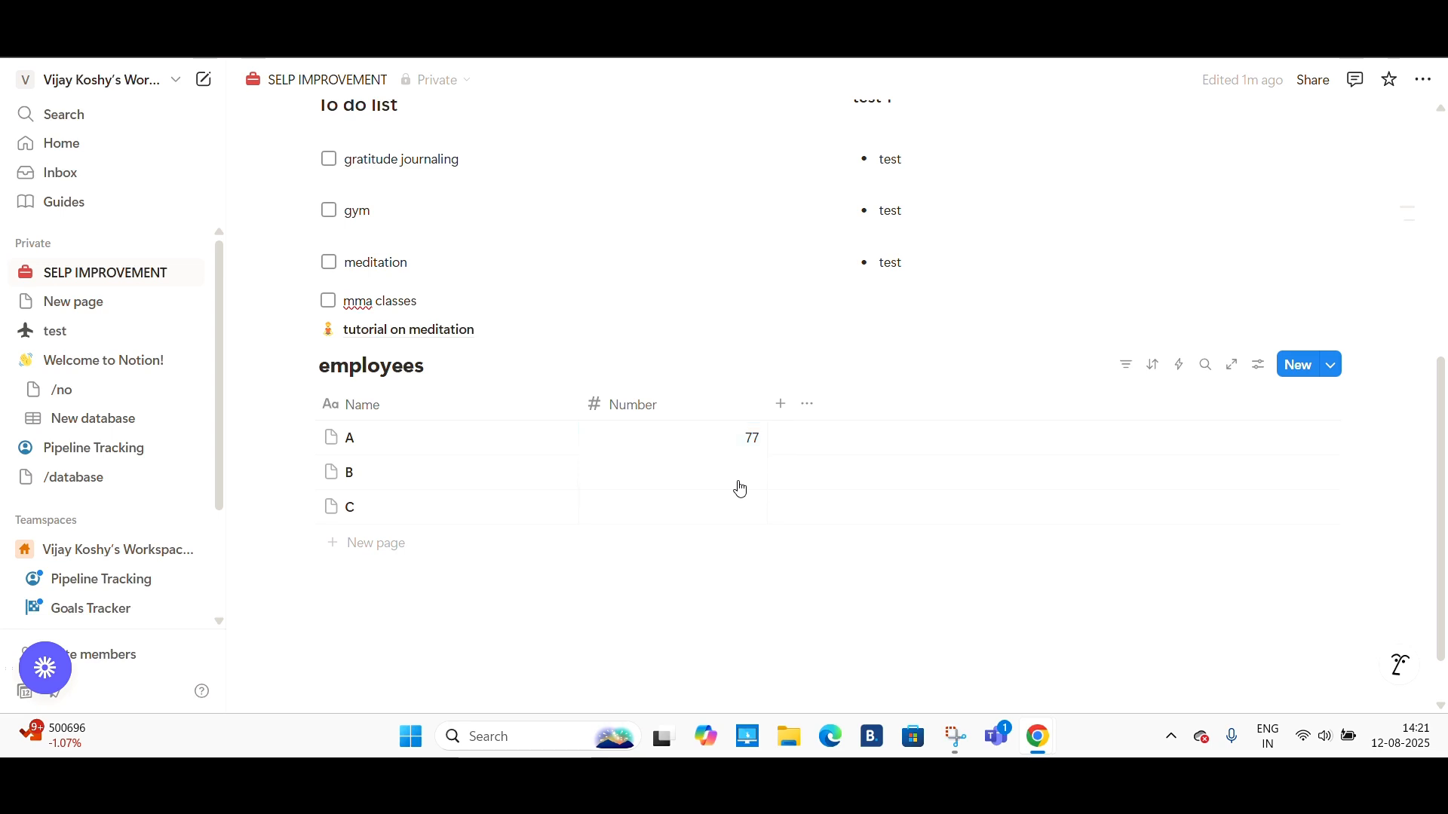
{"action": "type", "text": "88"}
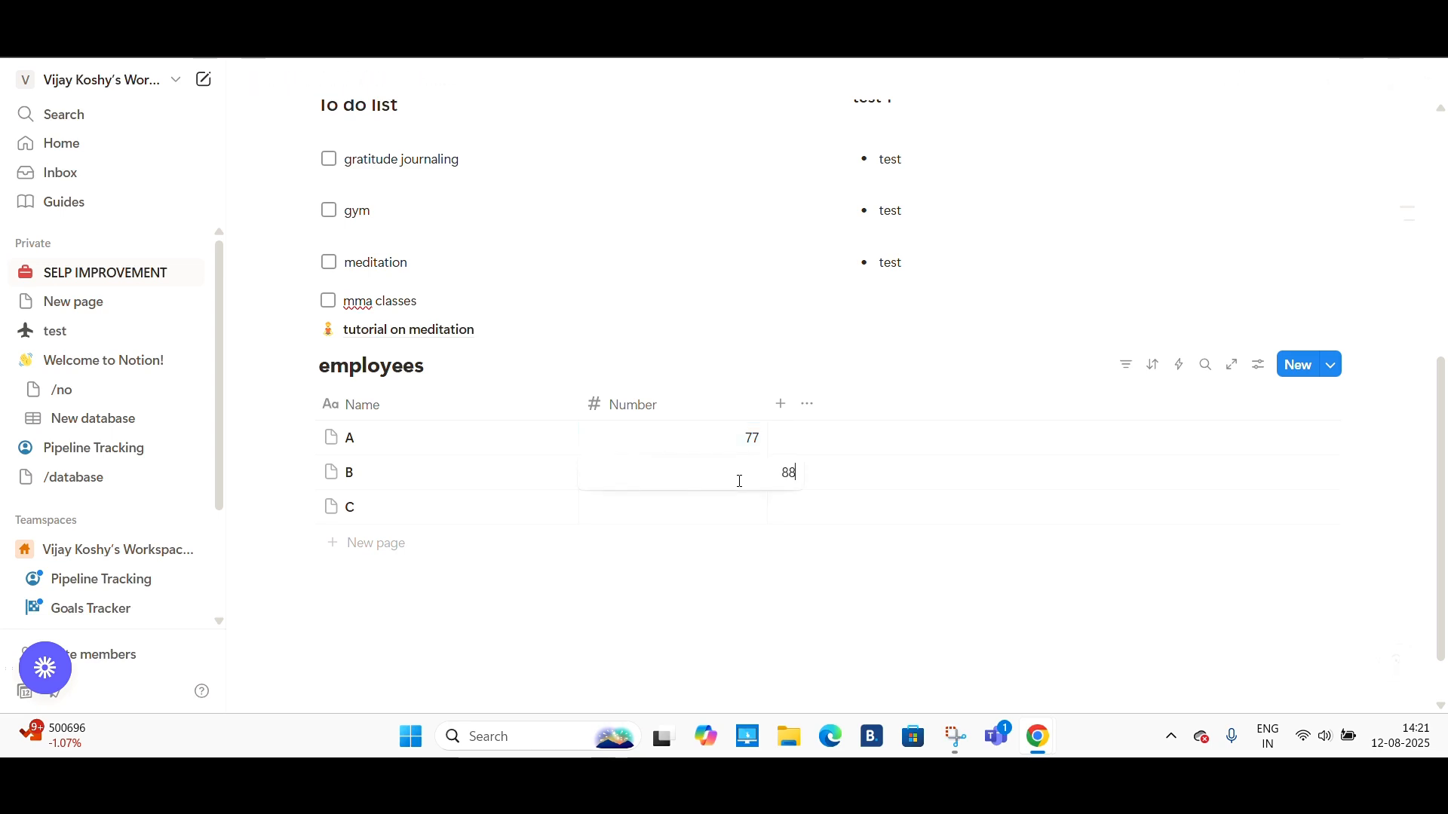
- Enter 86 as the number for row C of the employees database
{"action": "key", "text": "Return"}
{"action": "left_click", "coordinate": [759, 524]}
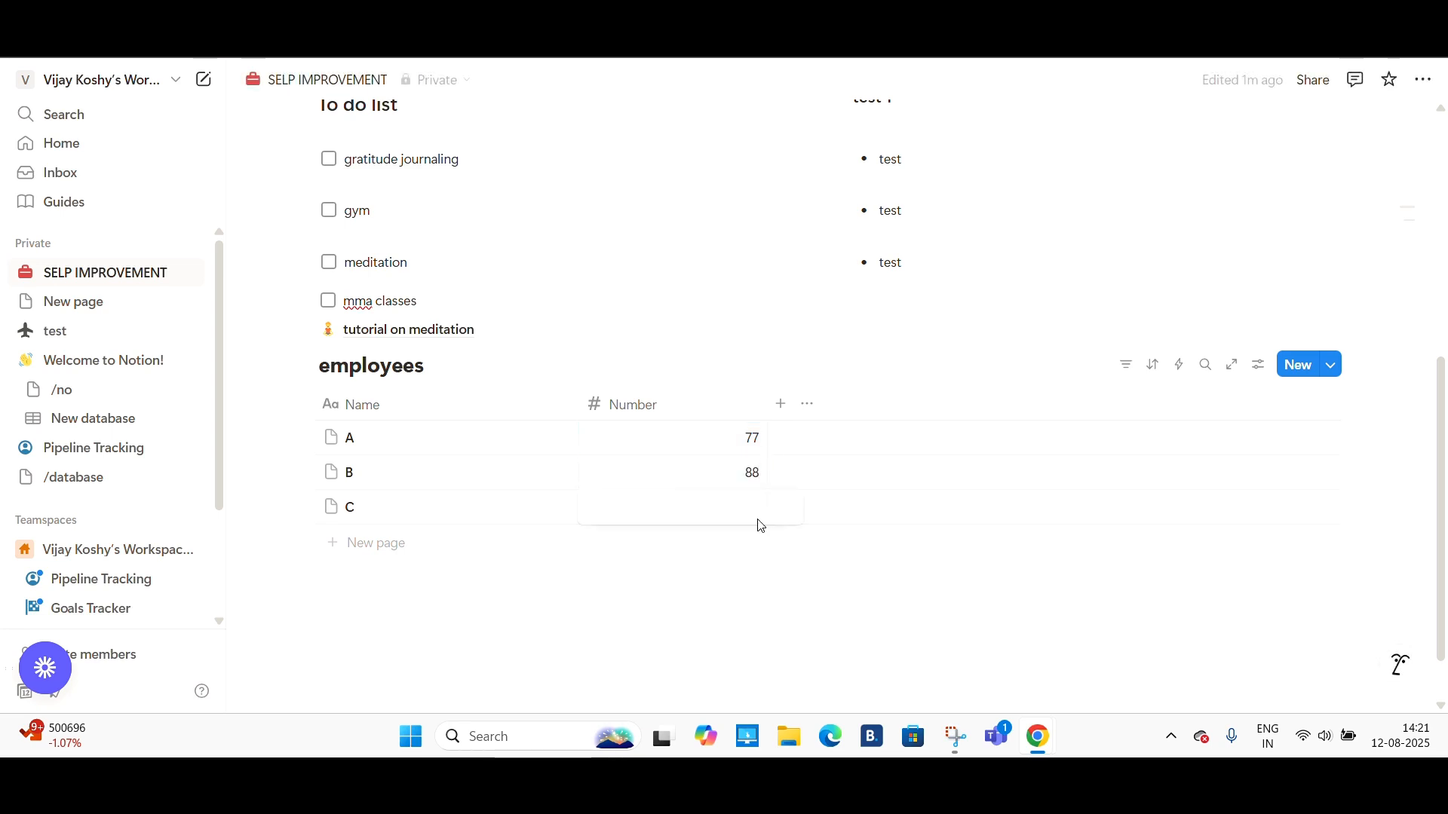
{"action": "type", "text": "8"}
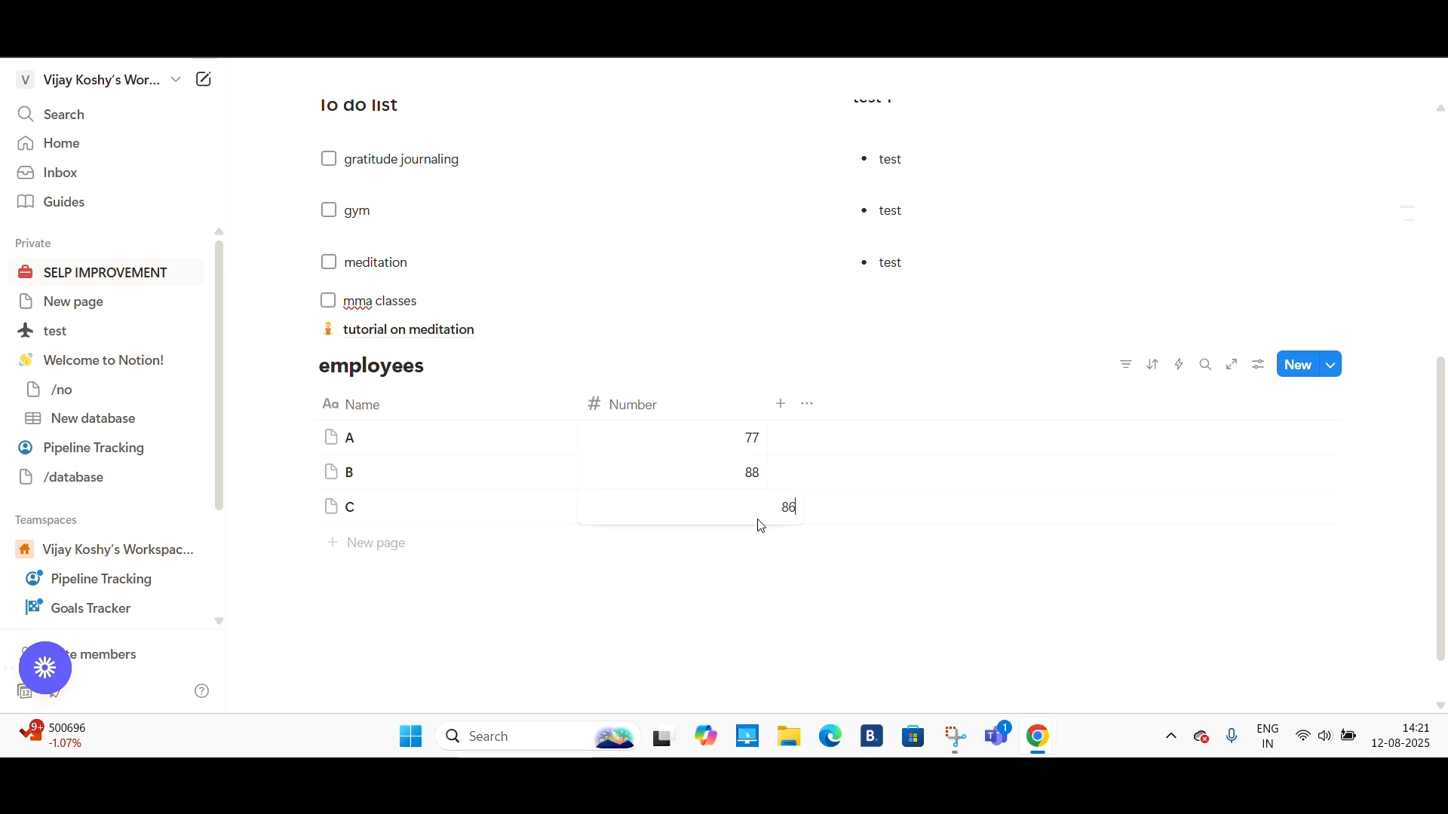
{"action": "type", "text": "6"}
{"action": "key", "text": "Return"}
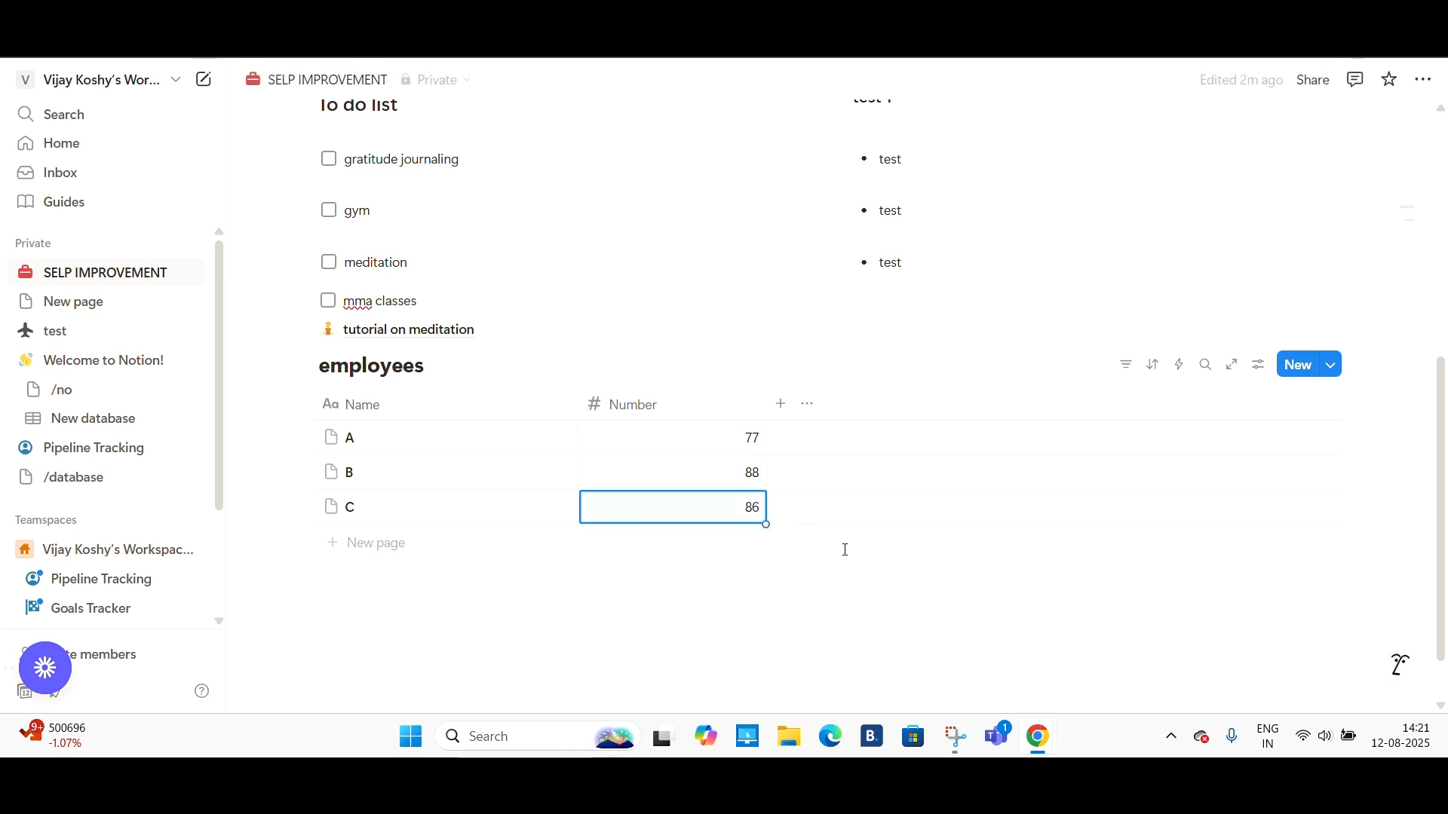
- Sort the employees database by the Number property in descending order
{"action": "left_click", "coordinate": [1153, 365]}
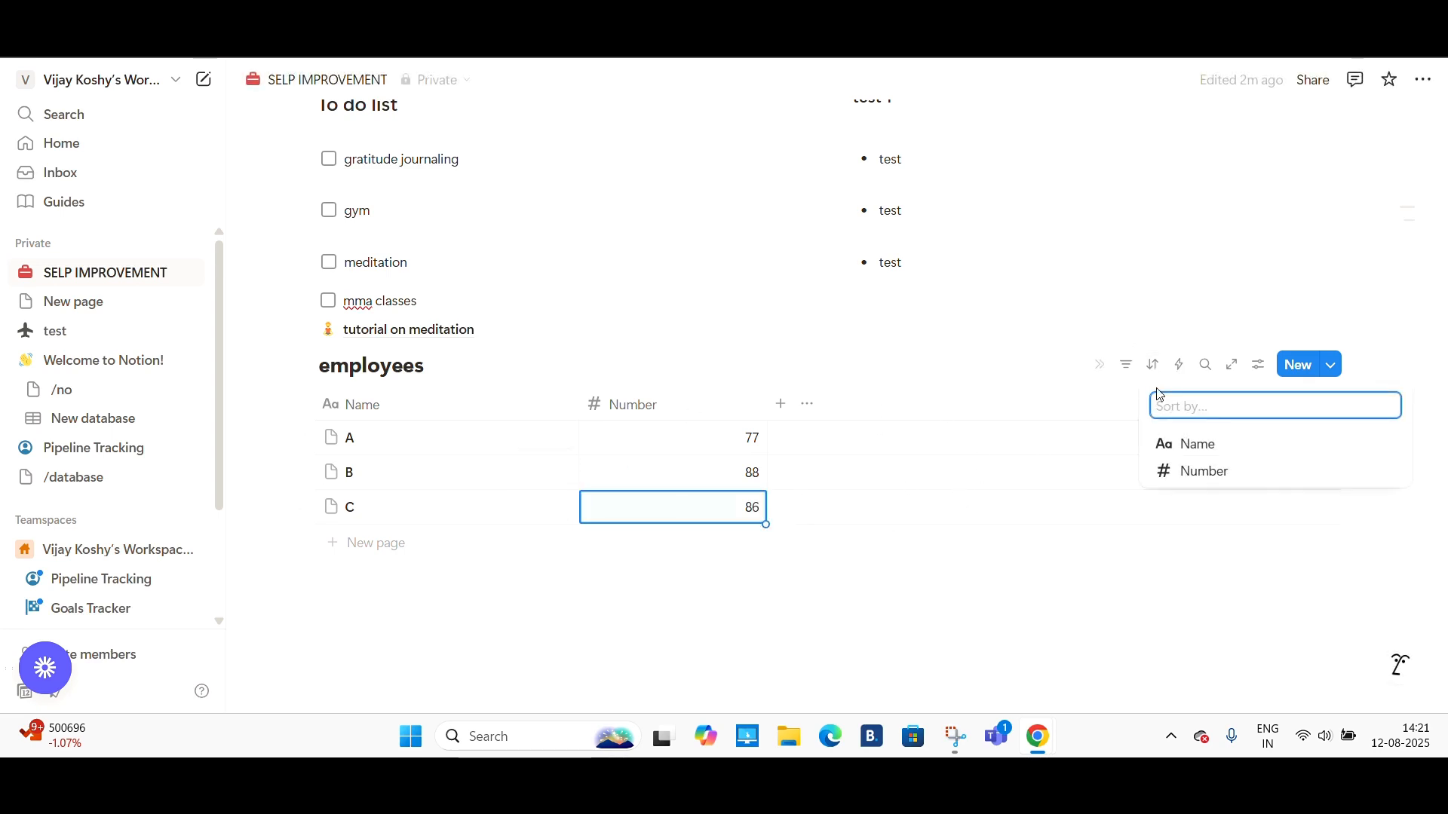
{"action": "left_click", "coordinate": [1183, 472]}
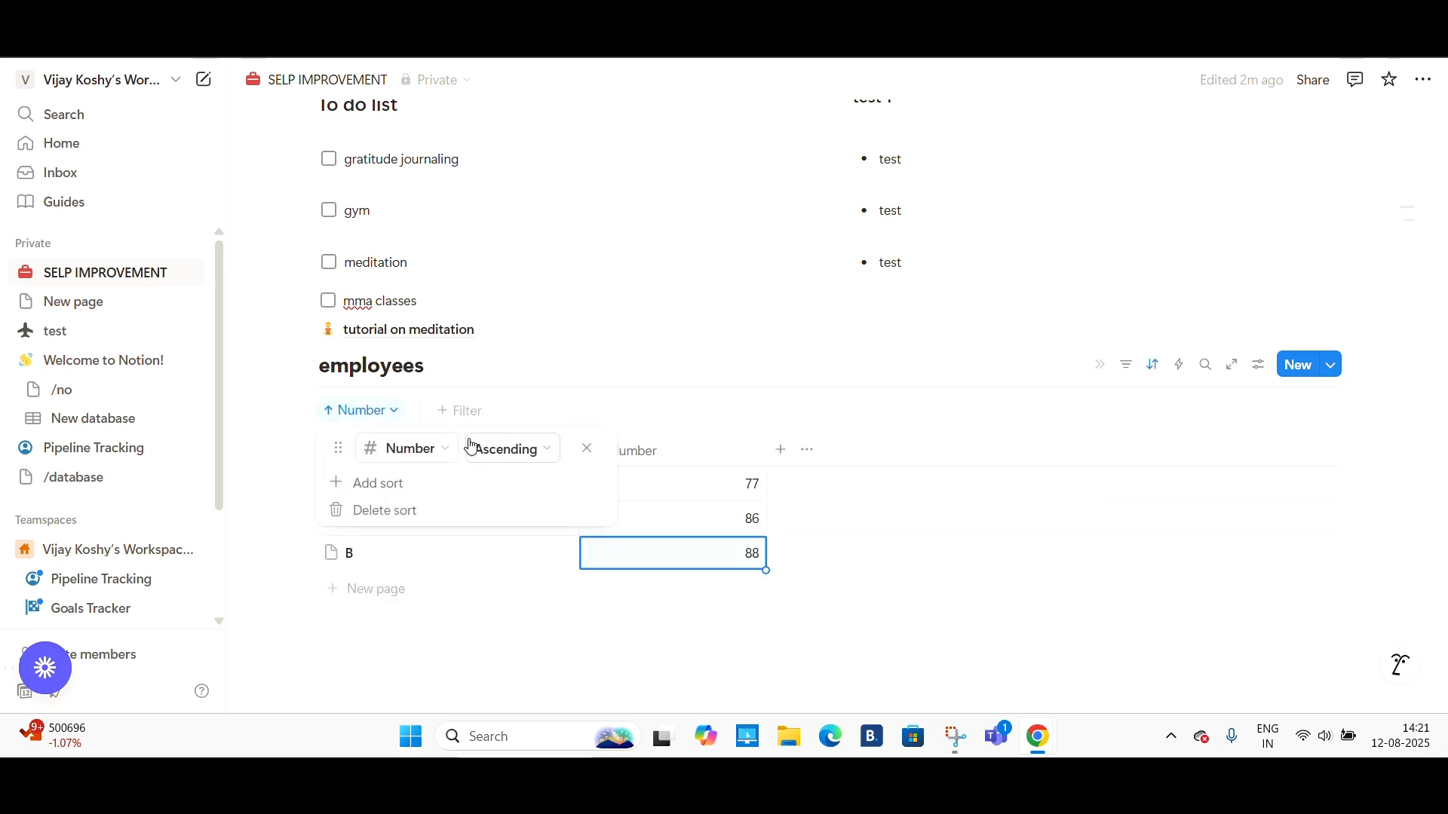
{"action": "left_click", "coordinate": [484, 454]}
{"action": "left_click", "coordinate": [505, 508]}
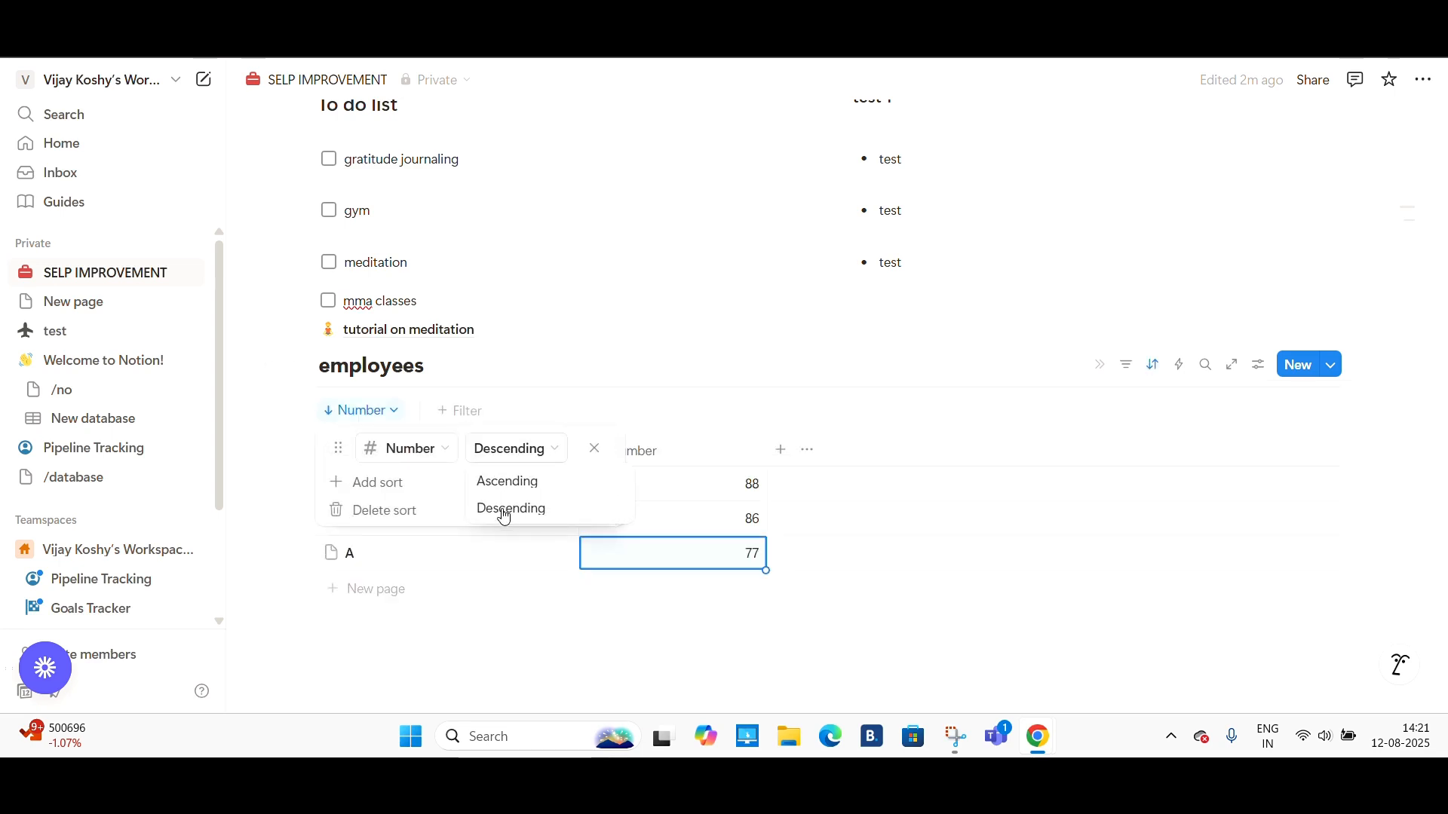
{"action": "left_click", "coordinate": [816, 620]}
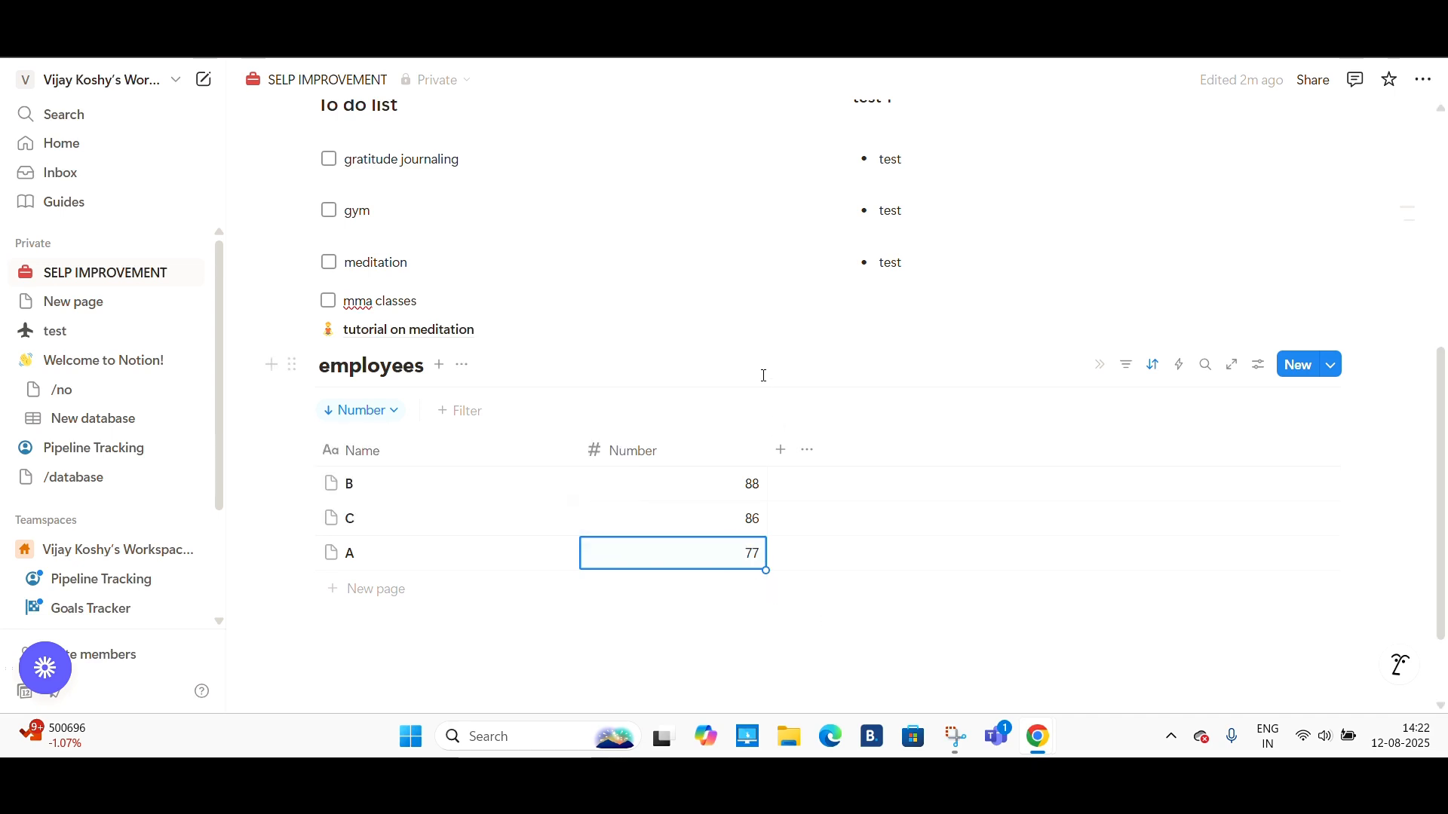
- Open the employees database's filter options and its view settings to examine them
{"action": "left_click", "coordinate": [464, 413]}
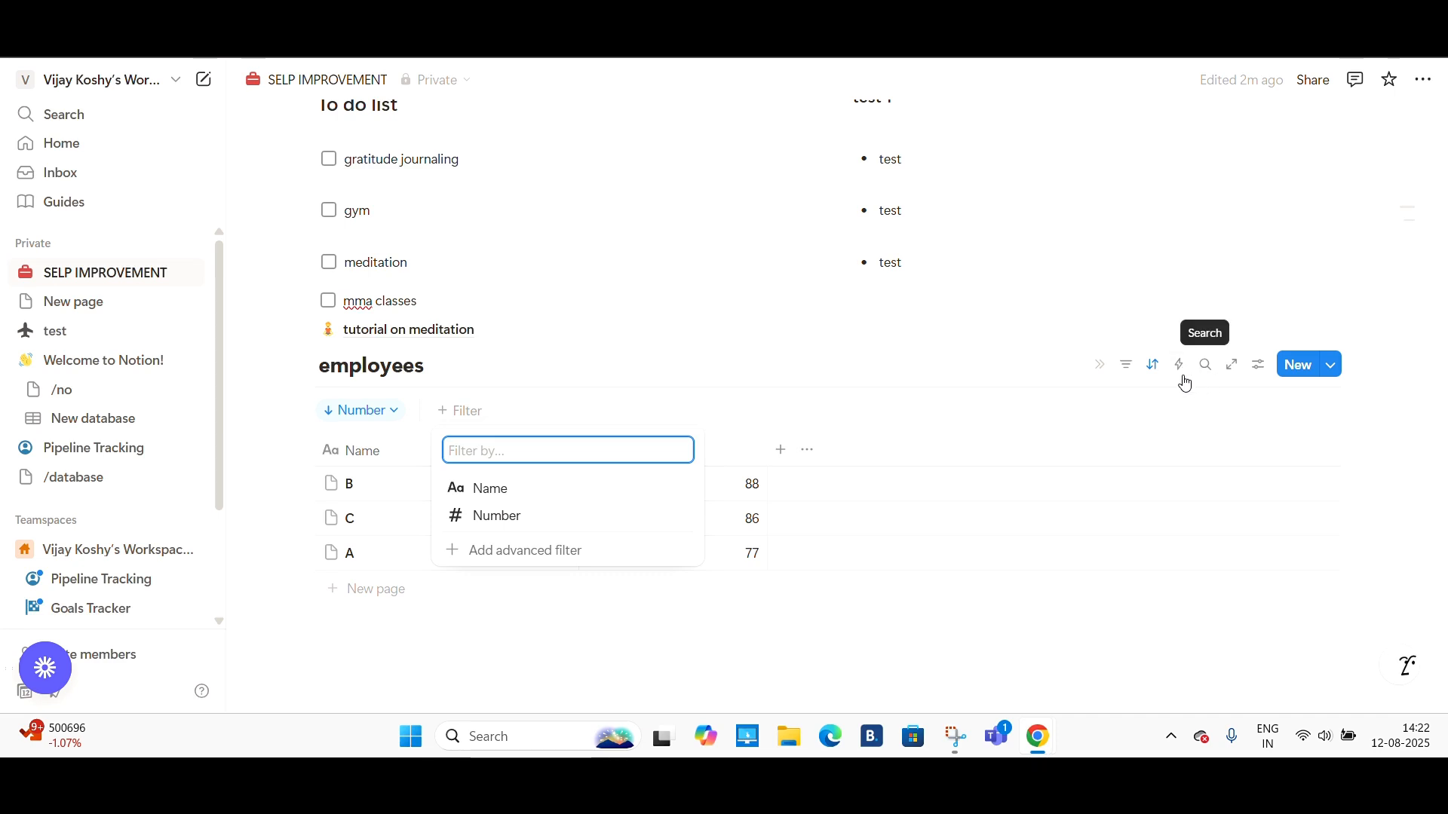
{"action": "left_click", "coordinate": [1259, 365]}
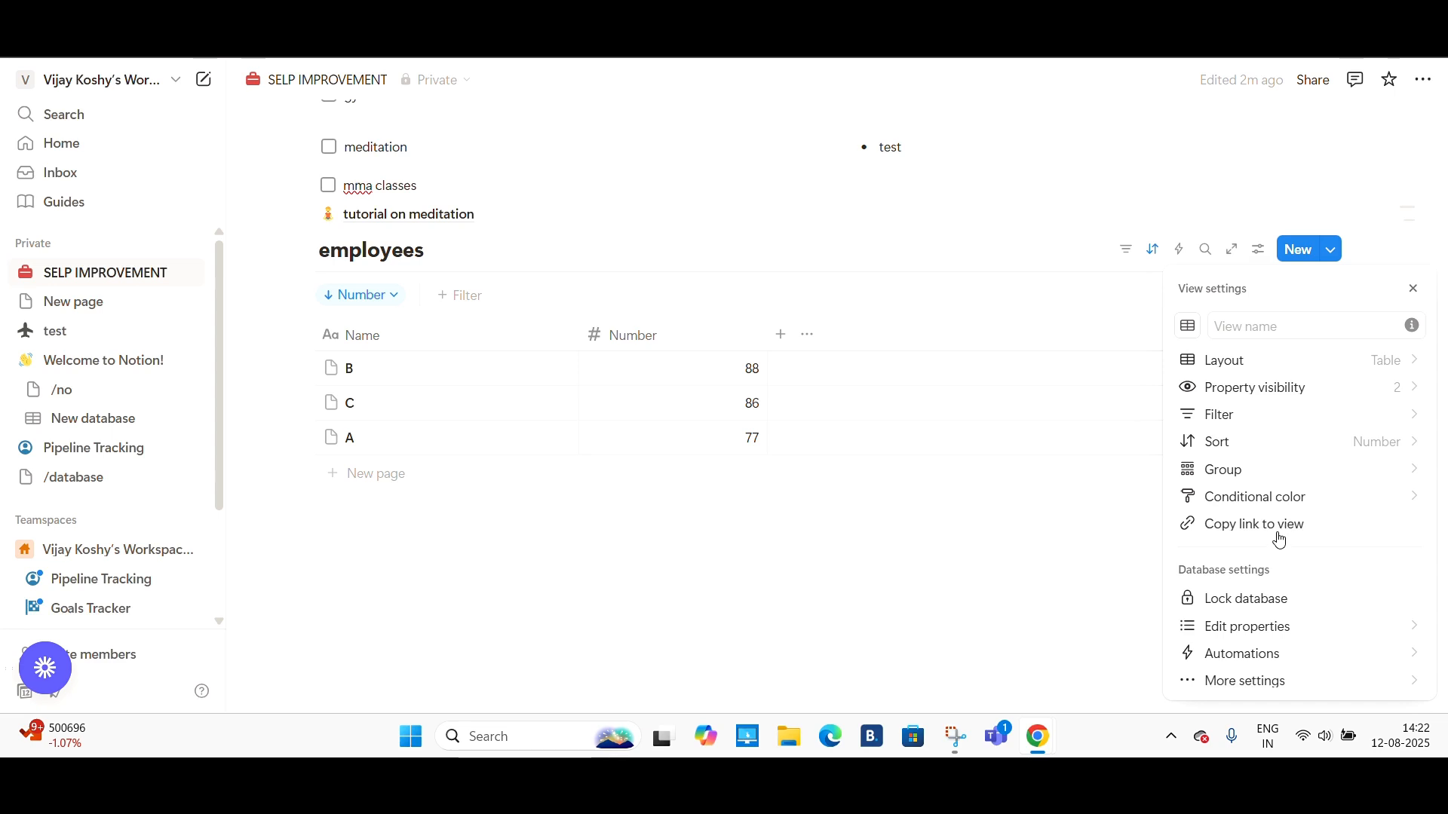
{"action": "left_click", "coordinate": [867, 657]}
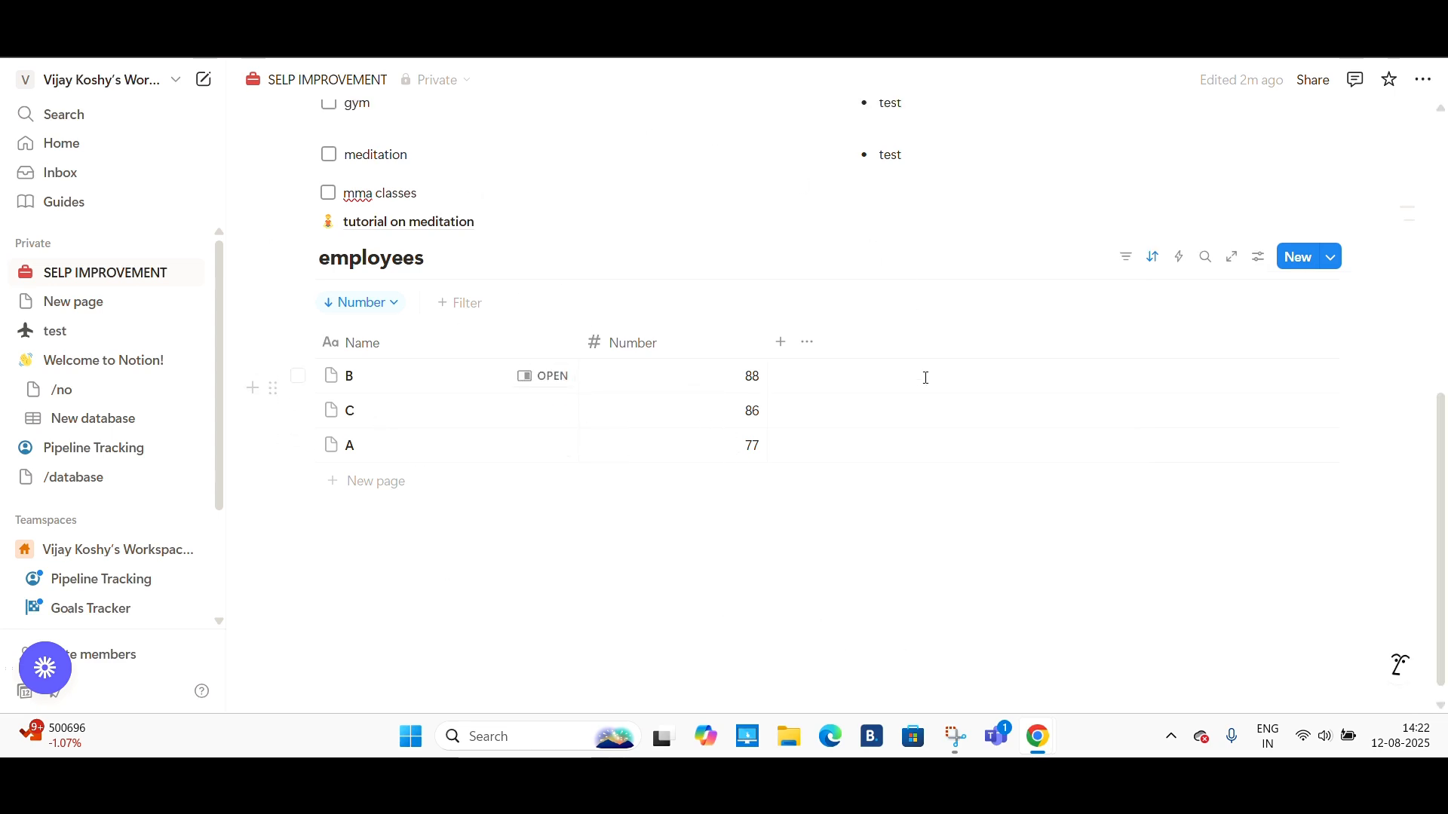
- Open the page's sharing options and the invite panel, then close them
{"action": "scroll", "coordinate": [924, 378], "scroll_direction": "up", "scroll_amount": 3}
{"action": "scroll", "coordinate": [898, 440], "scroll_direction": "down", "scroll_amount": 3}
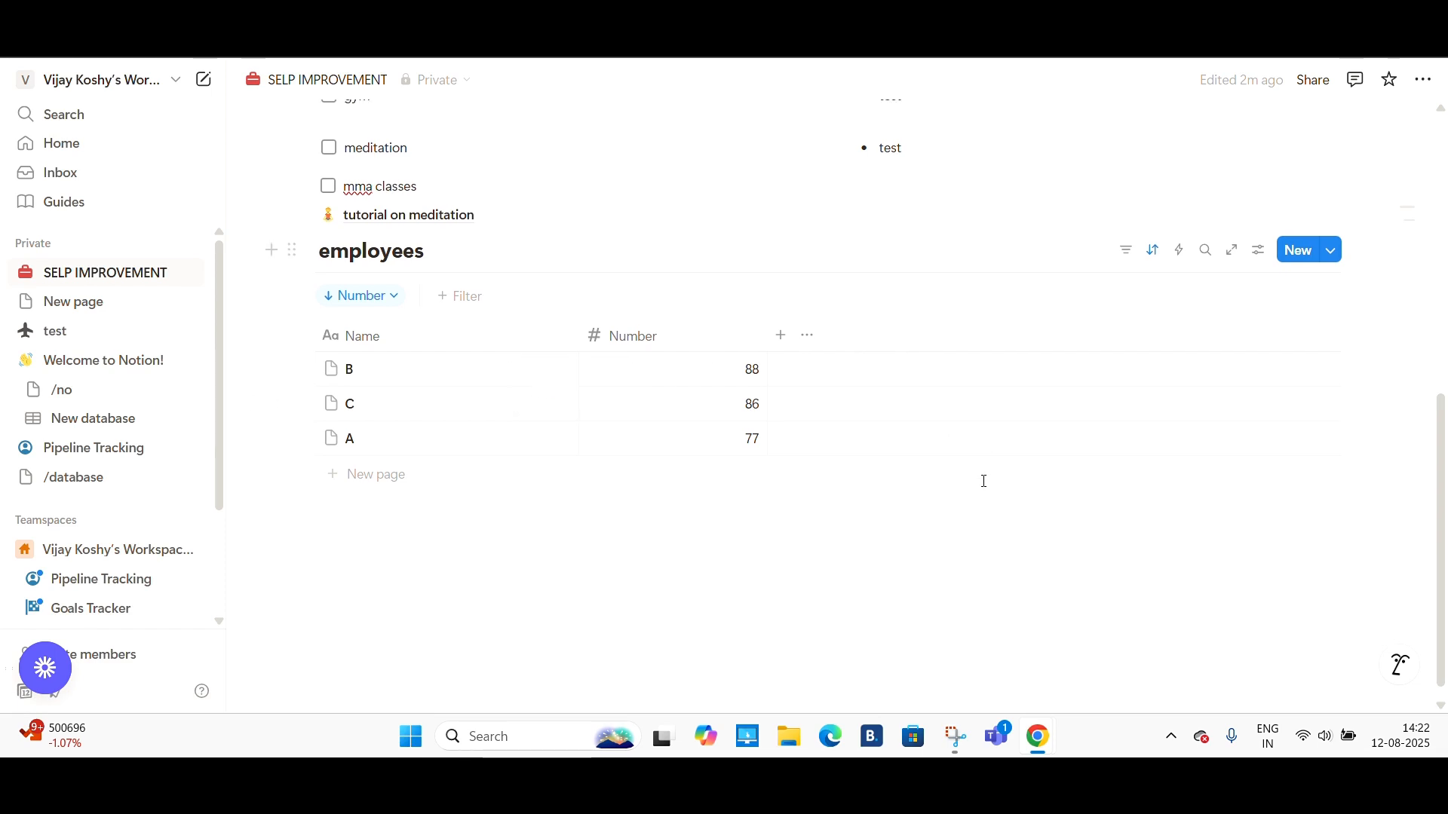
{"action": "scroll", "coordinate": [985, 481], "scroll_direction": "up", "scroll_amount": 5}
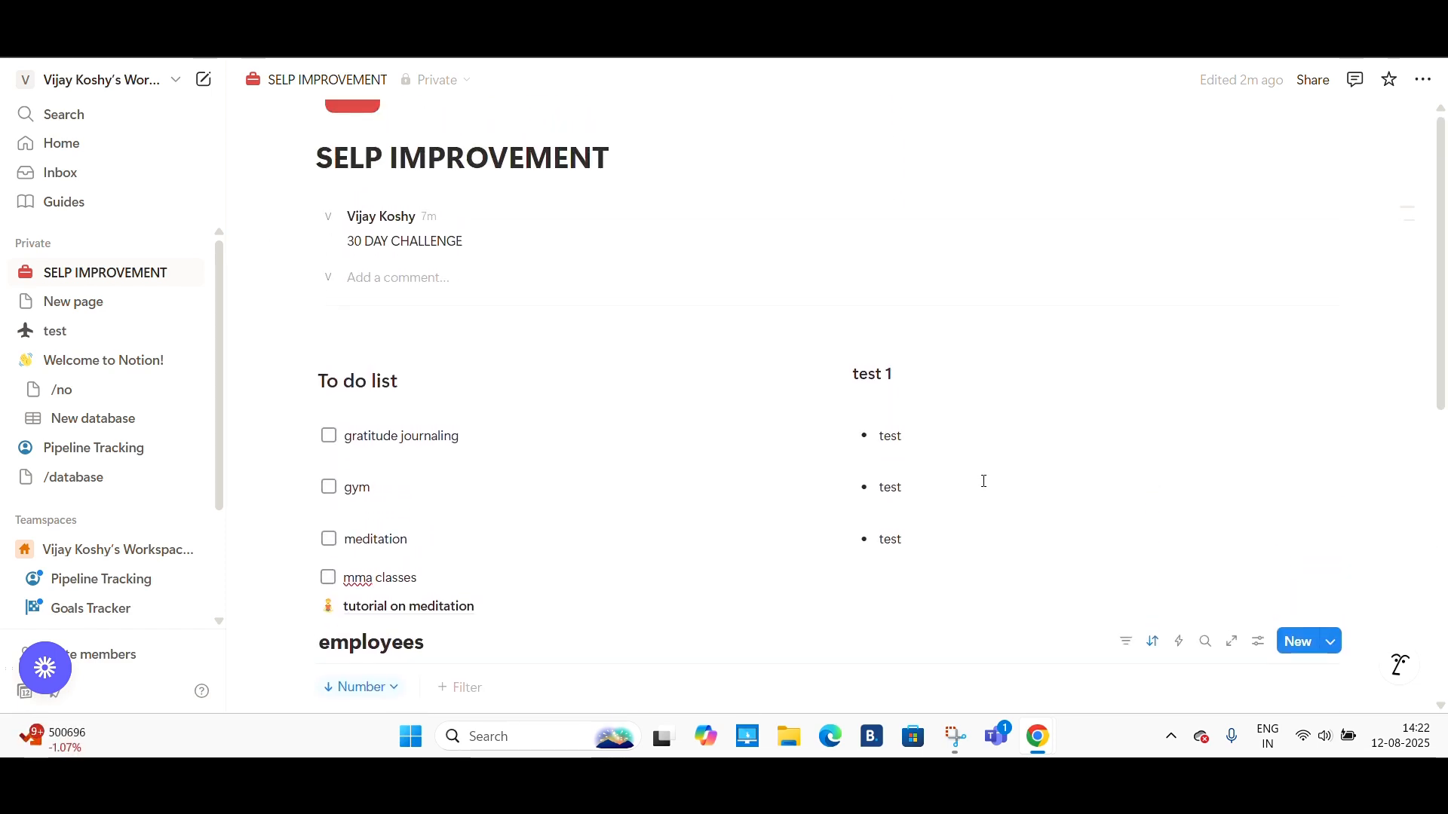
{"action": "scroll", "coordinate": [984, 481], "scroll_direction": "up", "scroll_amount": 3}
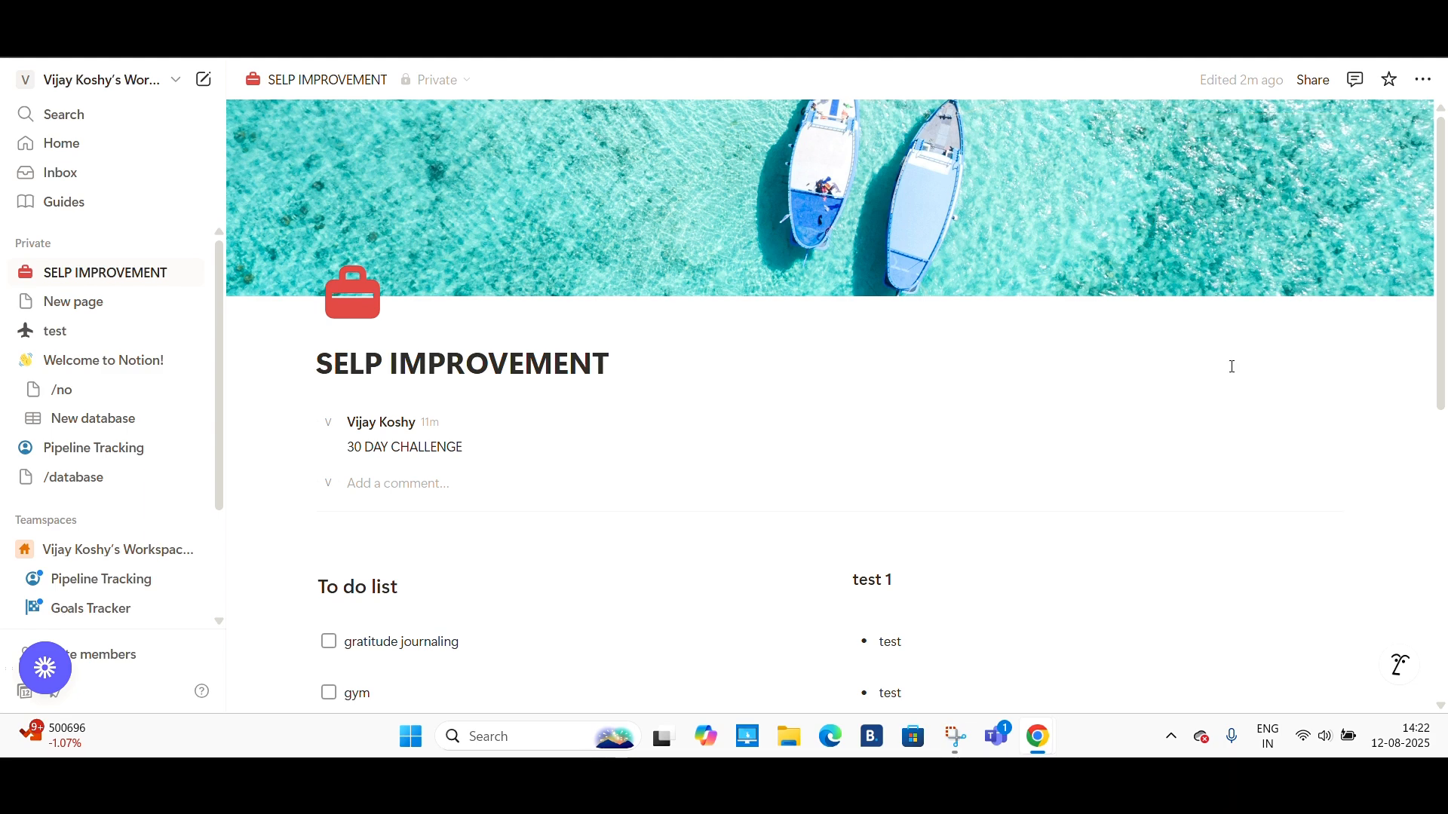
{"action": "left_click", "coordinate": [1316, 81]}
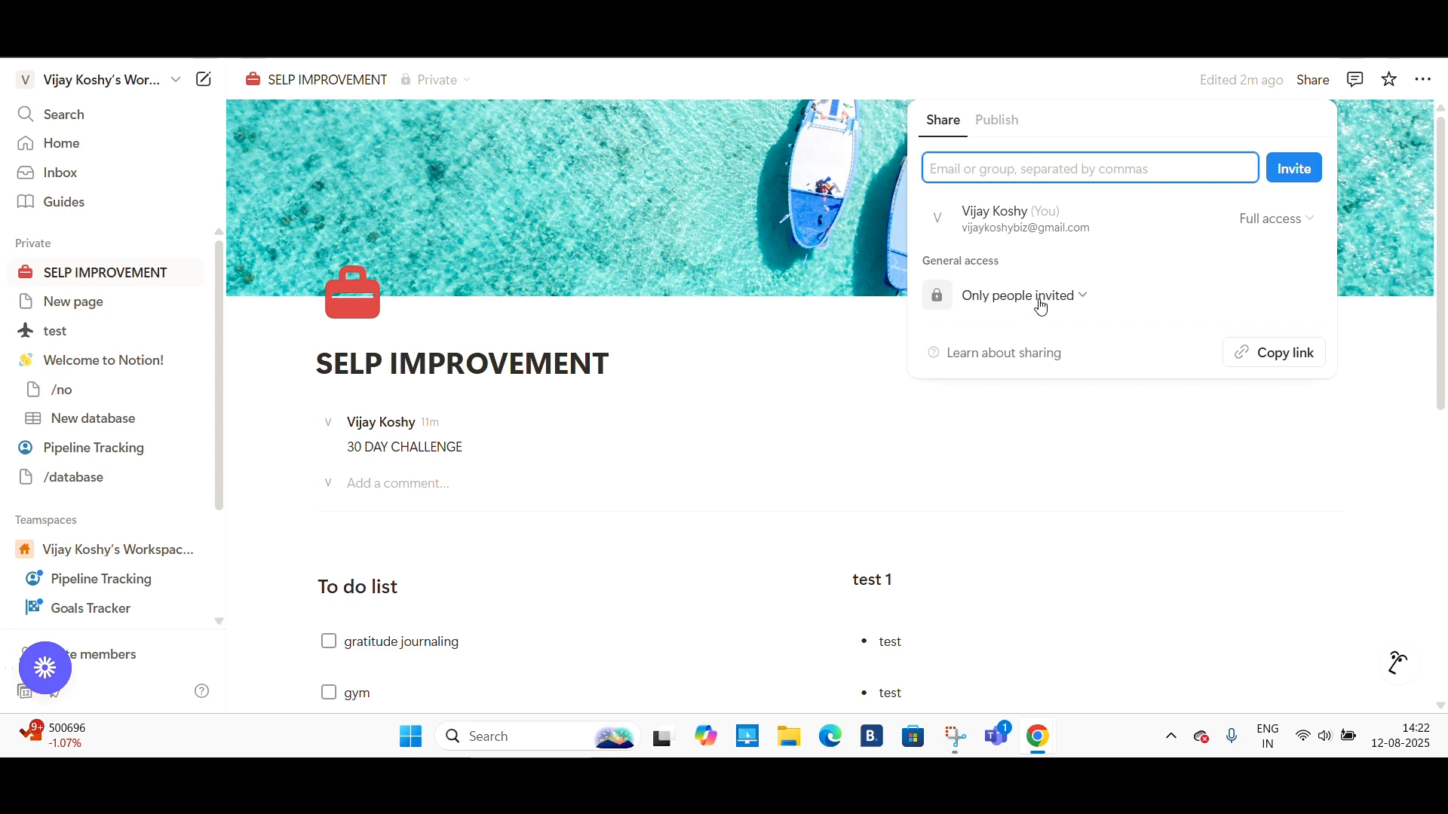
{"action": "left_click", "coordinate": [1001, 160]}
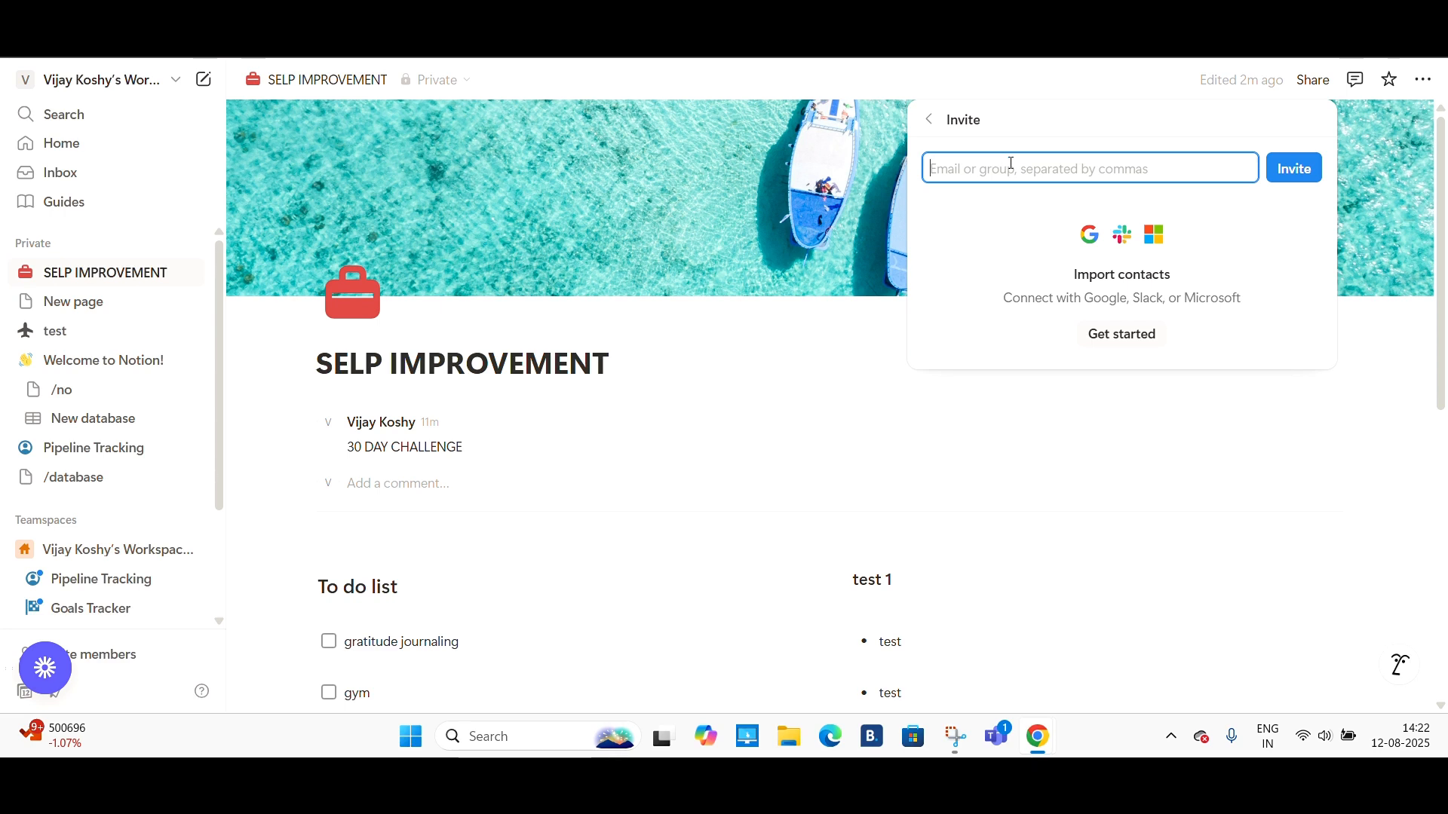
{"action": "left_click", "coordinate": [1386, 351]}
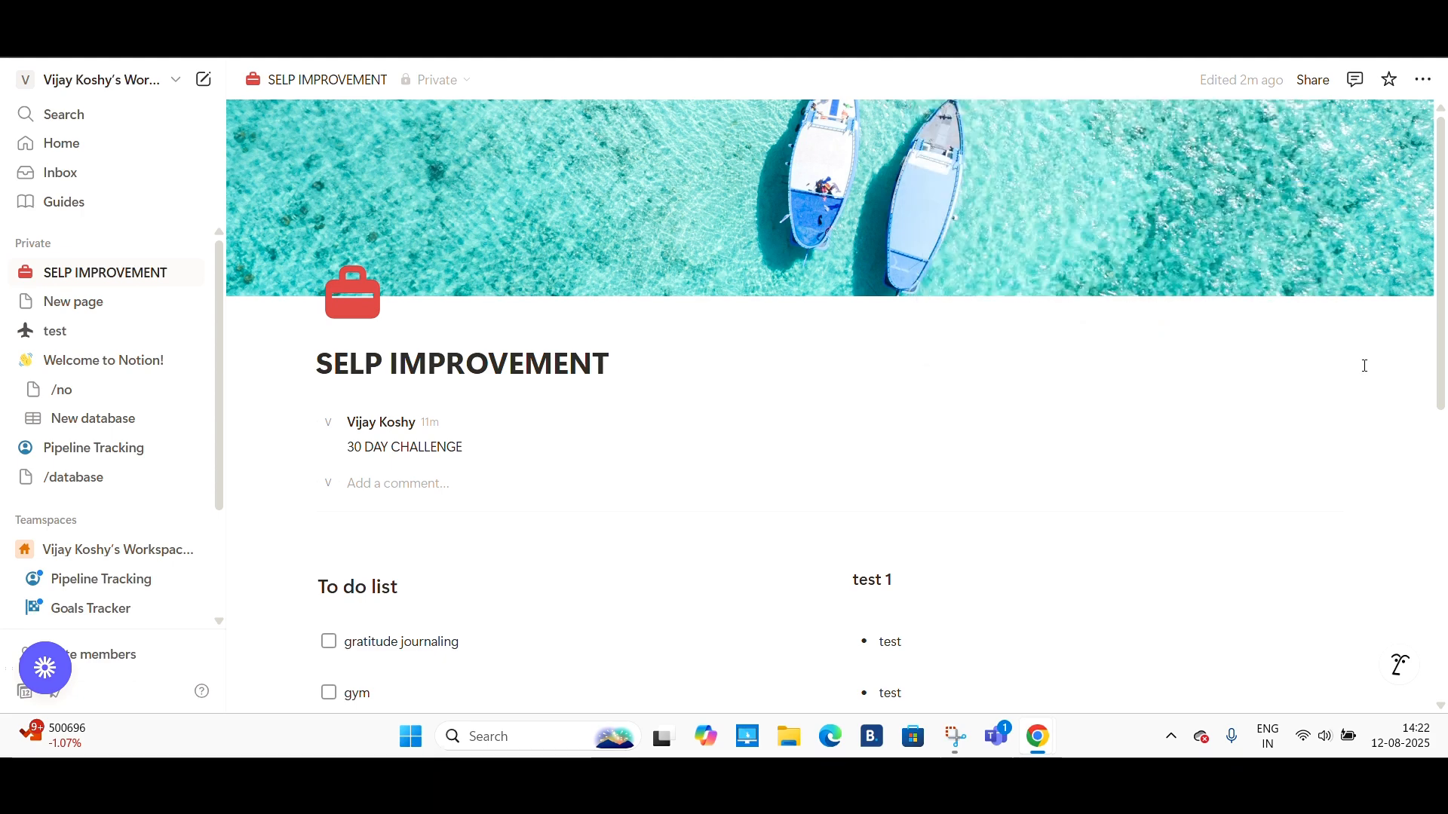
- Switch to the browser tabs with Notion's pricing plans and home page and review them
{"action": "scroll", "coordinate": [1131, 550], "scroll_direction": "down", "scroll_amount": 7}
{"action": "scroll", "coordinate": [1131, 550], "scroll_direction": "up", "scroll_amount": 8}
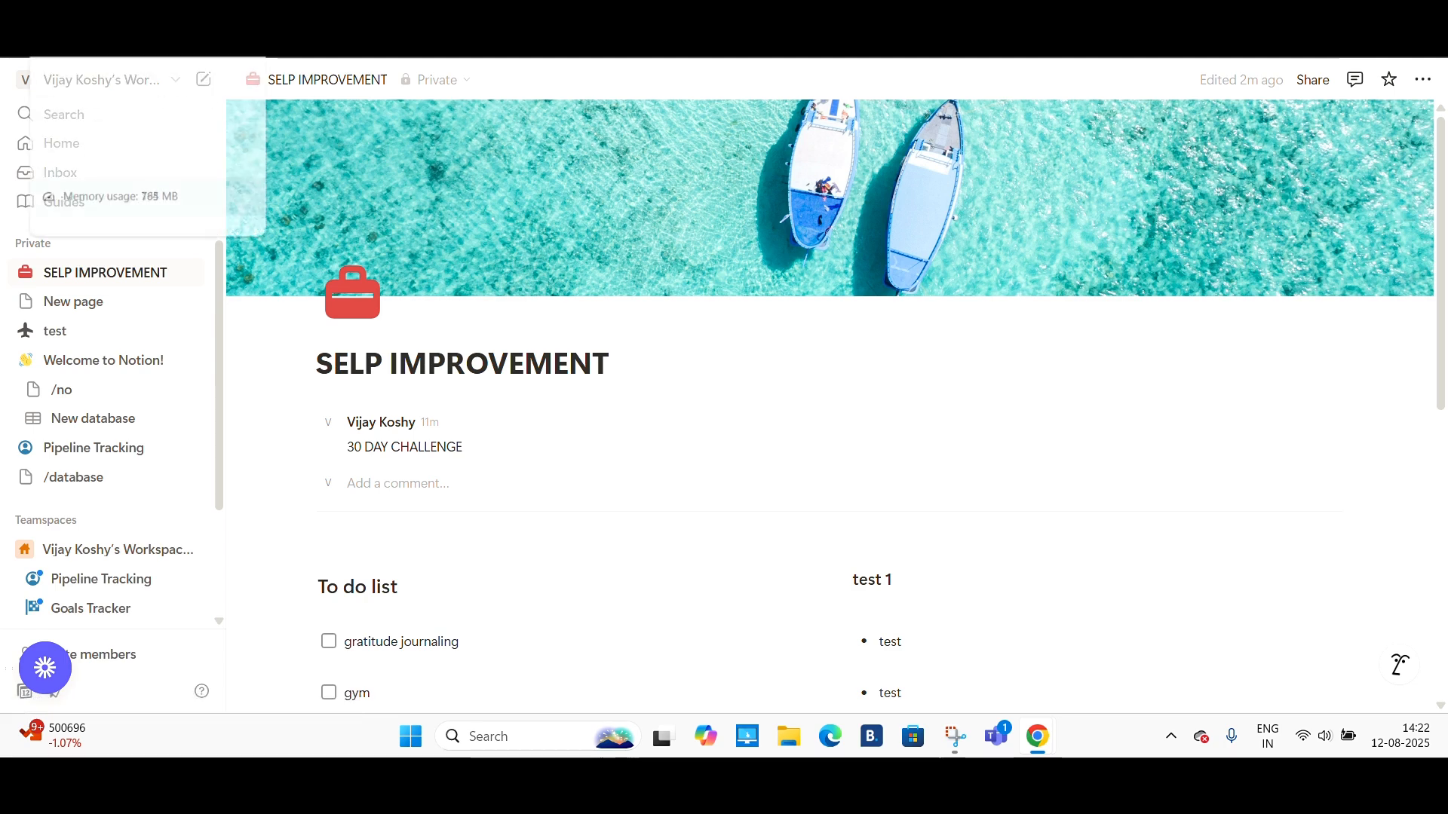
{"action": "left_click", "coordinate": [276, 7]}
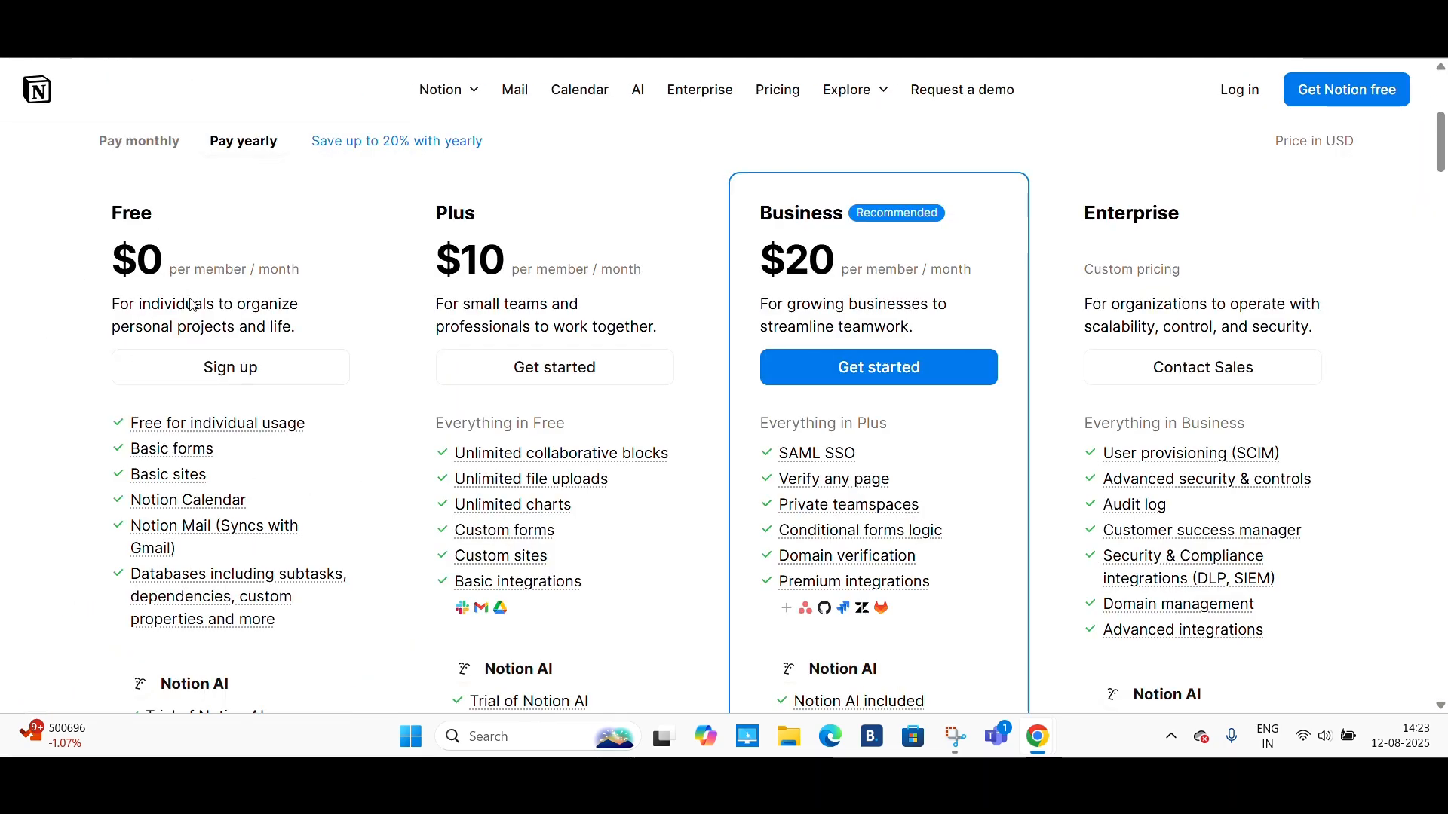
{"action": "scroll", "coordinate": [226, 370], "scroll_direction": "down", "scroll_amount": 2}
{"action": "scroll", "coordinate": [189, 427], "scroll_direction": "up", "scroll_amount": 1}
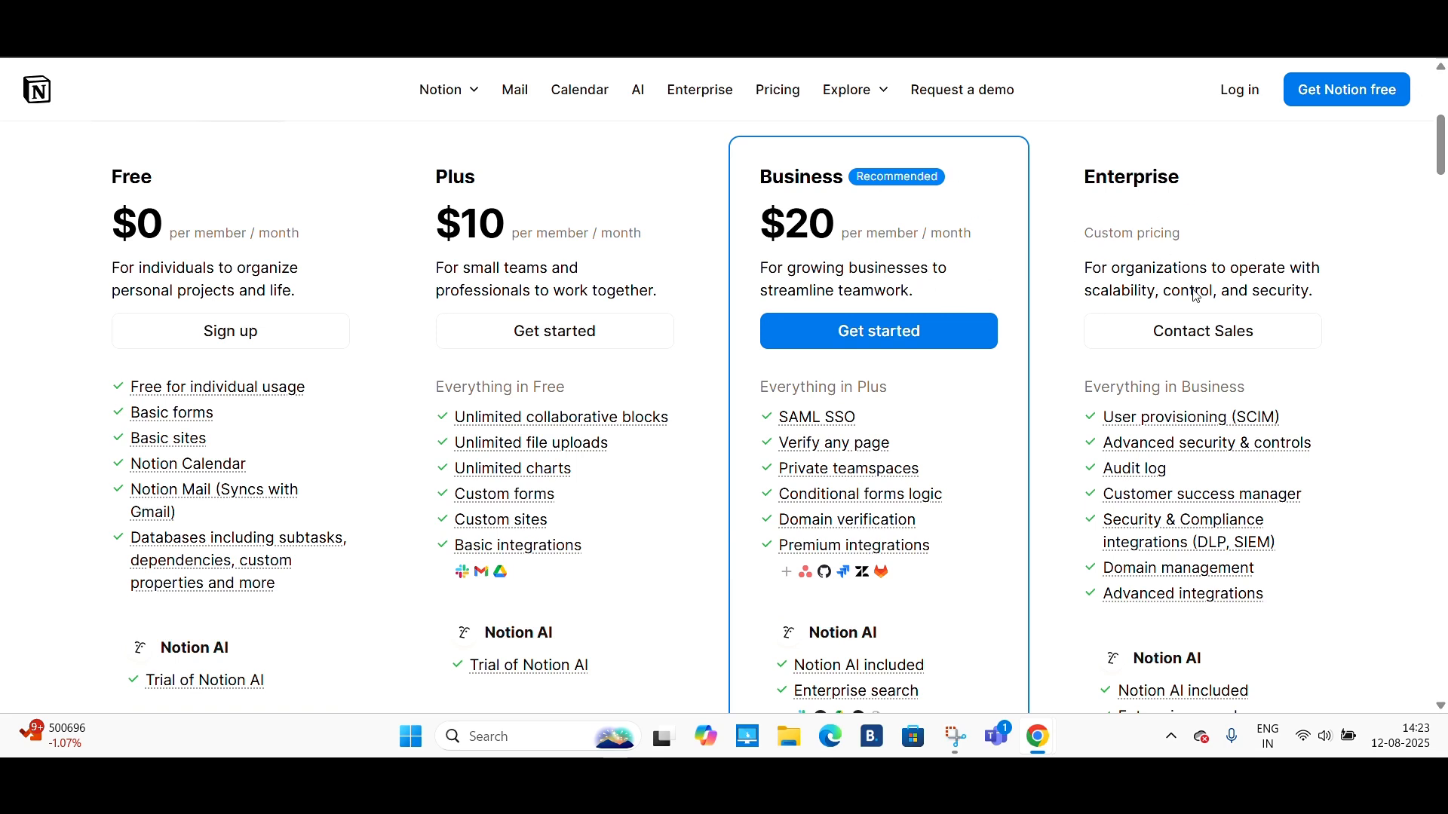
{"action": "scroll", "coordinate": [1196, 296], "scroll_direction": "down", "scroll_amount": 1}
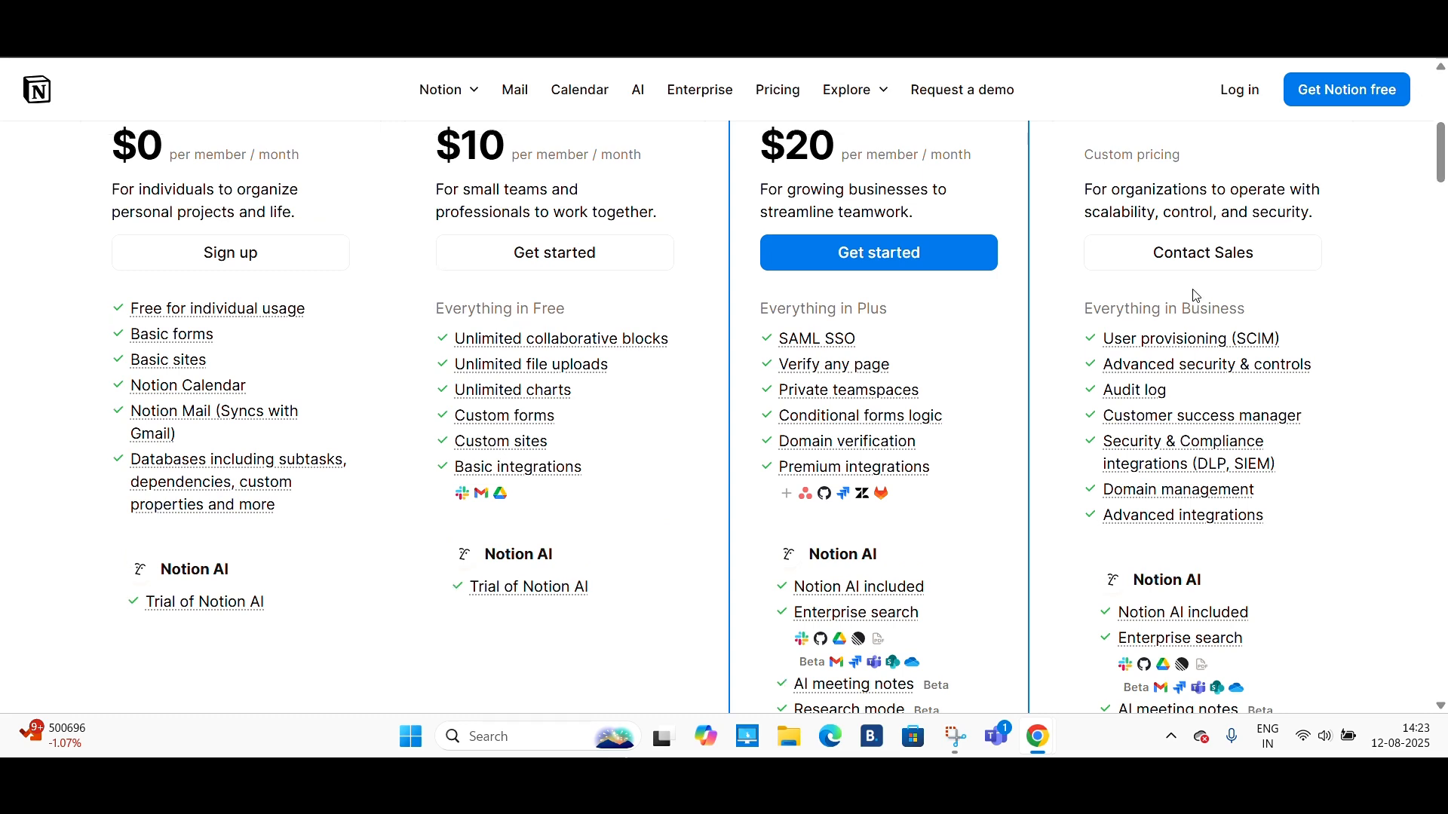
{"action": "scroll", "coordinate": [1197, 296], "scroll_direction": "down", "scroll_amount": 2}
{"action": "scroll", "coordinate": [1196, 296], "scroll_direction": "up", "scroll_amount": 4}
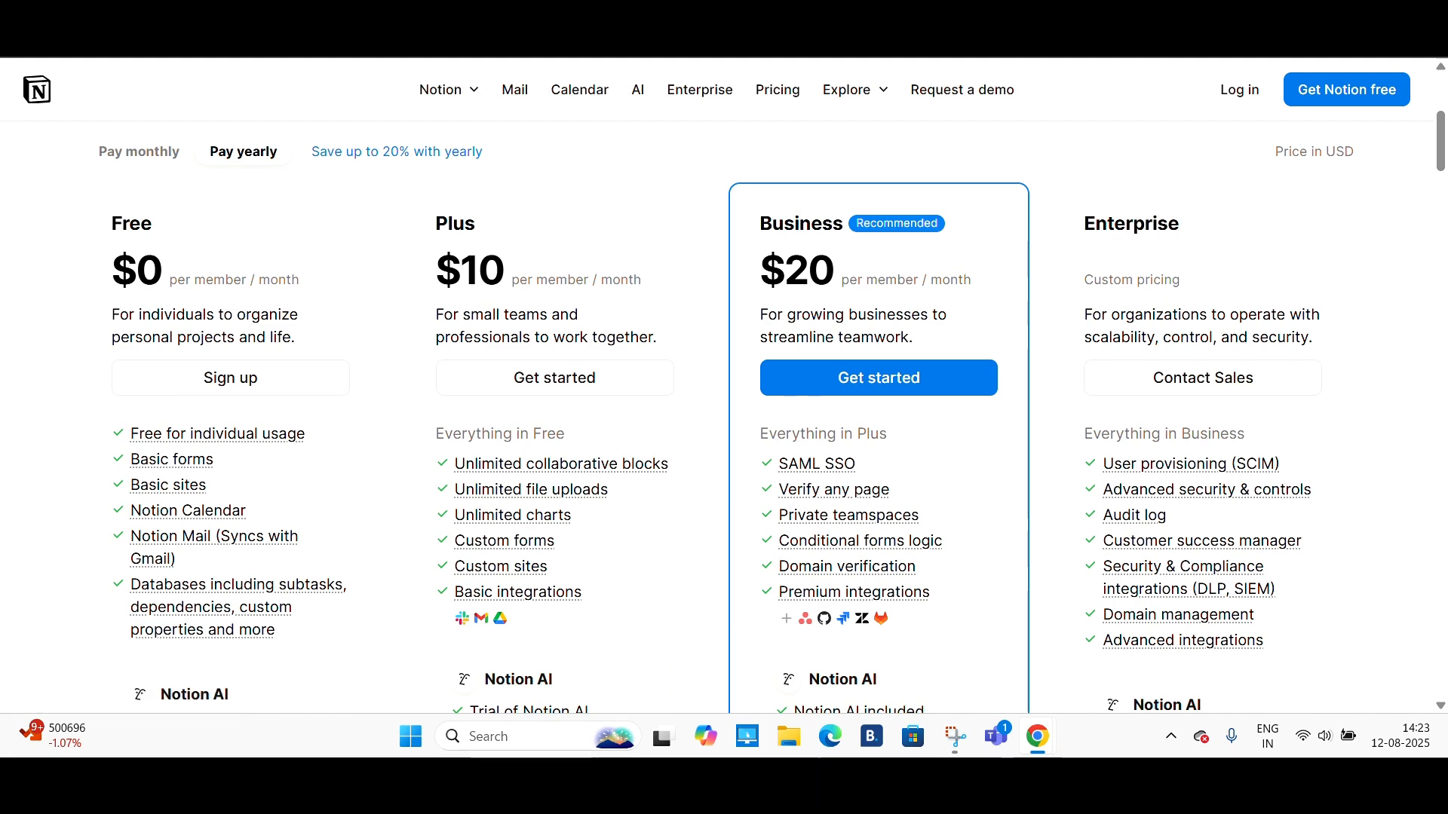
{"action": "left_click", "coordinate": [119, 55]}
{"action": "scroll", "coordinate": [277, 311], "scroll_direction": "up", "scroll_amount": 10}
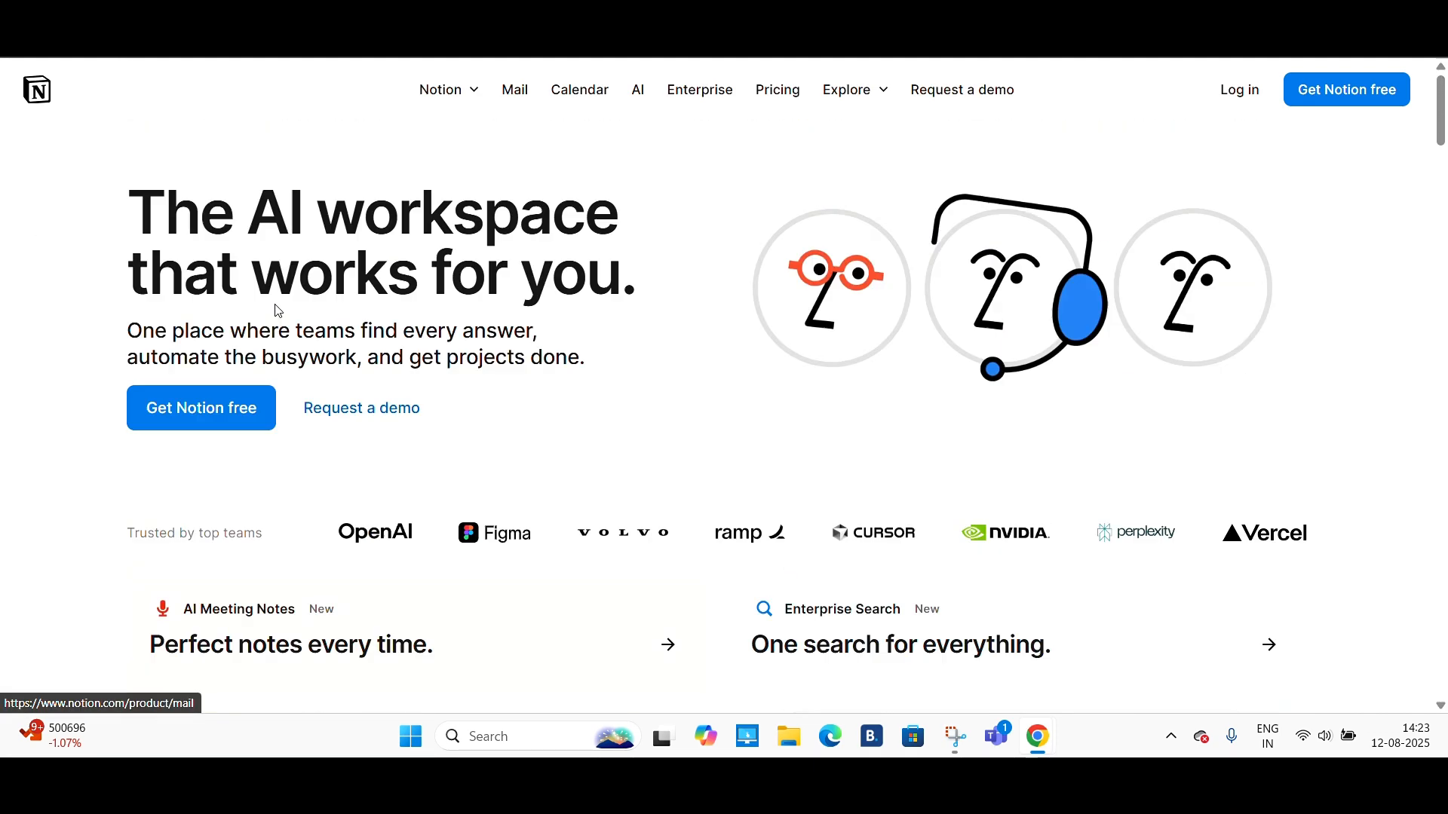